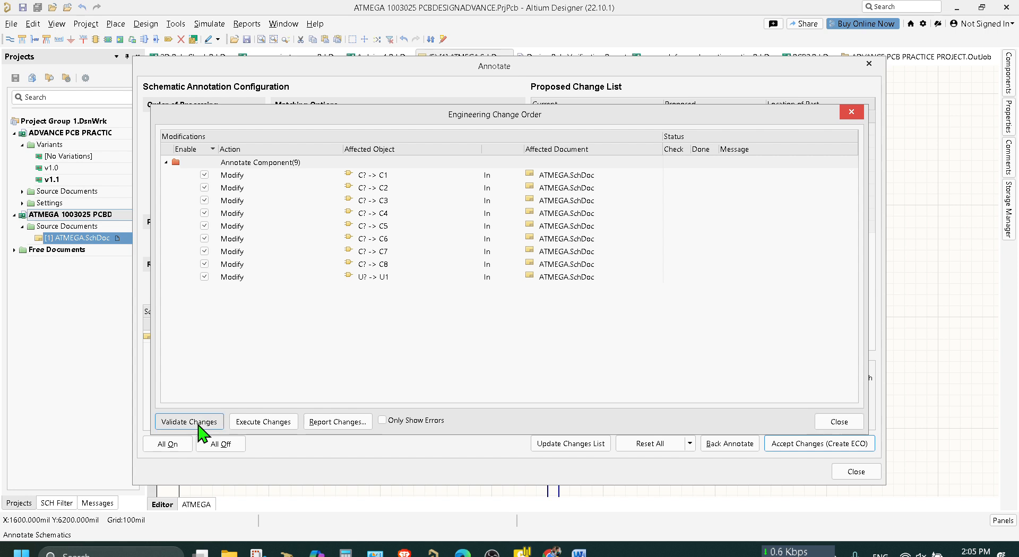
Execute the annotation change order for C1 to C8 and U1, and close the annotation dialogs.
{"action": "left_click", "coordinate": [284, 424]}
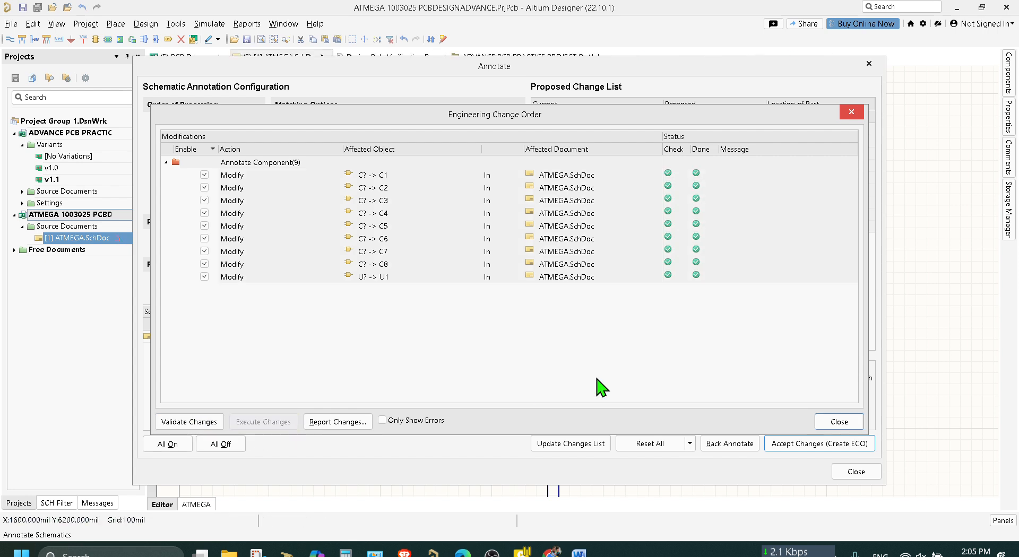
{"action": "left_click", "coordinate": [844, 423]}
{"action": "left_click", "coordinate": [864, 473]}
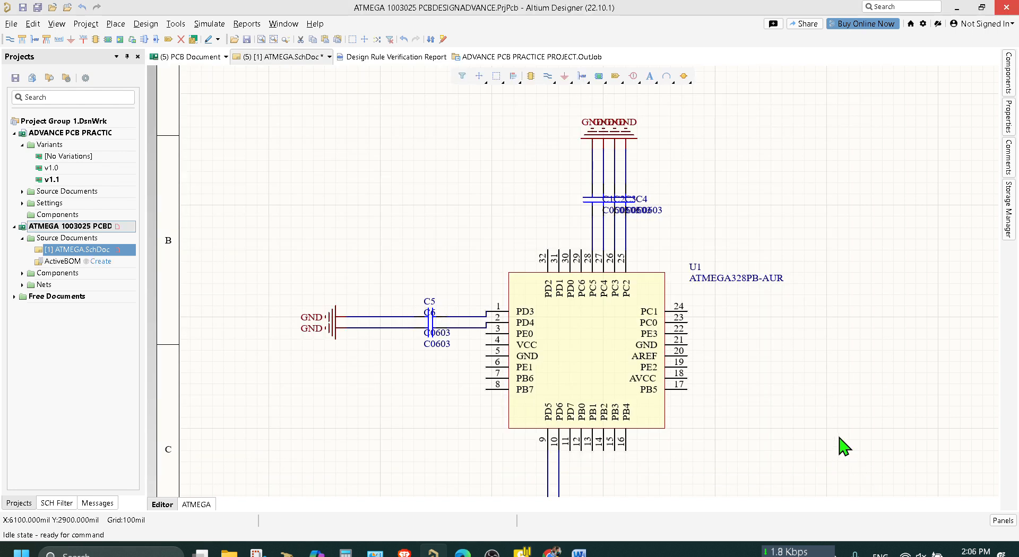
Place a differential pair directive on each of the two wires between the GND ports and C5 and C6.
{"action": "scroll", "coordinate": [844, 443], "scroll_direction": "down", "scroll_amount": 3}
{"action": "scroll", "coordinate": [844, 444], "scroll_direction": "up", "scroll_amount": 1}
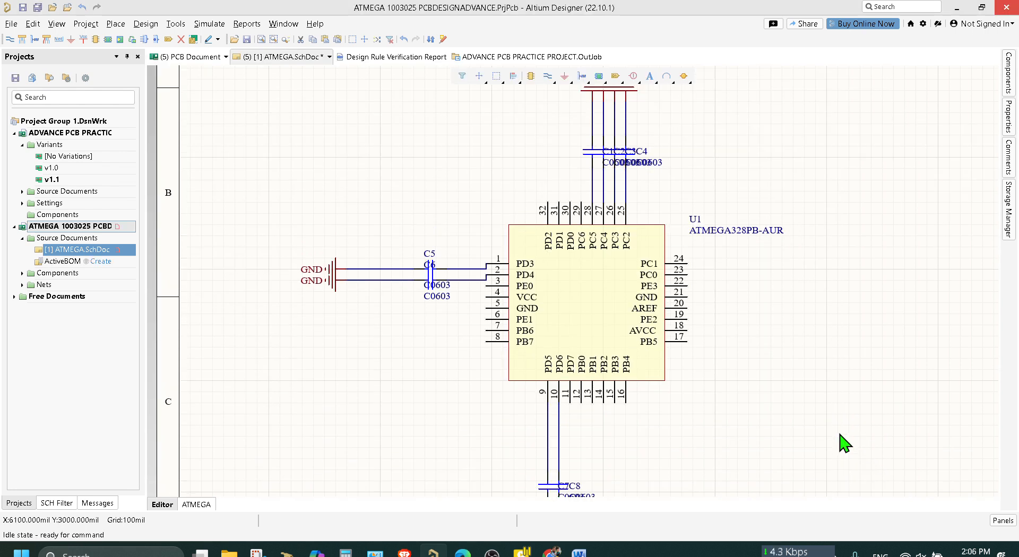
{"action": "scroll", "coordinate": [845, 444], "scroll_direction": "down", "scroll_amount": 2, "text": "ctrl"}
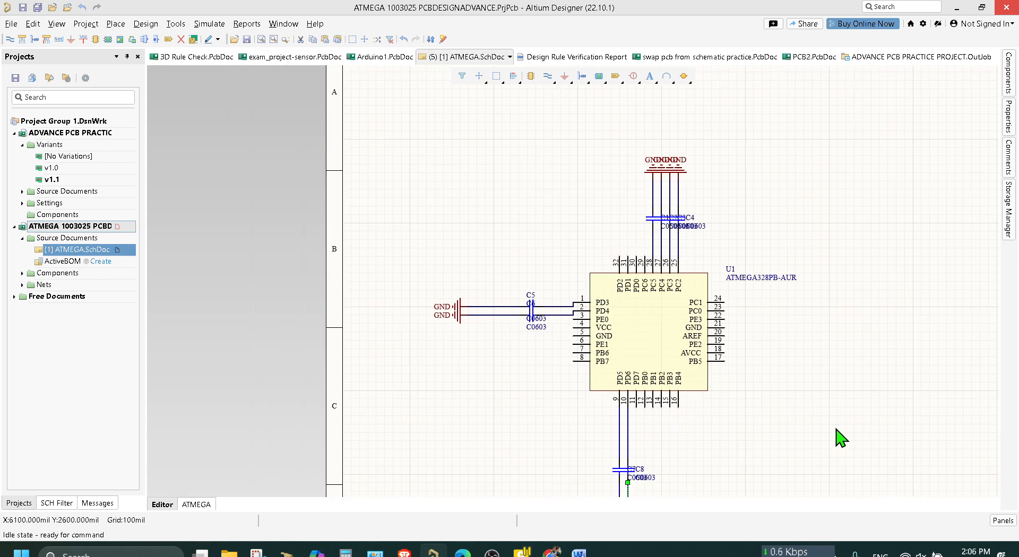
{"action": "right_click_drag", "start_coordinate": [851, 394], "coordinate": [707, 370]}
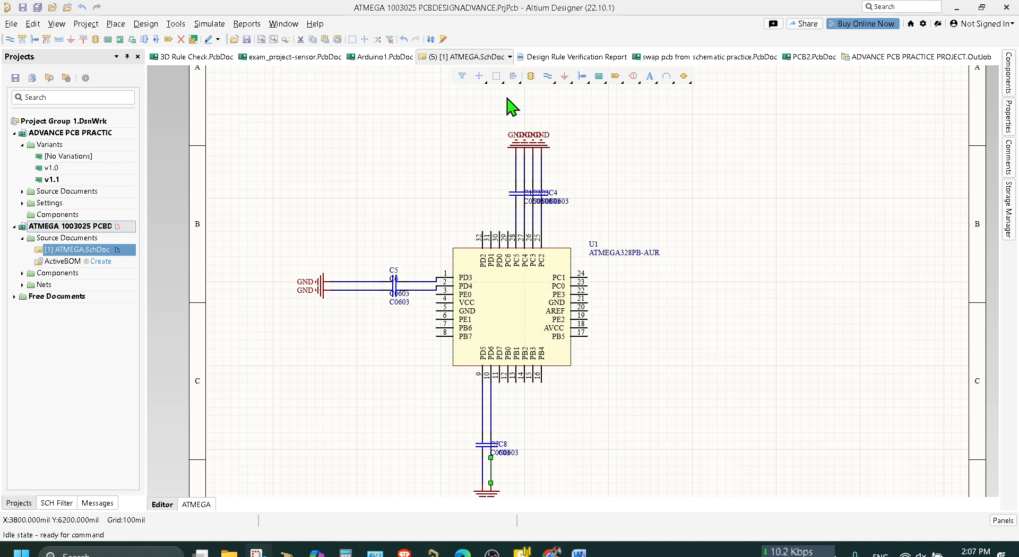
{"action": "left_click", "coordinate": [635, 77]}
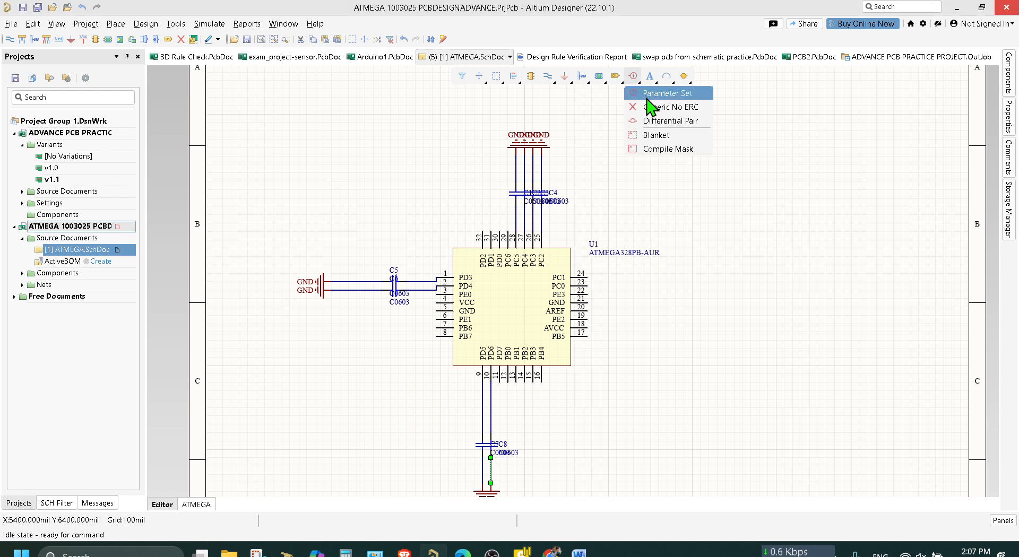
{"action": "left_click", "coordinate": [663, 121]}
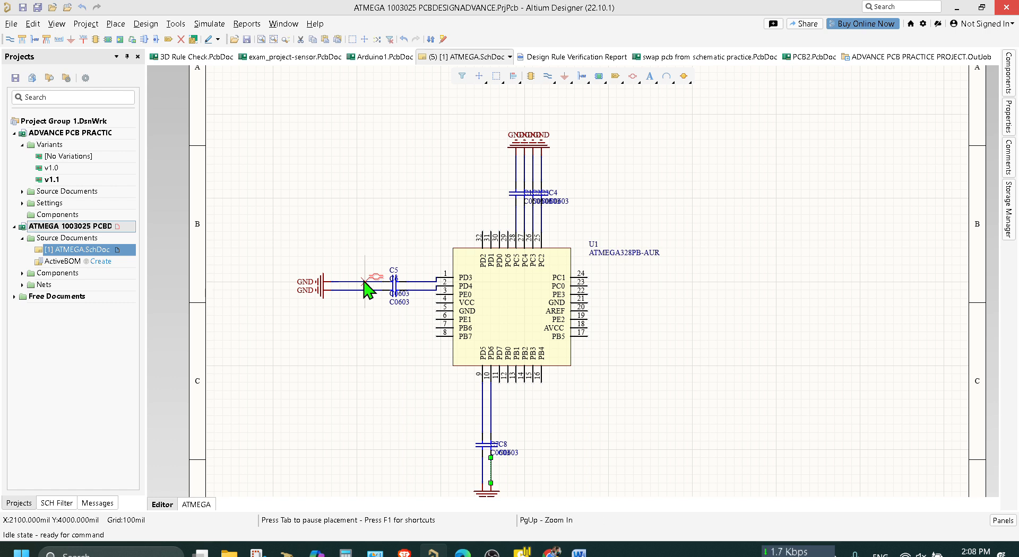
{"action": "scroll", "coordinate": [364, 280], "scroll_direction": "up", "scroll_amount": 1, "text": "ctrl"}
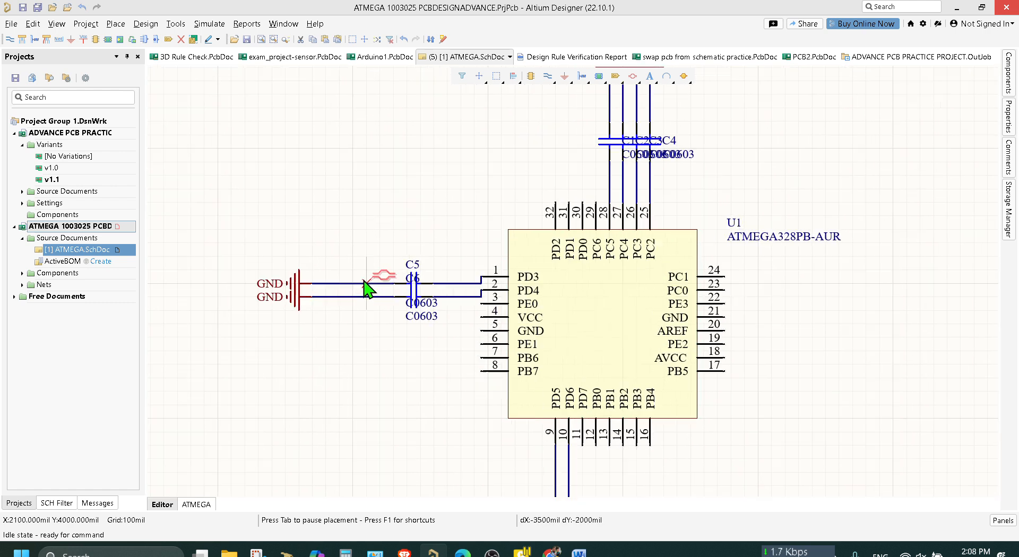
{"action": "left_click", "coordinate": [333, 283]}
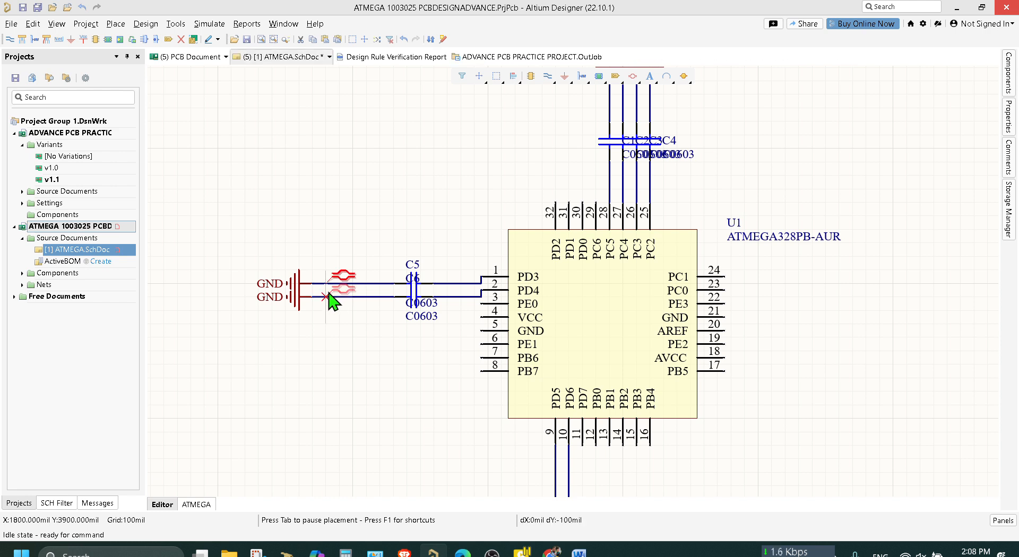
{"action": "left_click", "coordinate": [327, 296]}
{"action": "right_click", "coordinate": [352, 229]}
Delete both differential pair directives from the wires beside C5 and C6.
{"action": "double_click", "coordinate": [357, 286]}
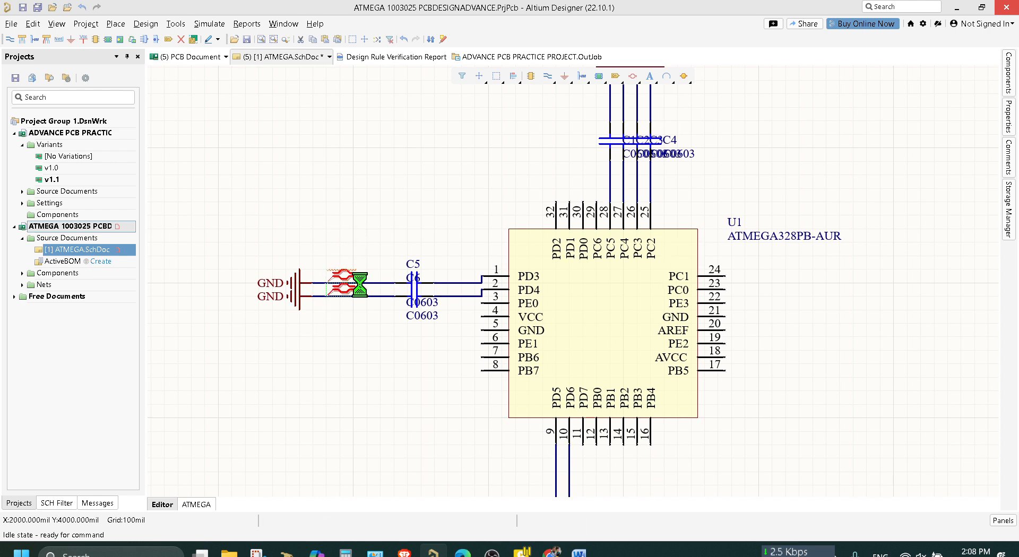
{"action": "key", "text": "Delete"}
{"action": "left_click", "coordinate": [350, 272]}
{"action": "key", "text": "Delete"}
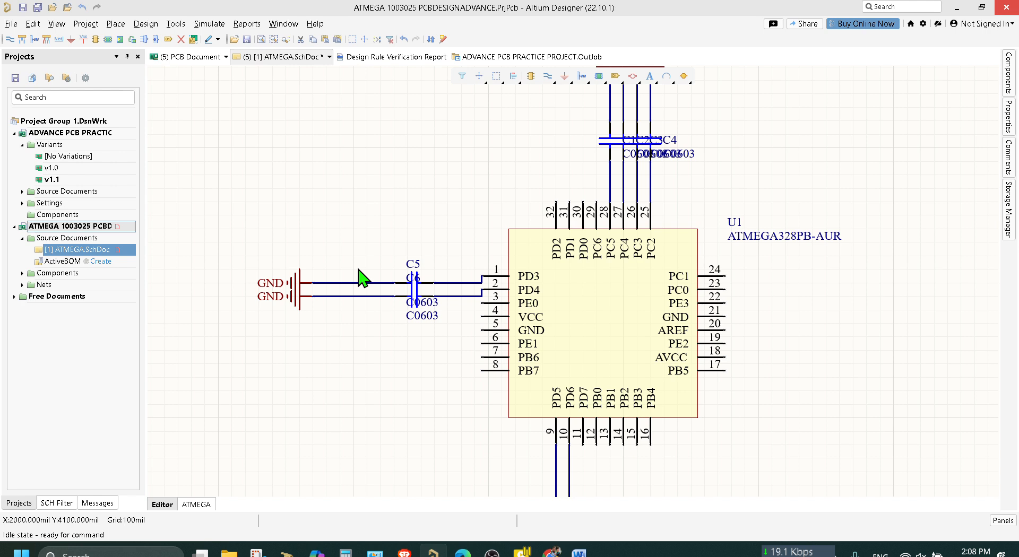
Place differential pair directives one above the other on the two GND wires of C5 and C6, at X 1800 mil.
{"action": "left_click", "coordinate": [633, 76]}
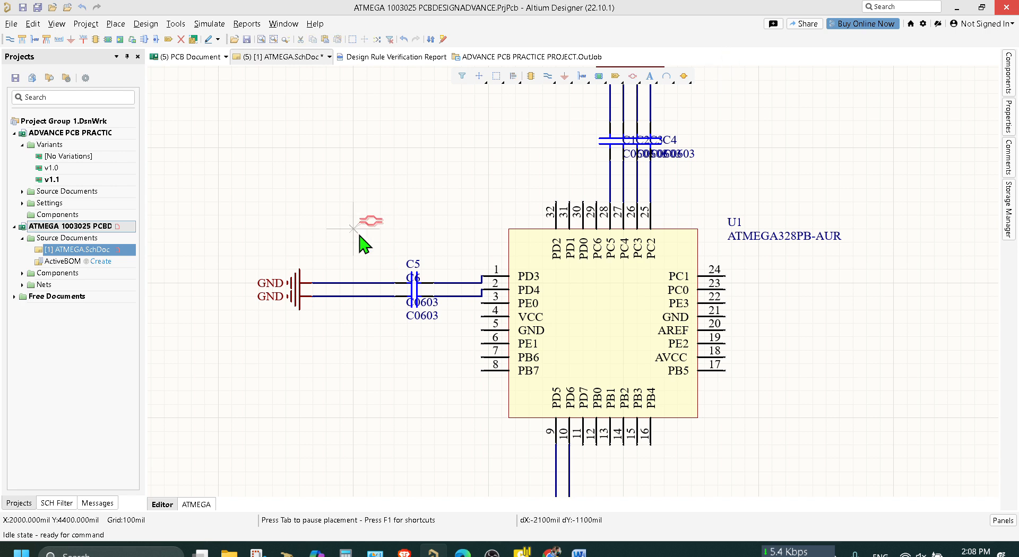
{"action": "left_click", "coordinate": [333, 283]}
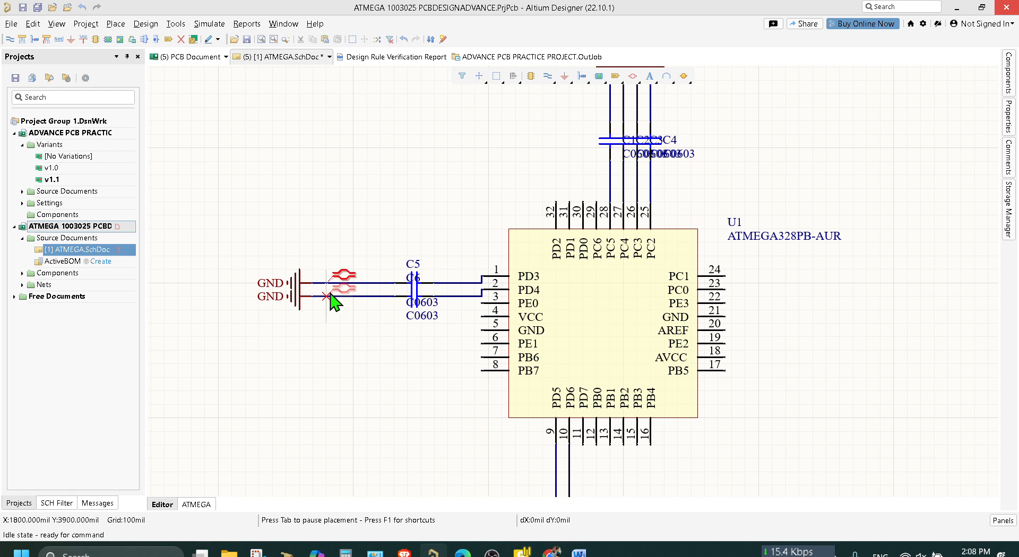
{"action": "left_click", "coordinate": [328, 296]}
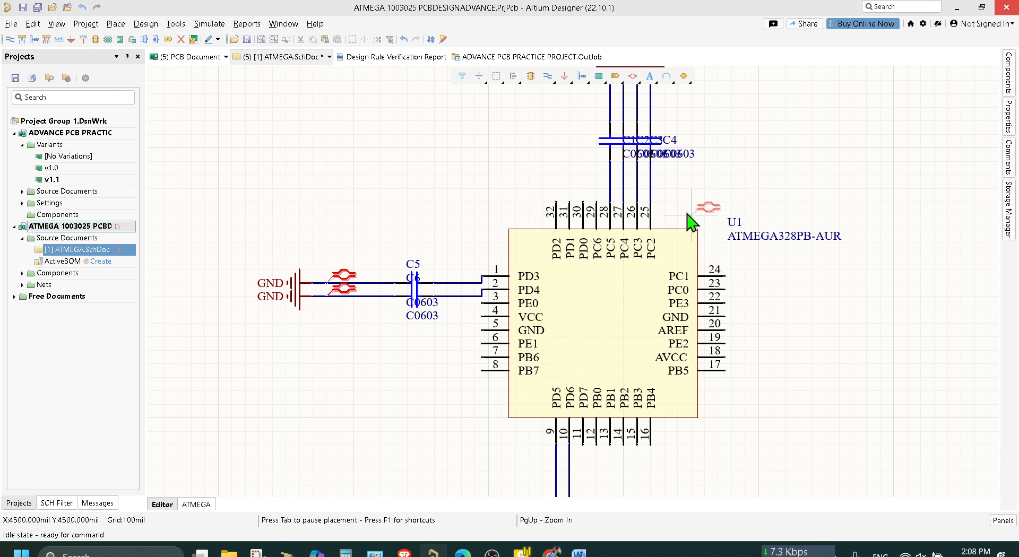
Place rotated differential pair directives side by side on the pin 9 and pin 10 wires, just above C7 and C8.
{"action": "scroll", "coordinate": [615, 425], "scroll_direction": "down", "scroll_amount": 5}
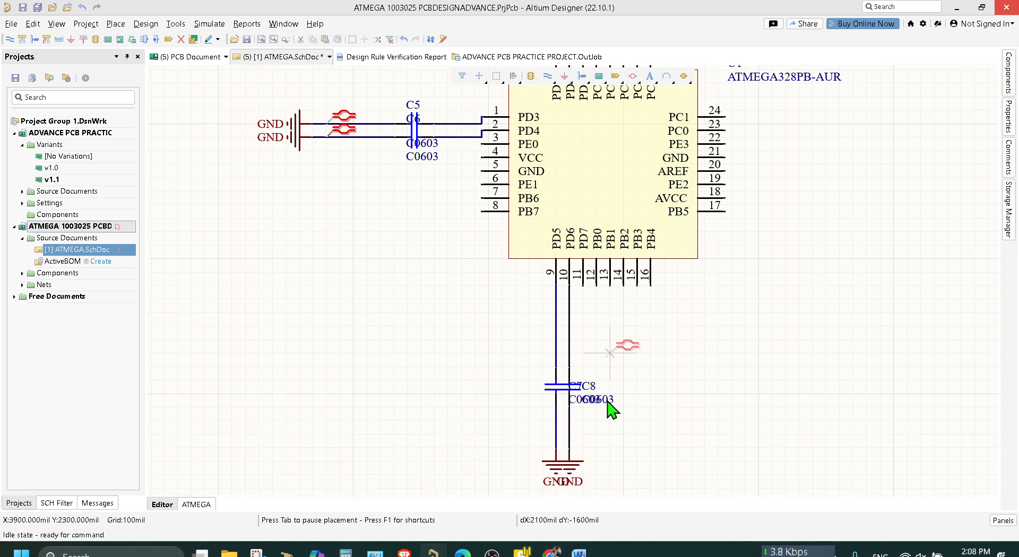
{"action": "key", "text": "space"}
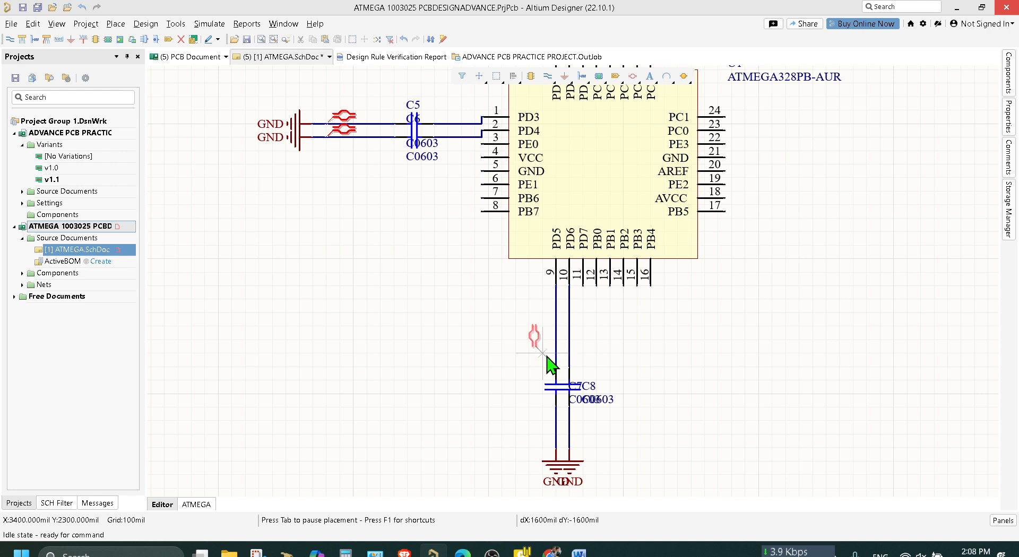
{"action": "left_click", "coordinate": [555, 366]}
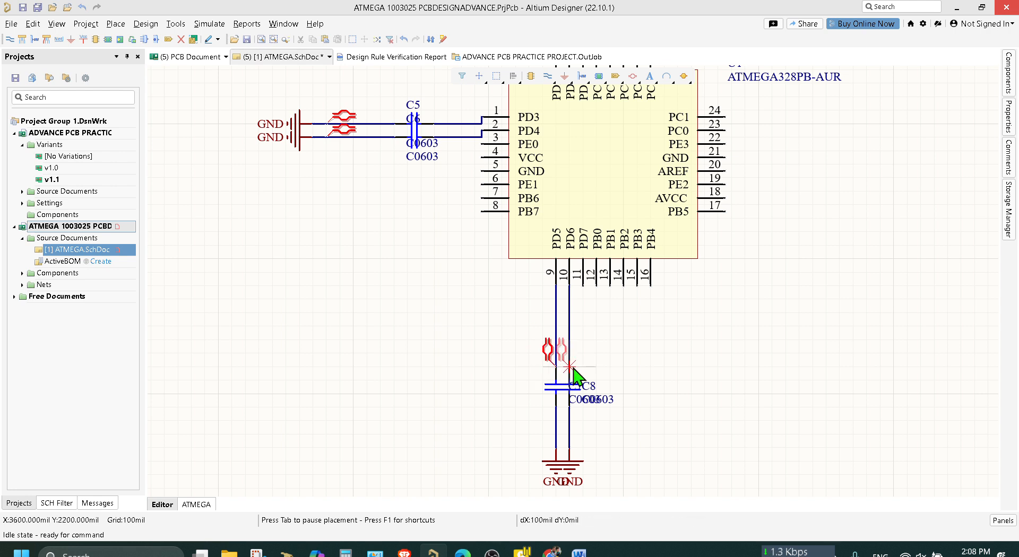
{"action": "left_click", "coordinate": [569, 366]}
{"action": "right_click", "coordinate": [695, 340]}
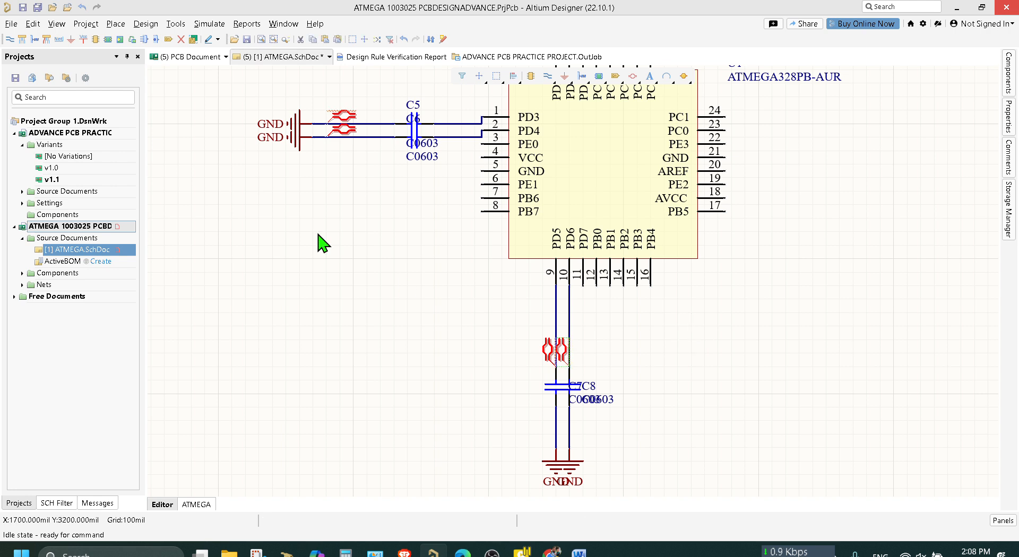
Place a net label on each of the two wires between the GND ports and C5 and C6.
{"action": "scroll", "coordinate": [324, 223], "scroll_direction": "up", "scroll_amount": 1}
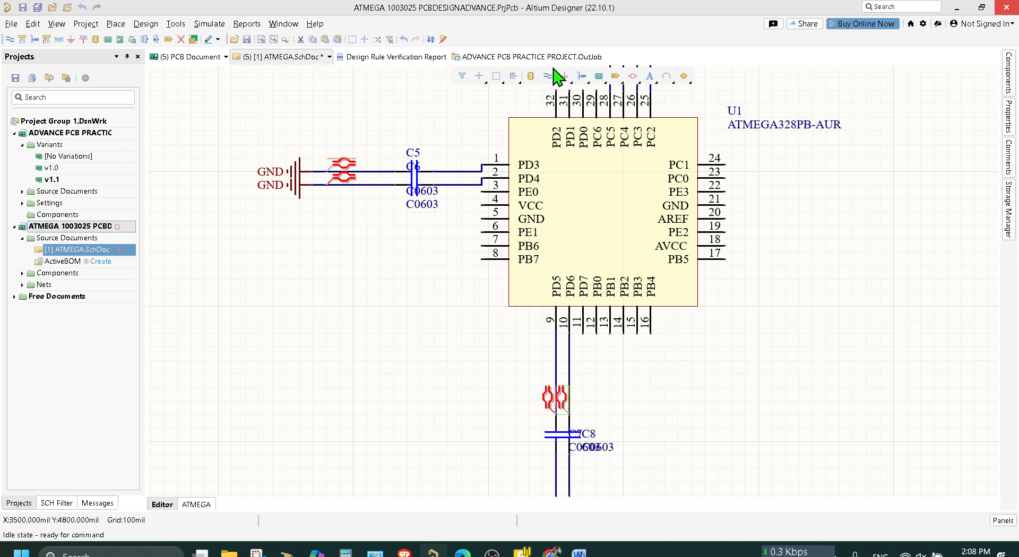
{"action": "right_click", "coordinate": [110, 27]}
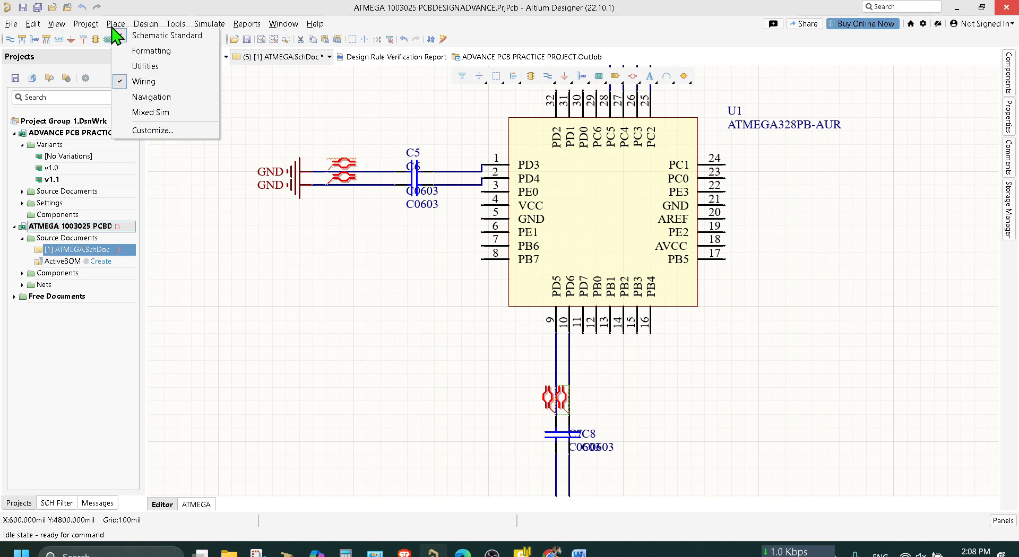
{"action": "left_click", "coordinate": [110, 27]}
{"action": "left_click", "coordinate": [110, 27]}
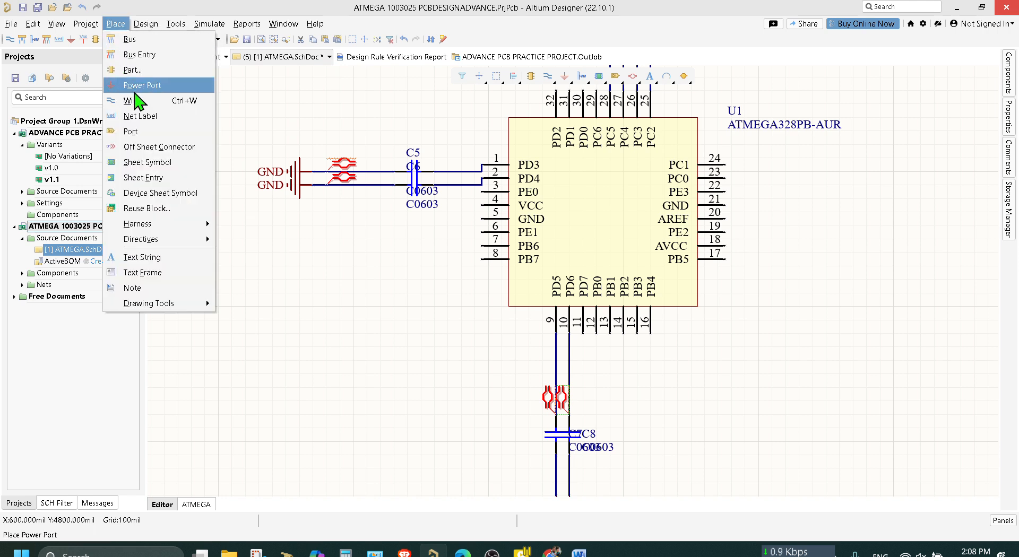
{"action": "key", "text": "Escape"}
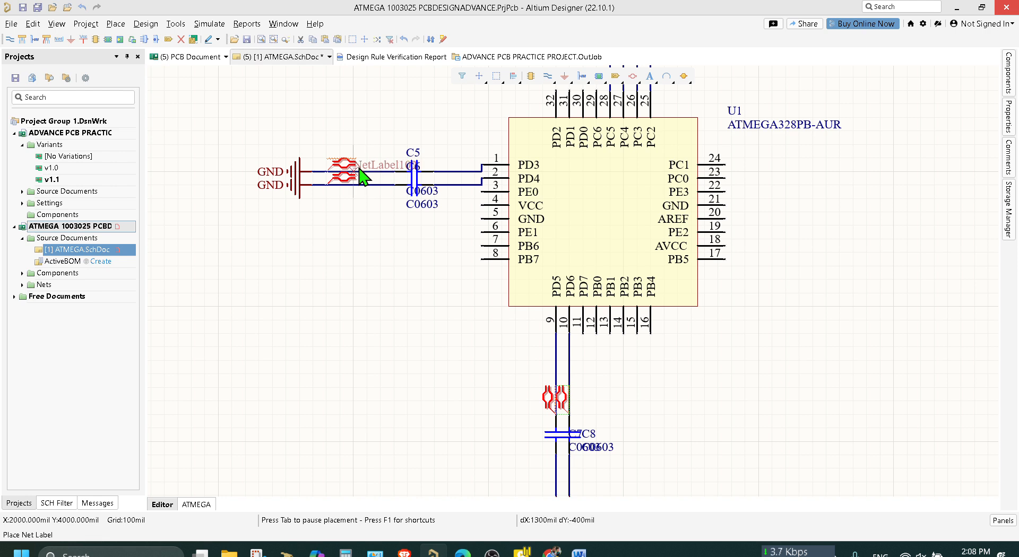
{"action": "left_click", "coordinate": [367, 171]}
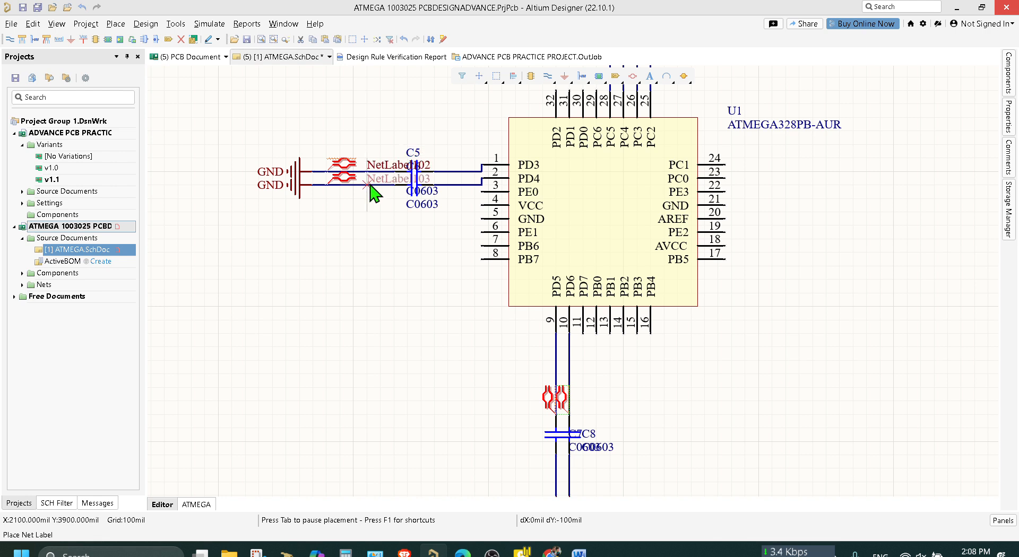
{"action": "left_click", "coordinate": [370, 184]}
Place a vertical net label on the pin 9 wire above its differential pair directive.
{"action": "key", "text": "space"}
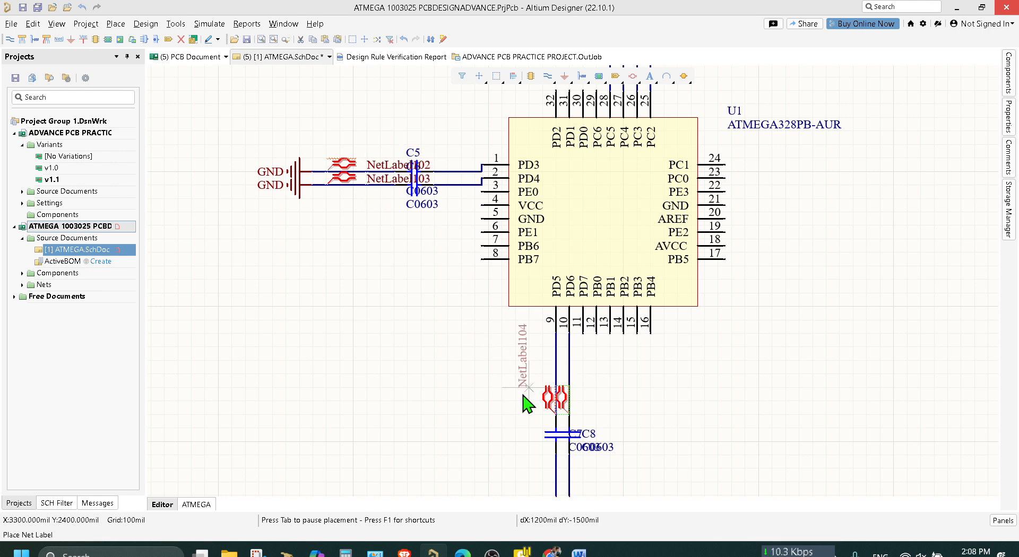
{"action": "left_click", "coordinate": [556, 377]}
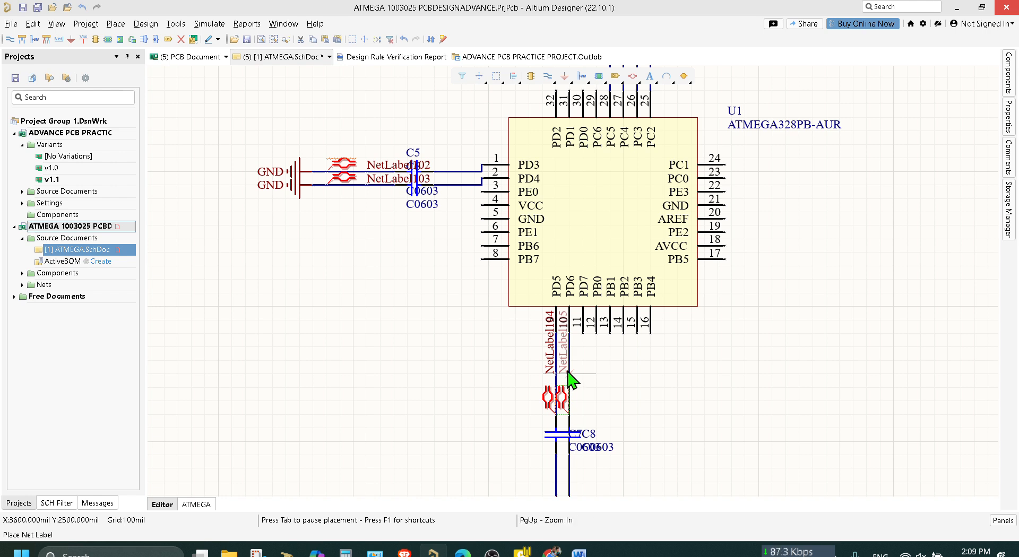
{"action": "right_click", "coordinate": [629, 405]}
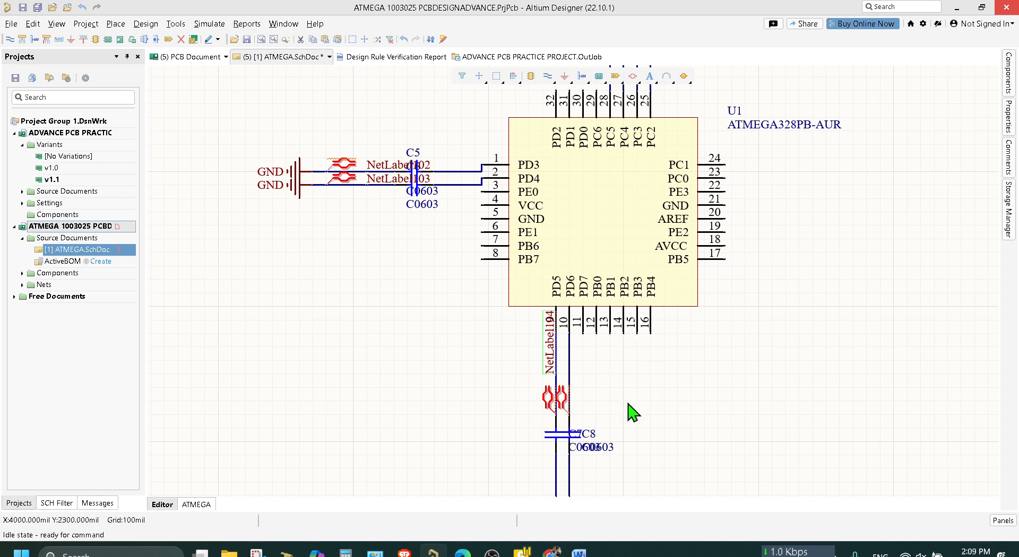
Delete the two net labels from the wires beside C5 and C6.
{"action": "left_click", "coordinate": [393, 179]}
{"action": "key", "text": "Delete"}
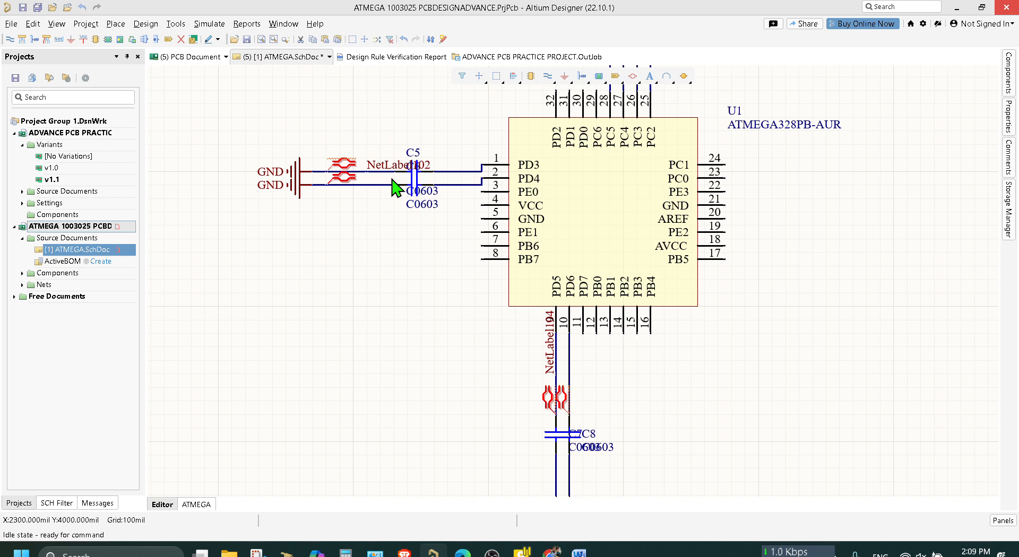
{"action": "left_click", "coordinate": [389, 165]}
{"action": "key", "text": "Delete"}
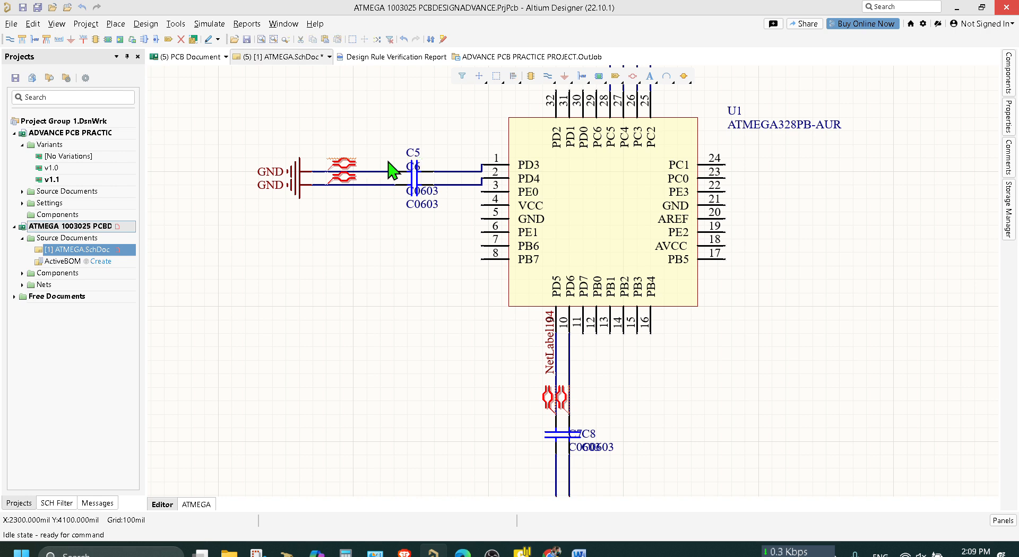
Move both differential pair directives along their wires to just beside C5 and C6, keeping them aligned.
{"action": "left_click", "coordinate": [344, 181]}
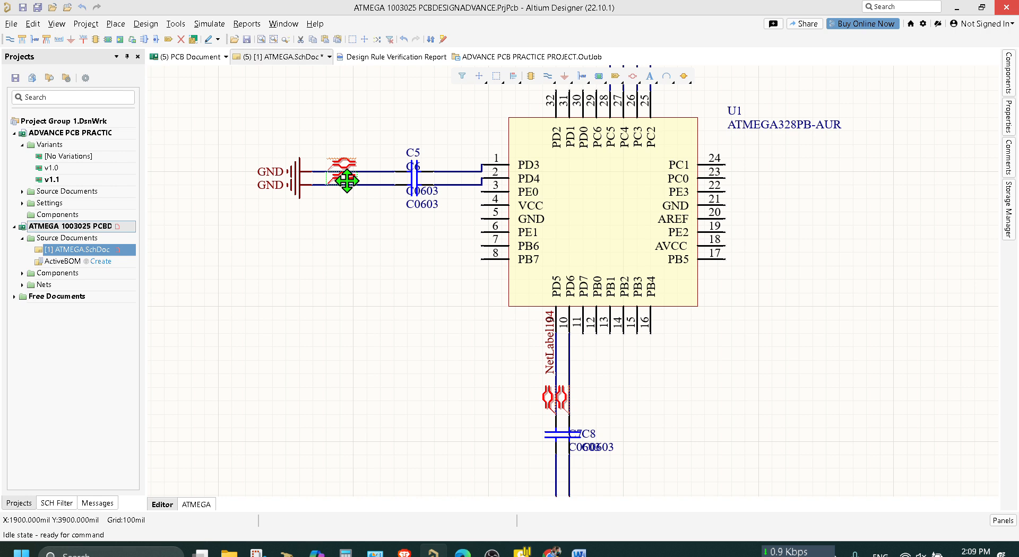
{"action": "left_click_drag", "start_coordinate": [347, 181], "coordinate": [386, 182]}
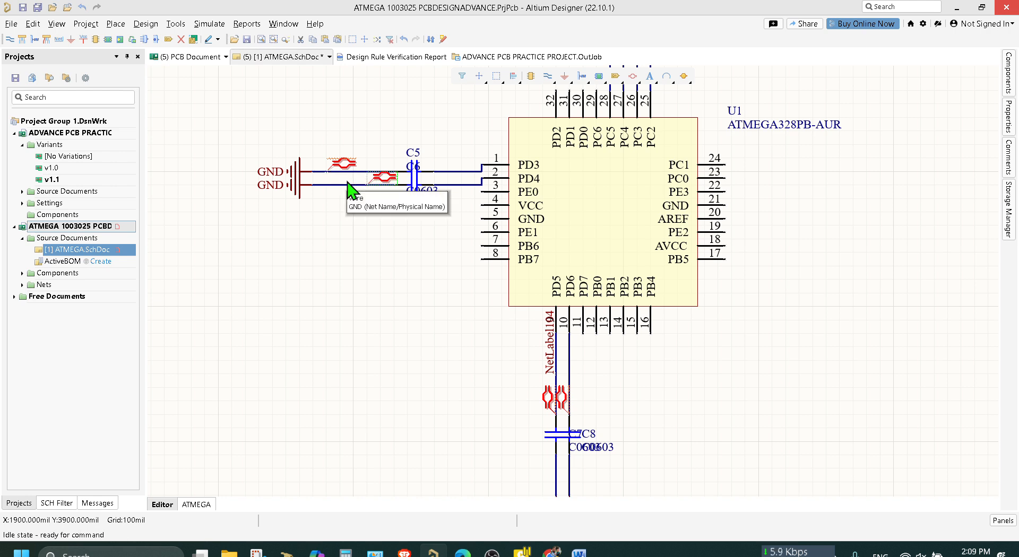
{"action": "left_click_drag", "start_coordinate": [344, 163], "coordinate": [386, 163]}
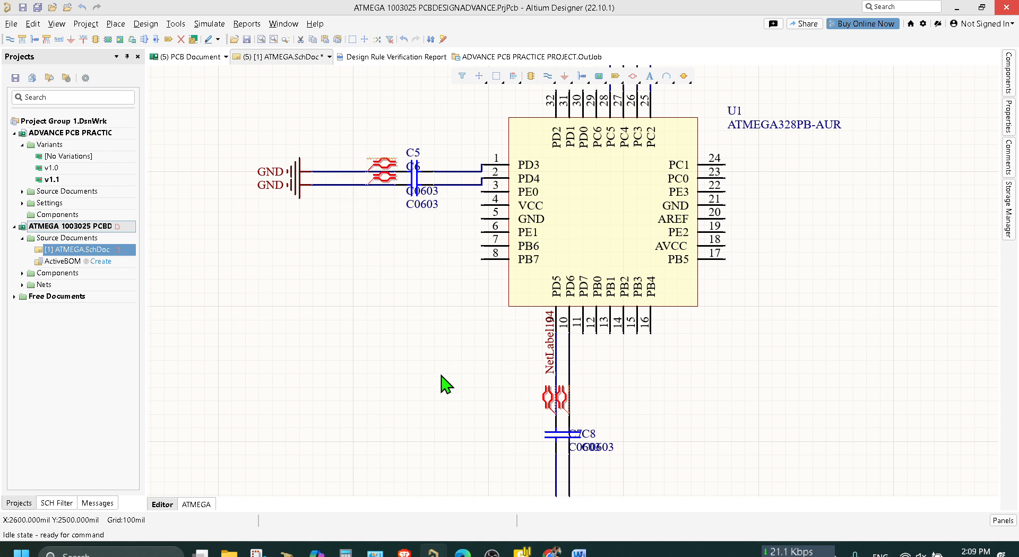
Delete the vertical net label from the pin 9 wire.
{"action": "left_click", "coordinate": [554, 401]}
{"action": "left_click_drag", "start_coordinate": [555, 385], "coordinate": [551, 364]}
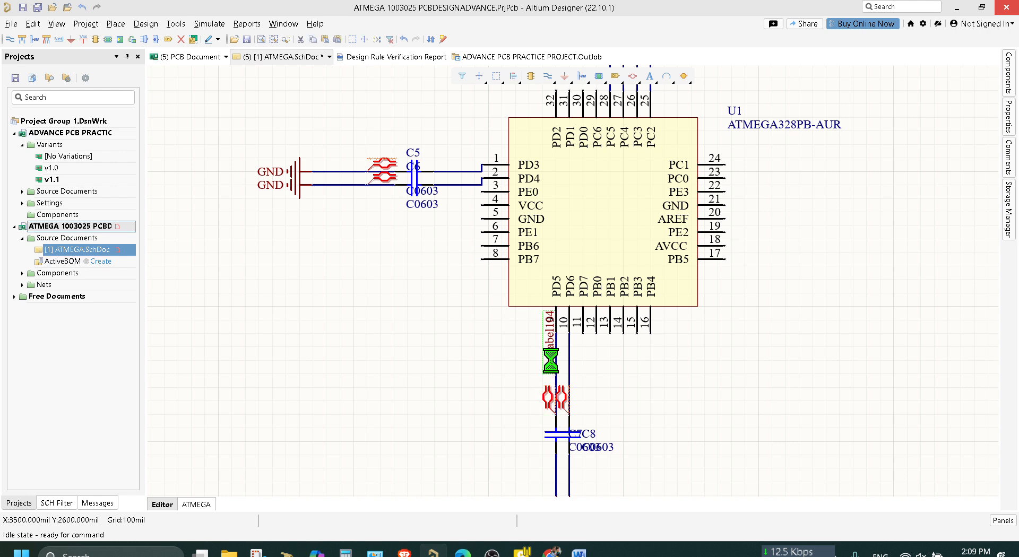
{"action": "key", "text": "Delete"}
Move the pin 9 and pin 10 differential pair directives up their wires to just below the pins, side by side.
{"action": "left_click", "coordinate": [548, 397]}
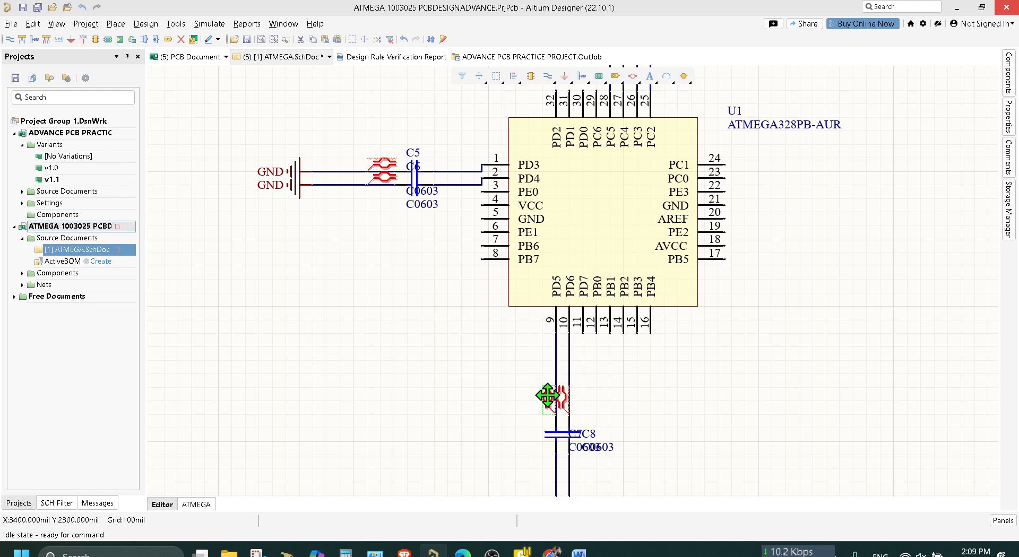
{"action": "left_click_drag", "start_coordinate": [547, 395], "coordinate": [548, 346]}
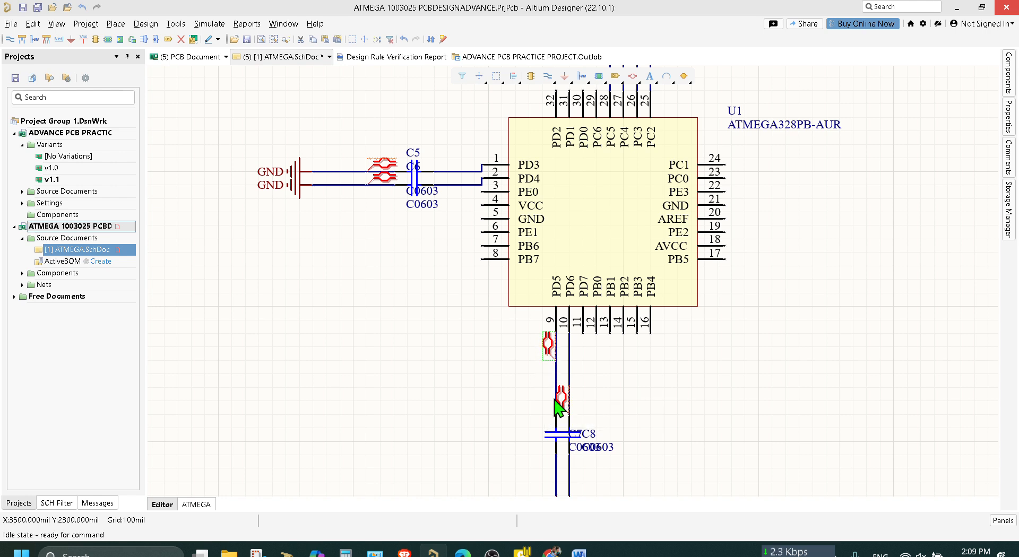
{"action": "left_click", "coordinate": [564, 399]}
{"action": "key", "text": "ctrl+Up"}
{"action": "key", "text": "ctrl+Up"}
{"action": "key", "text": "ctrl+Up"}
{"action": "key", "text": "ctrl+Up"}
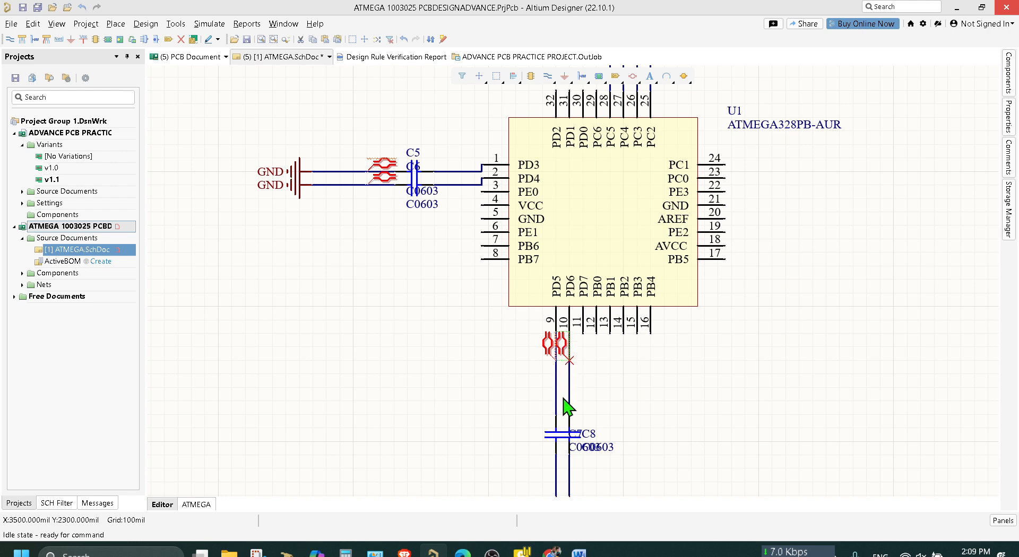
Save the ATMEGA schematic document.
{"action": "key", "text": "ctrl+s"}
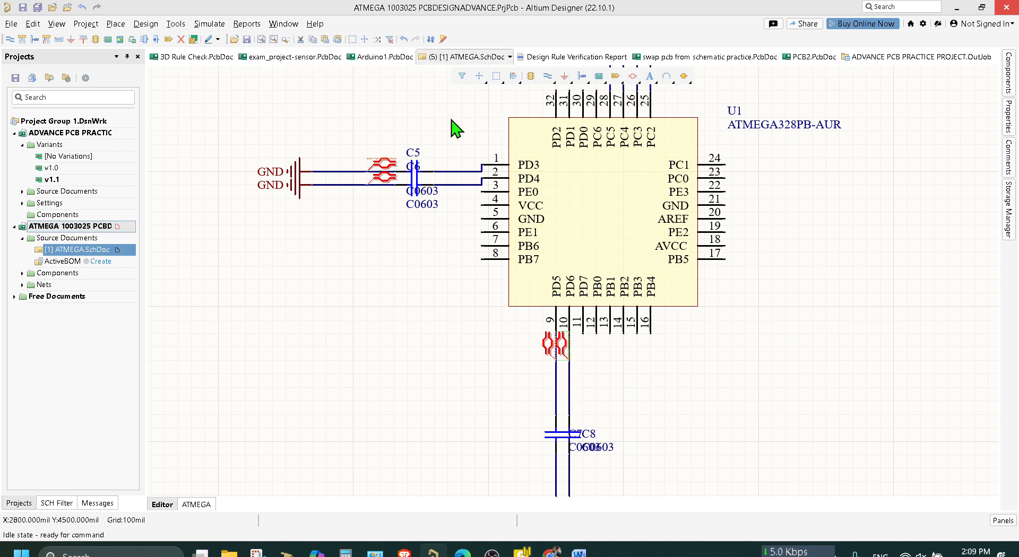
{"action": "left_click", "coordinate": [117, 24]}
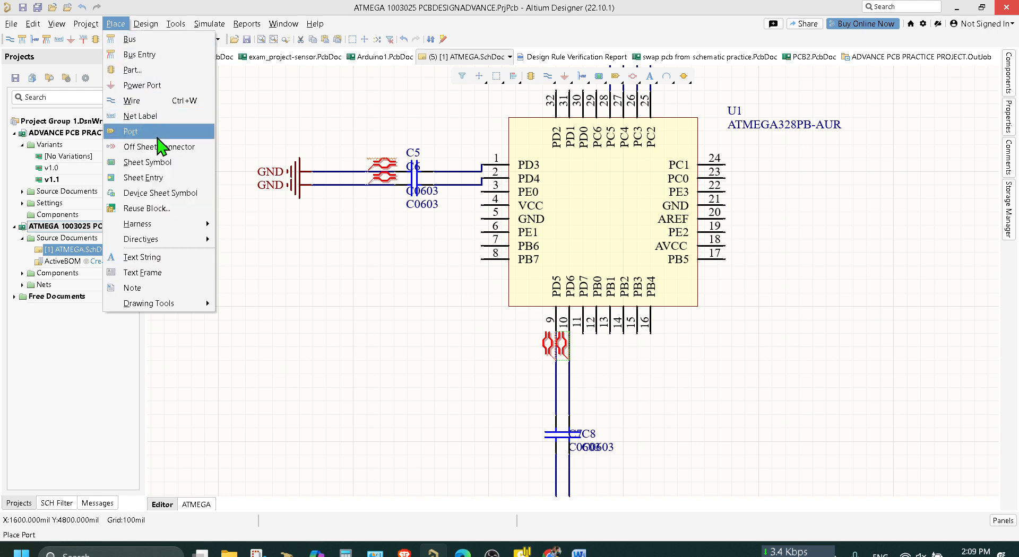
{"action": "left_click", "coordinate": [161, 123]}
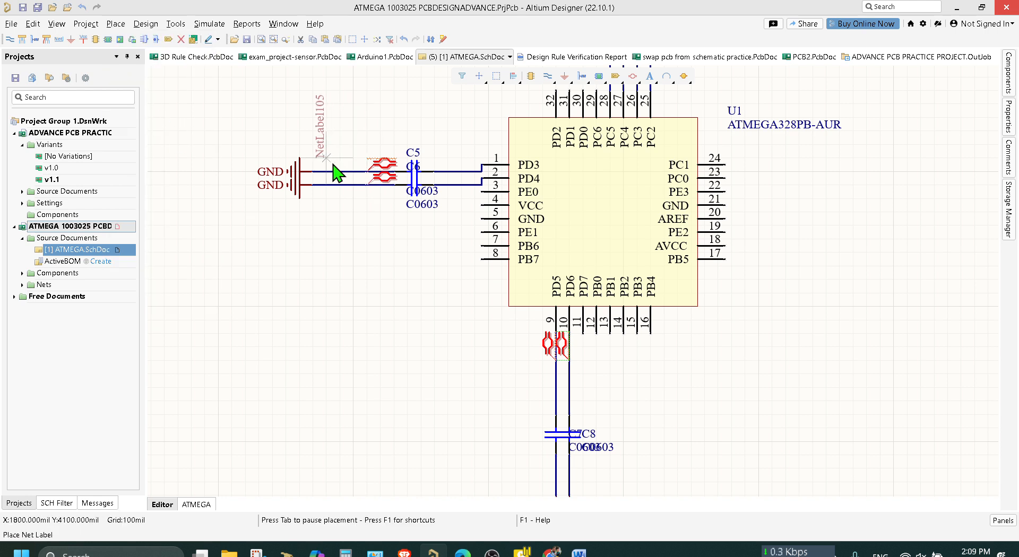
{"action": "key", "text": "space"}
{"action": "key", "text": "space"}
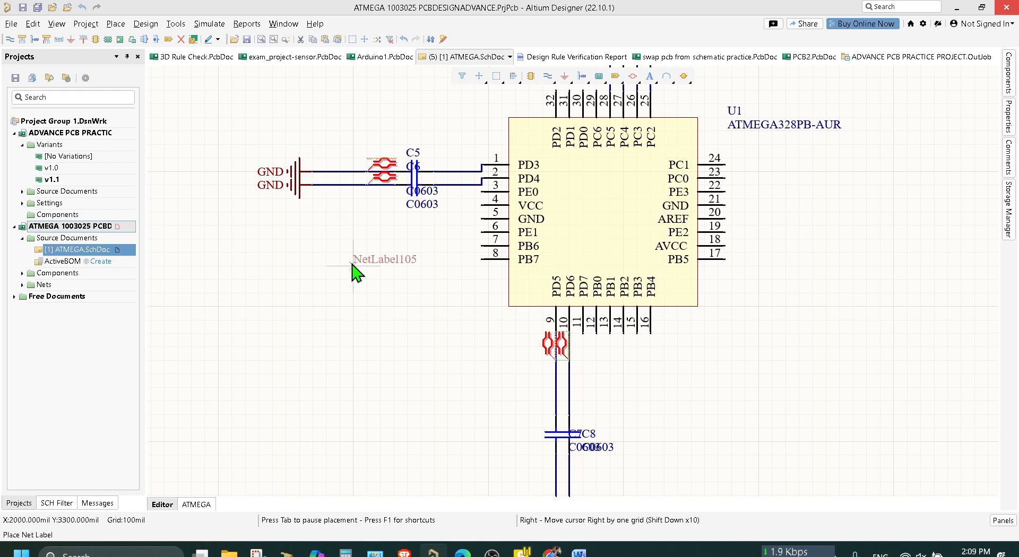
{"action": "key", "text": "Escape"}
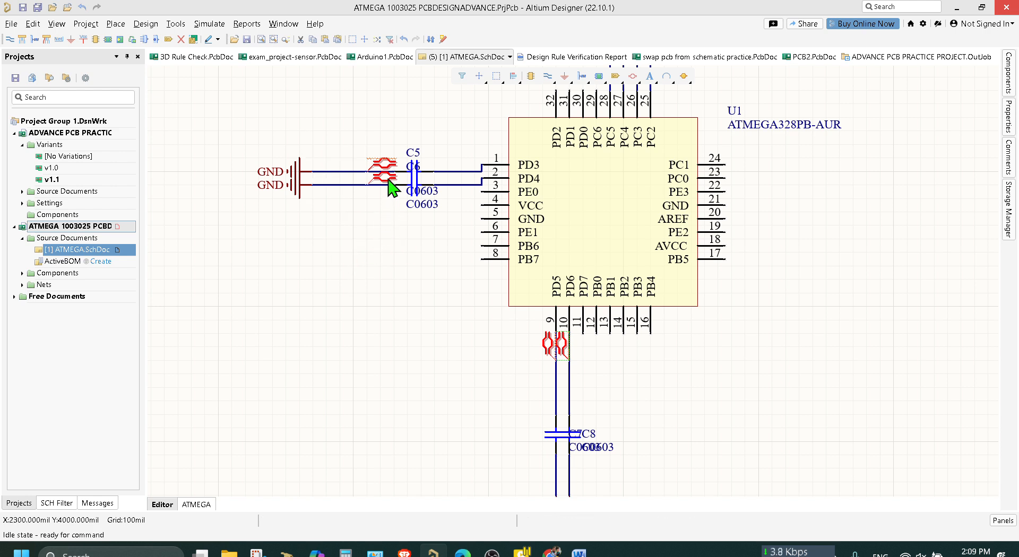
Delete the two differential pair directives beside C5 and C6, and move both capacitors with their grounds farther from pins 1 and 2.
{"action": "key", "text": "Delete"}
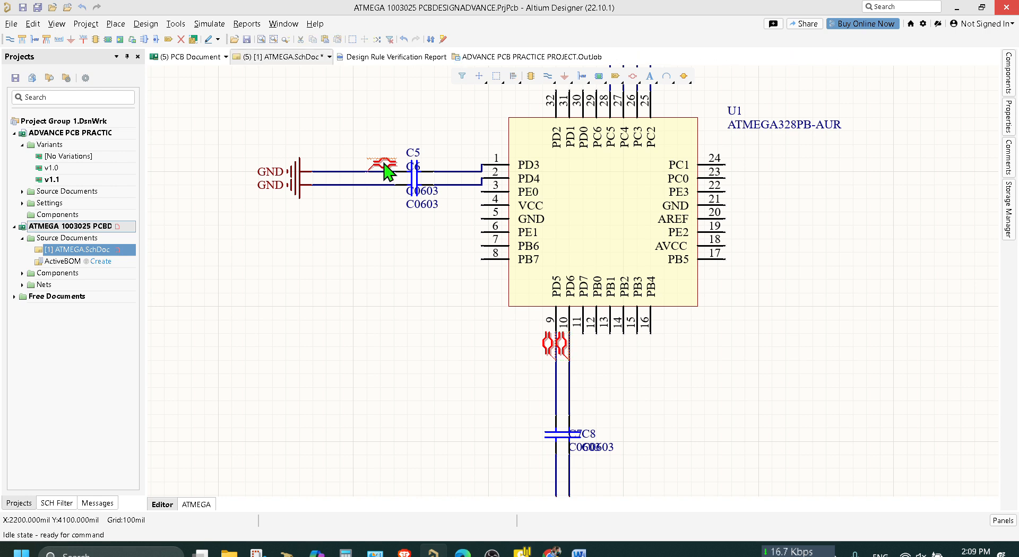
{"action": "left_click", "coordinate": [384, 164]}
{"action": "key", "text": "Delete"}
{"action": "left_click_drag", "start_coordinate": [443, 243], "coordinate": [387, 133]}
{"action": "left_click_drag", "start_coordinate": [421, 186], "coordinate": [286, 188]}
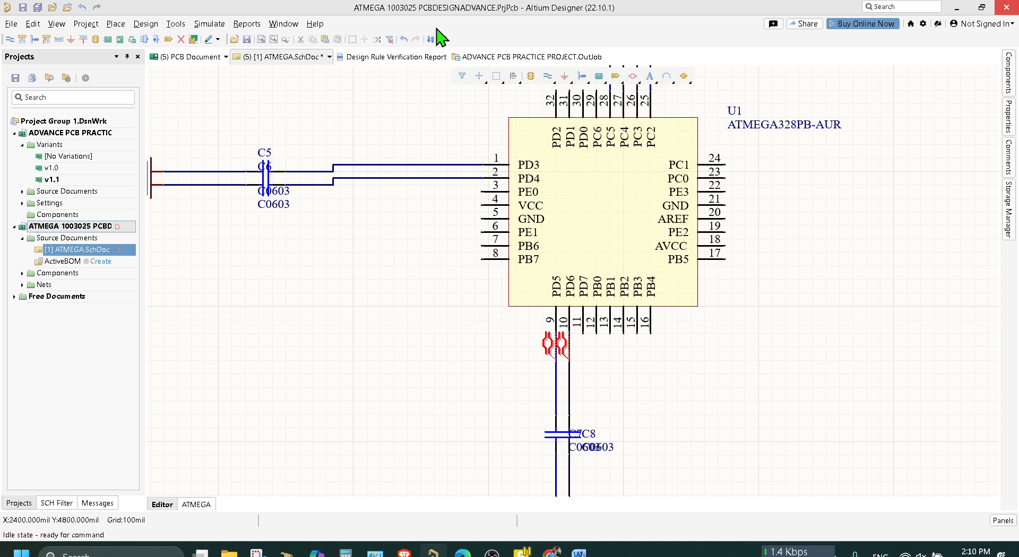
Place a horizontal differential pair directive on each of the pin 1 and pin 2 wires, aligned just beside the pins.
{"action": "left_click", "coordinate": [632, 77]}
{"action": "key", "text": "space"}
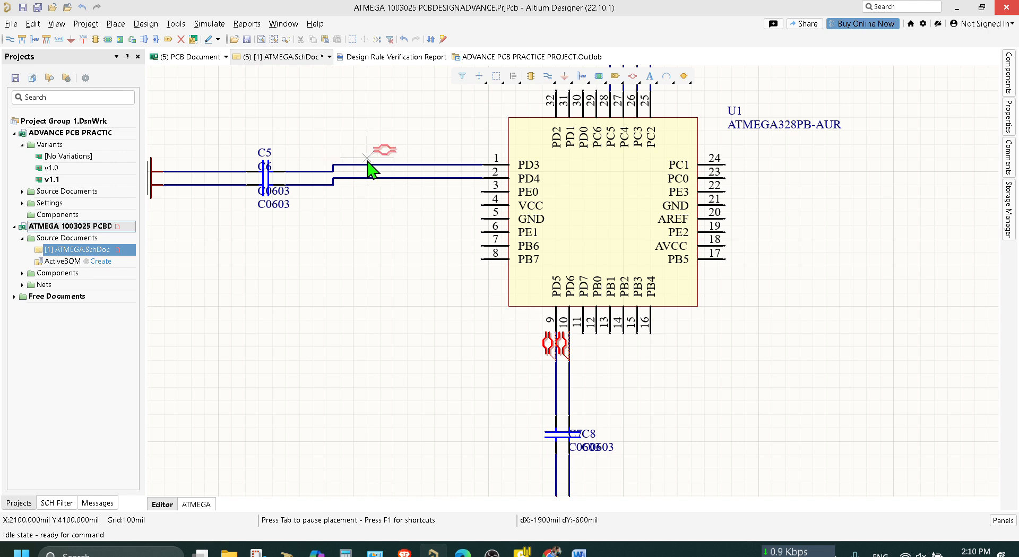
{"action": "left_click", "coordinate": [447, 164]}
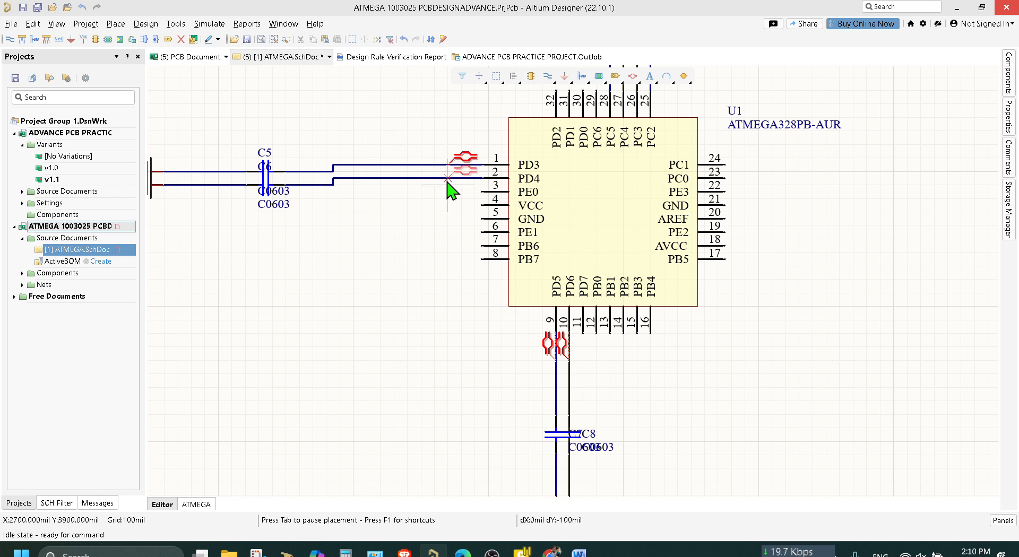
{"action": "left_click", "coordinate": [448, 179]}
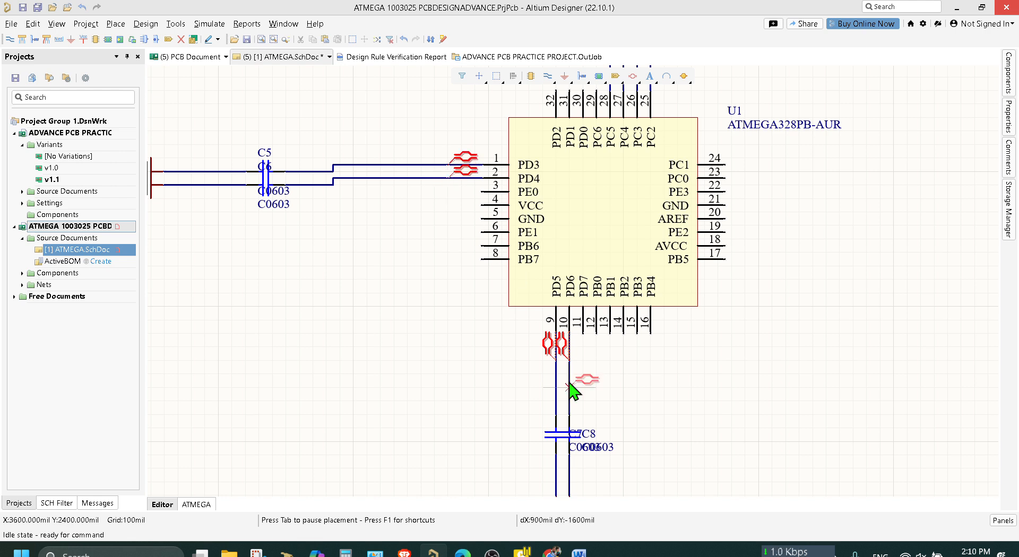
{"action": "right_click", "coordinate": [673, 368]}
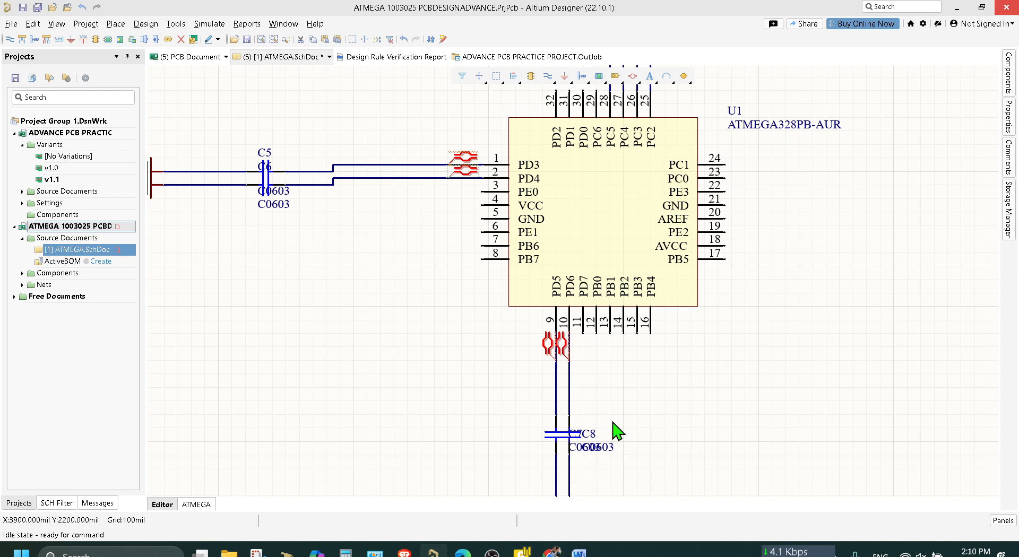
Move C7 and C8 farther down from pins 9 and 10, keeping their wires attached, and save the schematic.
{"action": "left_click_drag", "start_coordinate": [497, 401], "coordinate": [557, 451]}
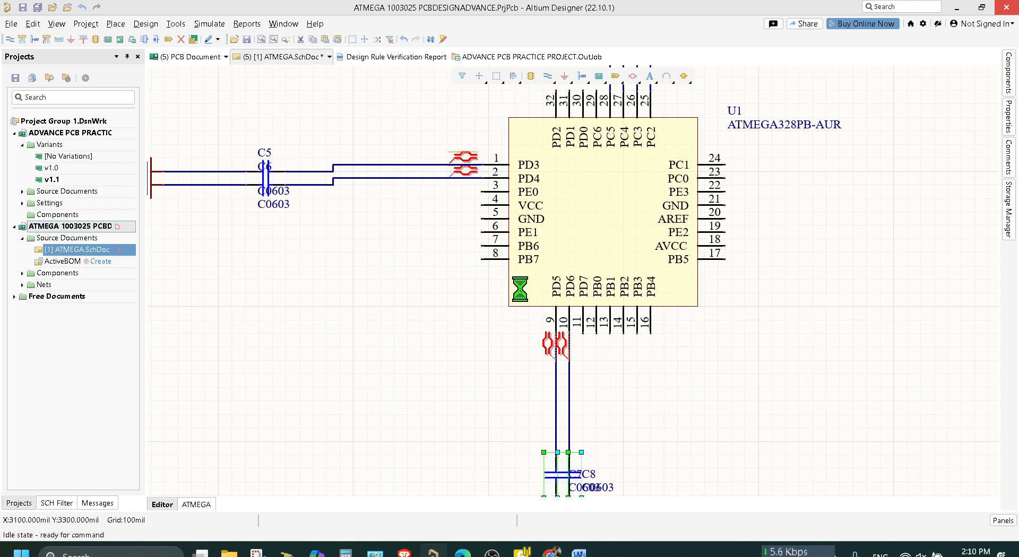
{"action": "key", "text": "ctrl+s"}
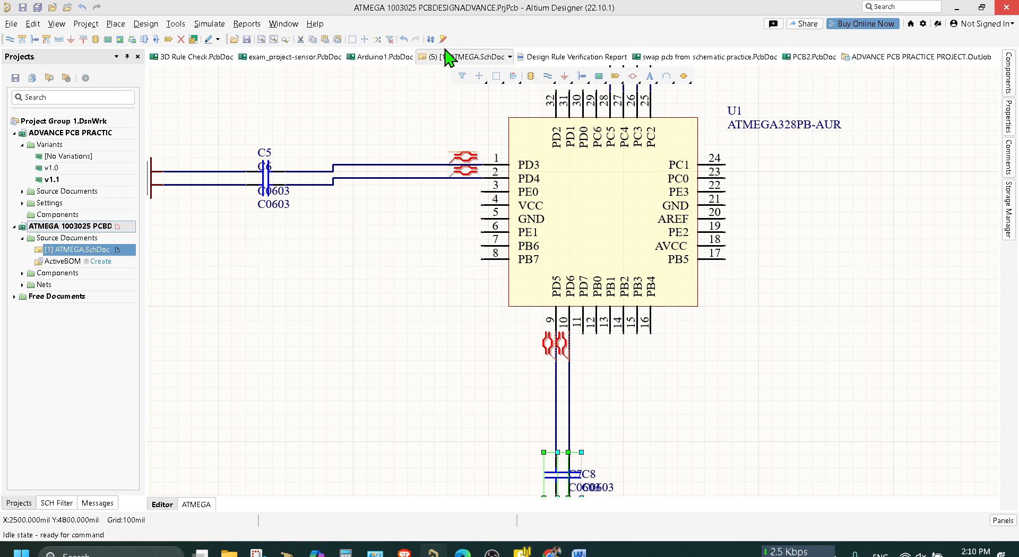
Place a horizontal net label on each of the pin 1 and pin 2 wires, between the capacitors and the differential pair directives.
{"action": "left_click", "coordinate": [116, 24]}
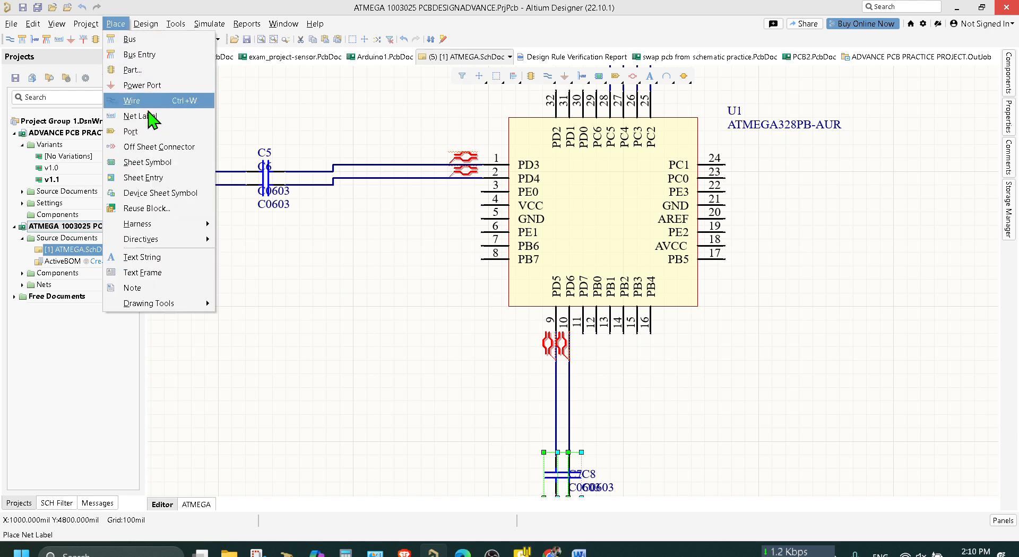
{"action": "left_click", "coordinate": [153, 122]}
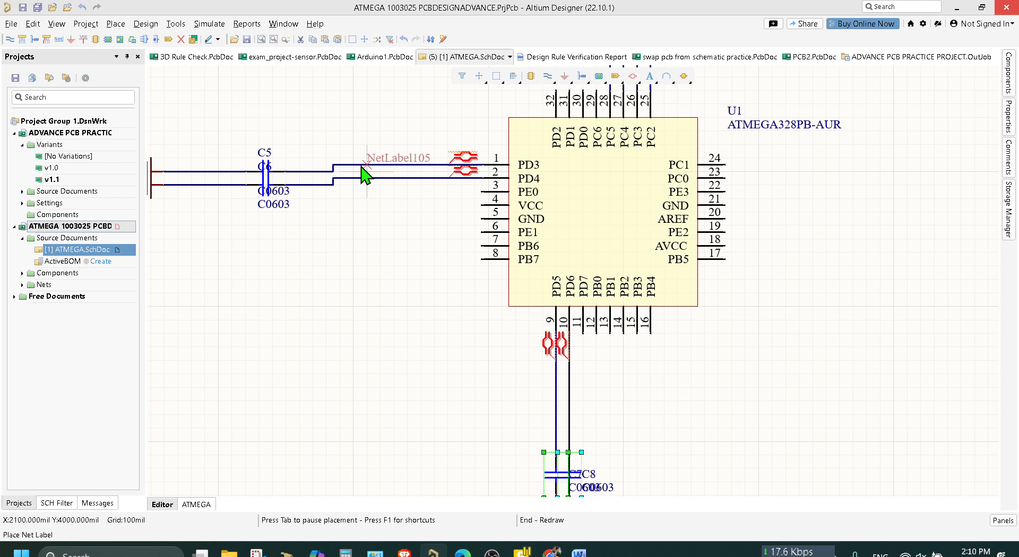
{"action": "left_click", "coordinate": [367, 165]}
{"action": "left_click", "coordinate": [367, 178]}
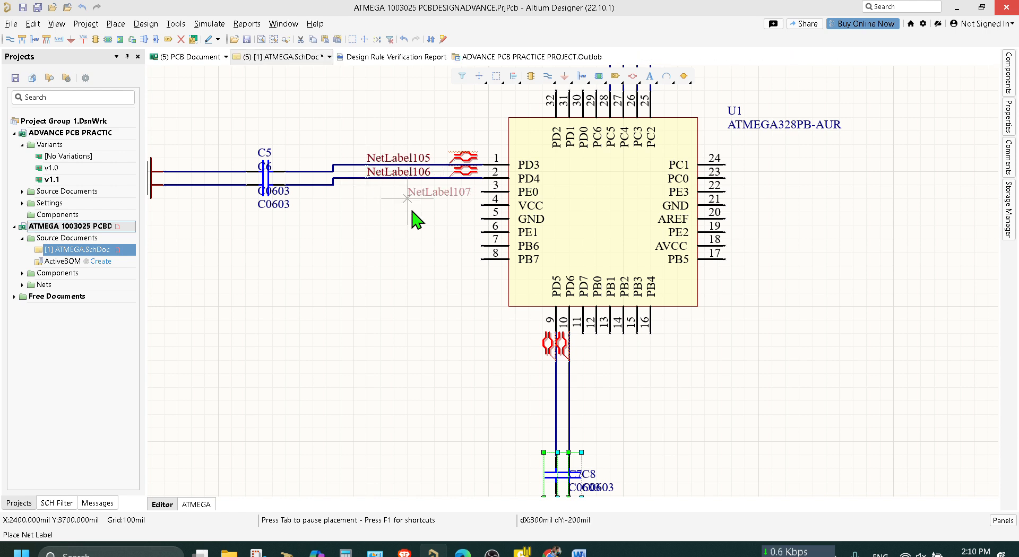
Place a vertical net label on each of the pin 9 and pin 10 wires, just below the differential pair directives.
{"action": "key", "text": "space"}
{"action": "left_click", "coordinate": [556, 428]}
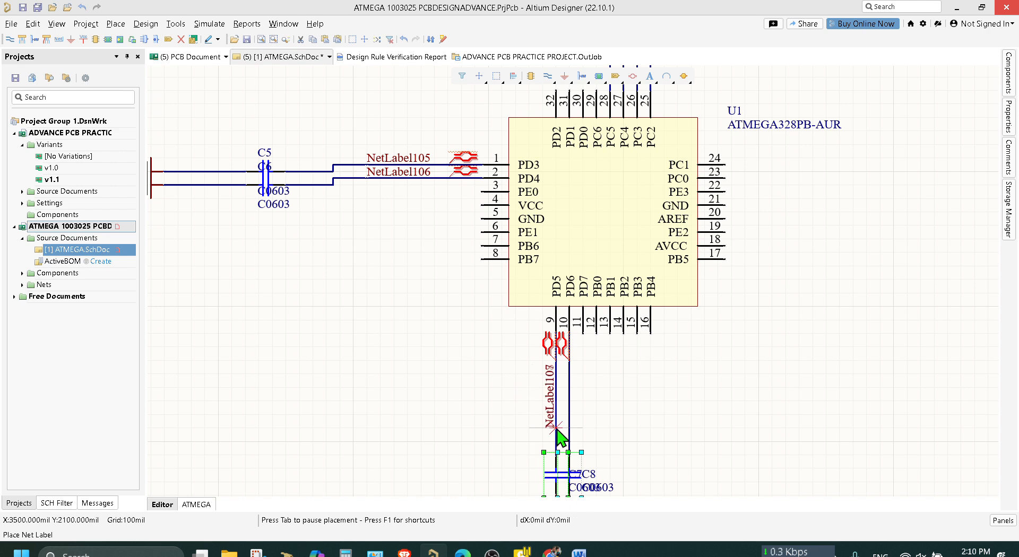
{"action": "left_click", "coordinate": [569, 428]}
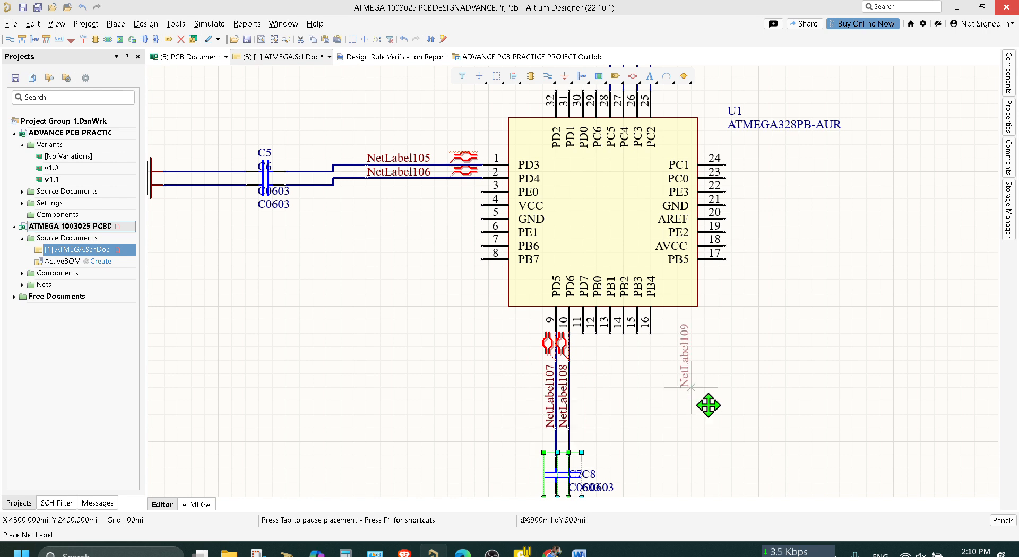
{"action": "right_click", "coordinate": [707, 405]}
{"action": "double_click", "coordinate": [396, 156]}
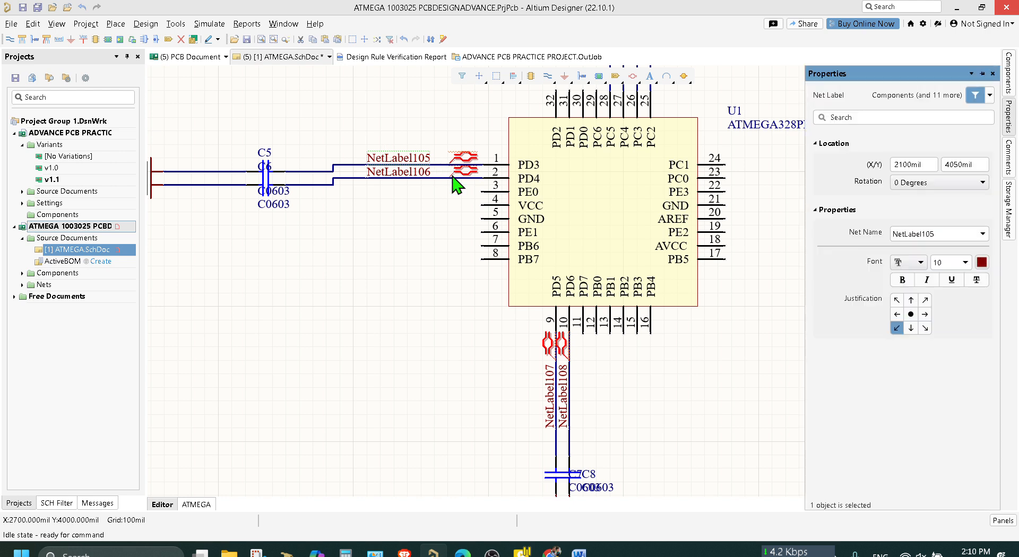
{"action": "key", "text": "BackSpace"}
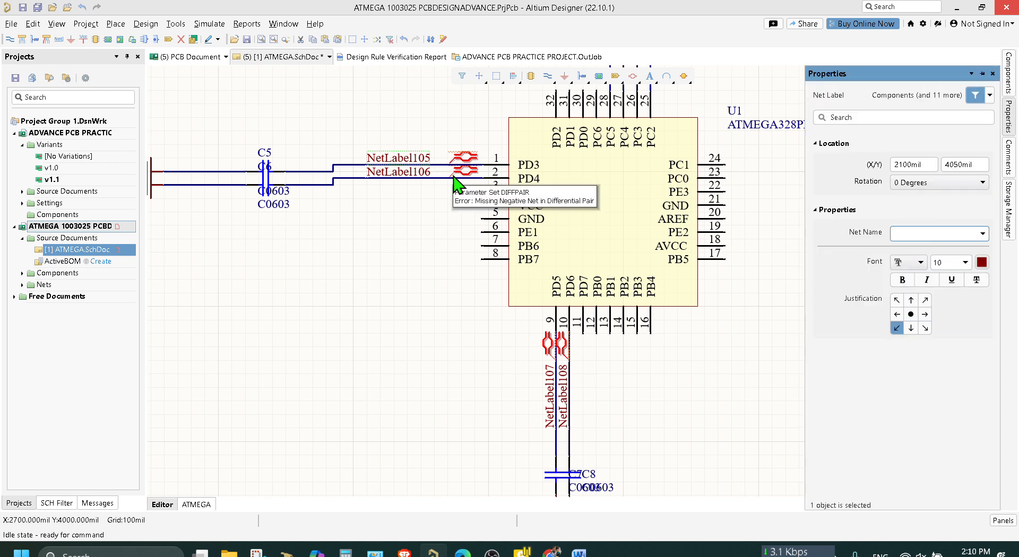
{"action": "left_click", "coordinate": [414, 160]}
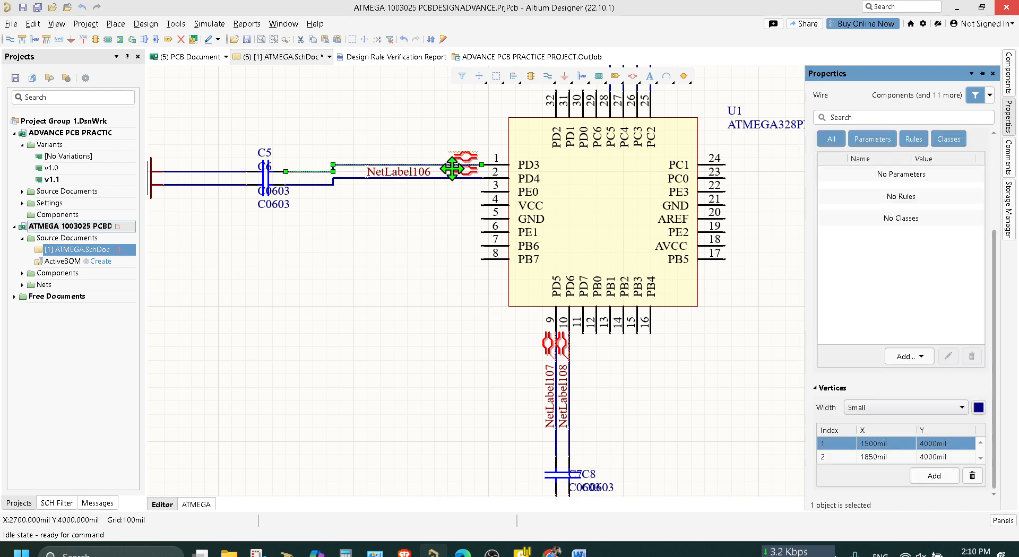
{"action": "key", "text": "ctrl+z"}
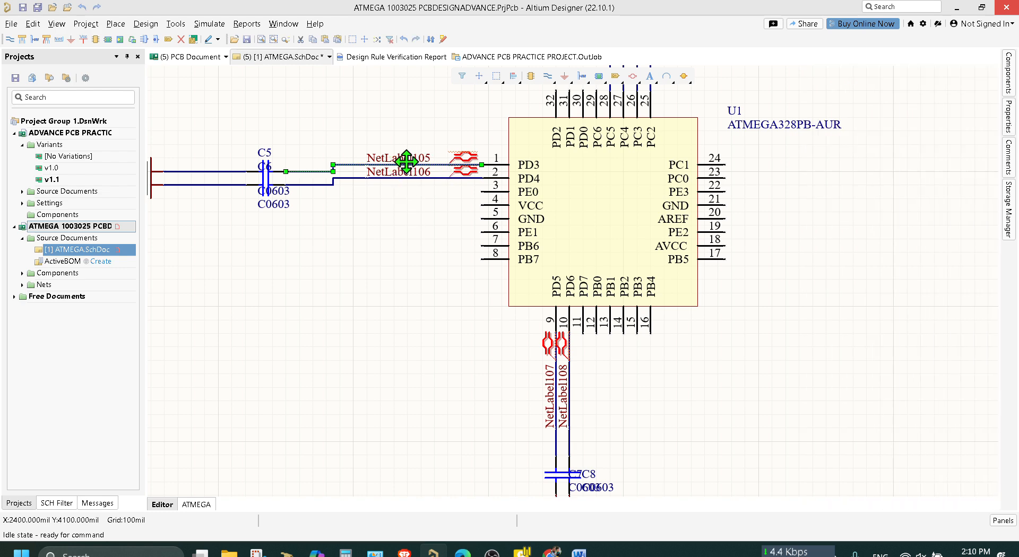
Rename the net label on the pin 1 wire to TX_P.
{"action": "scroll", "coordinate": [407, 159], "scroll_direction": "up", "scroll_amount": 5, "text": "ctrl"}
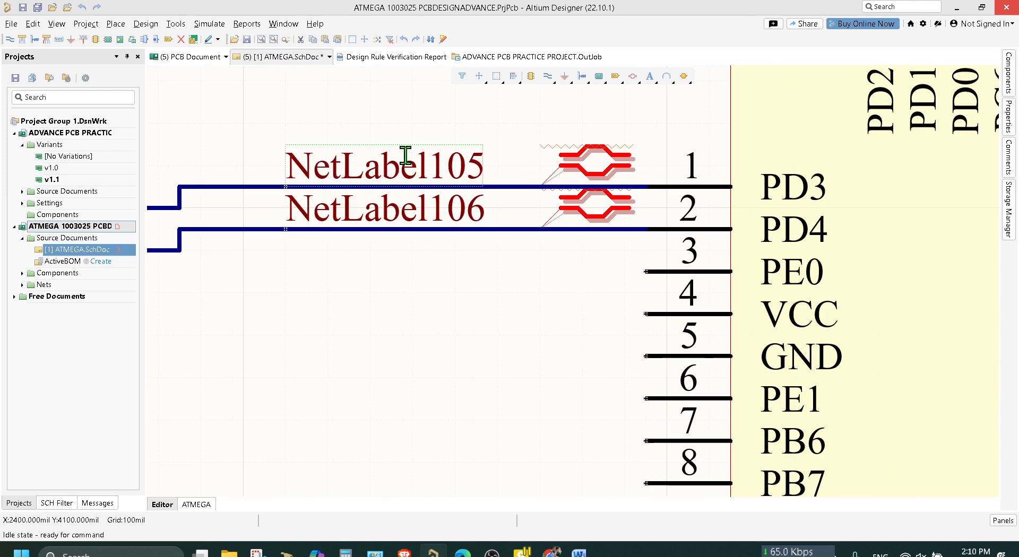
{"action": "left_click", "coordinate": [425, 176]}
{"action": "key", "text": "ctrl+a"}
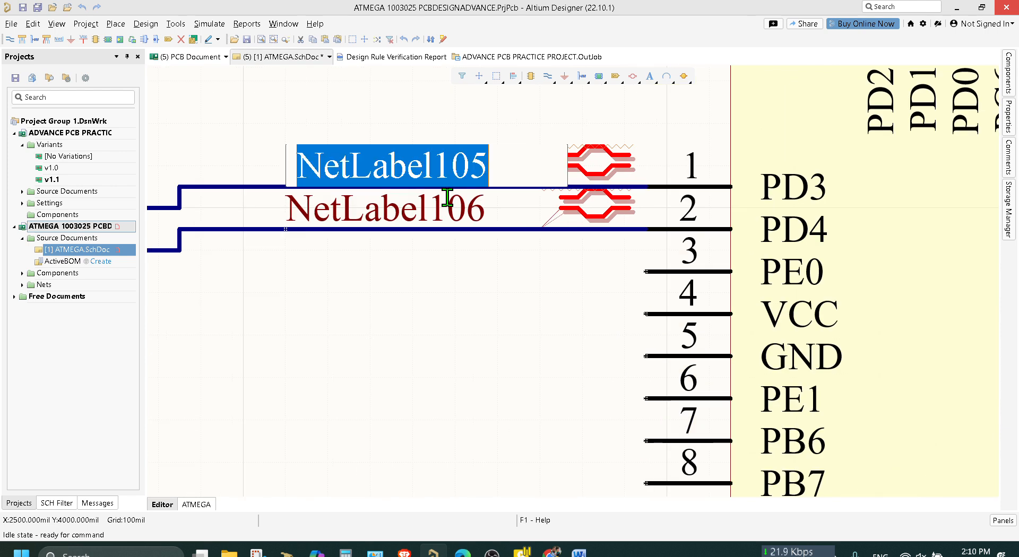
{"action": "key", "text": "BackSpace"}
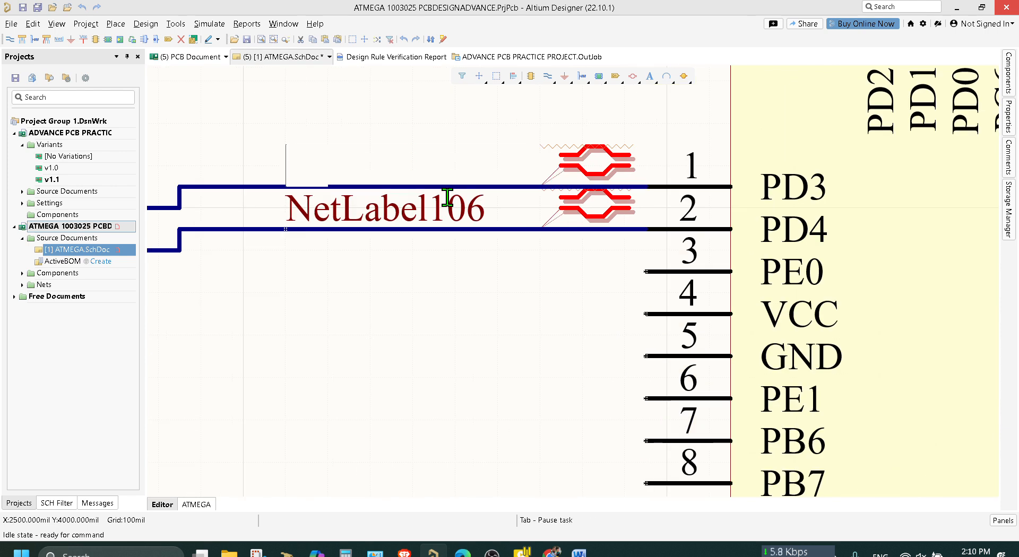
{"action": "type", "text": "TX_"}
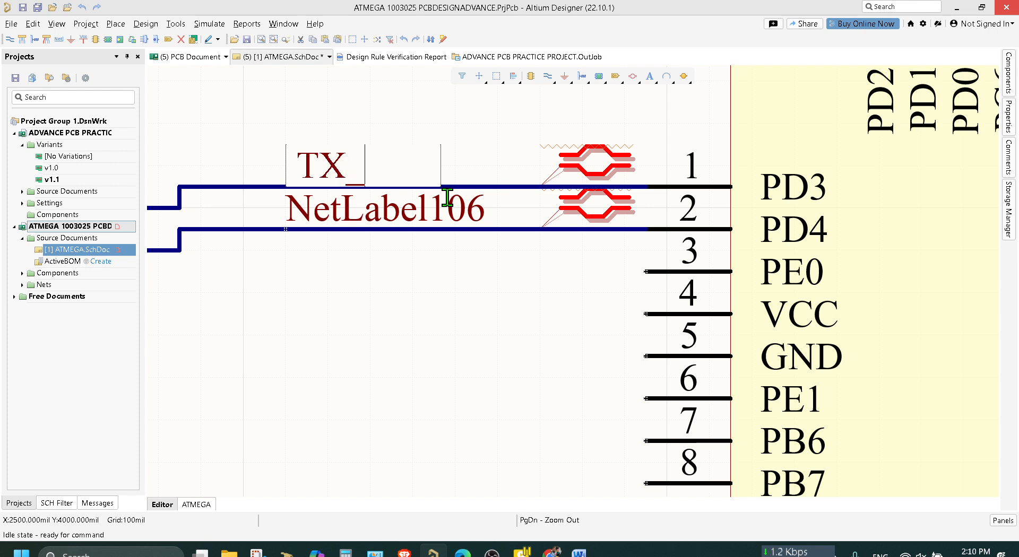
{"action": "type", "text": "P"}
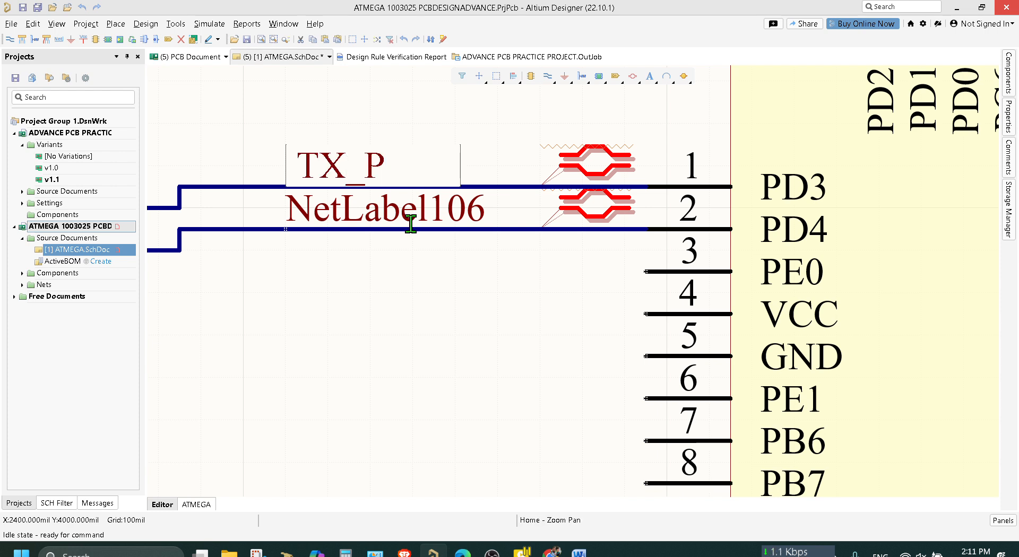
{"action": "key", "text": "Return"}
Rename the net label on the pin 2 wire to TX_N.
{"action": "left_click", "coordinate": [412, 217]}
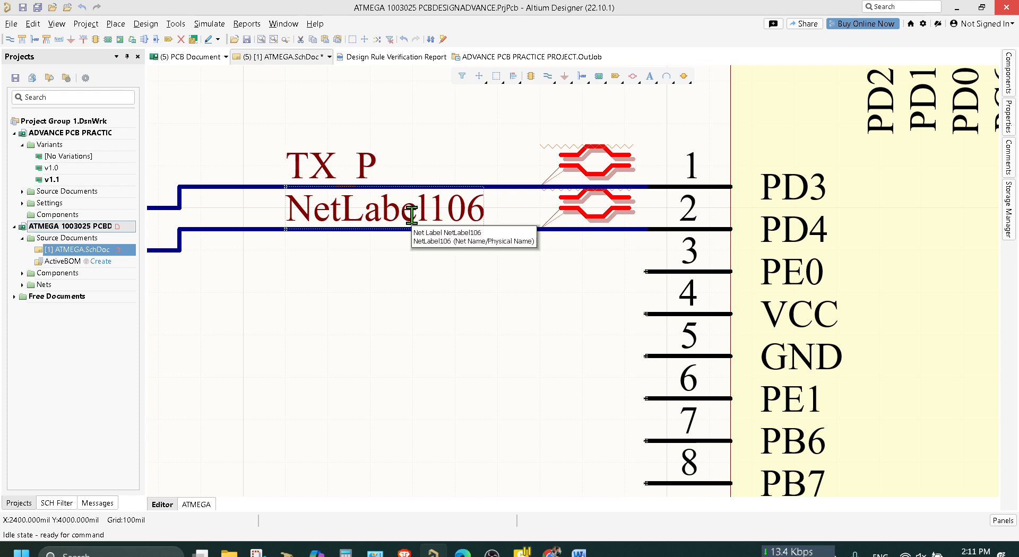
{"action": "left_click", "coordinate": [412, 216]}
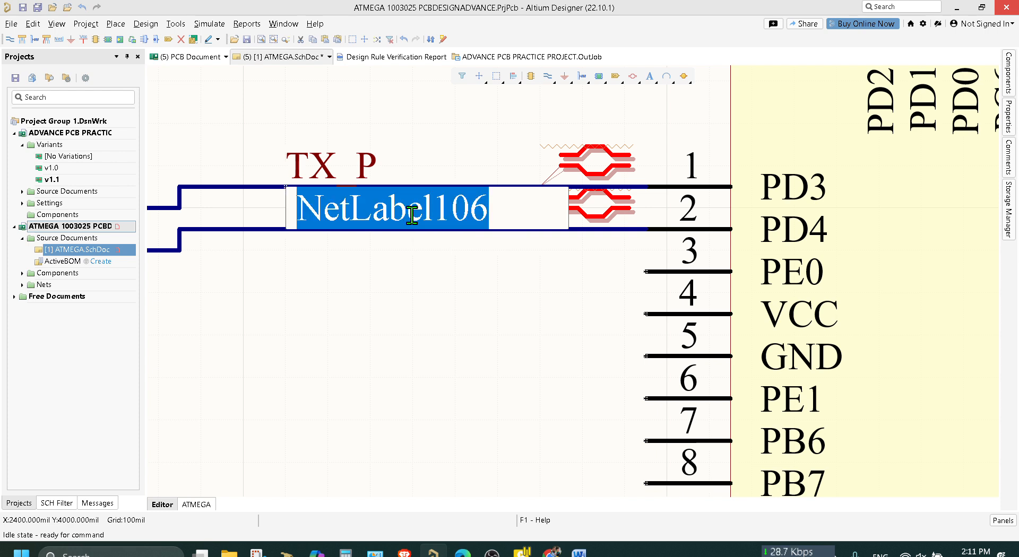
{"action": "type", "text": "TX_"}
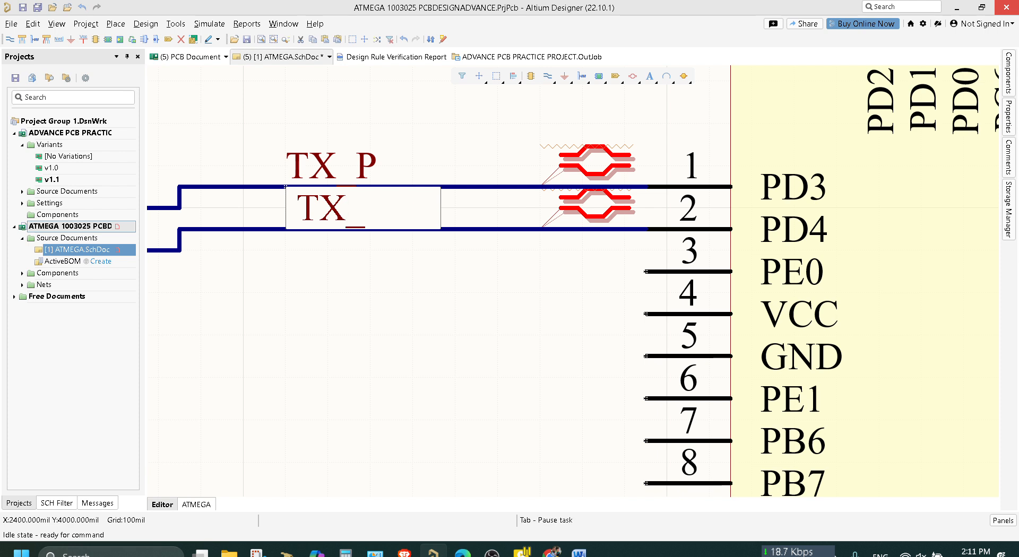
{"action": "type", "text": "N"}
{"action": "key", "text": "Return"}
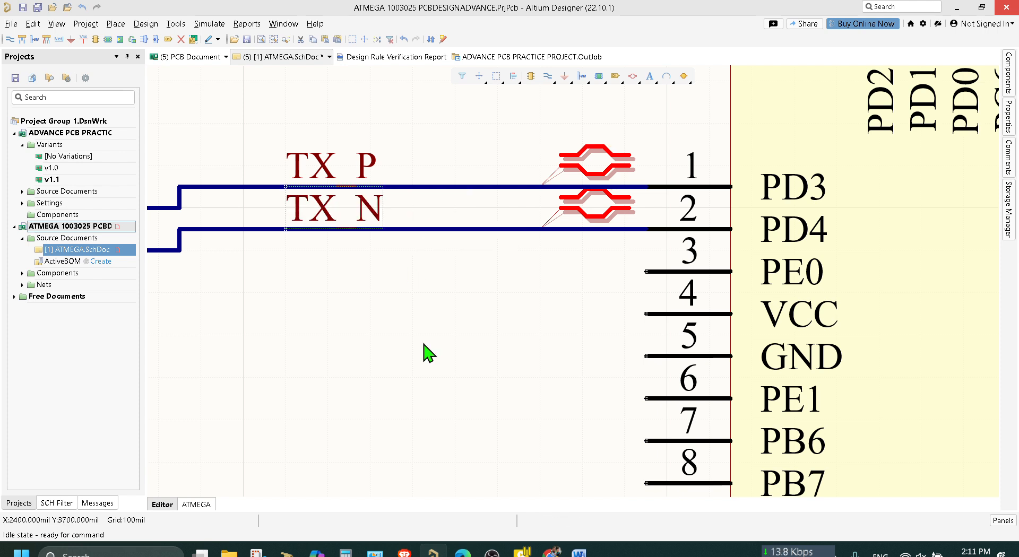
Rename the net label on the pin 9 wire to RX_P.
{"action": "scroll", "coordinate": [423, 352], "scroll_direction": "down", "scroll_amount": 2, "text": "ctrl"}
{"action": "scroll", "coordinate": [424, 345], "scroll_direction": "down", "scroll_amount": 1, "text": "ctrl"}
{"action": "right_click_drag", "start_coordinate": [467, 439], "coordinate": [271, 159]}
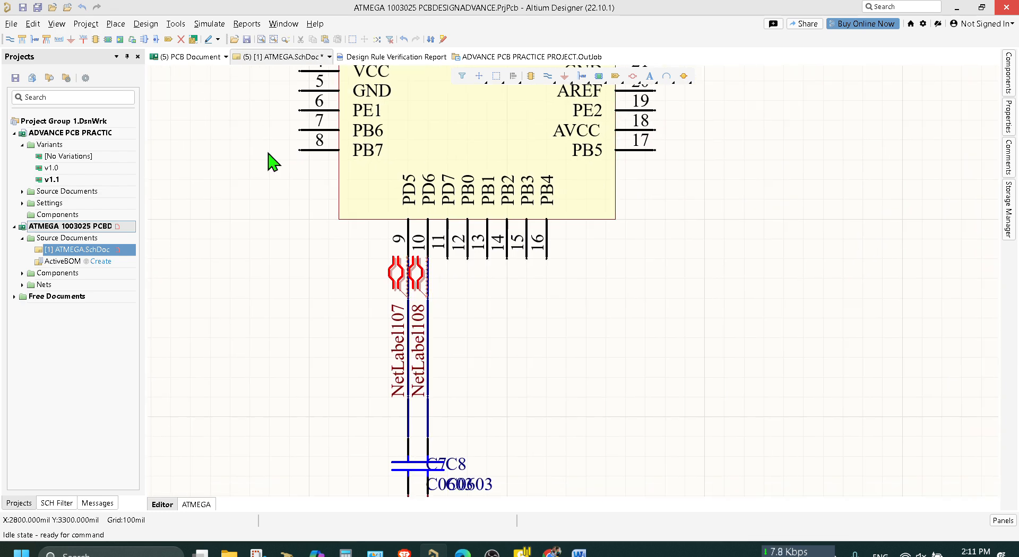
{"action": "scroll", "coordinate": [239, 234], "scroll_direction": "up", "scroll_amount": 3}
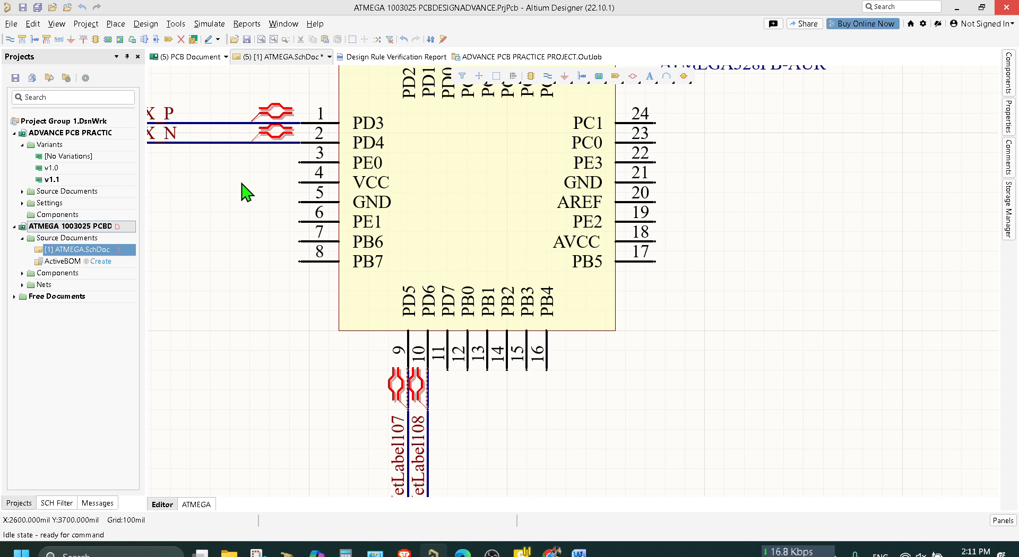
{"action": "scroll", "coordinate": [358, 419], "scroll_direction": "down", "scroll_amount": 4}
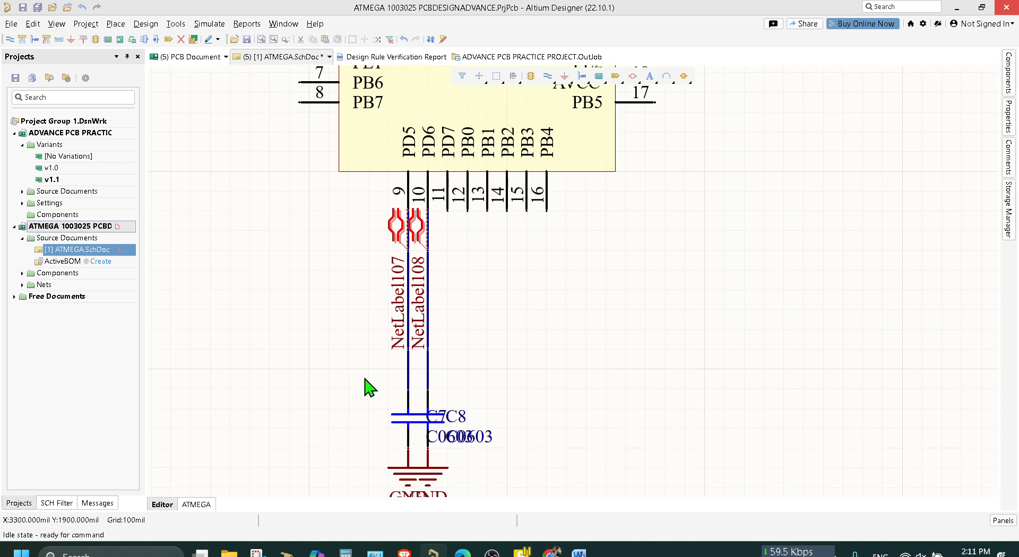
{"action": "left_click", "coordinate": [398, 295]}
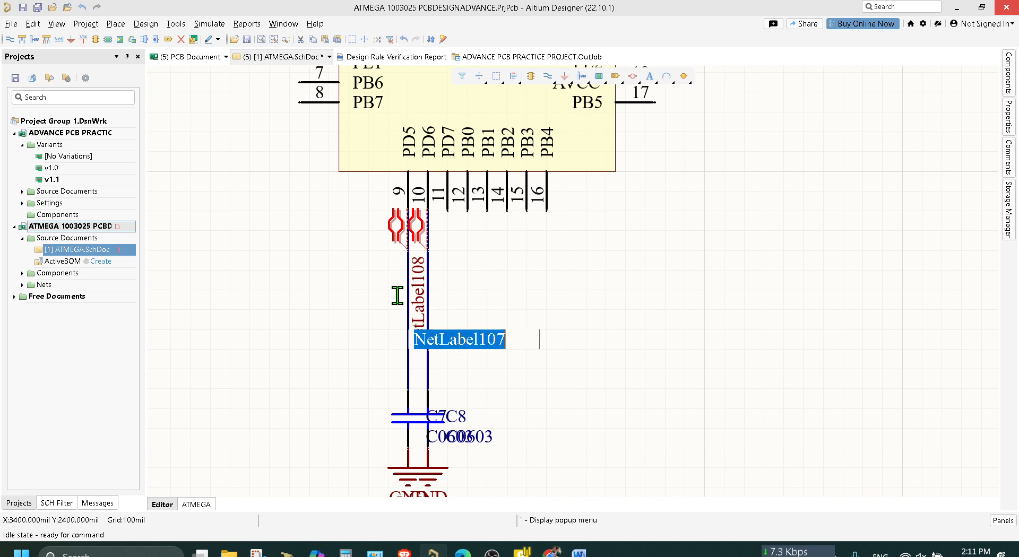
{"action": "type", "text": "RX"}
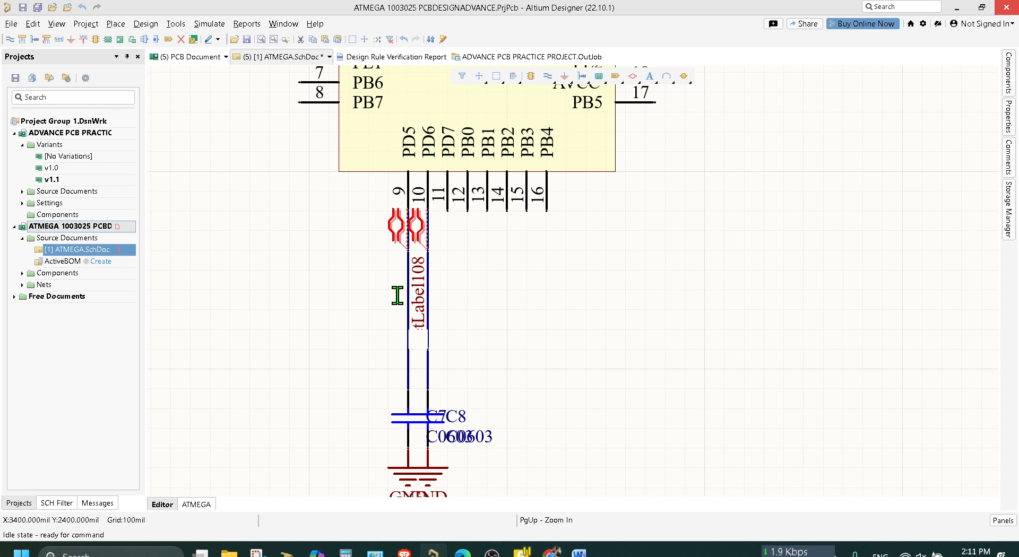
{"action": "type", "text": "_P"}
{"action": "key", "text": "Return"}
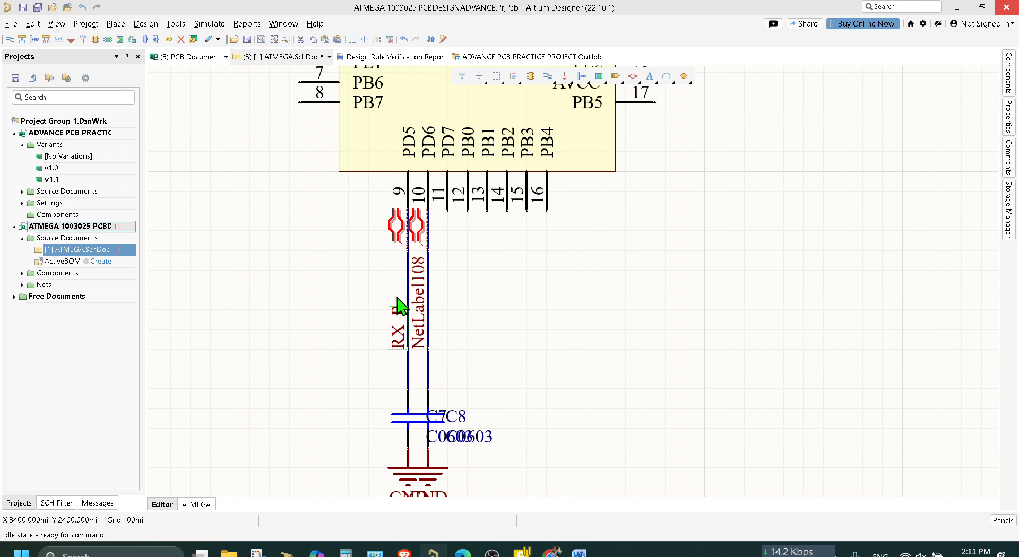
Rename the net label on the pin 10 wire to RX_N and save the schematic.
{"action": "left_click", "coordinate": [425, 328]}
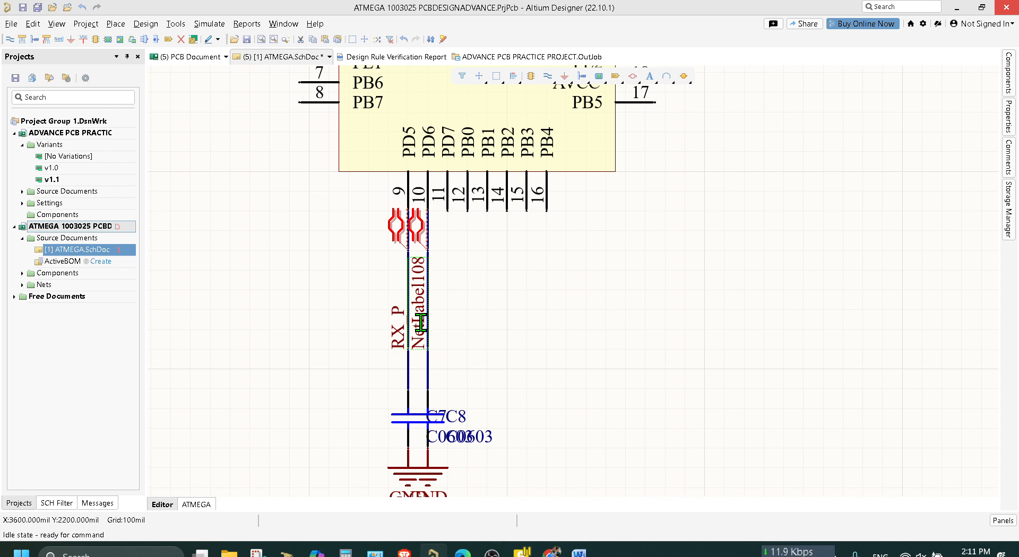
{"action": "left_click", "coordinate": [421, 323]}
{"action": "key", "text": "ctrl+a"}
{"action": "key", "text": "BackSpace"}
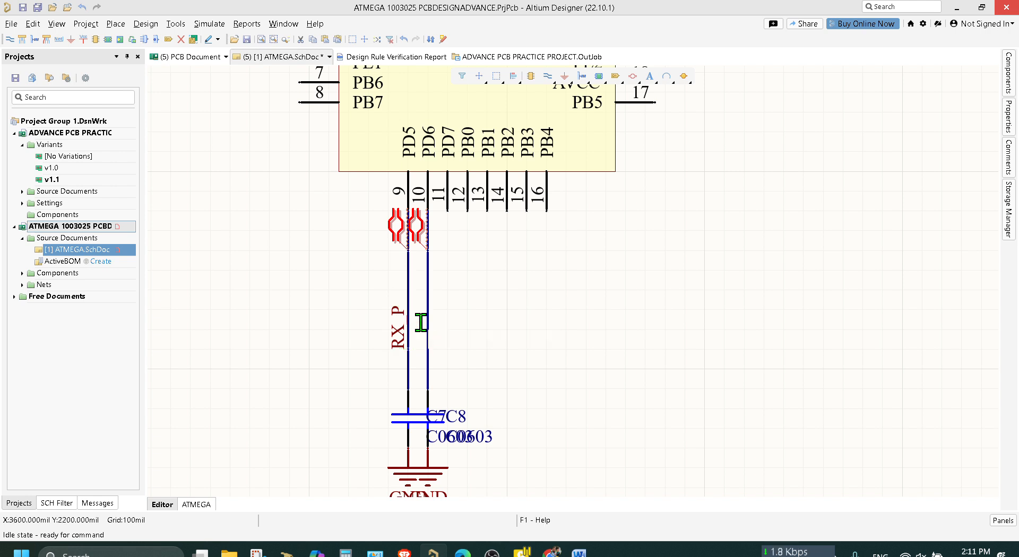
{"action": "type", "text": "RX_"}
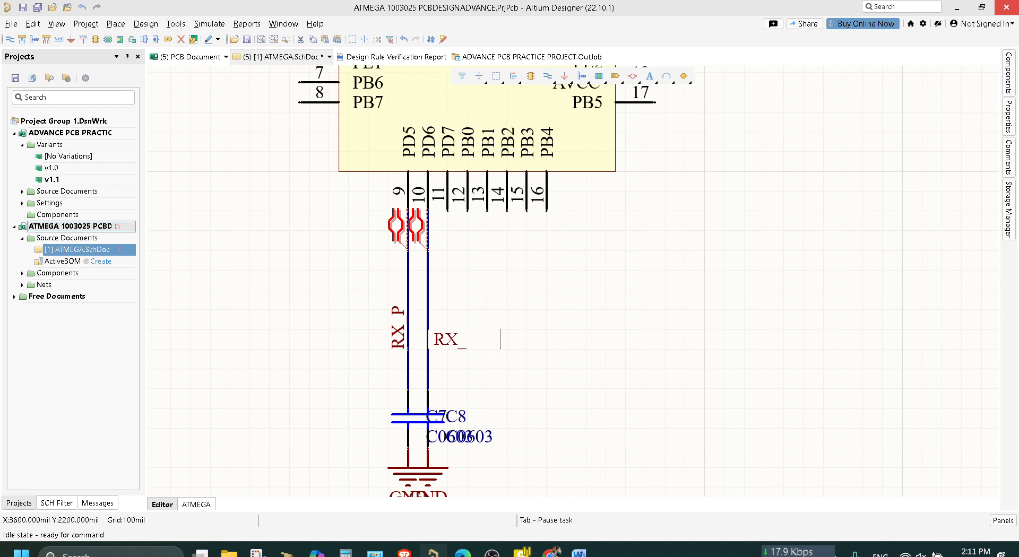
{"action": "type", "text": "N"}
{"action": "key", "text": "Return"}
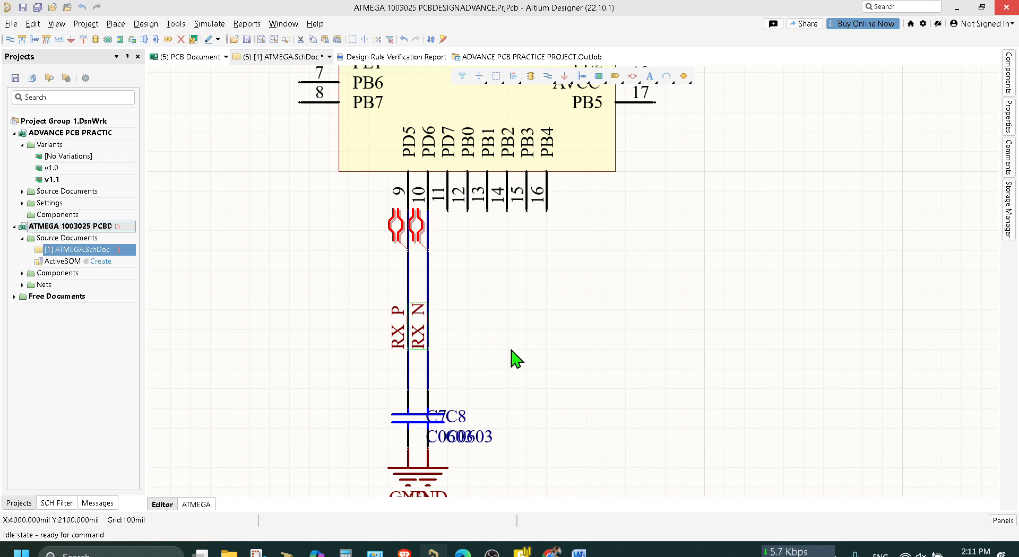
{"action": "key", "text": "ctrl+s"}
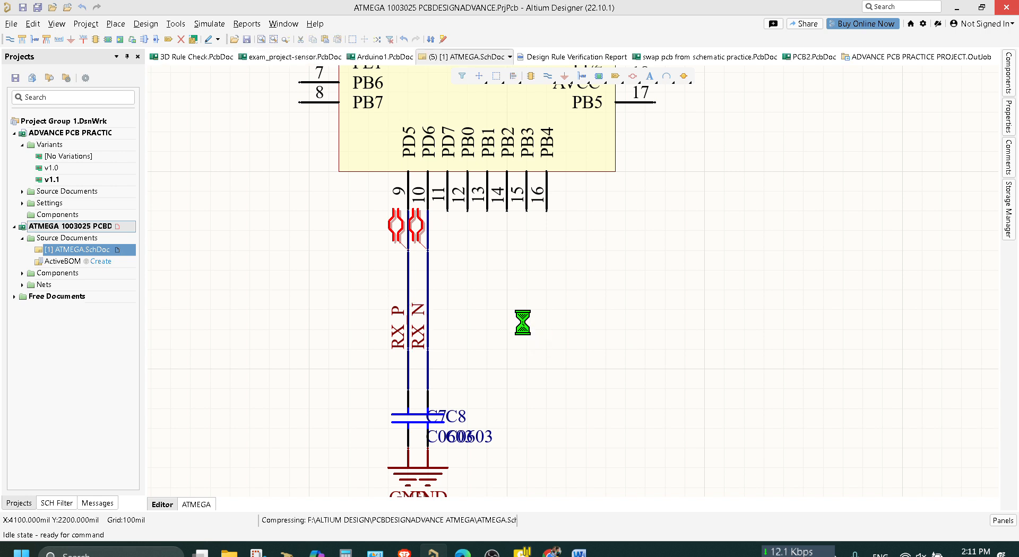
Move capacitors C1 to C4 with their wires and GND ports farther from pins 25 to 28, and save the schematic.
{"action": "scroll", "coordinate": [535, 334], "scroll_direction": "up", "scroll_amount": 10}
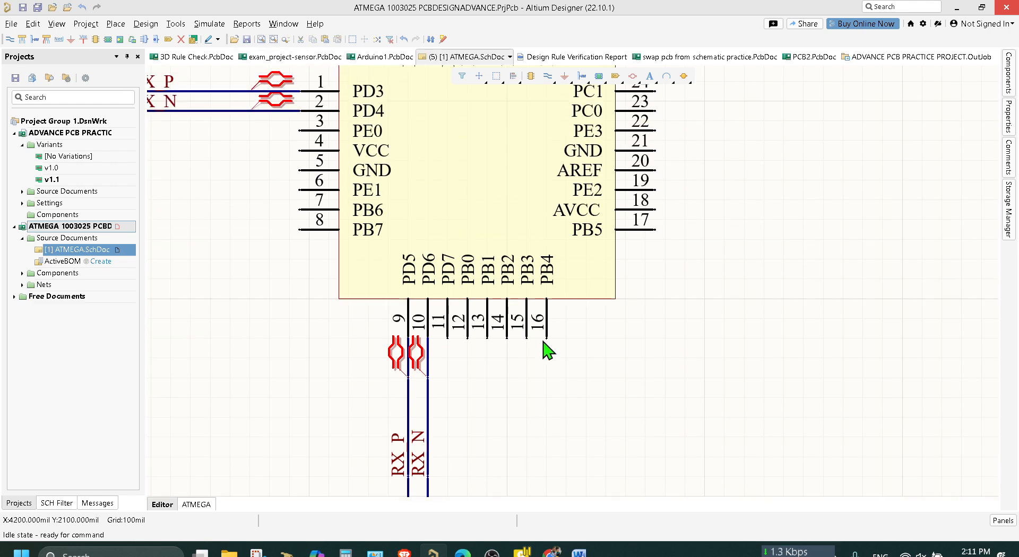
{"action": "scroll", "coordinate": [547, 342], "scroll_direction": "up", "scroll_amount": 5}
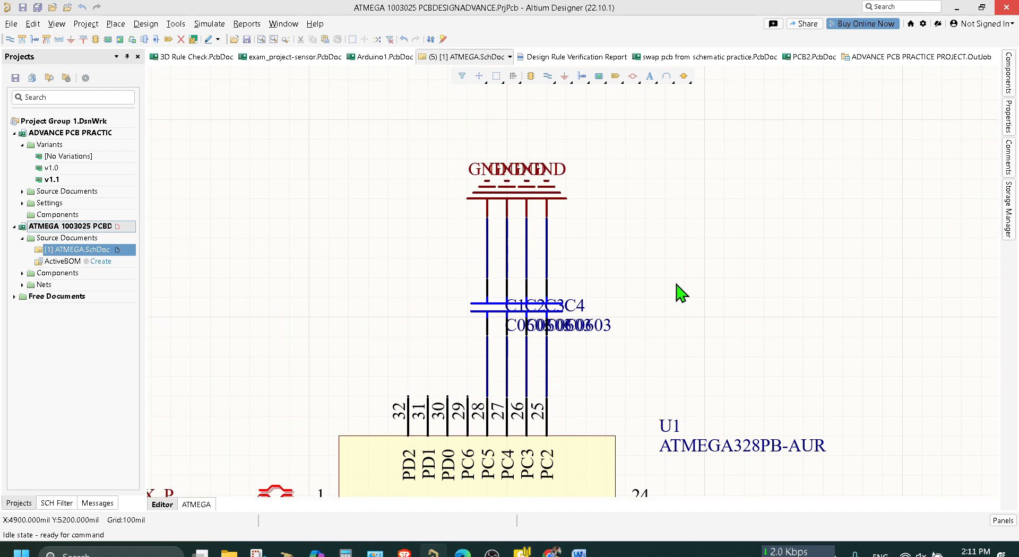
{"action": "left_click_drag", "start_coordinate": [677, 369], "coordinate": [344, 213]}
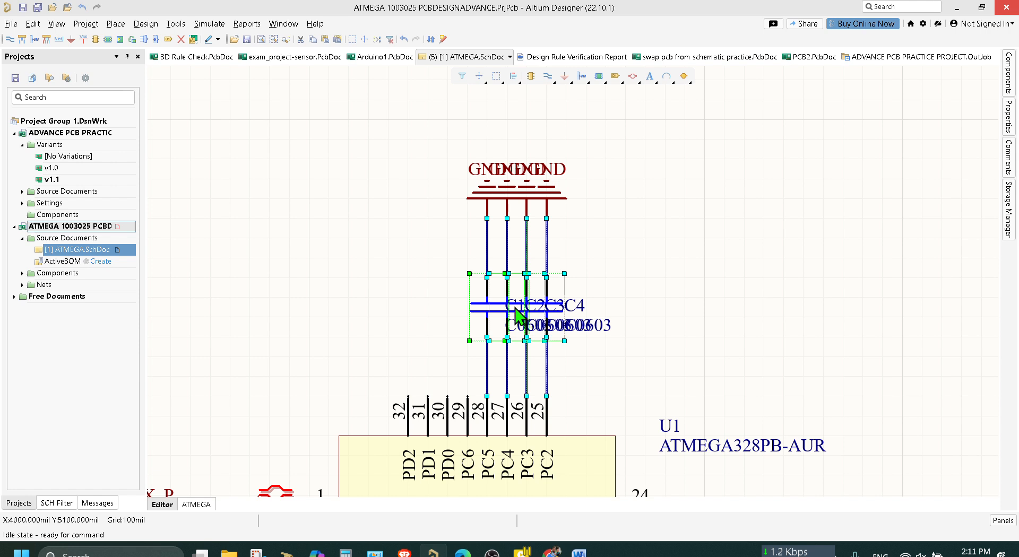
{"action": "left_click_drag", "start_coordinate": [515, 308], "coordinate": [511, 254]}
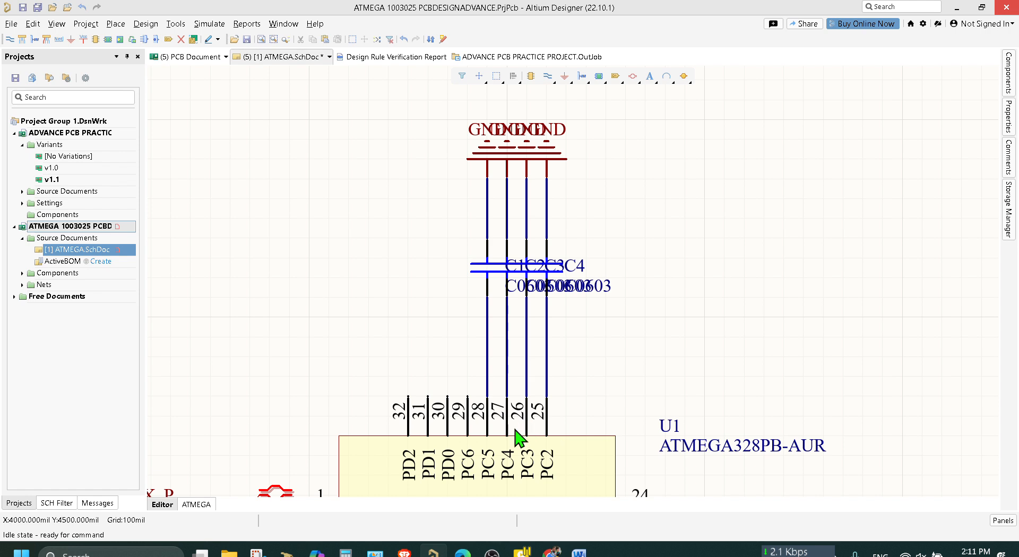
{"action": "key", "text": "ctrl+s"}
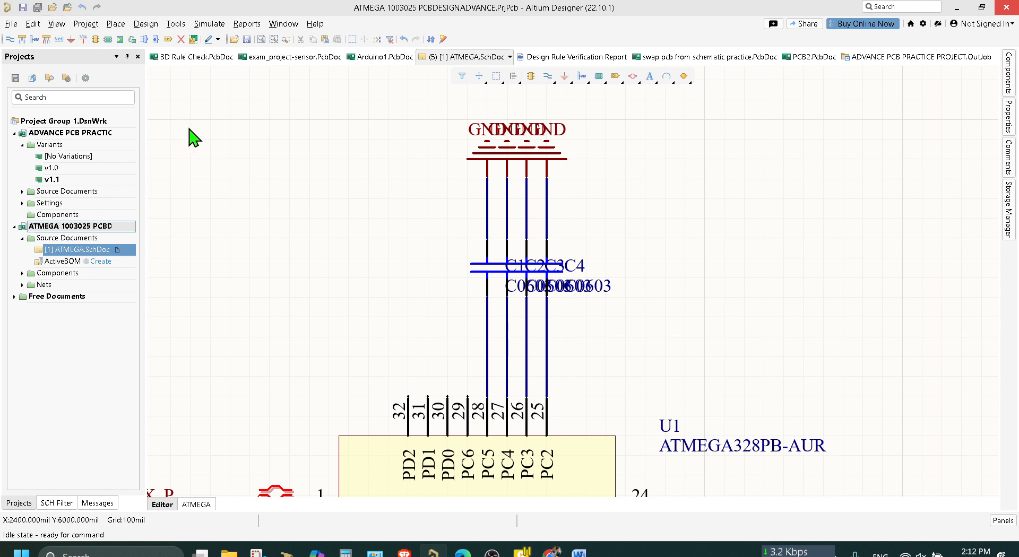
Move the two GND ports of C5 and C6 closer to the capacitors and save the schematic.
{"action": "scroll", "coordinate": [620, 364], "scroll_direction": "down", "scroll_amount": 2}
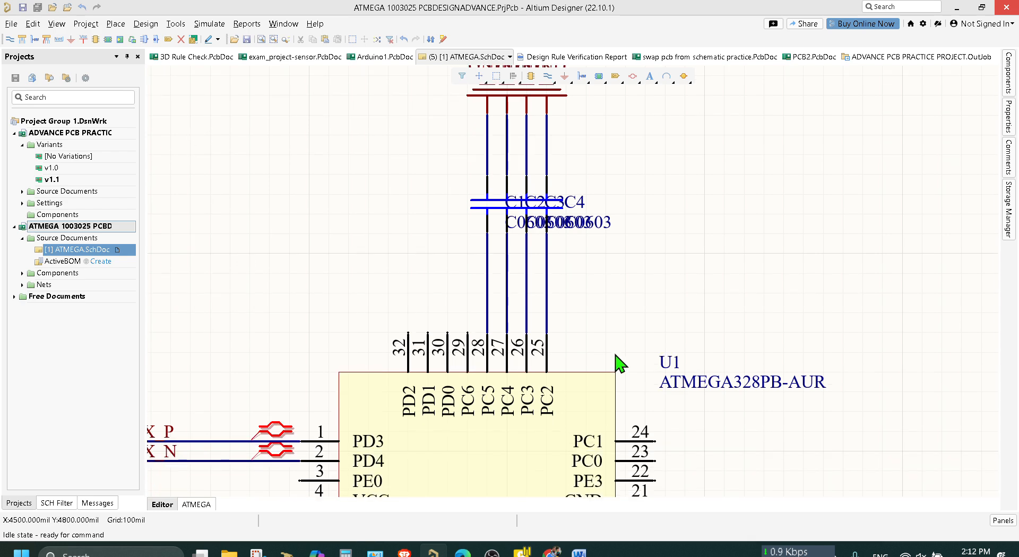
{"action": "scroll", "coordinate": [621, 364], "scroll_direction": "down", "scroll_amount": 4, "text": "ctrl"}
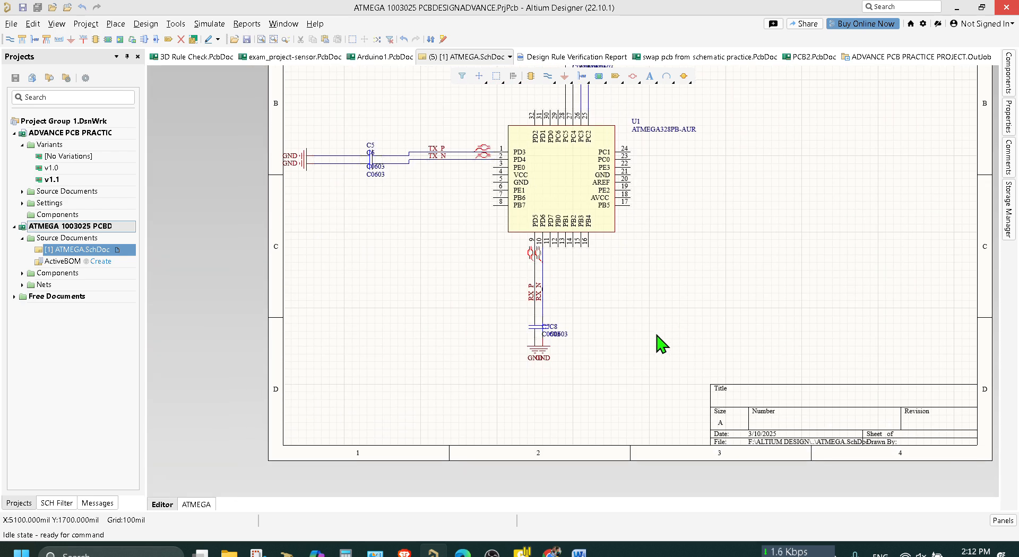
{"action": "scroll", "coordinate": [477, 318], "scroll_direction": "up", "scroll_amount": 1}
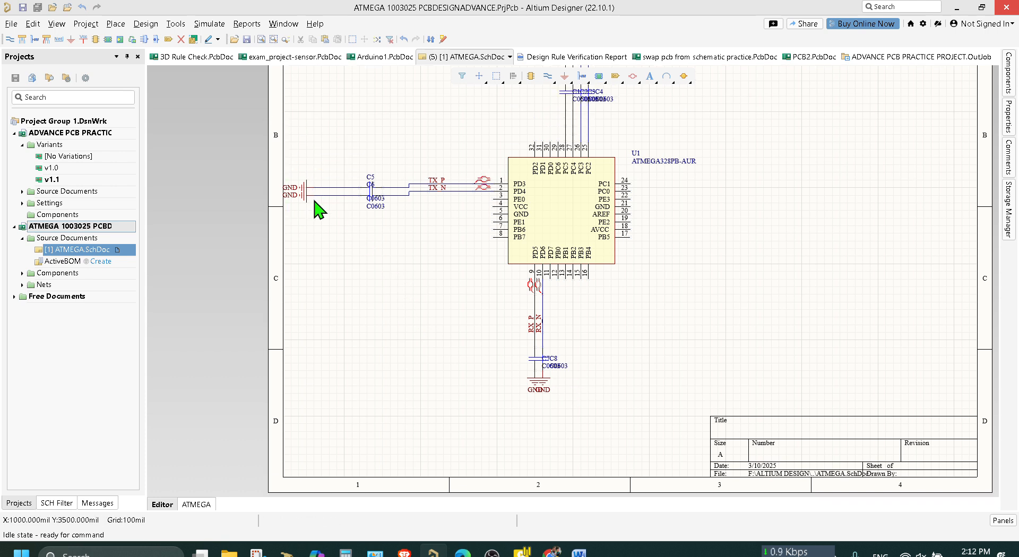
{"action": "left_click_drag", "start_coordinate": [302, 154], "coordinate": [351, 195]}
{"action": "left_click", "coordinate": [356, 248]}
{"action": "key", "text": "ctrl+s"}
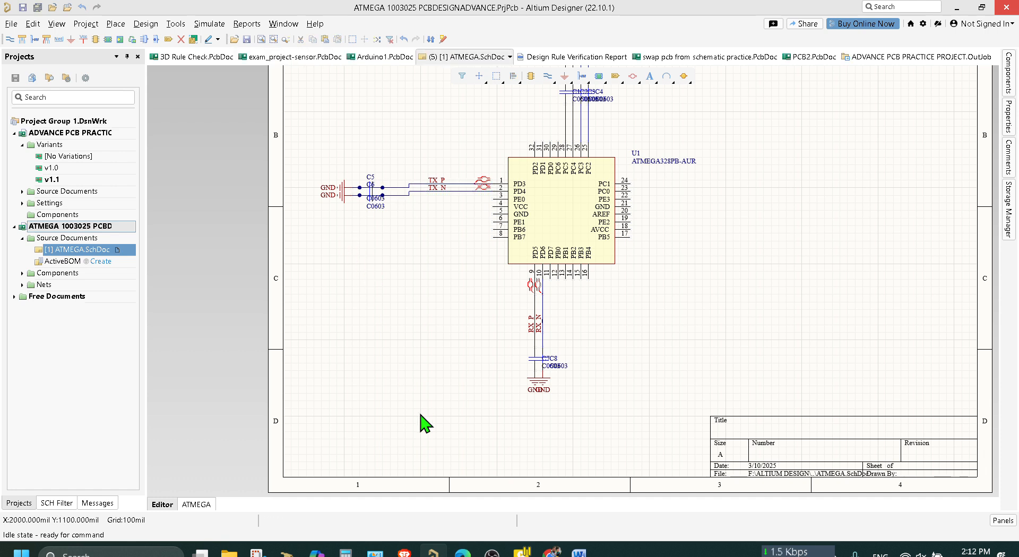
Add a new PCB document to the ATMEGA 1003025 PCBDESIGNADVANCE project.
{"action": "scroll", "coordinate": [427, 444], "scroll_direction": "up", "scroll_amount": 3}
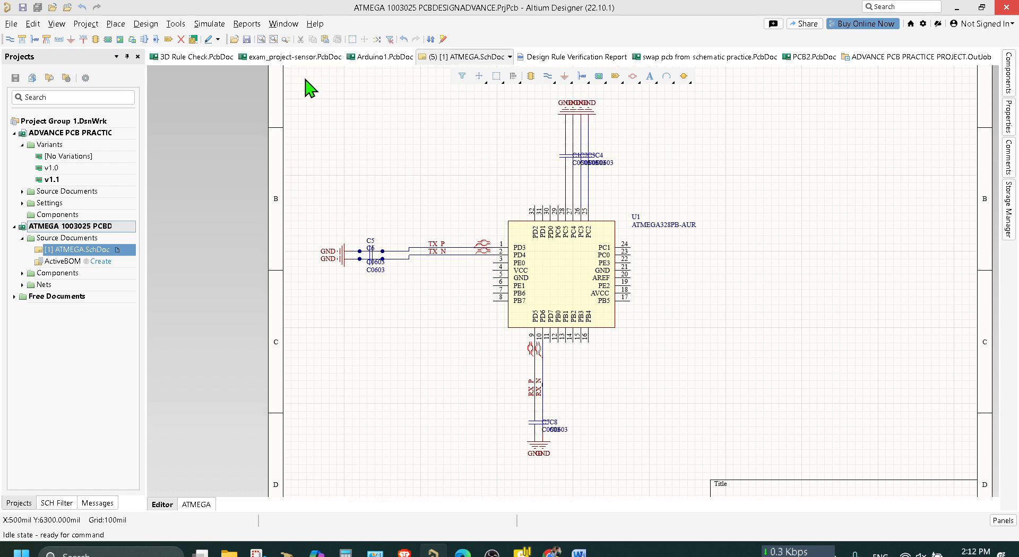
{"action": "right_click", "coordinate": [82, 220]}
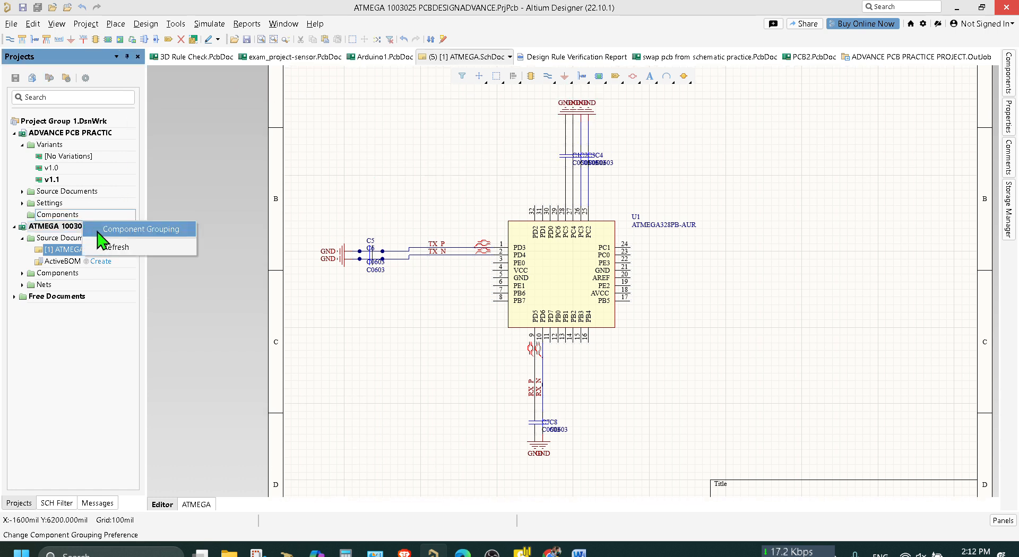
{"action": "left_click", "coordinate": [114, 276]}
{"action": "right_click", "coordinate": [83, 228]}
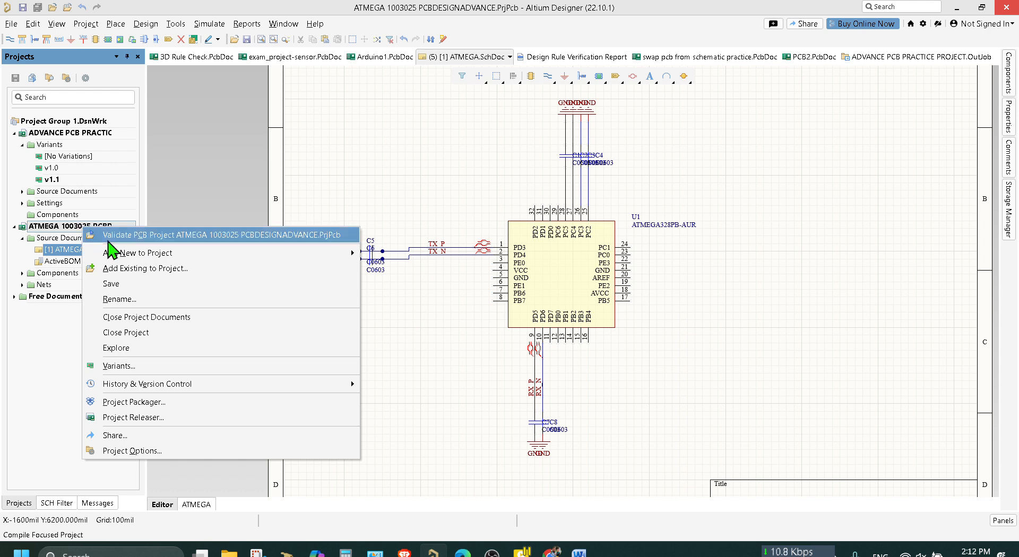
{"action": "mouse_move", "coordinate": [118, 254]}
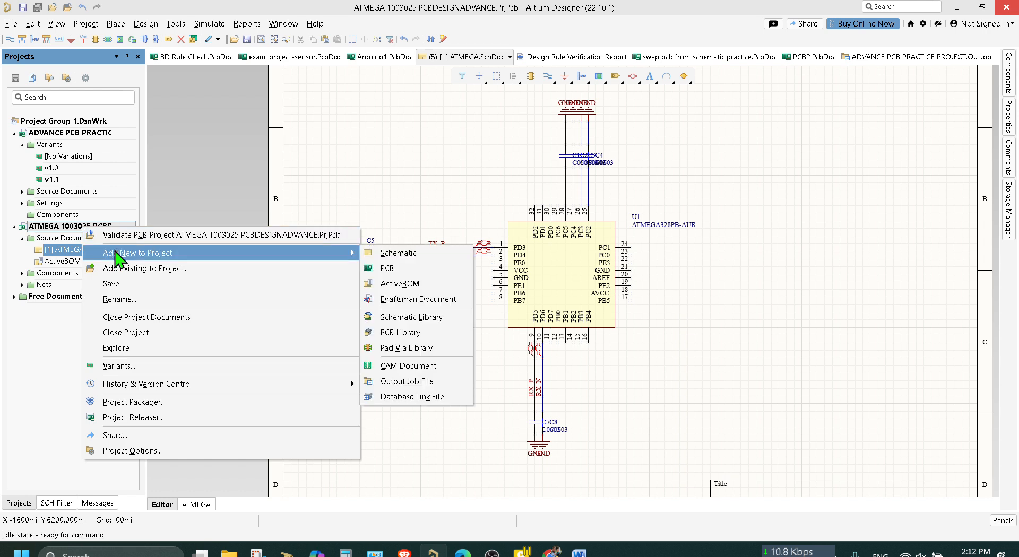
{"action": "left_click", "coordinate": [389, 272]}
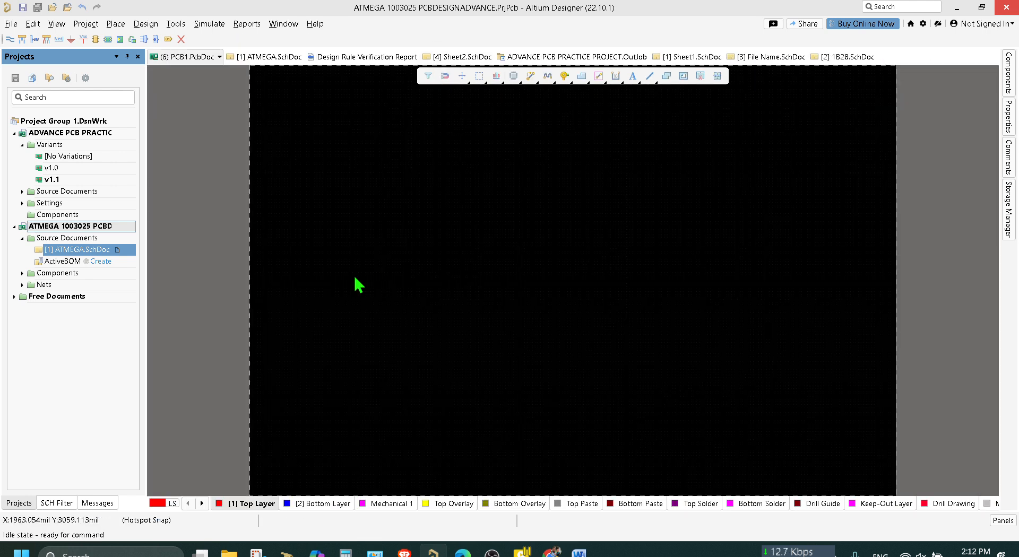
Save the new PCB document as ATMEGA 100325 PCB1 in the PCBDESIGNADVANCE ATMEGA folder and save the project.
{"action": "key", "text": "ctrl+s"}
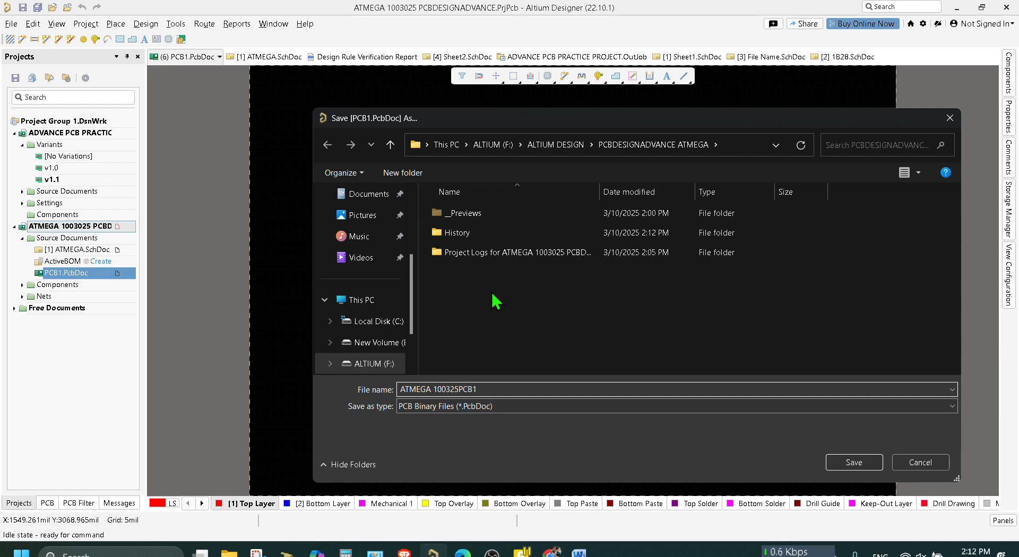
{"action": "key", "text": "Return"}
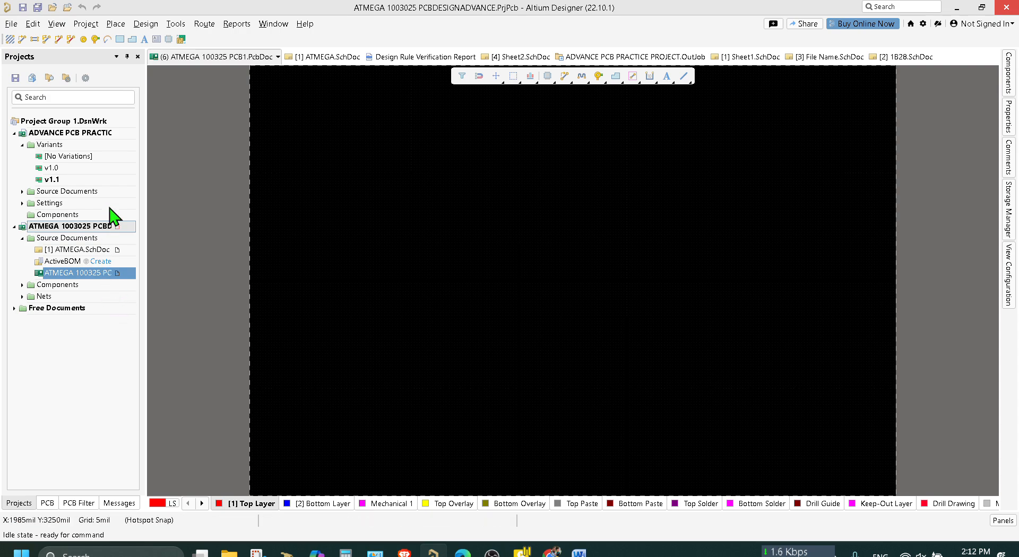
{"action": "left_click", "coordinate": [35, 7]}
Update ATMEGA 100325 PCB1.PcbDoc from the ATMEGA schematic, validating and executing all the listed changes.
{"action": "left_click", "coordinate": [106, 251]}
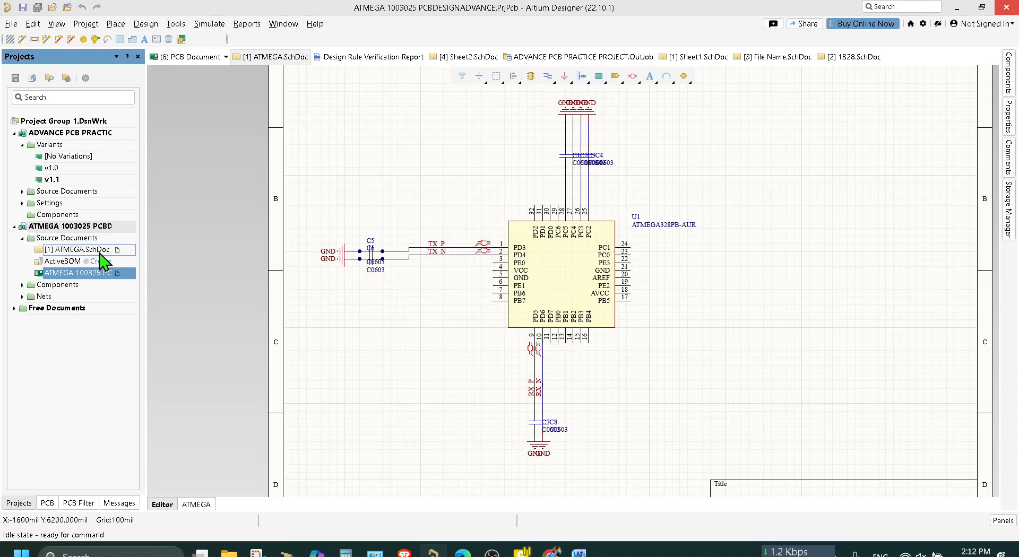
{"action": "left_click", "coordinate": [143, 23]}
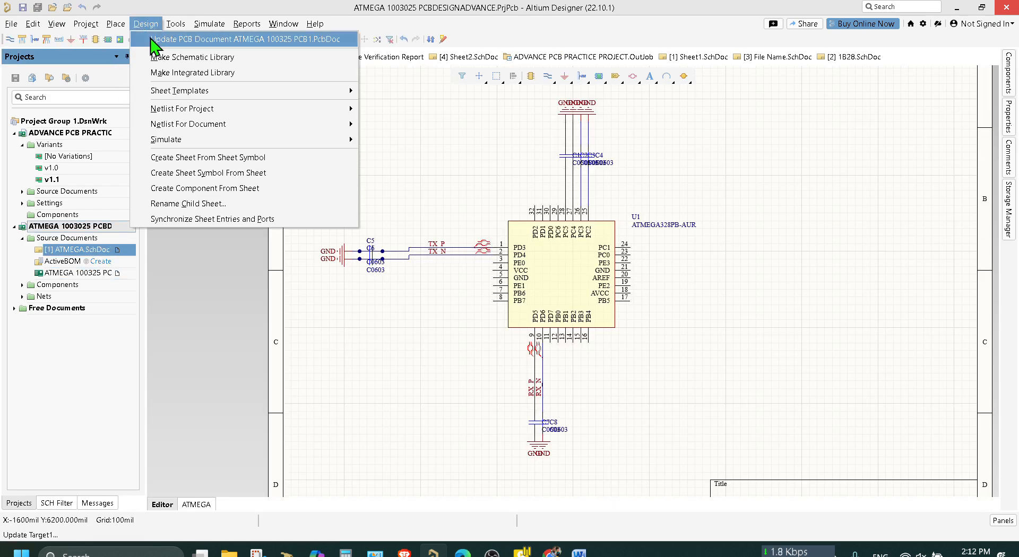
{"action": "left_click", "coordinate": [154, 38]}
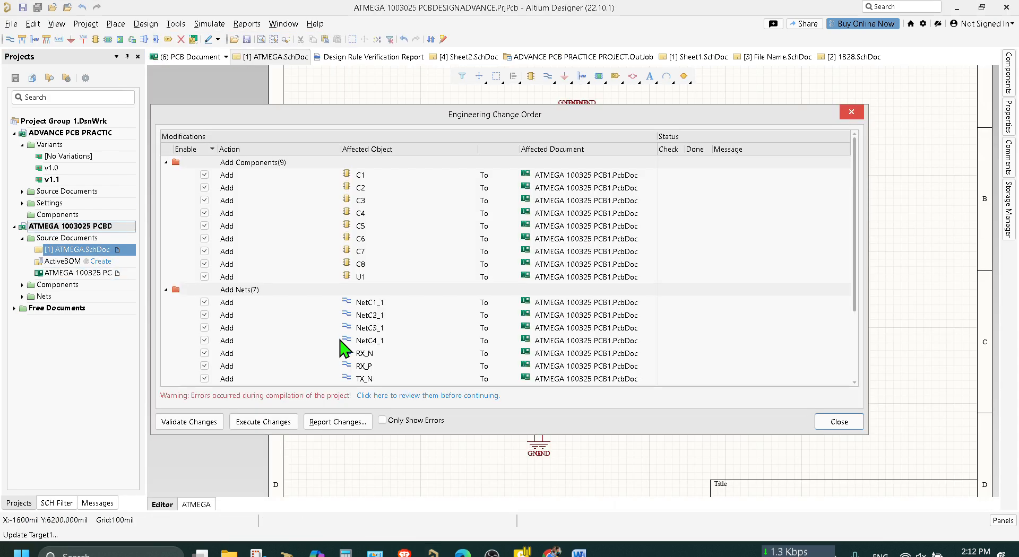
{"action": "left_click", "coordinate": [202, 422]}
{"action": "left_click", "coordinate": [276, 422]}
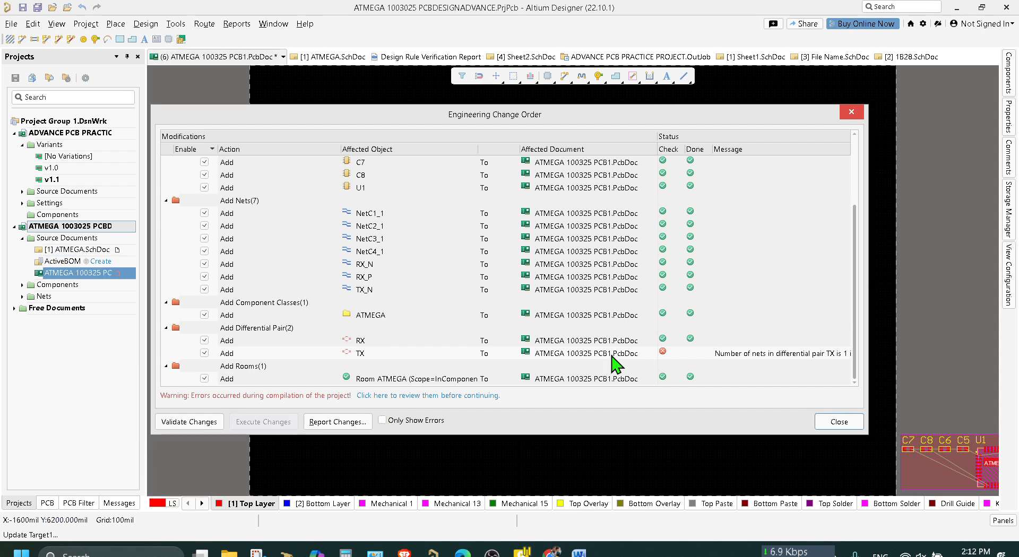
Examine the TX differential pair entry and the project's compilation messages, and close the engineering change order.
{"action": "left_click", "coordinate": [613, 355]}
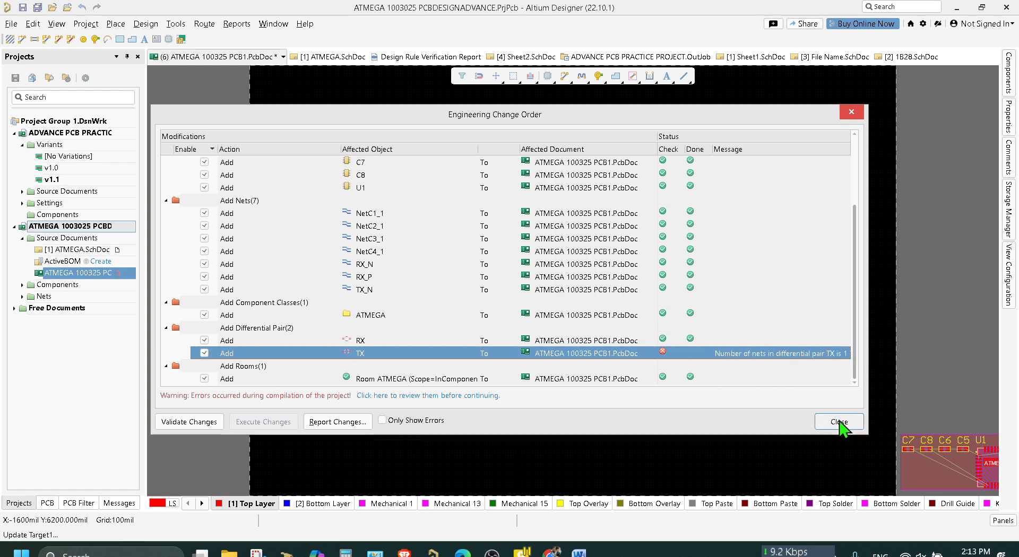
{"action": "scroll", "coordinate": [769, 326], "scroll_direction": "up", "scroll_amount": 3}
{"action": "scroll", "coordinate": [770, 321], "scroll_direction": "down", "scroll_amount": 3}
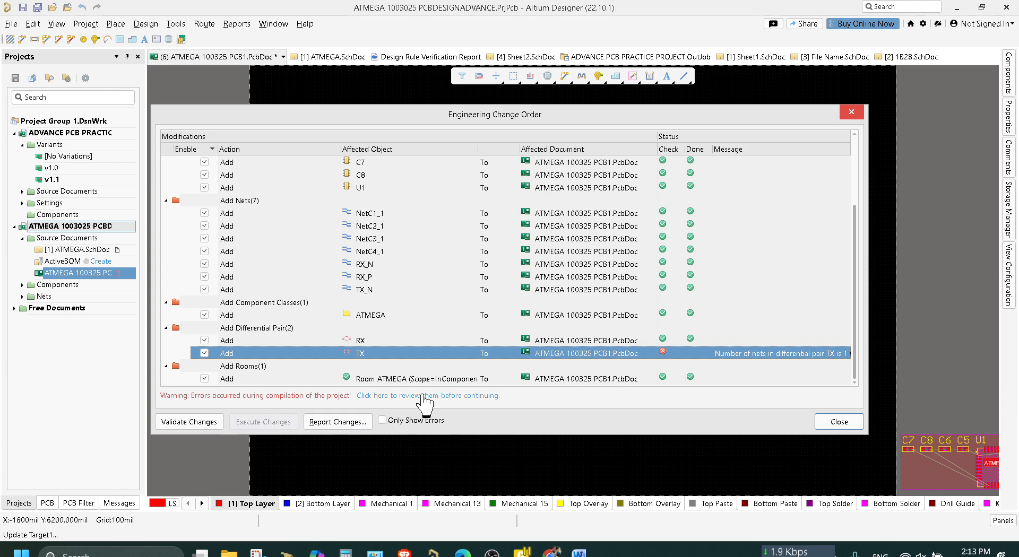
{"action": "left_click", "coordinate": [422, 397]}
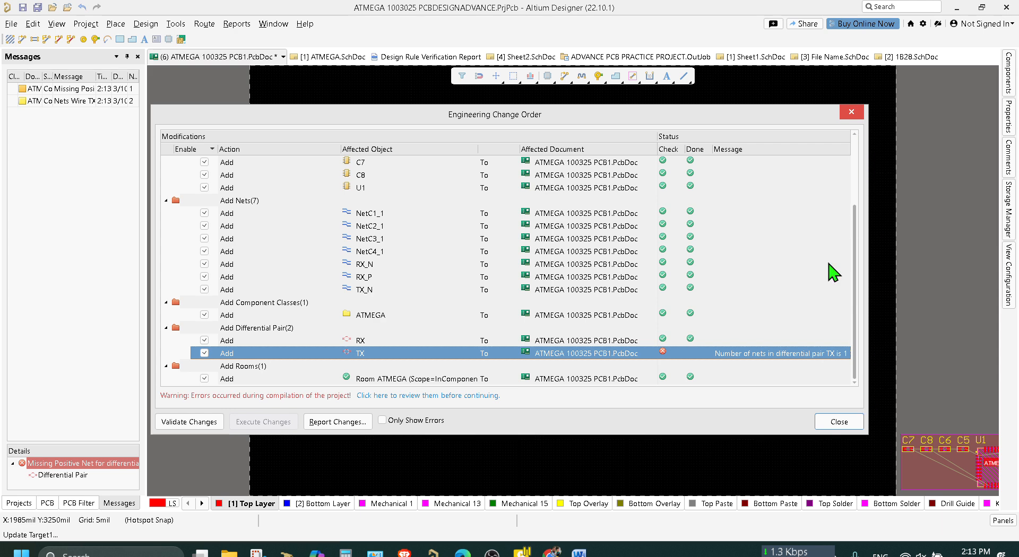
{"action": "left_click", "coordinate": [839, 422]}
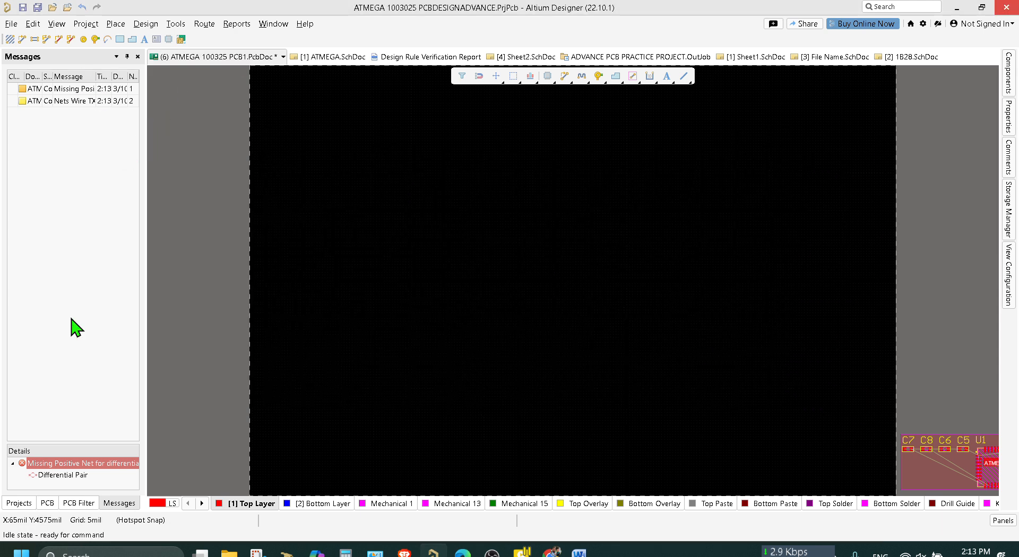
Check the RX_P and RX_N net labels on the pin 9 and 10 wires in the ATMEGA schematic and save it.
{"action": "left_click", "coordinate": [19, 503]}
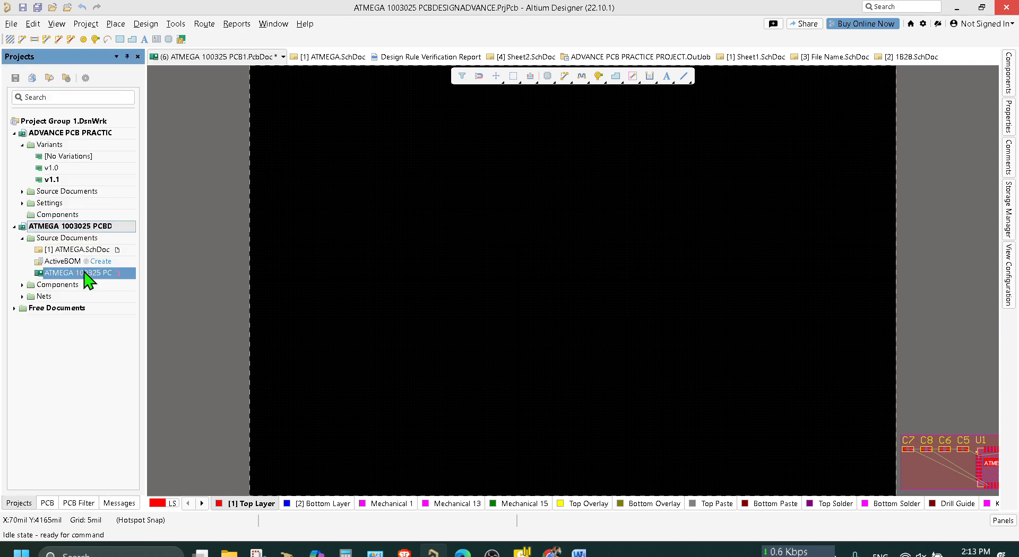
{"action": "double_click", "coordinate": [90, 250]}
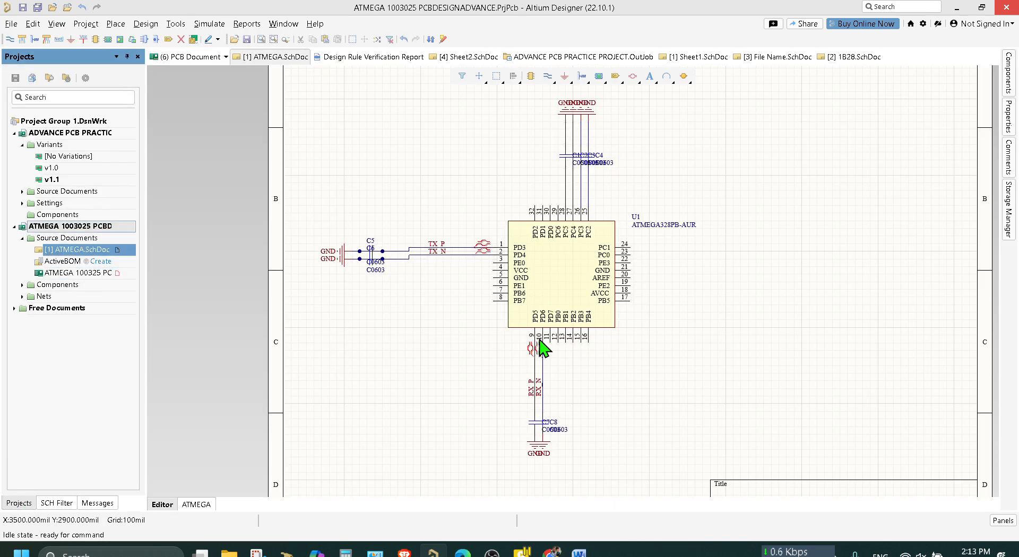
{"action": "scroll", "coordinate": [547, 374], "scroll_direction": "up", "scroll_amount": 5, "text": "ctrl"}
{"action": "scroll", "coordinate": [547, 374], "scroll_direction": "up", "scroll_amount": 3, "text": "ctrl"}
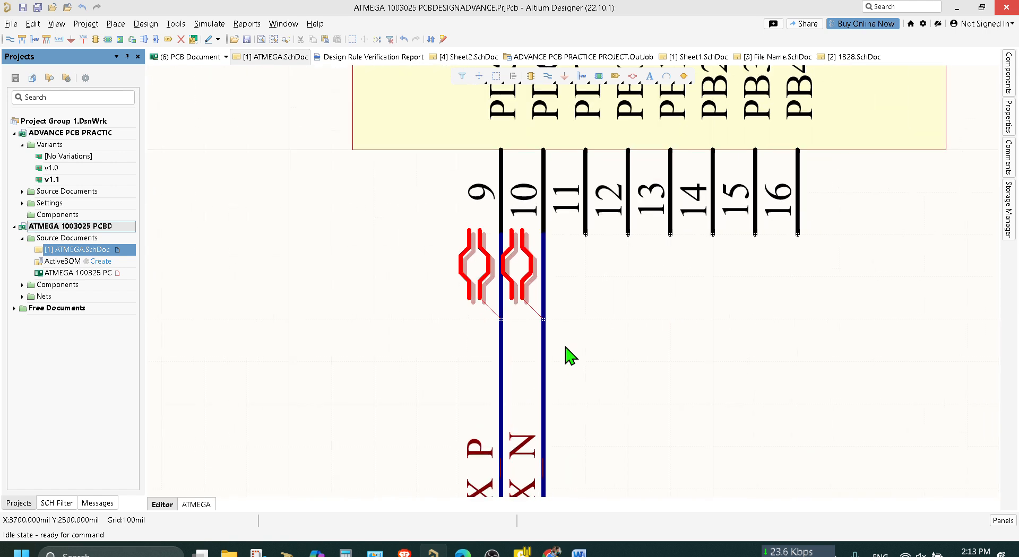
{"action": "scroll", "coordinate": [566, 348], "scroll_direction": "down", "scroll_amount": 2}
{"action": "left_click", "coordinate": [528, 446]}
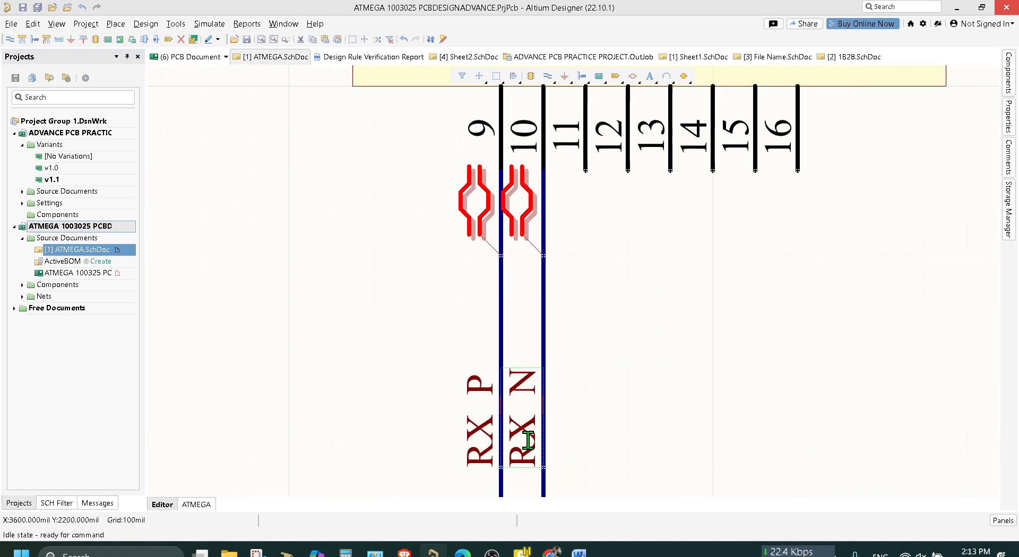
{"action": "left_click", "coordinate": [545, 439]}
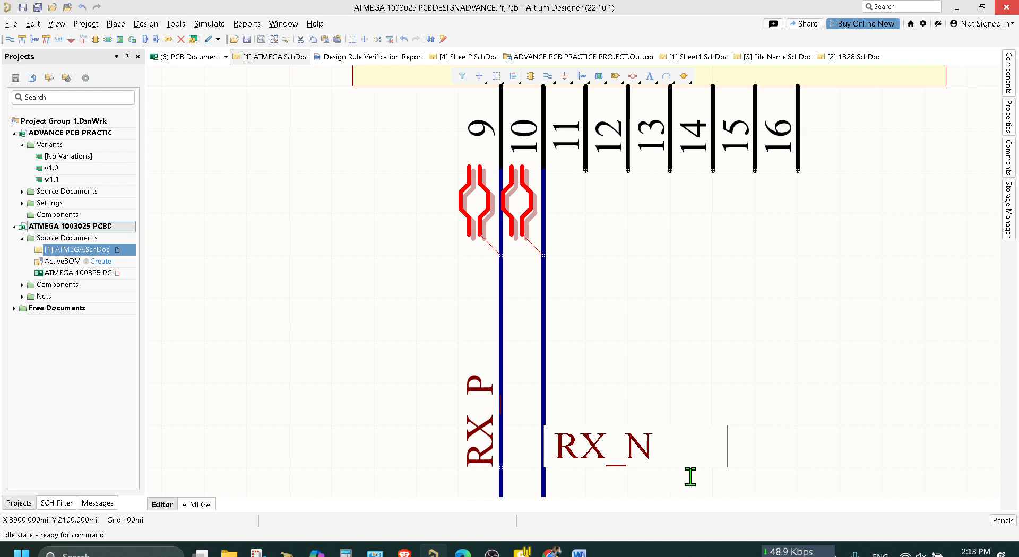
{"action": "key", "text": "Return"}
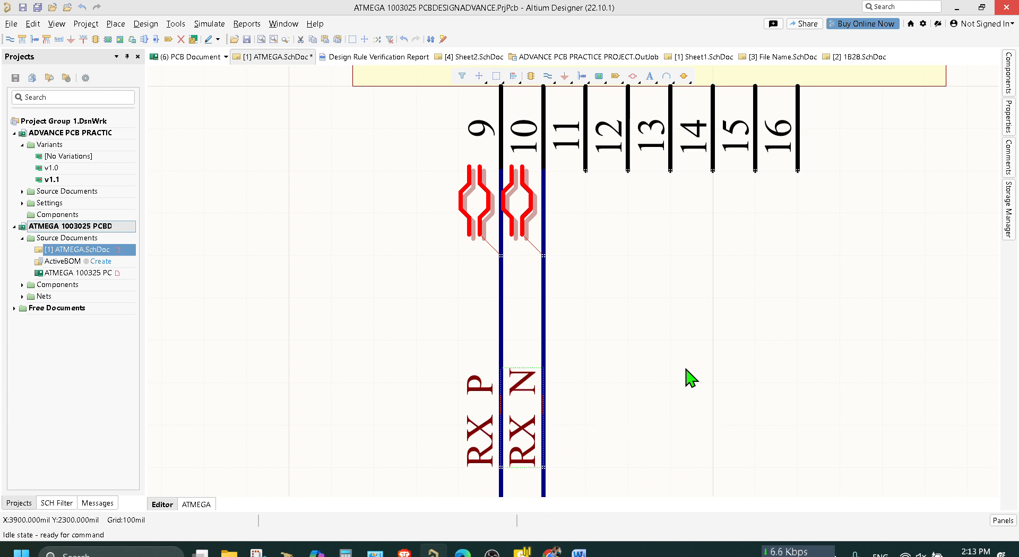
{"action": "key", "text": "ctrl+s"}
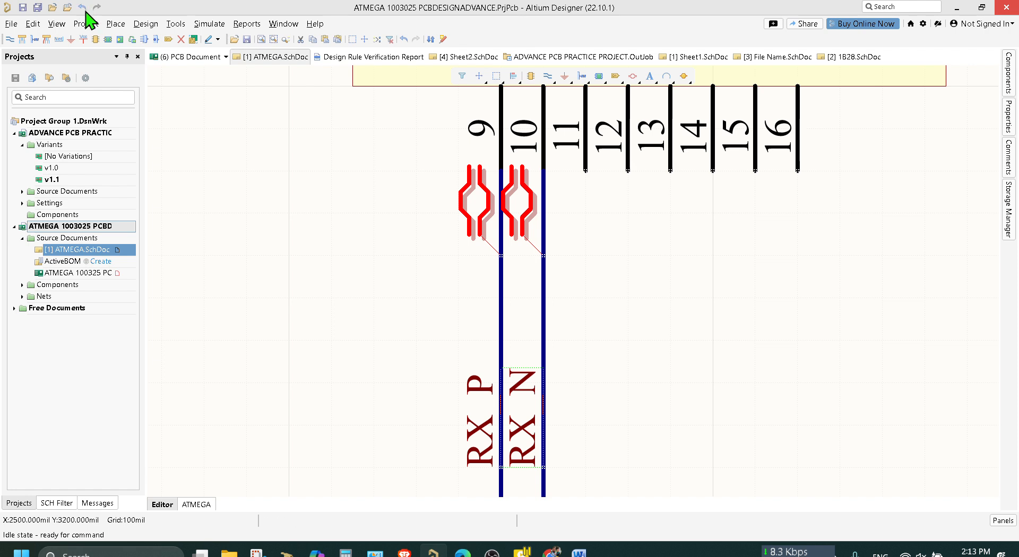
Delete the ATMEGA room around the components in the ATMEGA 100325 PCB1 document.
{"action": "double_click", "coordinate": [93, 273]}
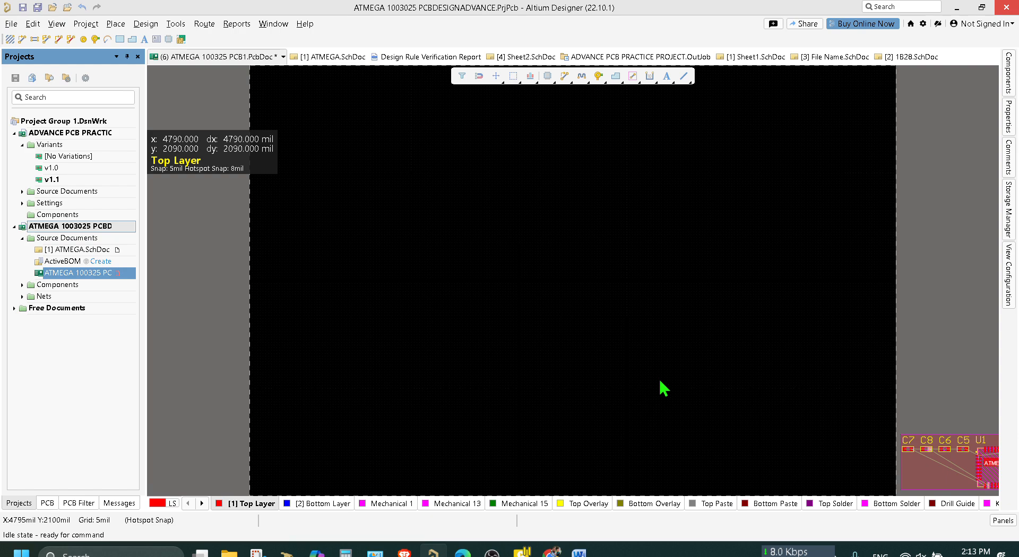
{"action": "scroll", "coordinate": [664, 389], "scroll_direction": "down", "scroll_amount": 3, "text": "ctrl"}
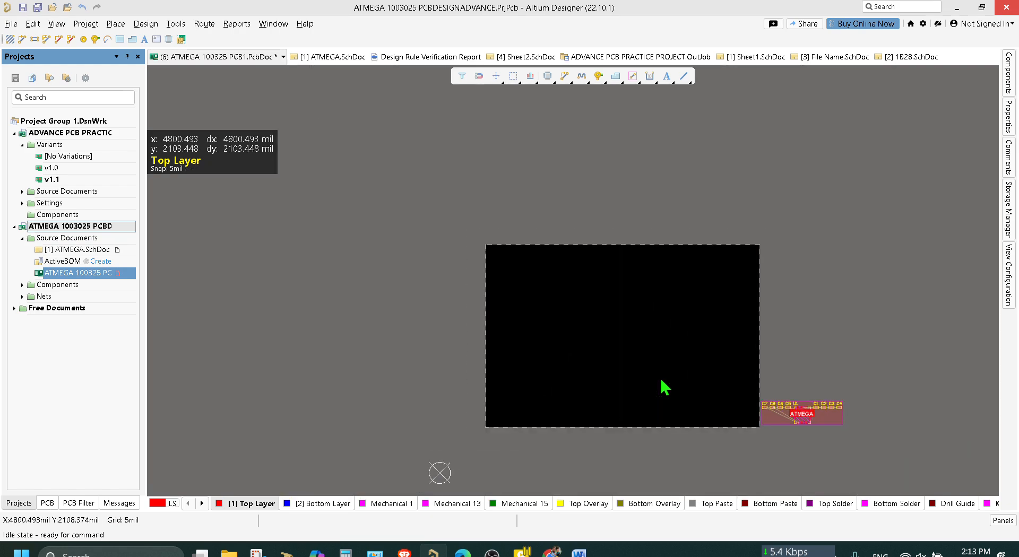
{"action": "scroll", "coordinate": [820, 423], "scroll_direction": "up", "scroll_amount": 4, "text": "ctrl"}
{"action": "left_click", "coordinate": [820, 419]}
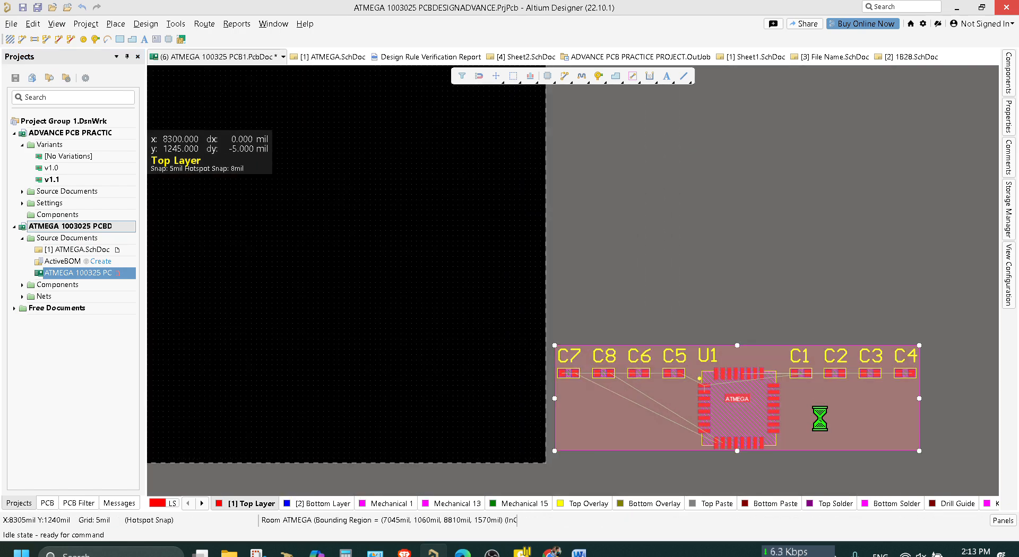
{"action": "key", "text": "Delete"}
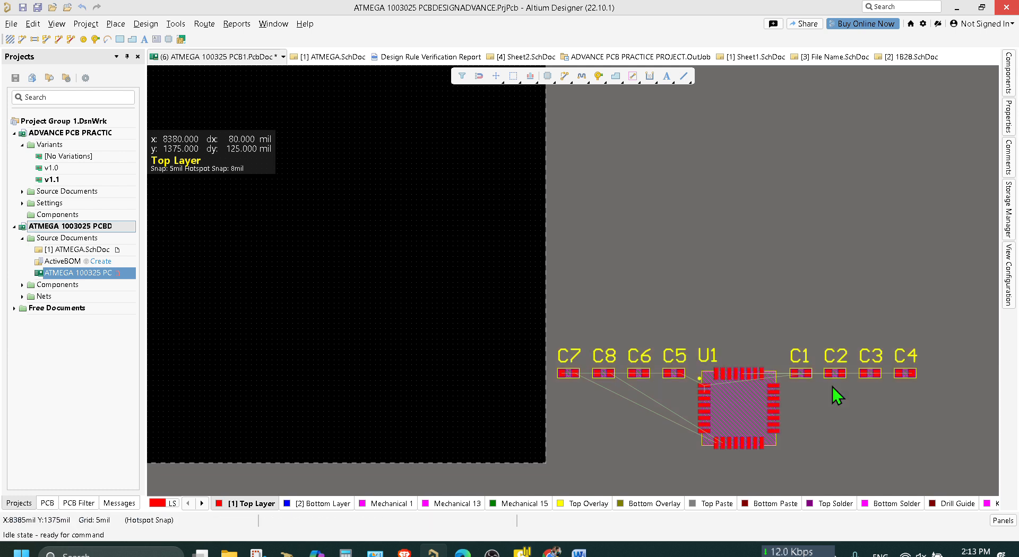
Move U1 and capacitors C1 to C8 together inside the board outline, view them in 3D and save the PCB.
{"action": "left_click_drag", "start_coordinate": [907, 472], "coordinate": [546, 289]}
{"action": "left_click_drag", "start_coordinate": [739, 399], "coordinate": [258, 308]}
{"action": "key", "text": "XF86MonBrightnessUp"}
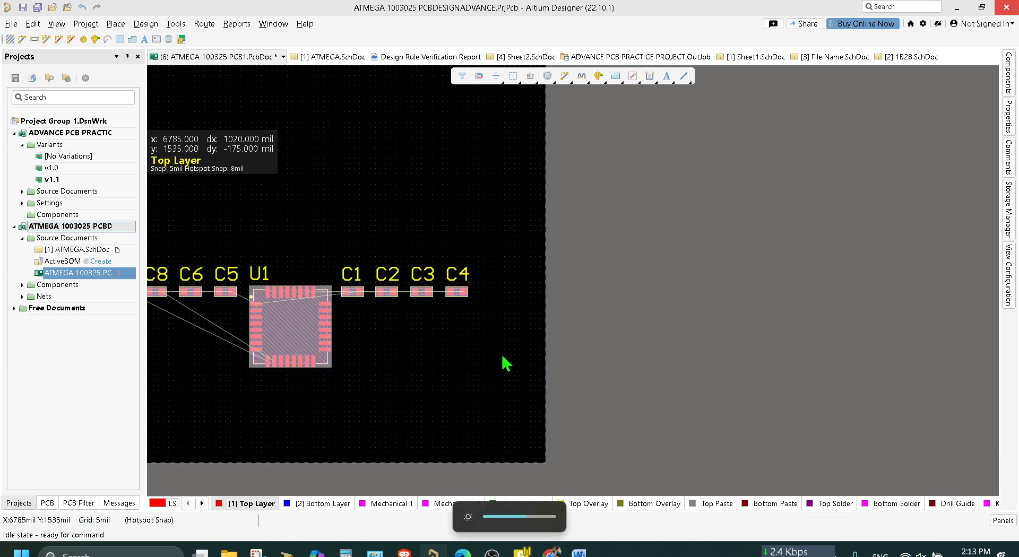
{"action": "key", "text": "3"}
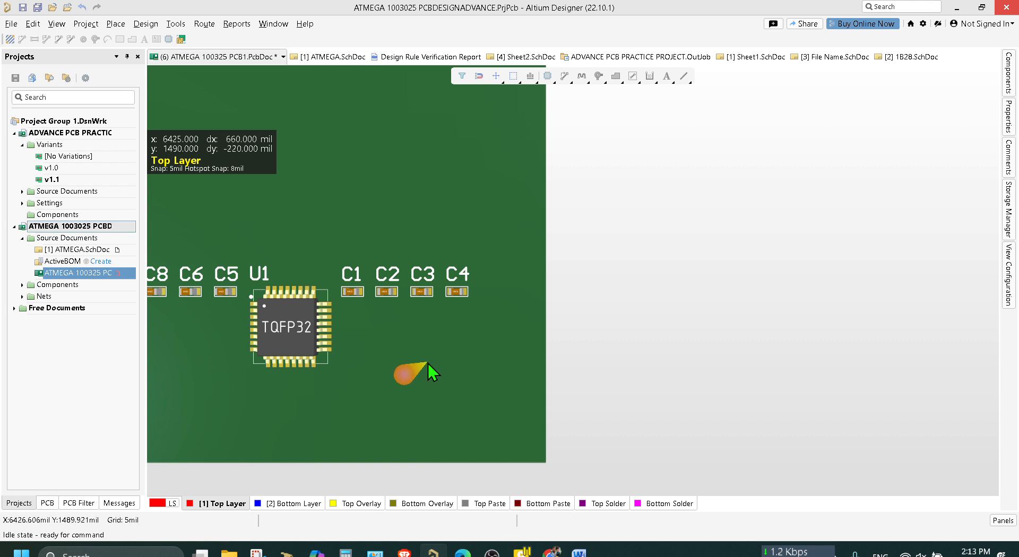
{"action": "key", "text": "ctrl+s"}
{"action": "key", "text": "2"}
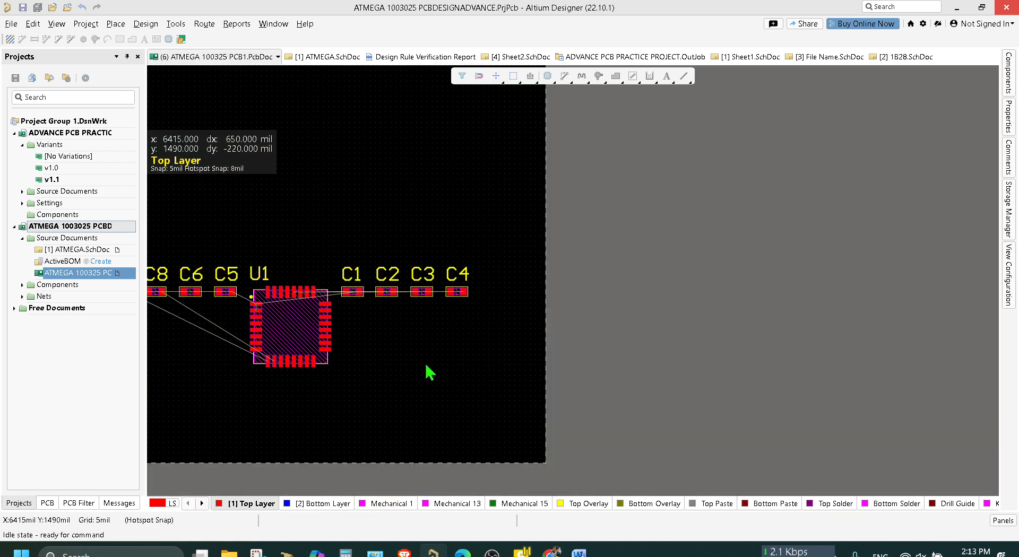
Start a new PCB update from the ATMEGA schematic, validate the changes and examine the TX differential pair's message.
{"action": "left_click", "coordinate": [67, 276]}
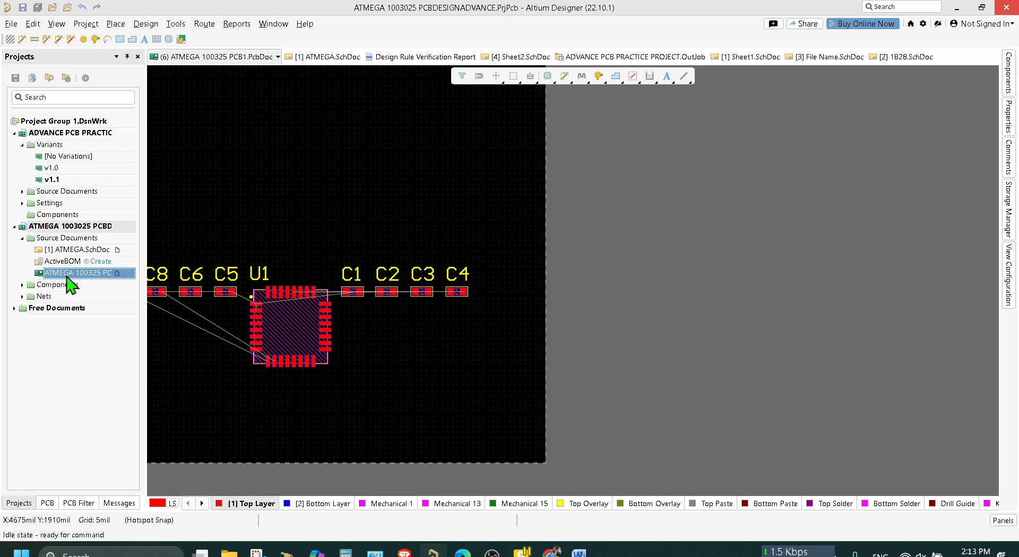
{"action": "left_click", "coordinate": [85, 240]}
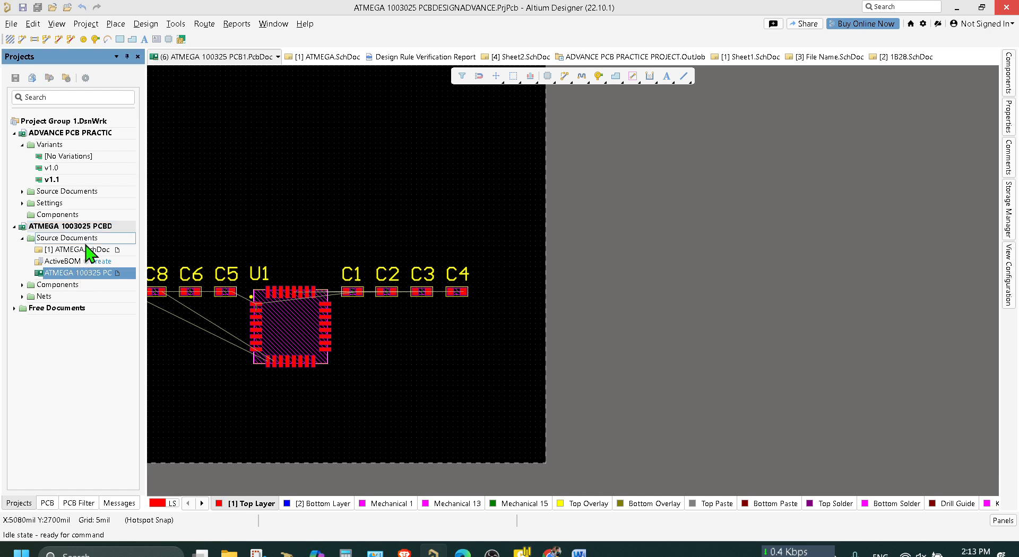
{"action": "double_click", "coordinate": [87, 249]}
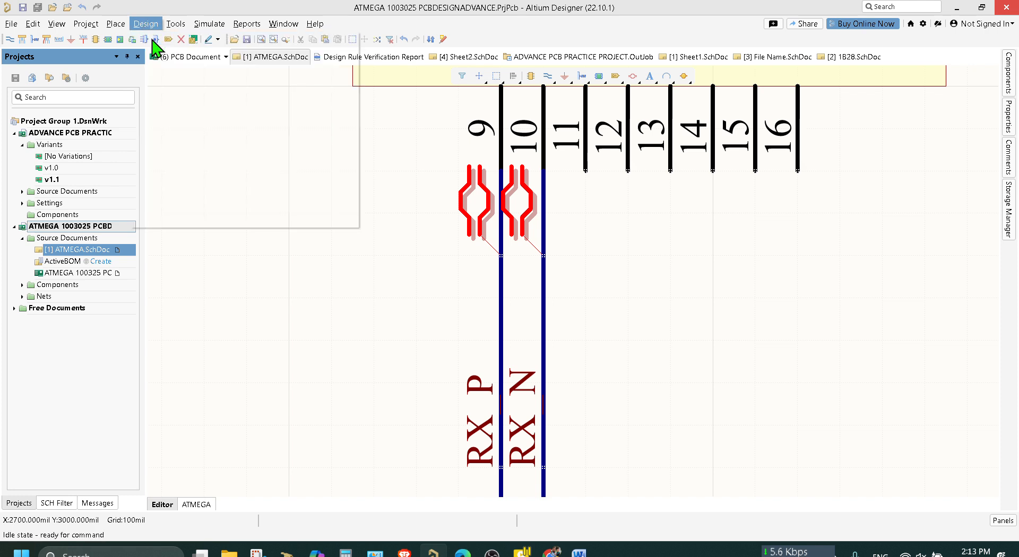
{"action": "left_click", "coordinate": [153, 42]}
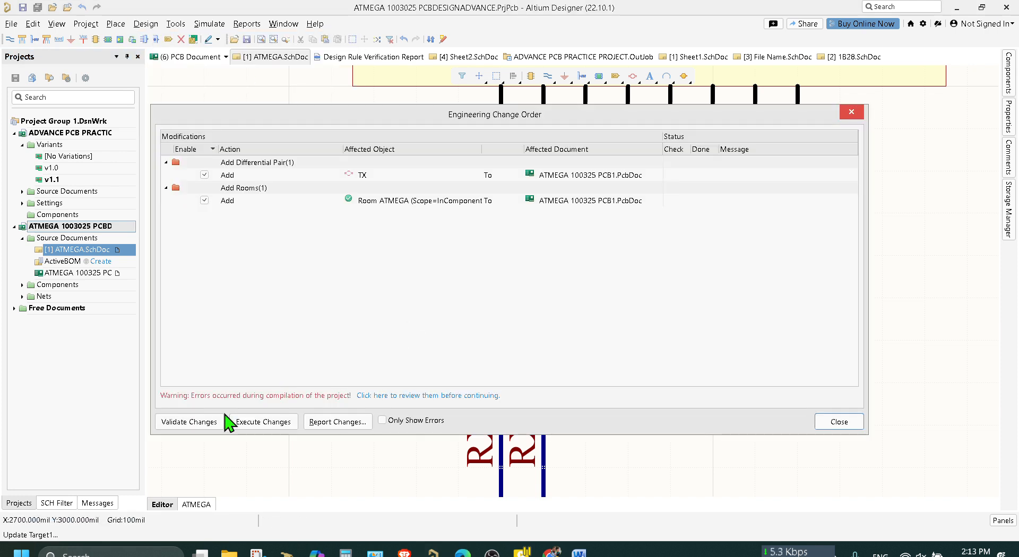
{"action": "left_click", "coordinate": [178, 422]}
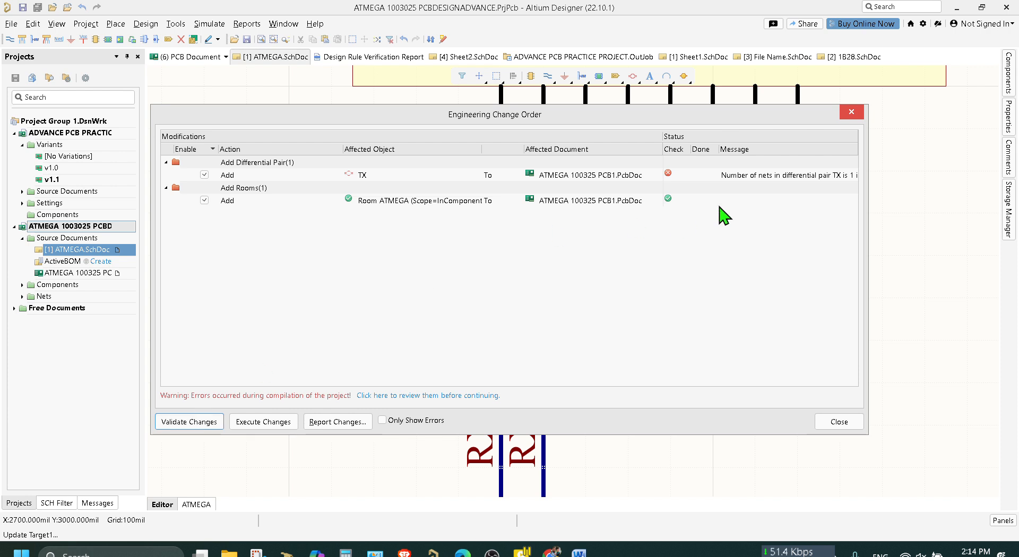
{"action": "left_click", "coordinate": [791, 176]}
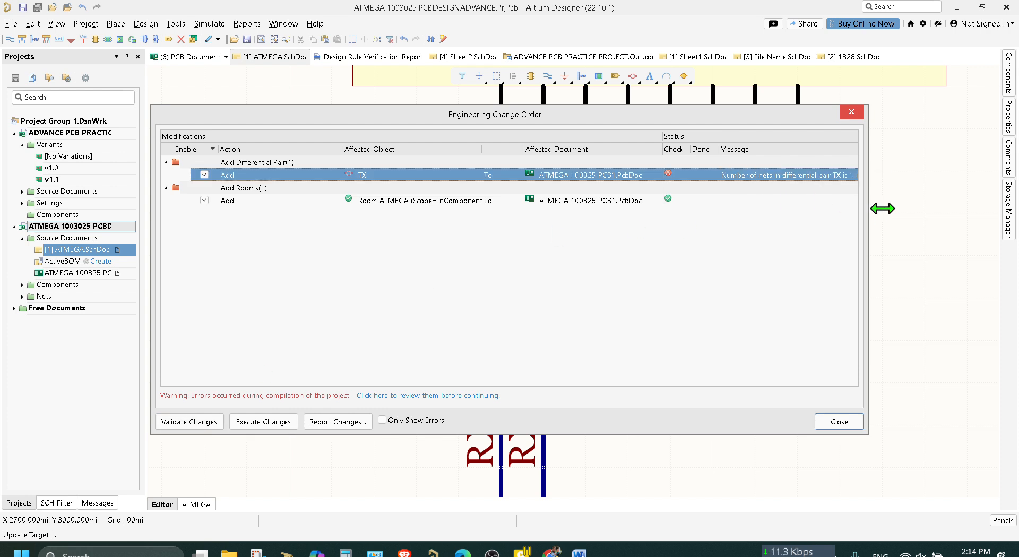
{"action": "left_click_drag", "start_coordinate": [882, 209], "coordinate": [964, 207]}
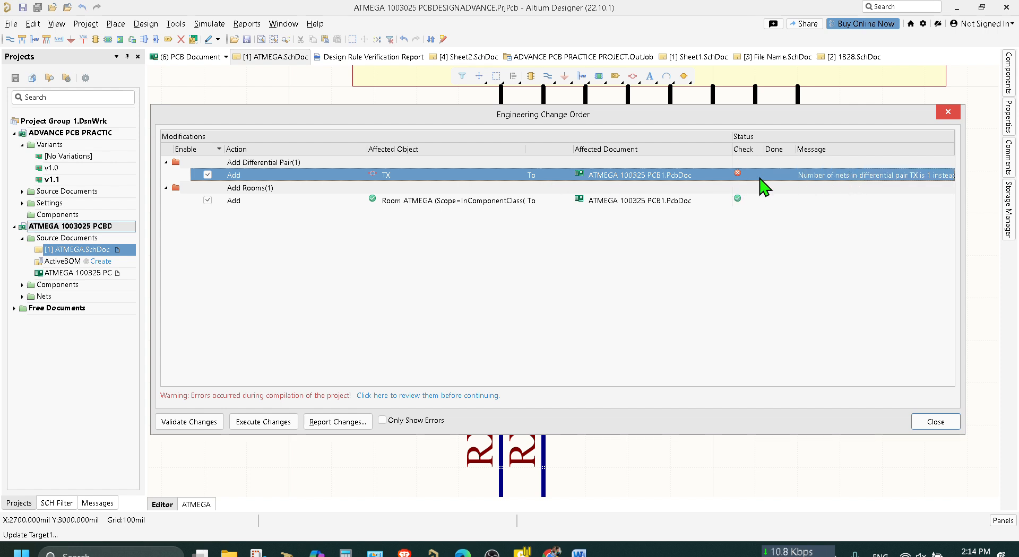
Validate and execute the listed changes for the ATMEGA room, and close the engineering change order.
{"action": "left_click", "coordinate": [624, 202]}
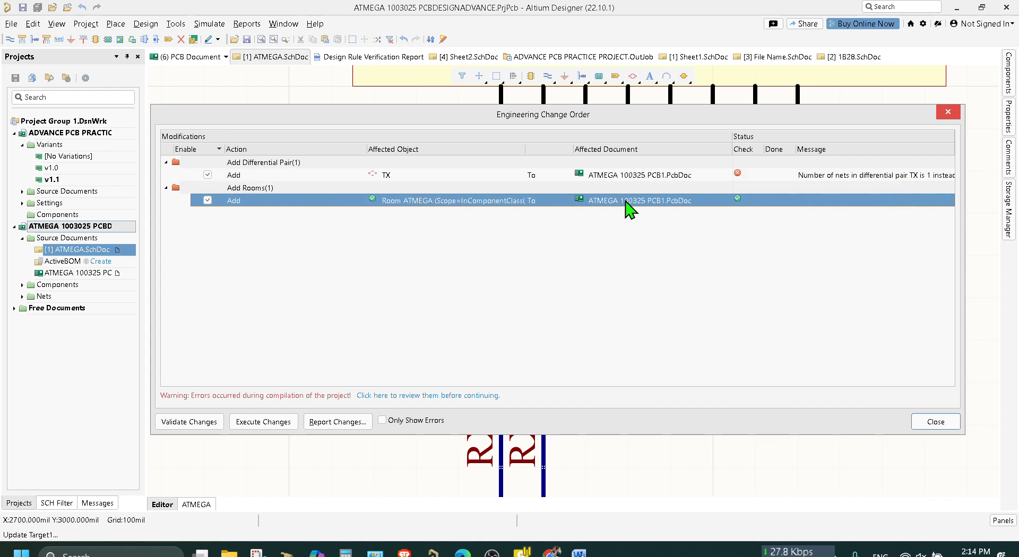
{"action": "left_click", "coordinate": [197, 424]}
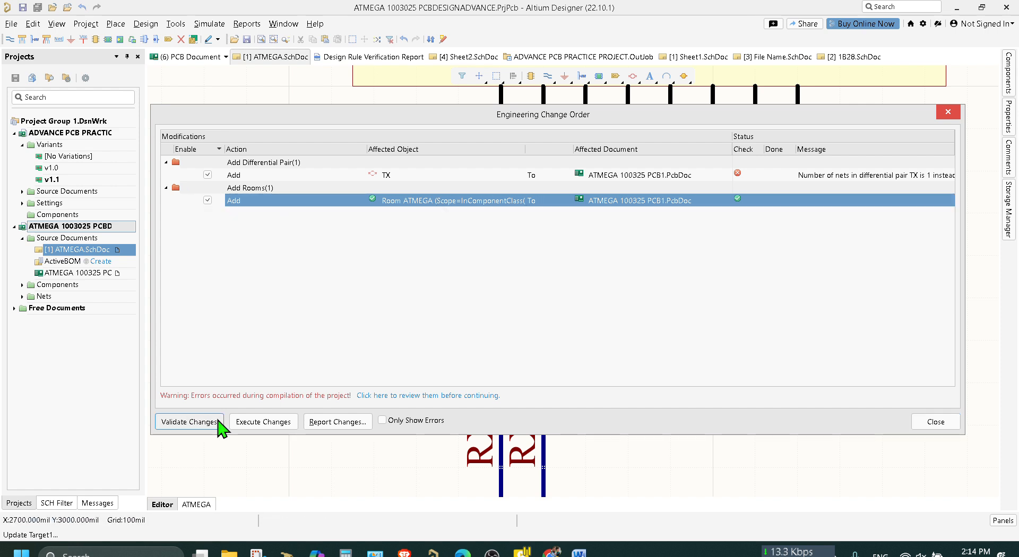
{"action": "left_click", "coordinate": [264, 422]}
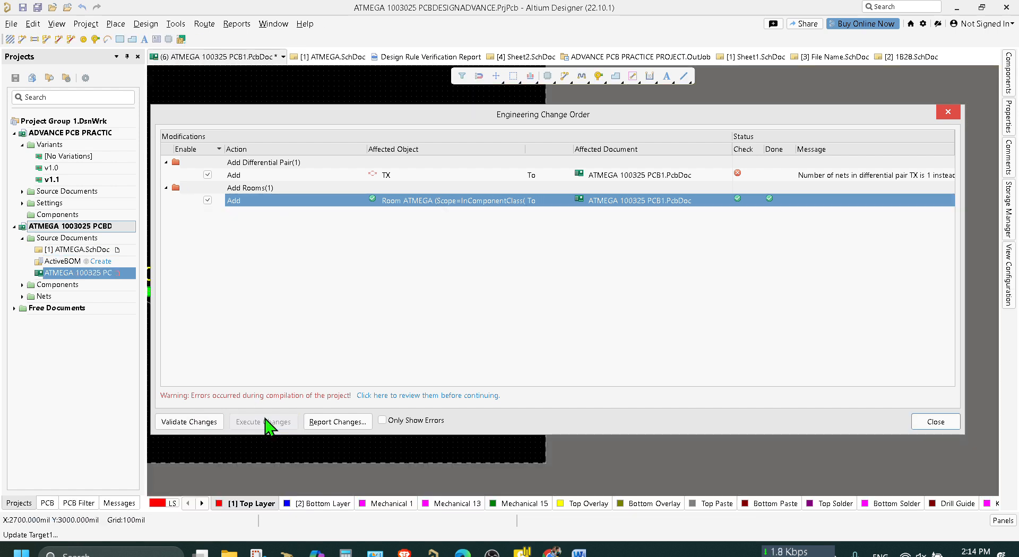
{"action": "left_click", "coordinate": [936, 422]}
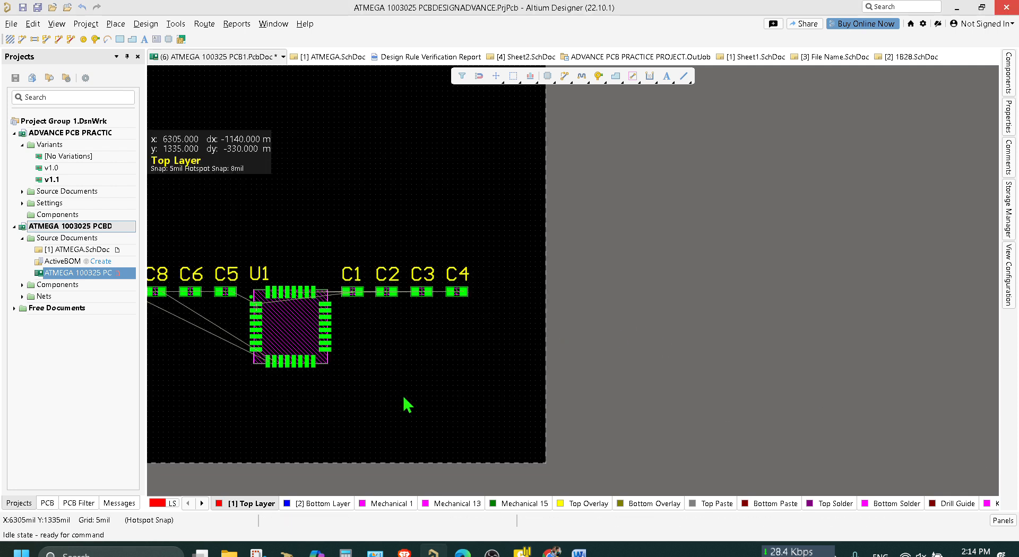
Delete U1 and all capacitors C1 to C8 from the ATMEGA 100325 PCB1 board.
{"action": "left_click_drag", "start_coordinate": [403, 396], "coordinate": [126, 234]}
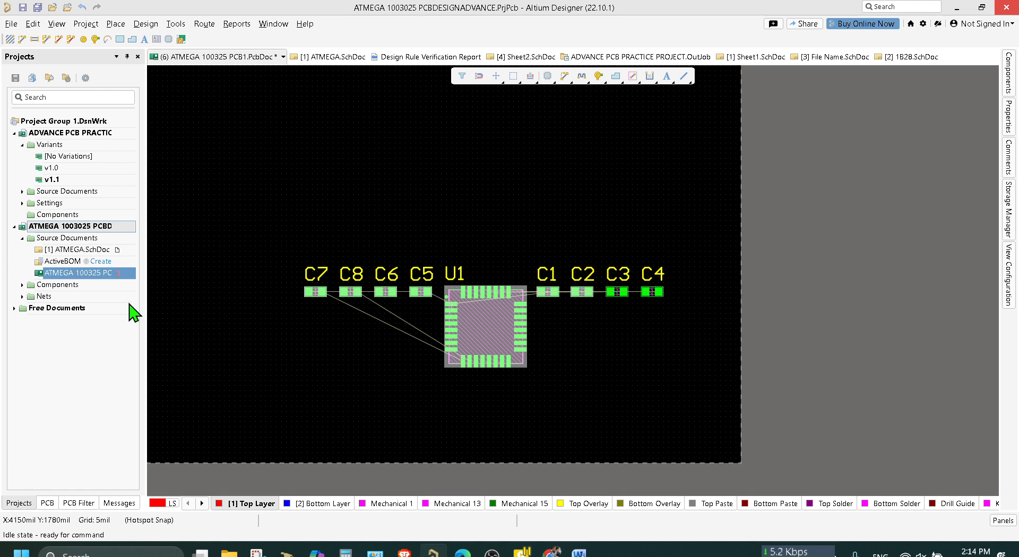
{"action": "key", "text": "Delete"}
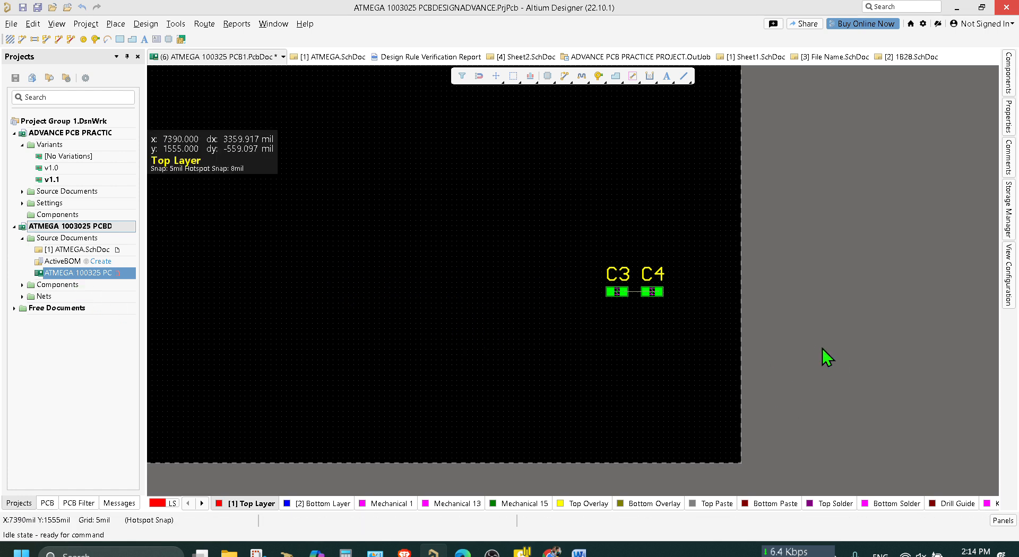
{"action": "left_click_drag", "start_coordinate": [701, 350], "coordinate": [530, 225]}
{"action": "key", "text": "Delete"}
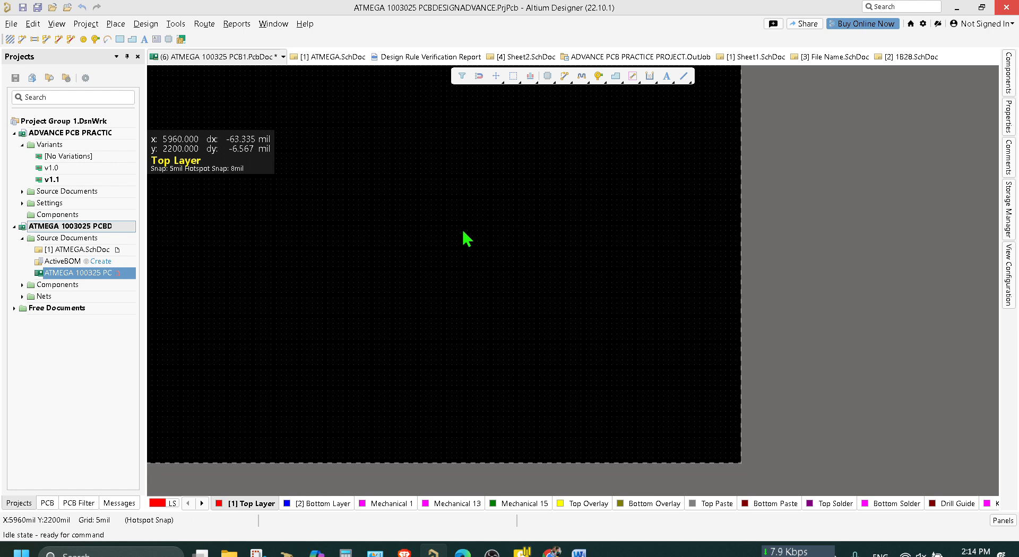
Shift both differential pair directives on the RX_P and RX_N wires one grid step down and save the schematic.
{"action": "double_click", "coordinate": [78, 250]}
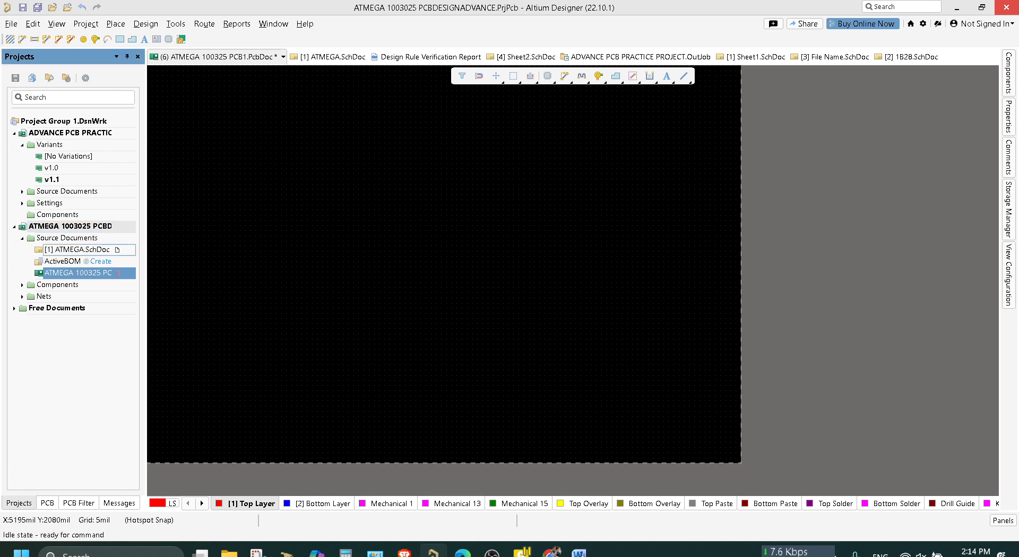
{"action": "scroll", "coordinate": [387, 212], "scroll_direction": "down", "scroll_amount": 2, "text": "ctrl"}
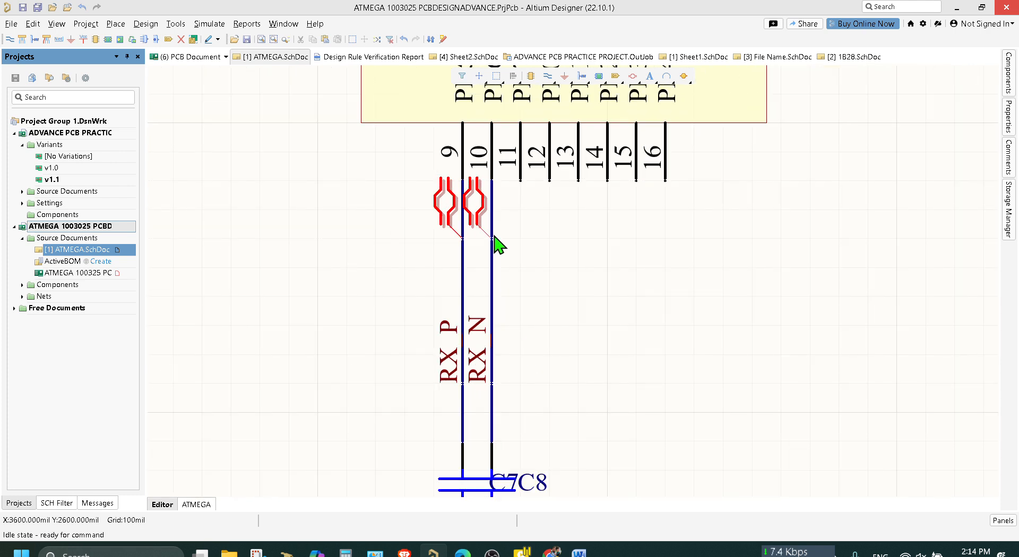
{"action": "left_click", "coordinate": [478, 218]}
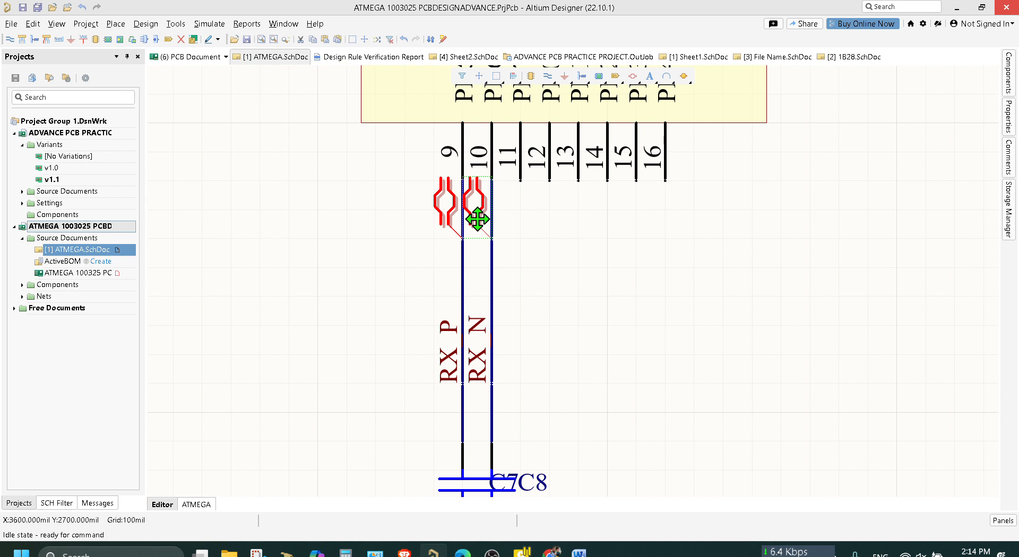
{"action": "key", "text": "ctrl+Down"}
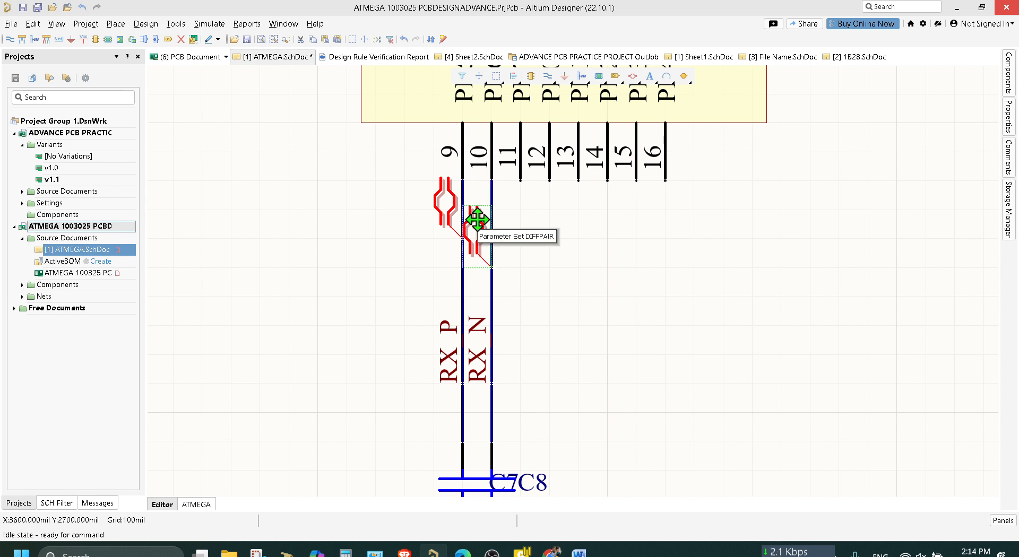
{"action": "left_click", "coordinate": [447, 209]}
{"action": "key", "text": "ctrl+Down"}
{"action": "key", "text": "ctrl+s"}
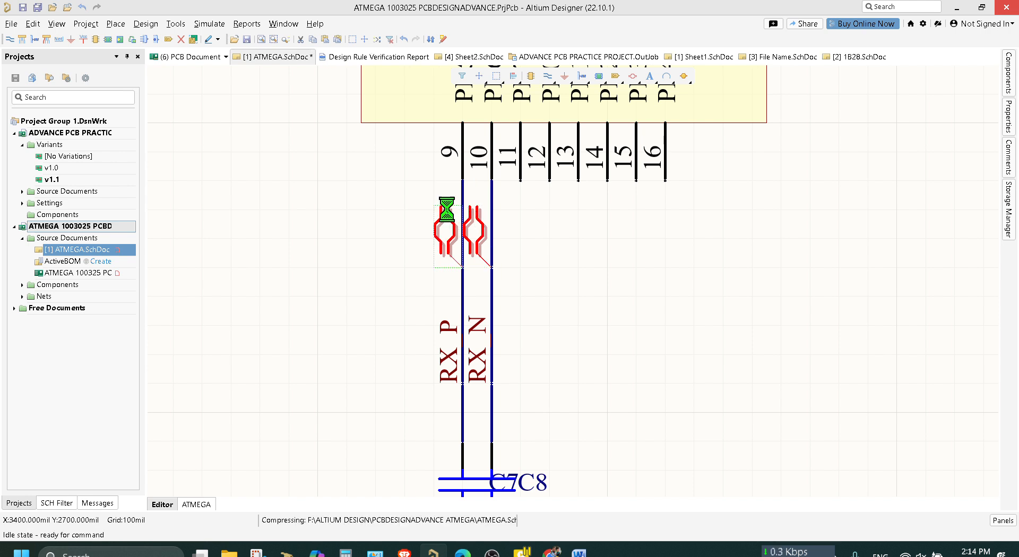
Update the PCB from the ATMEGA schematic, validate and execute the listed changes, and close the engineering change order.
{"action": "left_click", "coordinate": [161, 28]}
{"action": "left_click", "coordinate": [218, 40]}
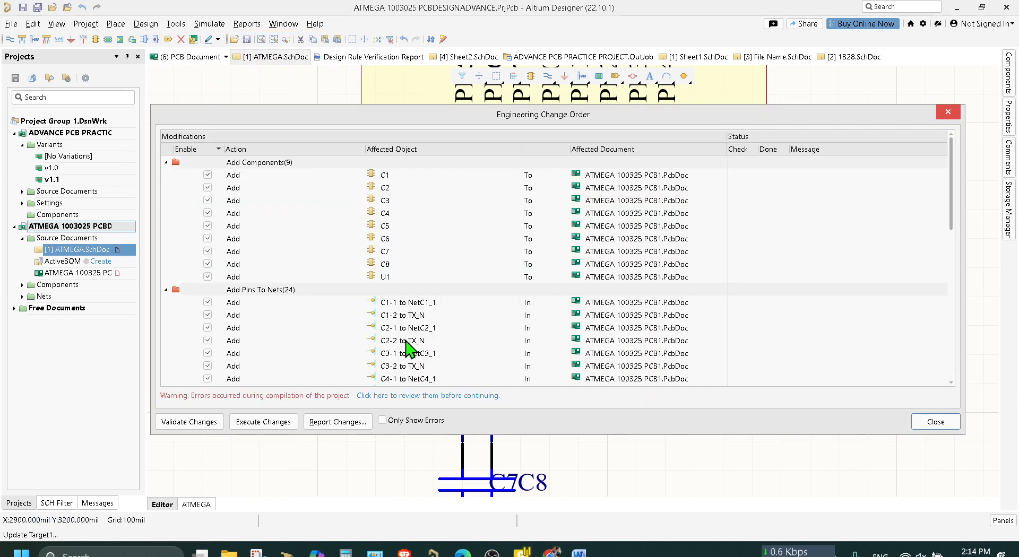
{"action": "left_click", "coordinate": [172, 422]}
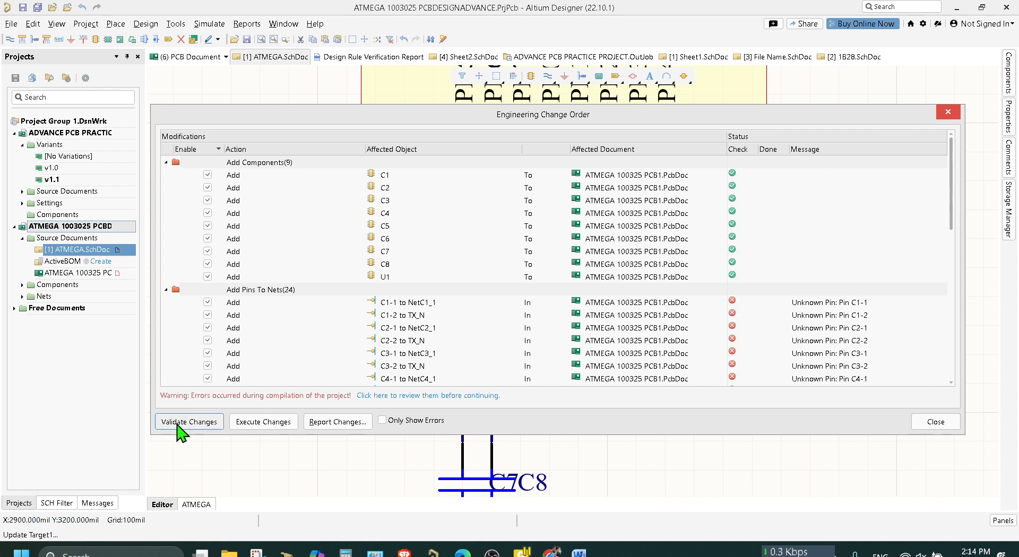
{"action": "left_click", "coordinate": [283, 424]}
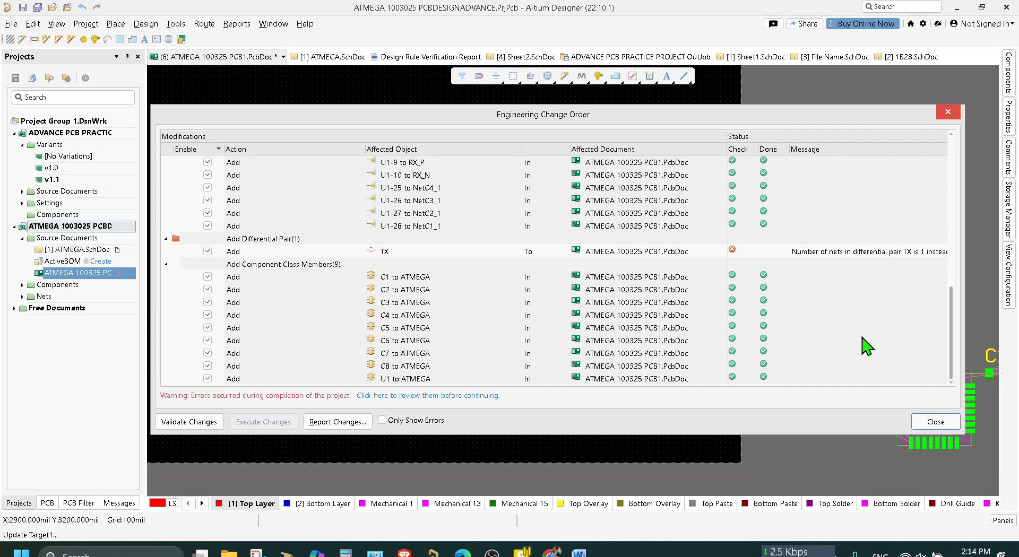
{"action": "scroll", "coordinate": [804, 334], "scroll_direction": "up", "scroll_amount": 12}
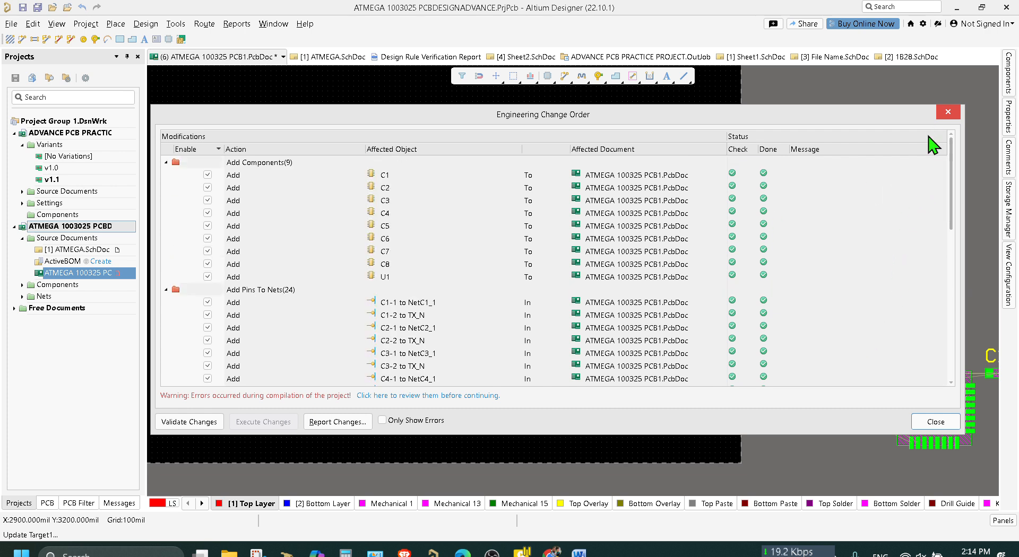
{"action": "left_click", "coordinate": [948, 112]}
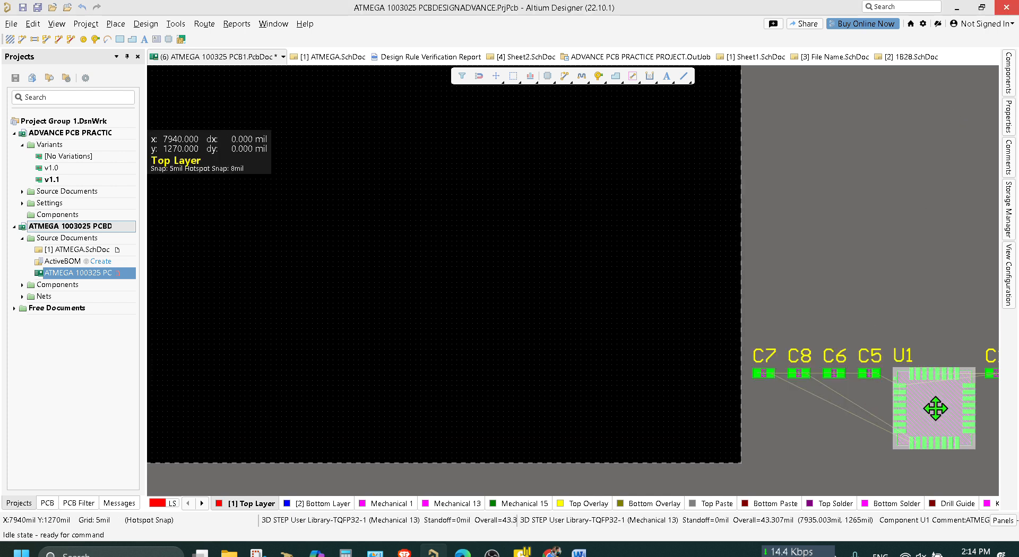
Remove ATMEGA 100325 PCB1.PcbDoc from the ATMEGA project and permanently delete its file.
{"action": "scroll", "coordinate": [847, 324], "scroll_direction": "down", "scroll_amount": 3}
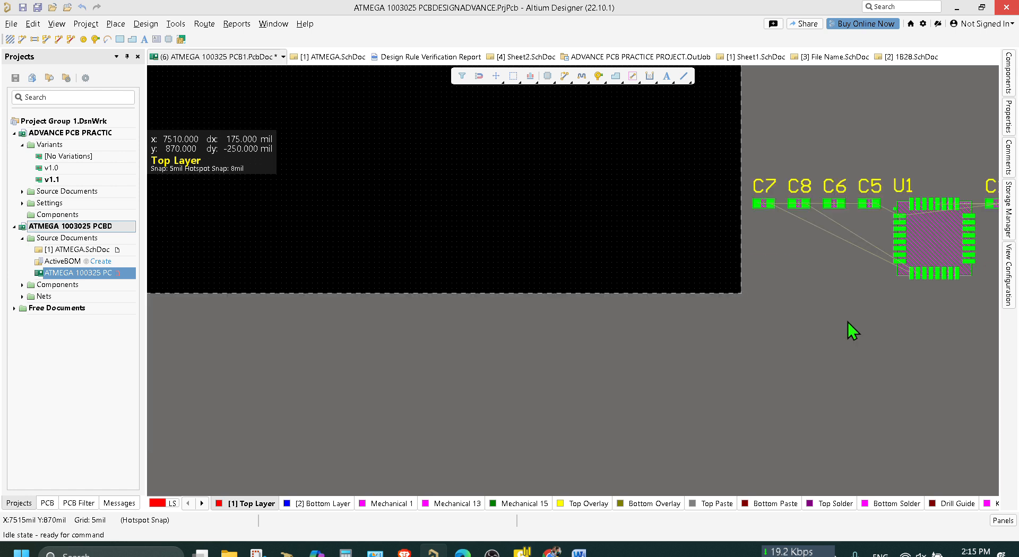
{"action": "right_click", "coordinate": [105, 274]}
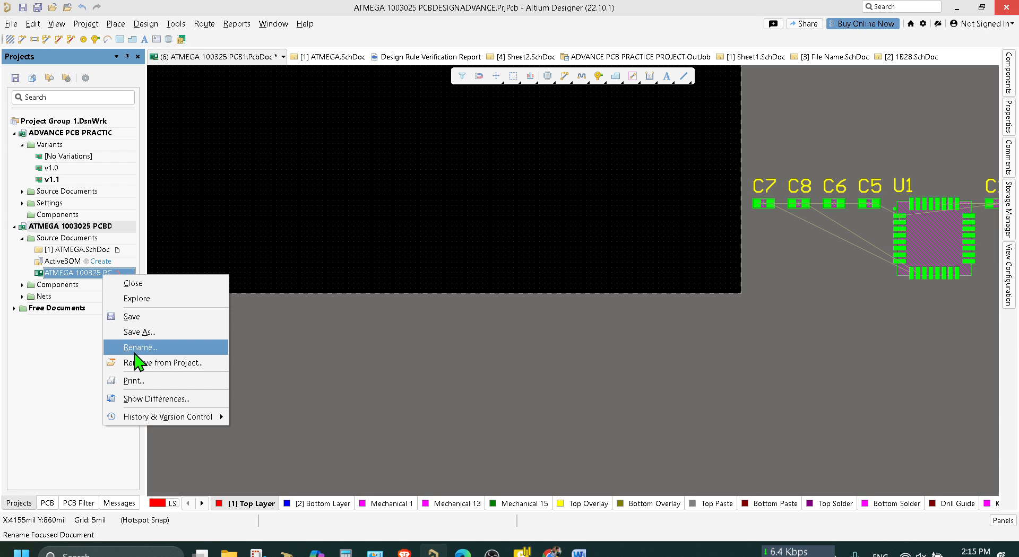
{"action": "left_click", "coordinate": [139, 363]}
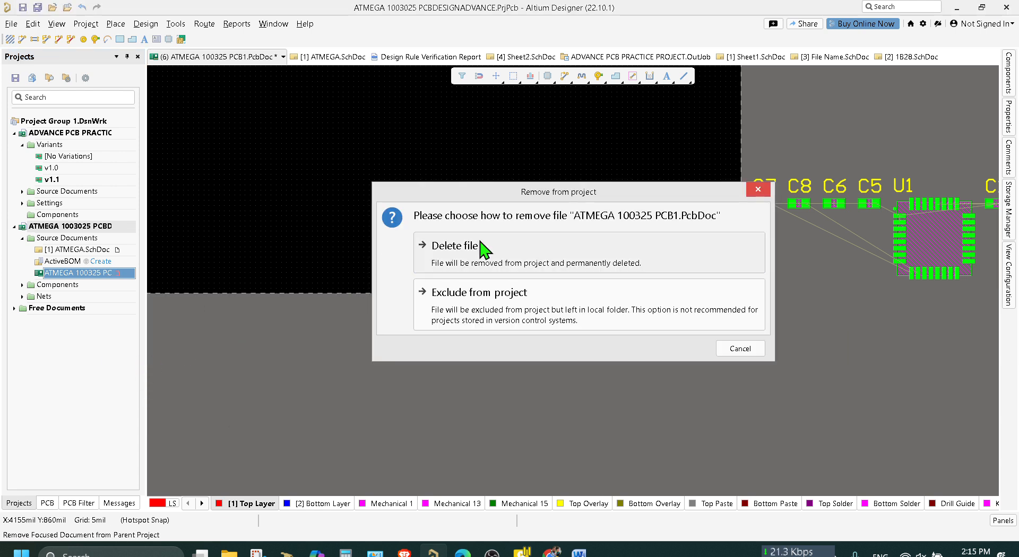
{"action": "left_click", "coordinate": [574, 266]}
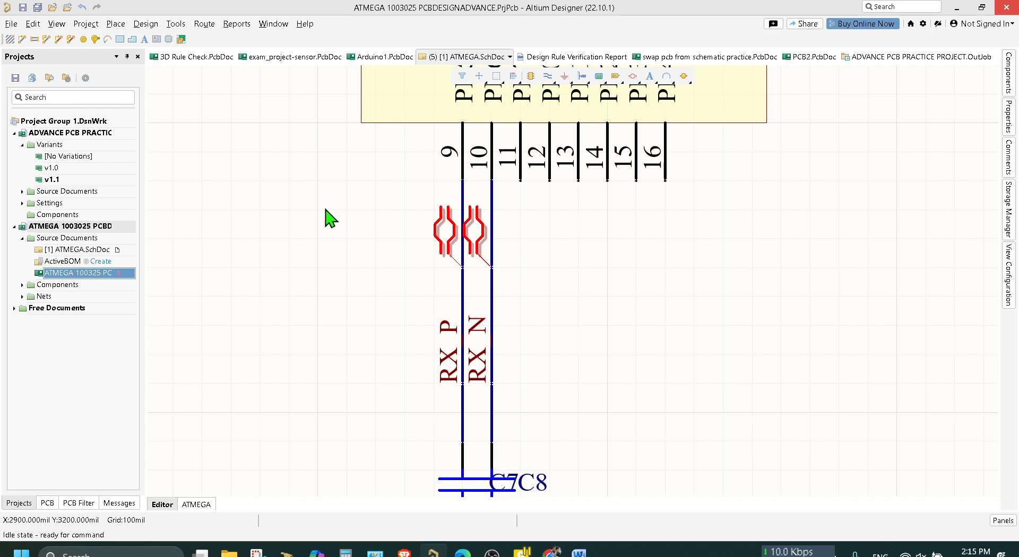
Check the net name and properties of the RX_P net label in the ATMEGA schematic.
{"action": "scroll", "coordinate": [330, 216], "scroll_direction": "down", "scroll_amount": 6, "text": "ctrl"}
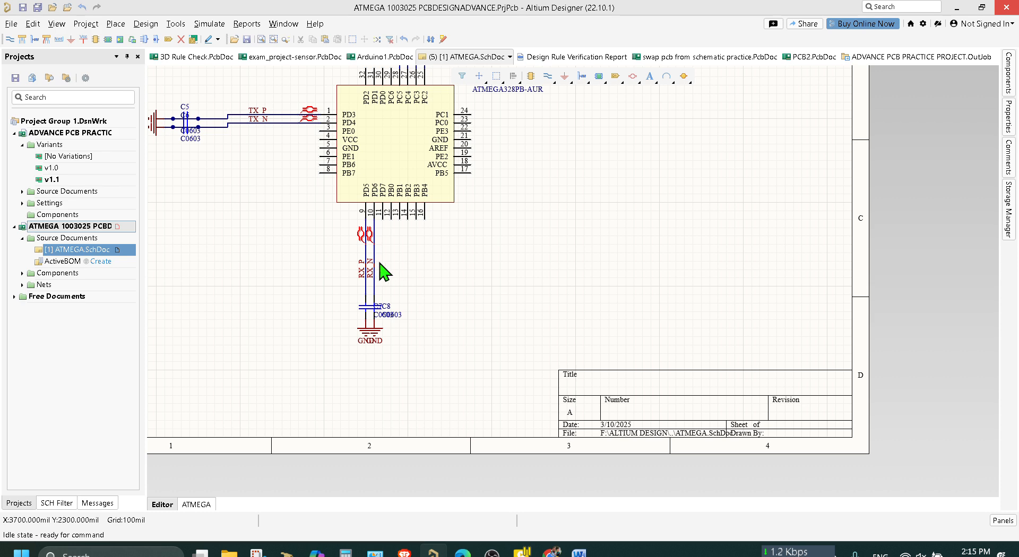
{"action": "scroll", "coordinate": [381, 263], "scroll_direction": "up", "scroll_amount": 4, "text": "ctrl"}
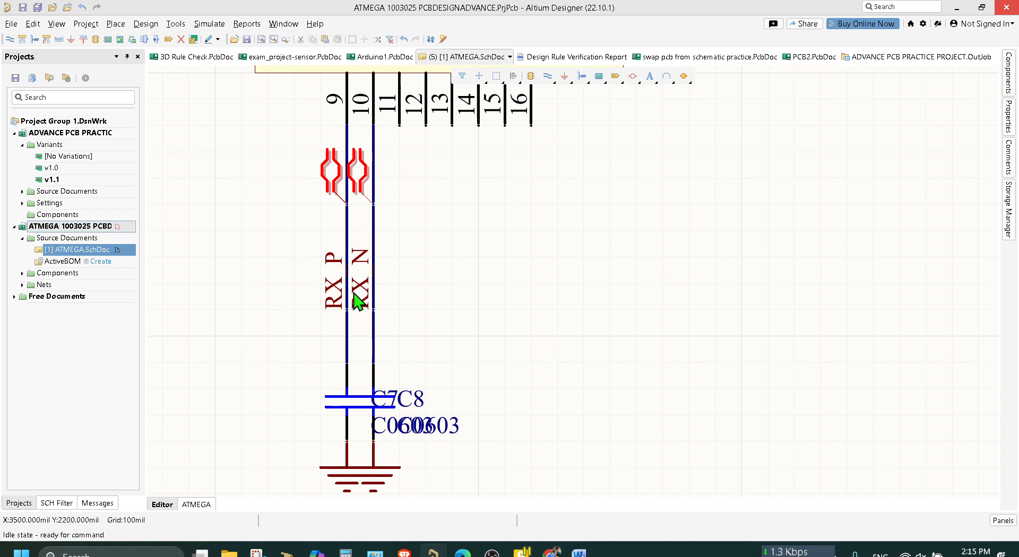
{"action": "double_click", "coordinate": [340, 301]}
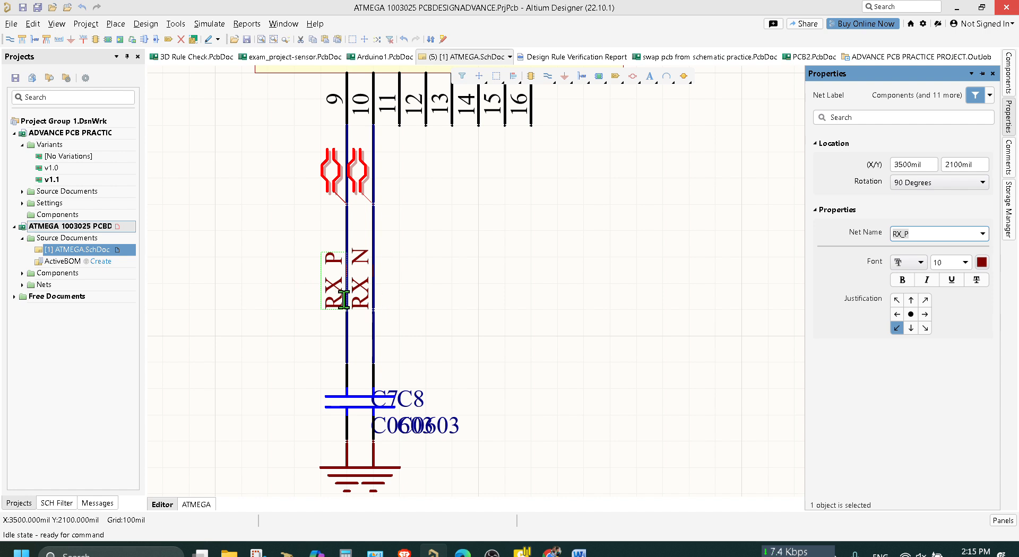
{"action": "left_click", "coordinate": [546, 295]}
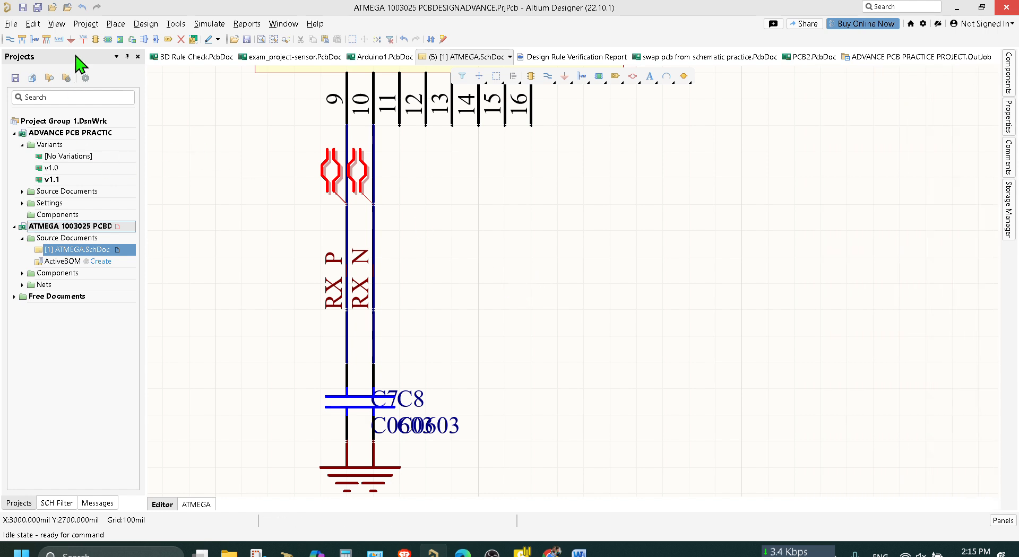
Add a new PCB document to the ATMEGA project and save it as ATMEGA 100325 PCB1.
{"action": "right_click", "coordinate": [63, 225]}
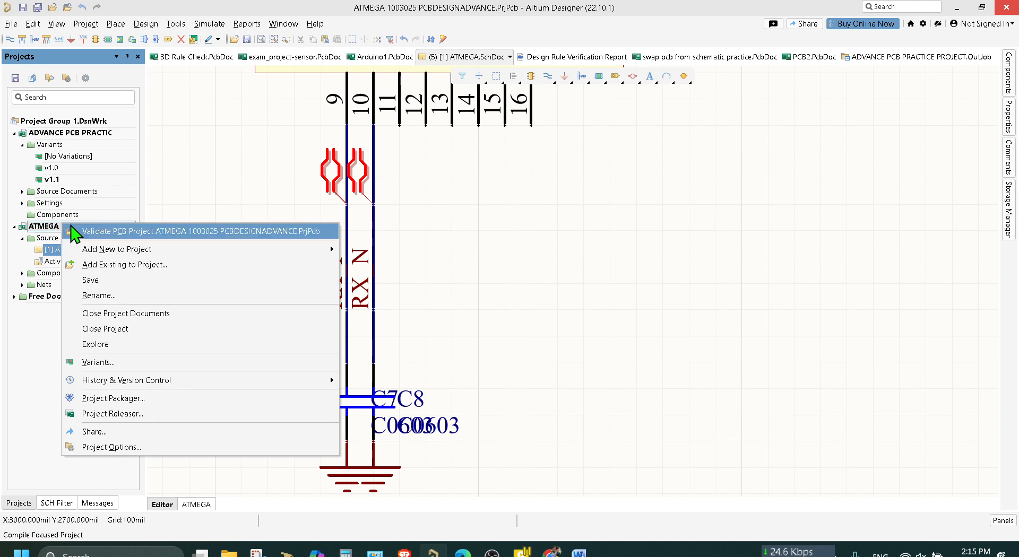
{"action": "mouse_move", "coordinate": [159, 249]}
{"action": "left_click", "coordinate": [361, 265]}
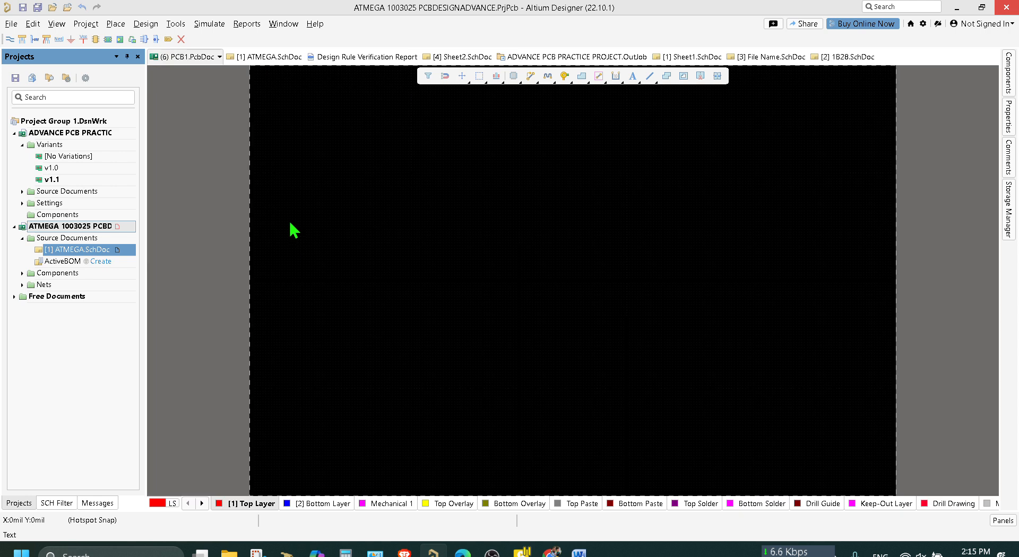
{"action": "key", "text": "ctrl+s"}
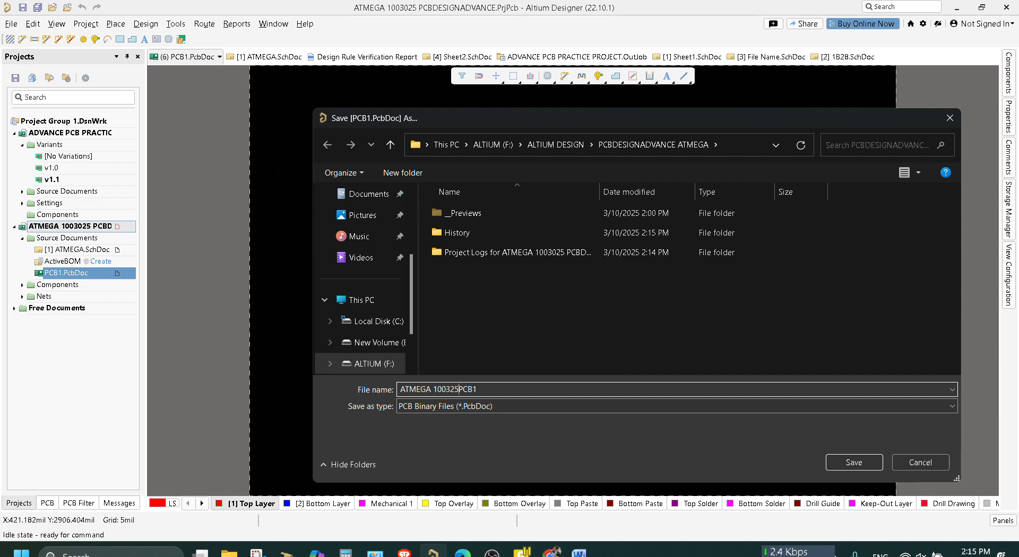
{"action": "key", "text": "Return"}
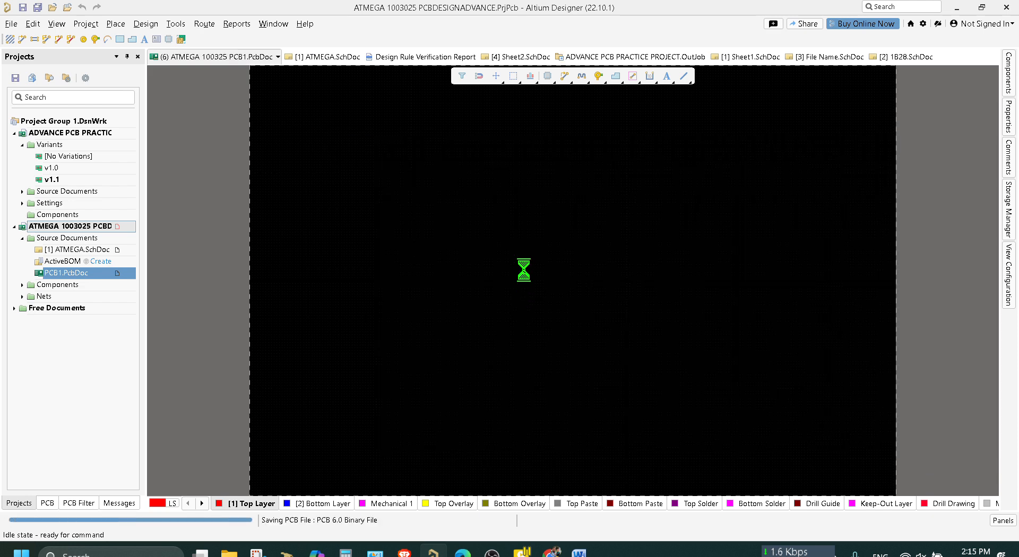
Transfer the ATMEGA schematic to the new PCB document, validating and executing the changes, and review the TX differential pair's message.
{"action": "double_click", "coordinate": [80, 250]}
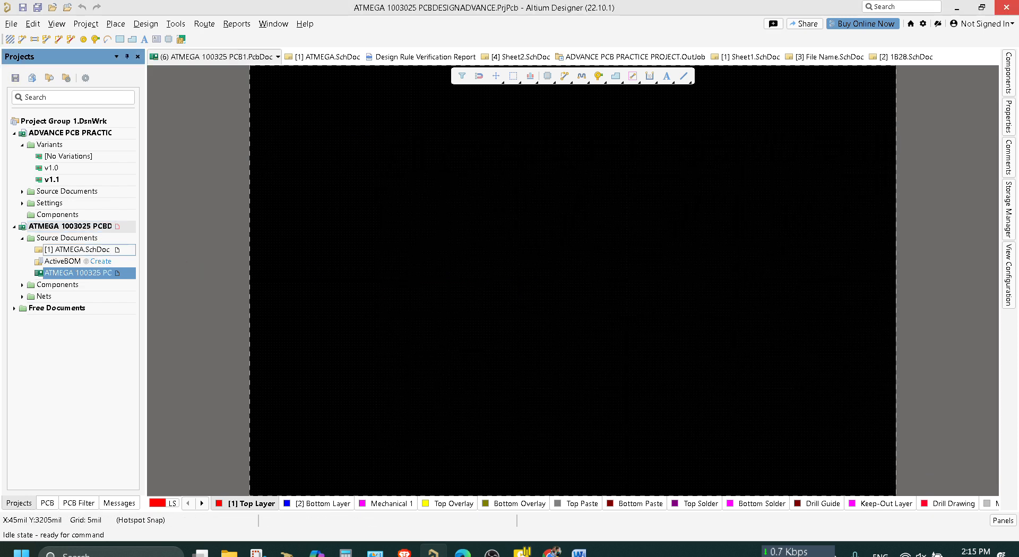
{"action": "left_click", "coordinate": [146, 23]}
{"action": "left_click", "coordinate": [151, 40]}
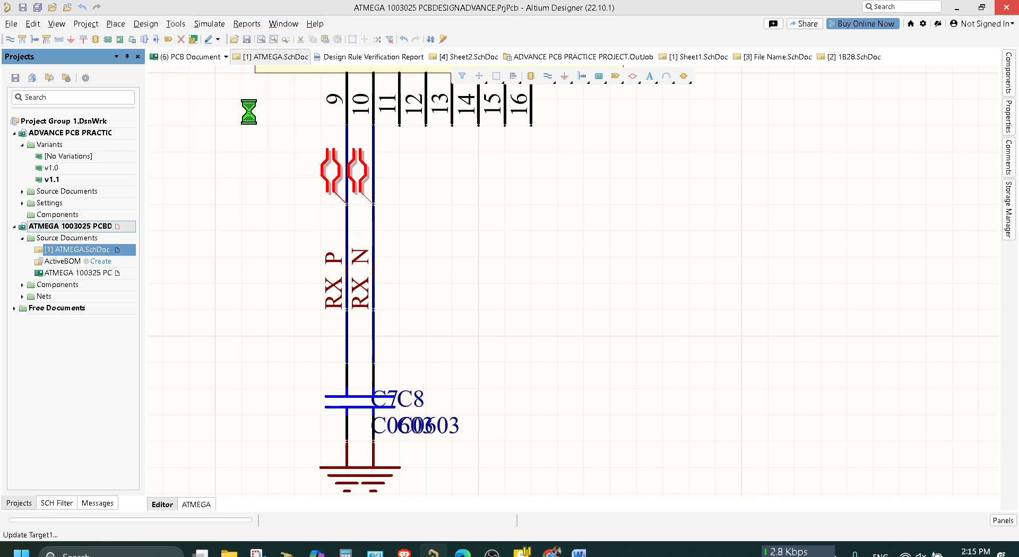
{"action": "left_click", "coordinate": [198, 423]}
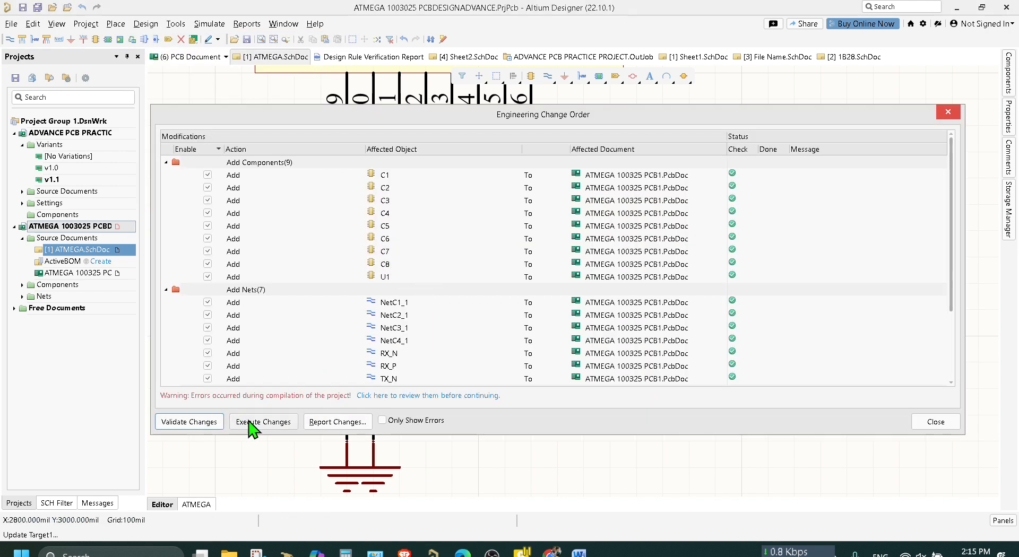
{"action": "left_click", "coordinate": [272, 422]}
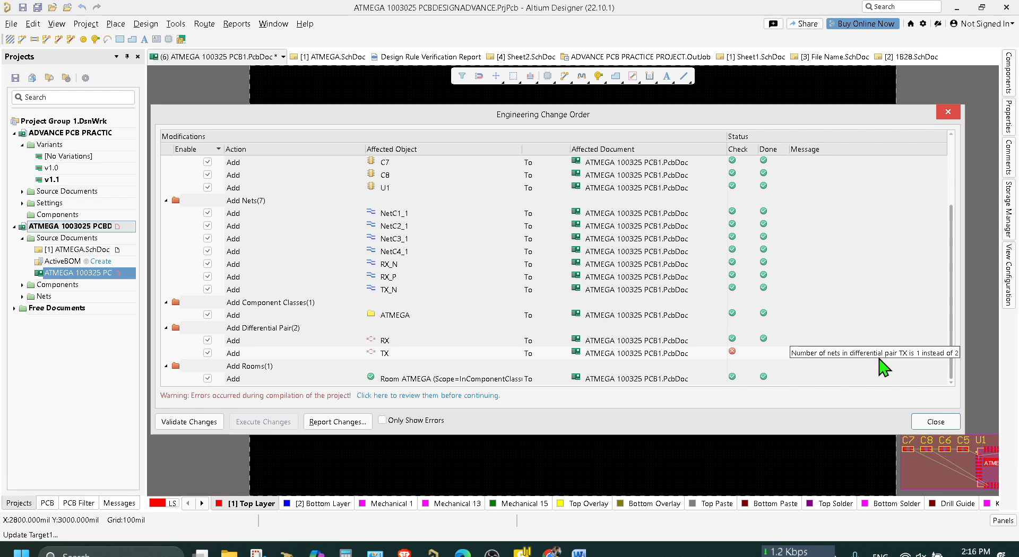
{"action": "left_click", "coordinate": [880, 358]}
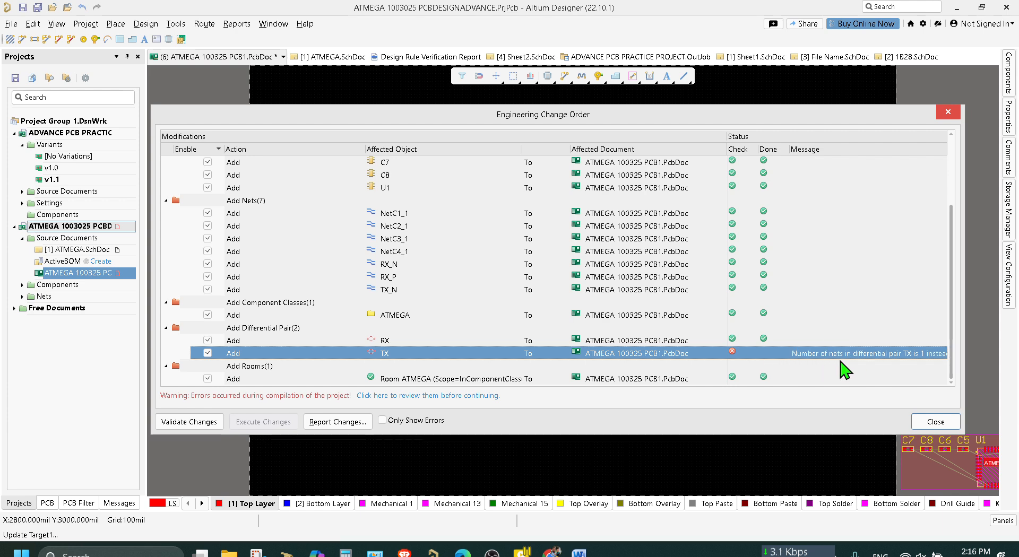
{"action": "left_click", "coordinate": [936, 422]}
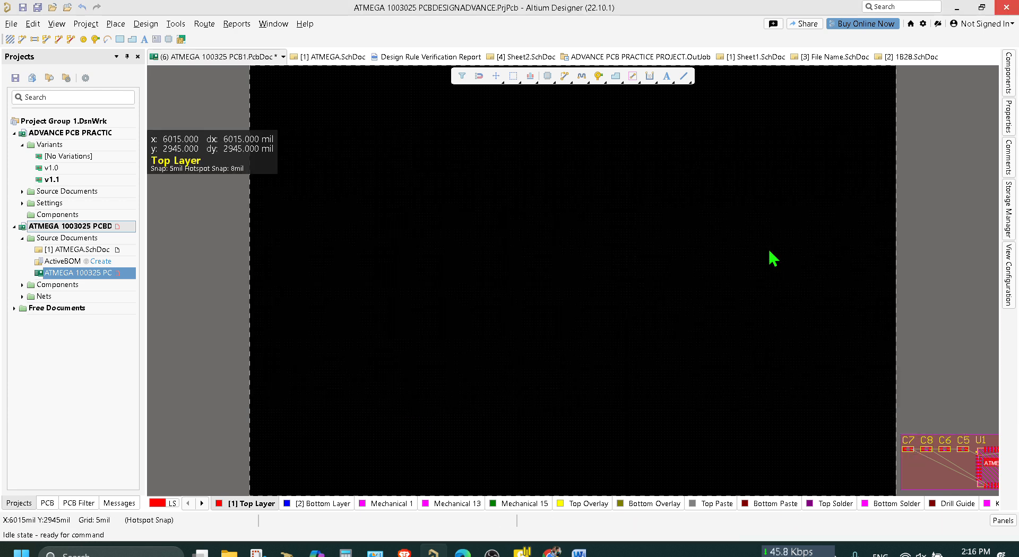
Return to the ATMEGA schematic and examine the TX_P and TX_N wires and their differential pair directives.
{"action": "left_click", "coordinate": [307, 59]}
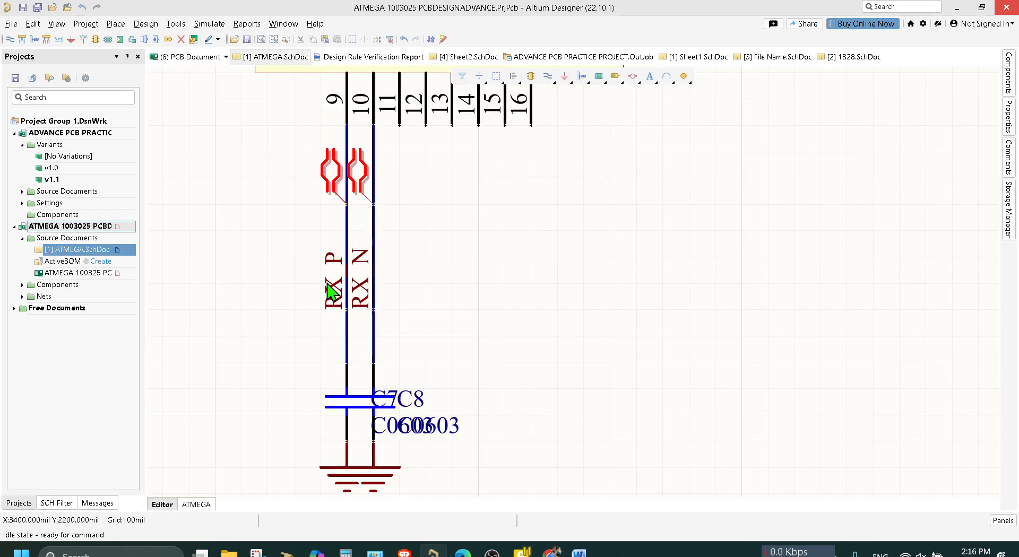
{"action": "scroll", "coordinate": [327, 283], "scroll_direction": "up", "scroll_amount": 3, "text": "ctrl"}
{"action": "scroll", "coordinate": [363, 287], "scroll_direction": "down", "scroll_amount": 5, "text": "ctrl"}
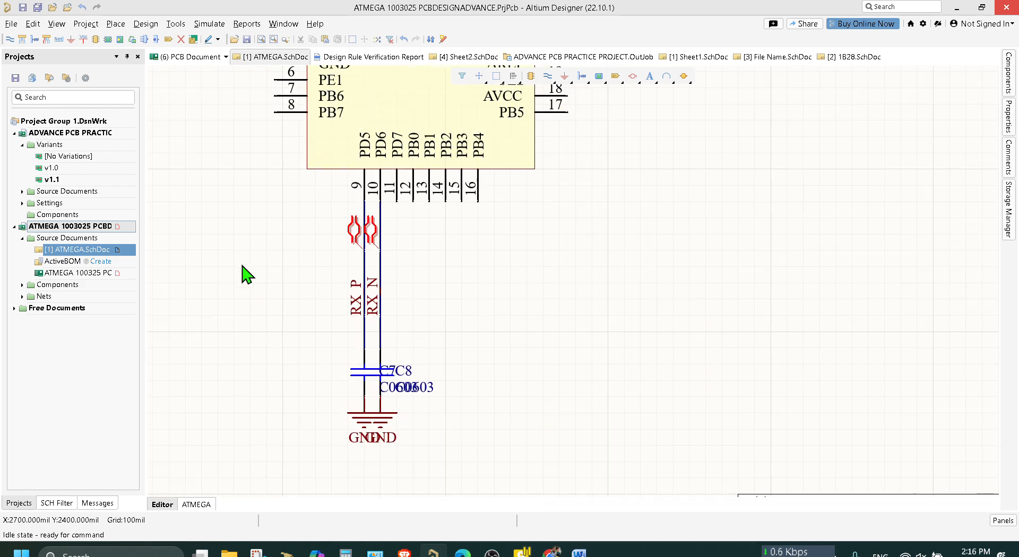
{"action": "right_click_drag", "start_coordinate": [212, 198], "coordinate": [409, 299]}
{"action": "scroll", "coordinate": [393, 131], "scroll_direction": "up", "scroll_amount": 1}
{"action": "scroll", "coordinate": [267, 153], "scroll_direction": "up", "scroll_amount": 2, "text": "ctrl"}
{"action": "scroll", "coordinate": [267, 154], "scroll_direction": "up", "scroll_amount": 2, "text": "ctrl"}
{"action": "right_click_drag", "start_coordinate": [389, 213], "coordinate": [617, 253]}
{"action": "right_click_drag", "start_coordinate": [798, 199], "coordinate": [744, 215]}
{"action": "scroll", "coordinate": [888, 165], "scroll_direction": "up", "scroll_amount": 1, "text": "ctrl"}
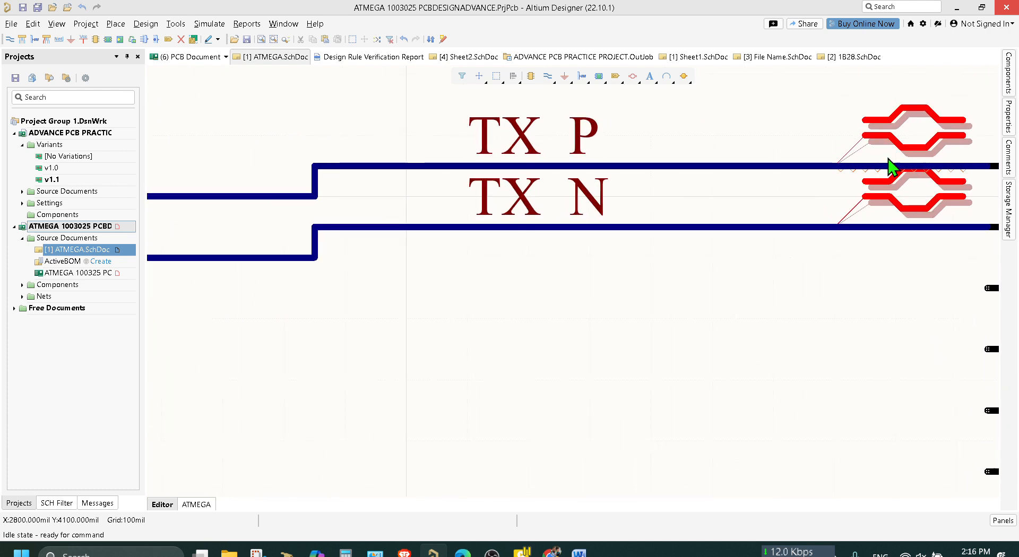
{"action": "scroll", "coordinate": [922, 201], "scroll_direction": "up", "scroll_amount": 2, "text": "ctrl"}
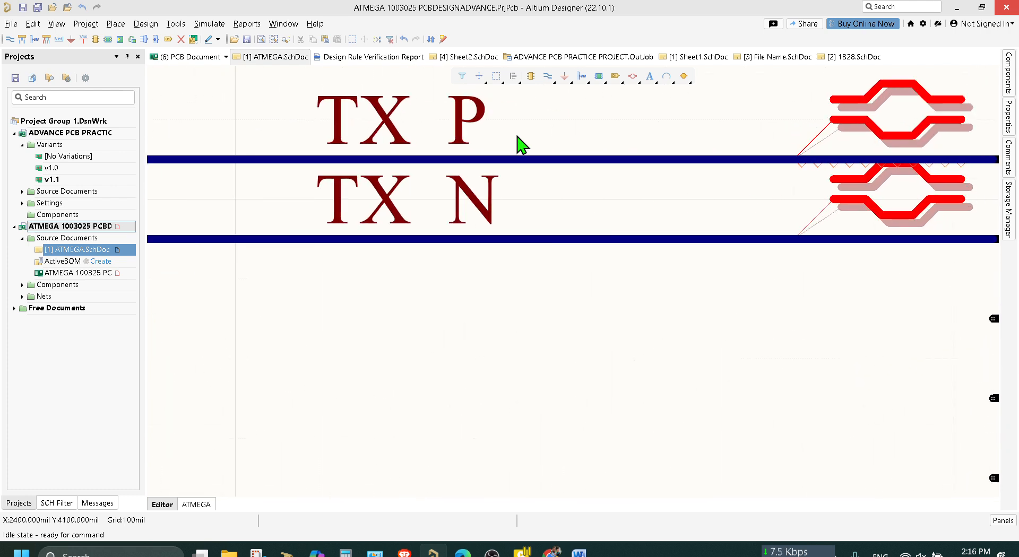
Check the text of the TX_N and TX_P net labels and their placement on the wires.
{"action": "left_click", "coordinate": [390, 202]}
{"action": "left_click", "coordinate": [390, 203]}
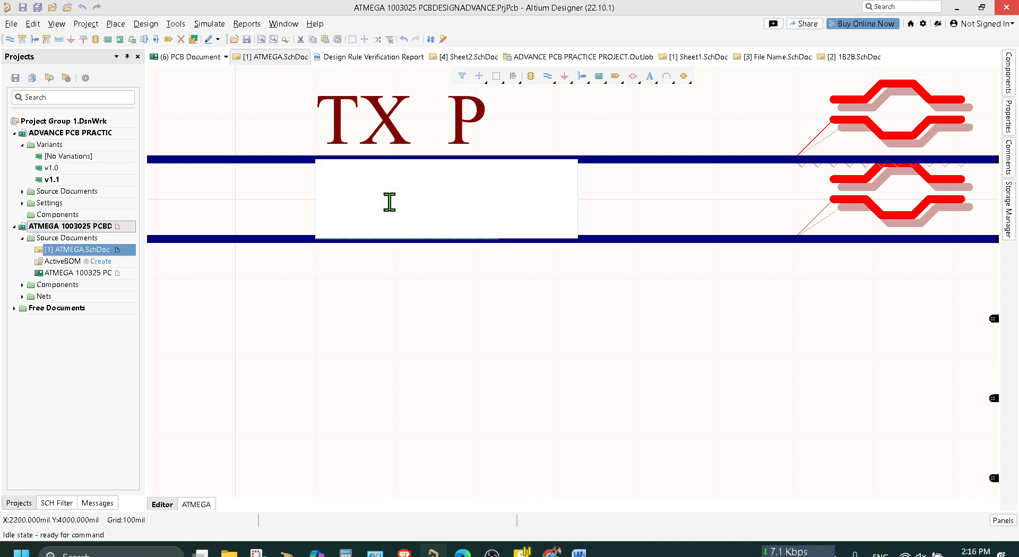
{"action": "left_click", "coordinate": [408, 121]}
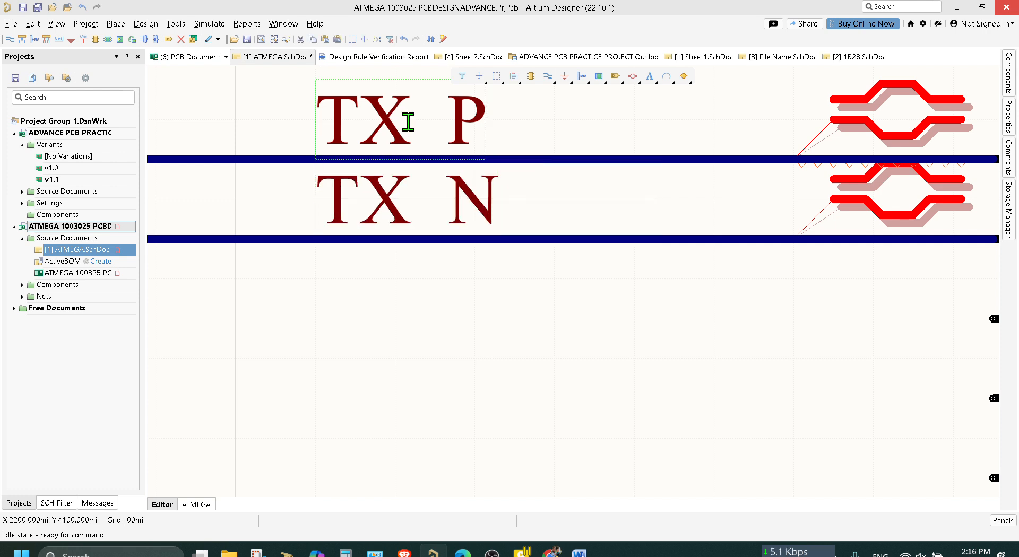
{"action": "left_click", "coordinate": [408, 122]}
{"action": "left_click", "coordinate": [529, 330]}
{"action": "left_click_drag", "start_coordinate": [887, 206], "coordinate": [759, 236]}
{"action": "scroll", "coordinate": [772, 333], "scroll_direction": "down", "scroll_amount": 2, "text": "ctrl"}
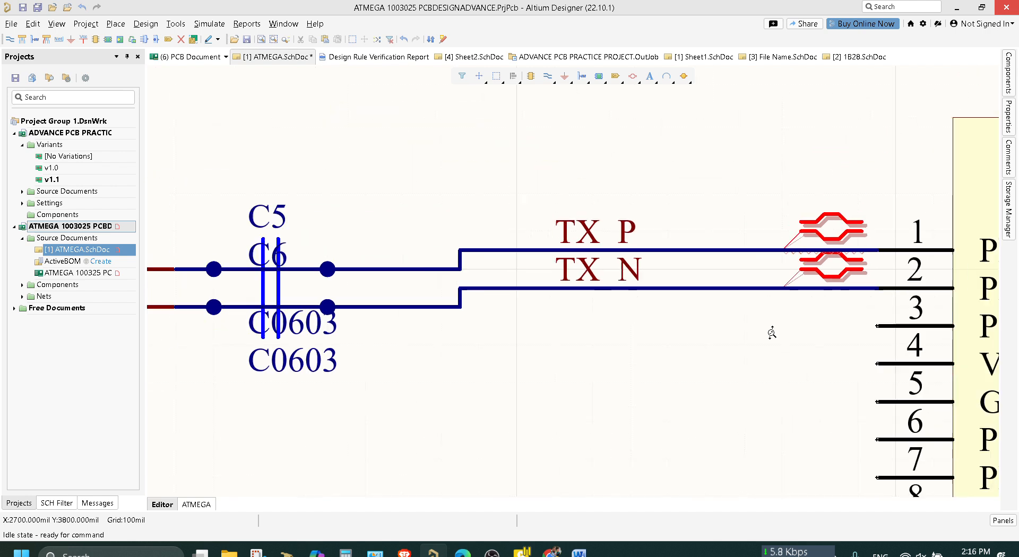
{"action": "middle_click_drag", "start_coordinate": [772, 333], "coordinate": [773, 334]}
{"action": "left_click", "coordinate": [315, 318]}
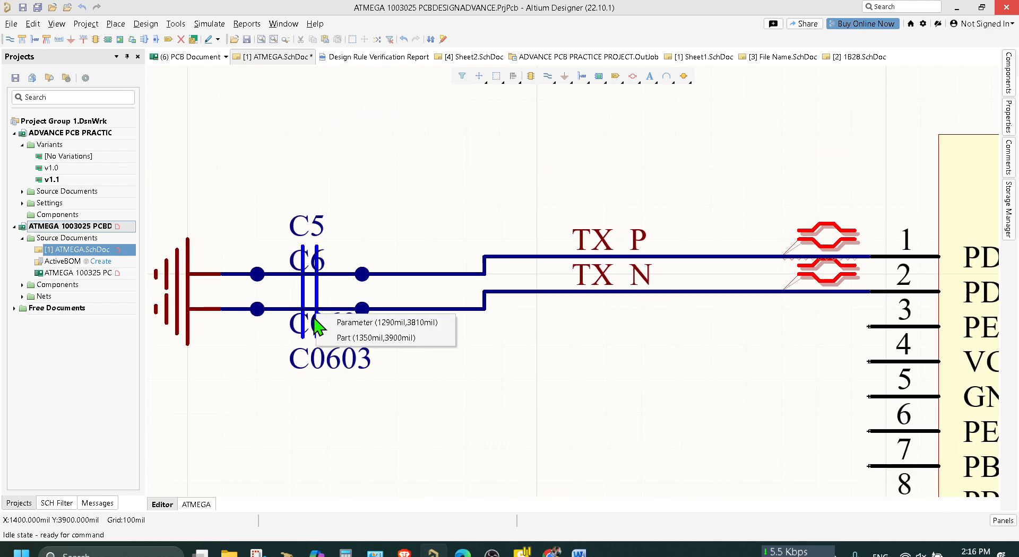
{"action": "left_click", "coordinate": [350, 322]}
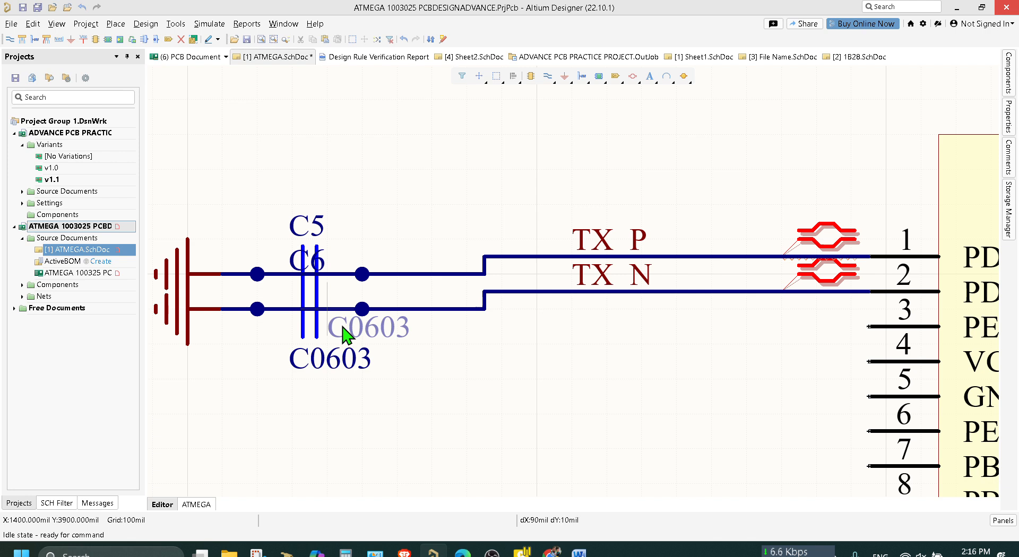
{"action": "right_click", "coordinate": [360, 207]}
Examine the RX_P and RX_N wires with their differential pair directives and compare them with the TX pair.
{"action": "scroll", "coordinate": [576, 329], "scroll_direction": "down", "scroll_amount": 4}
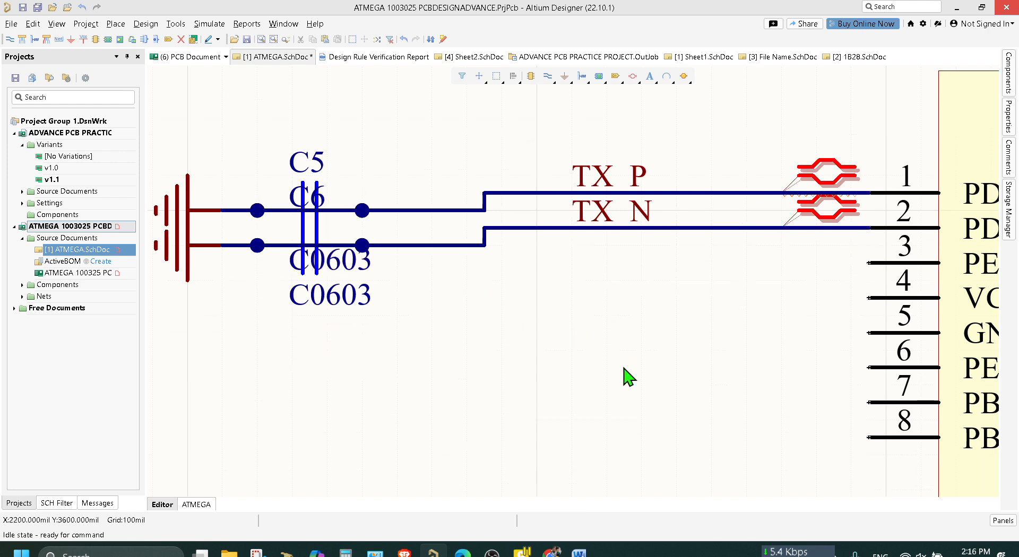
{"action": "scroll", "coordinate": [624, 367], "scroll_direction": "down", "scroll_amount": 4, "text": "ctrl"}
{"action": "scroll", "coordinate": [762, 448], "scroll_direction": "down", "scroll_amount": 2}
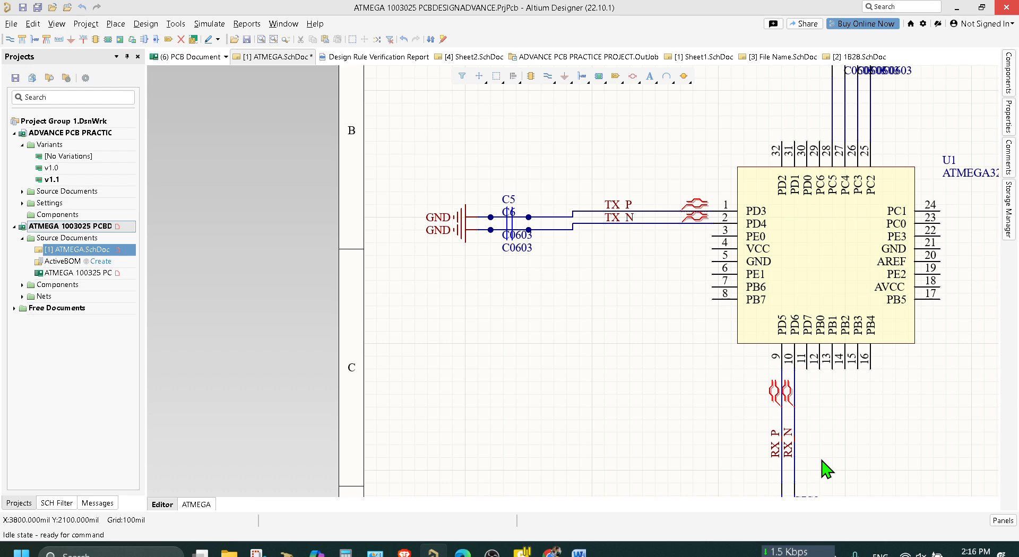
{"action": "scroll", "coordinate": [826, 468], "scroll_direction": "up", "scroll_amount": 5, "text": "ctrl"}
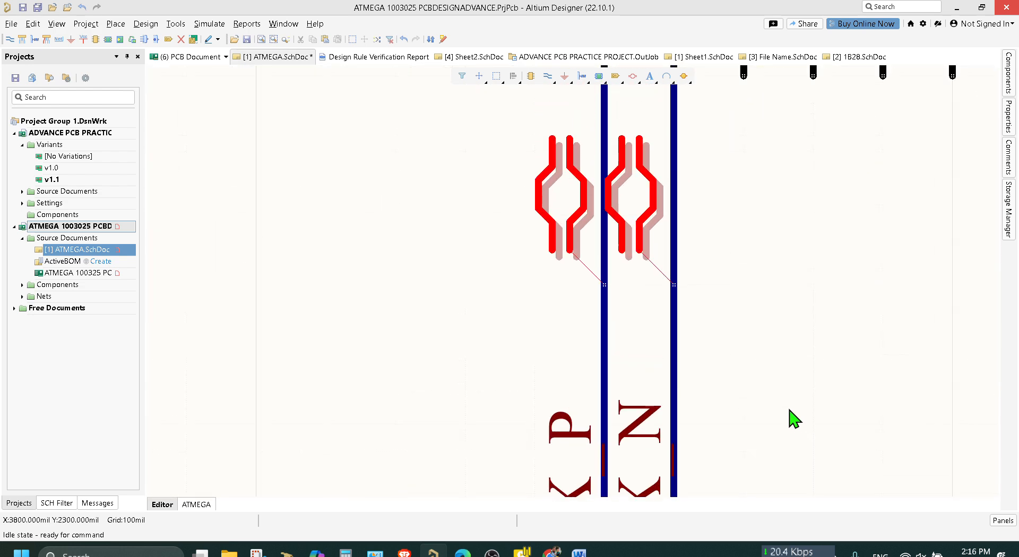
{"action": "scroll", "coordinate": [917, 430], "scroll_direction": "up", "scroll_amount": 10}
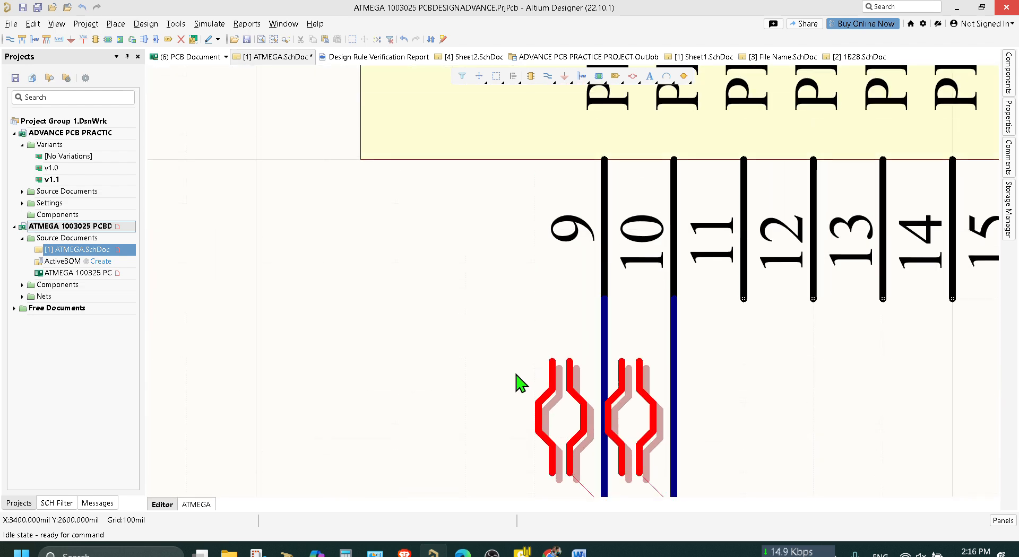
{"action": "scroll", "coordinate": [503, 371], "scroll_direction": "up", "scroll_amount": 1}
{"action": "right_click_drag", "start_coordinate": [462, 364], "coordinate": [794, 464]}
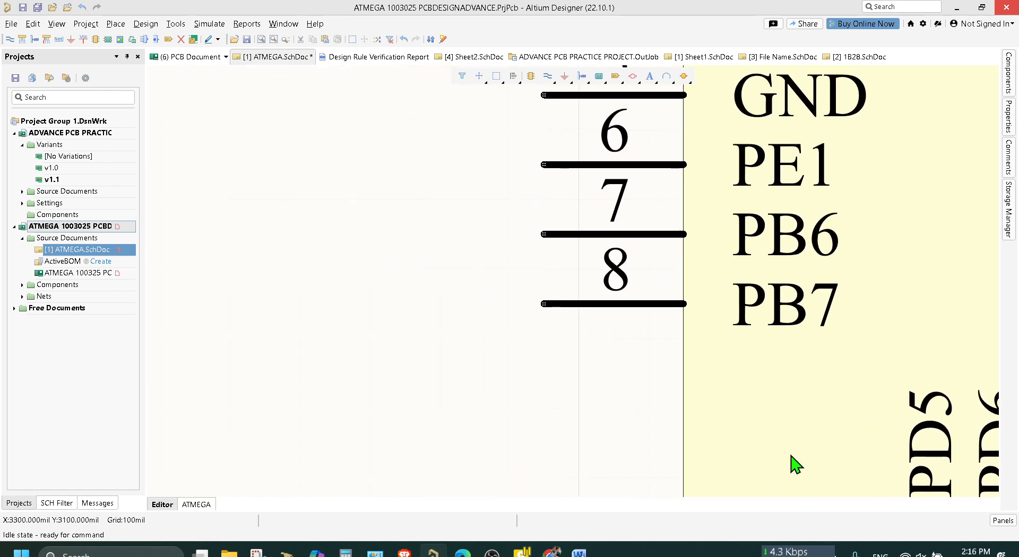
{"action": "scroll", "coordinate": [397, 321], "scroll_direction": "down", "scroll_amount": 4, "text": "ctrl"}
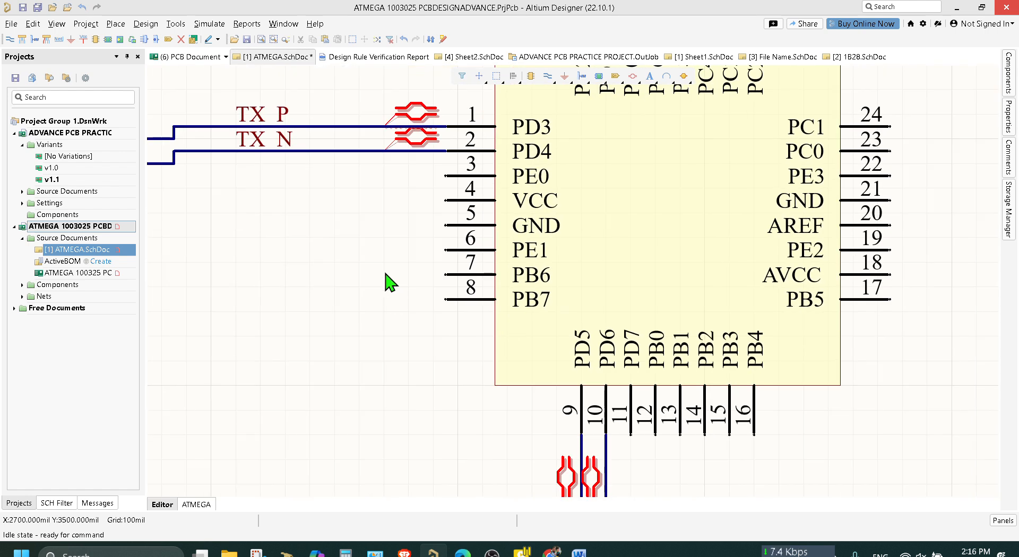
{"action": "scroll", "coordinate": [372, 266], "scroll_direction": "up", "scroll_amount": 1}
{"action": "scroll", "coordinate": [336, 233], "scroll_direction": "up", "scroll_amount": 1, "text": "ctrl"}
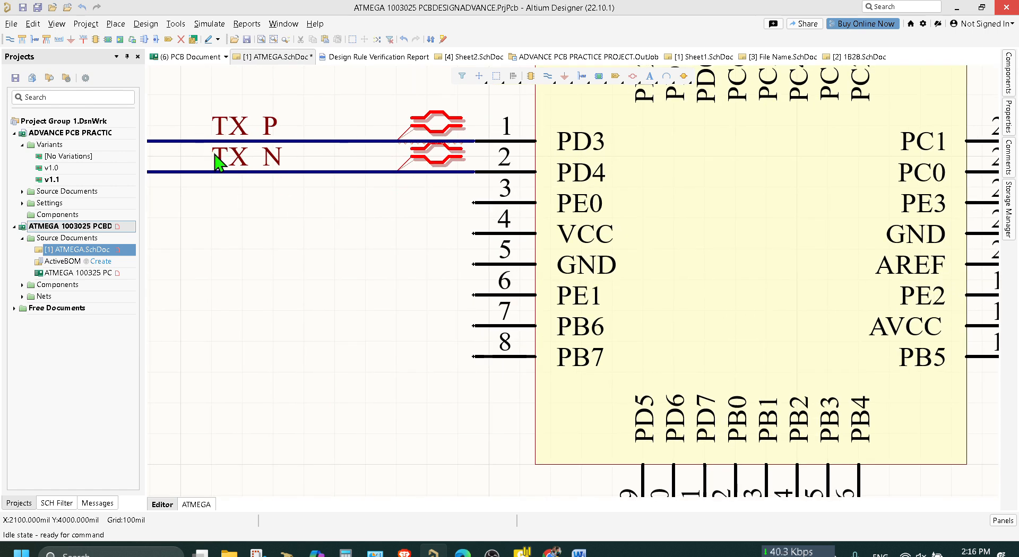
Shift the TX_N net label along its wire toward the microcontroller and lower it by one grid step.
{"action": "left_click_drag", "start_coordinate": [218, 162], "coordinate": [234, 175]}
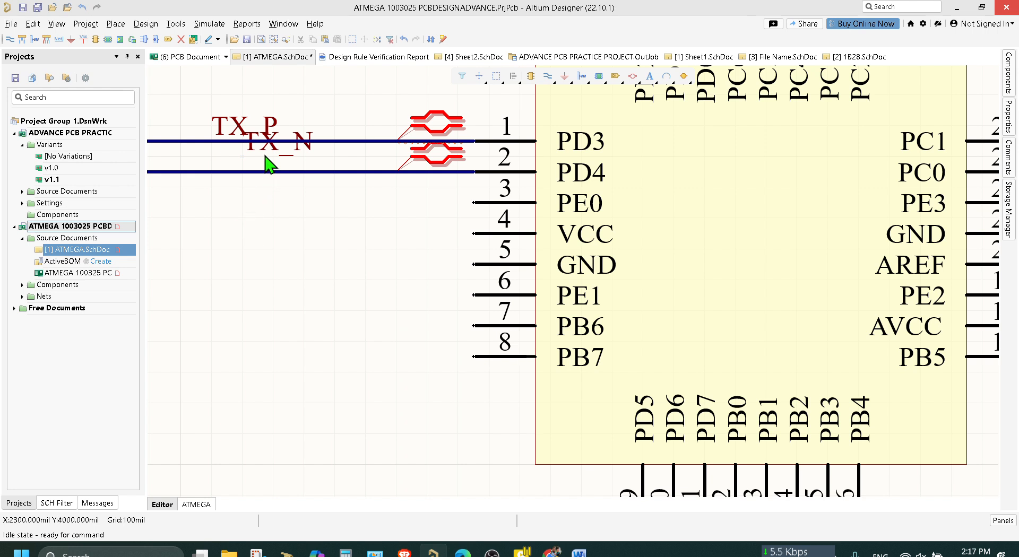
{"action": "left_click_drag", "start_coordinate": [265, 153], "coordinate": [239, 175]}
{"action": "scroll", "coordinate": [431, 172], "scroll_direction": "up", "scroll_amount": 3, "text": "ctrl"}
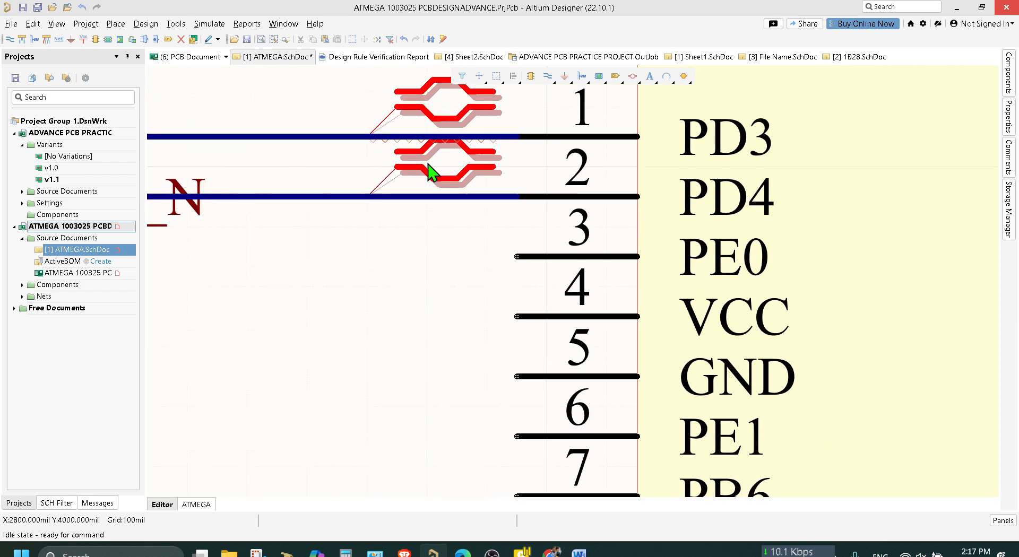
{"action": "right_click_drag", "start_coordinate": [229, 245], "coordinate": [414, 313]}
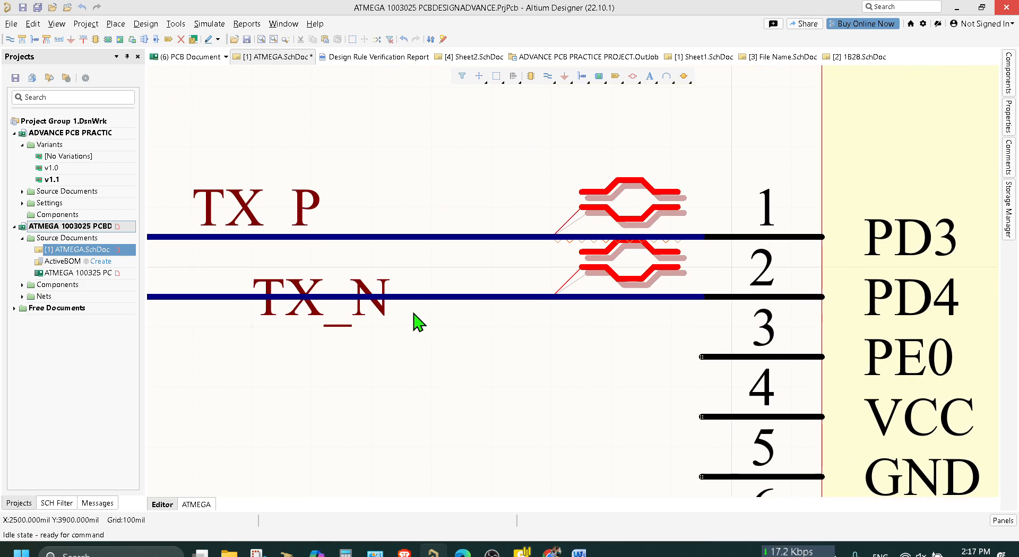
{"action": "scroll", "coordinate": [389, 309], "scroll_direction": "up", "scroll_amount": 2, "text": "ctrl"}
{"action": "right_click_drag", "start_coordinate": [234, 308], "coordinate": [393, 310]}
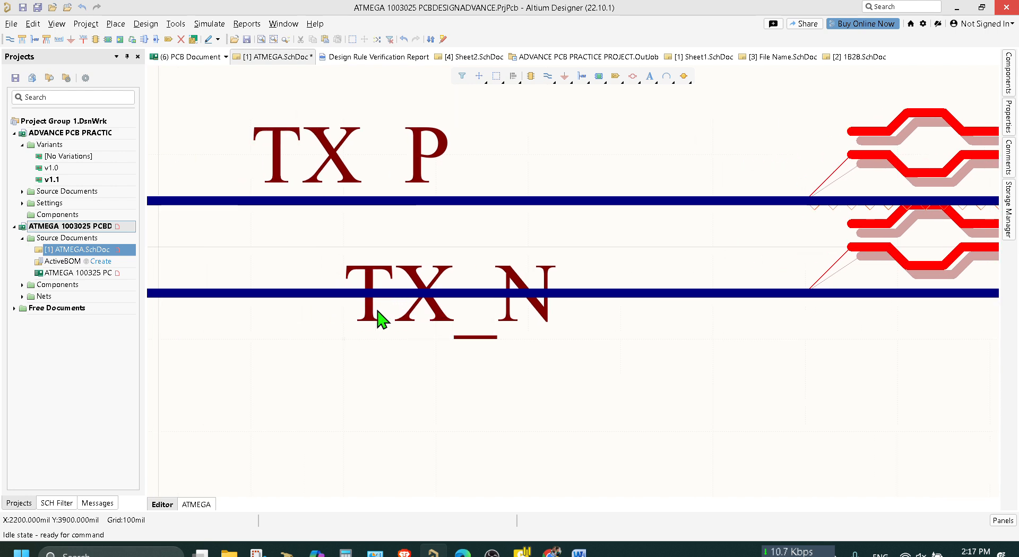
{"action": "scroll", "coordinate": [564, 391], "scroll_direction": "down", "scroll_amount": 2, "text": "ctrl"}
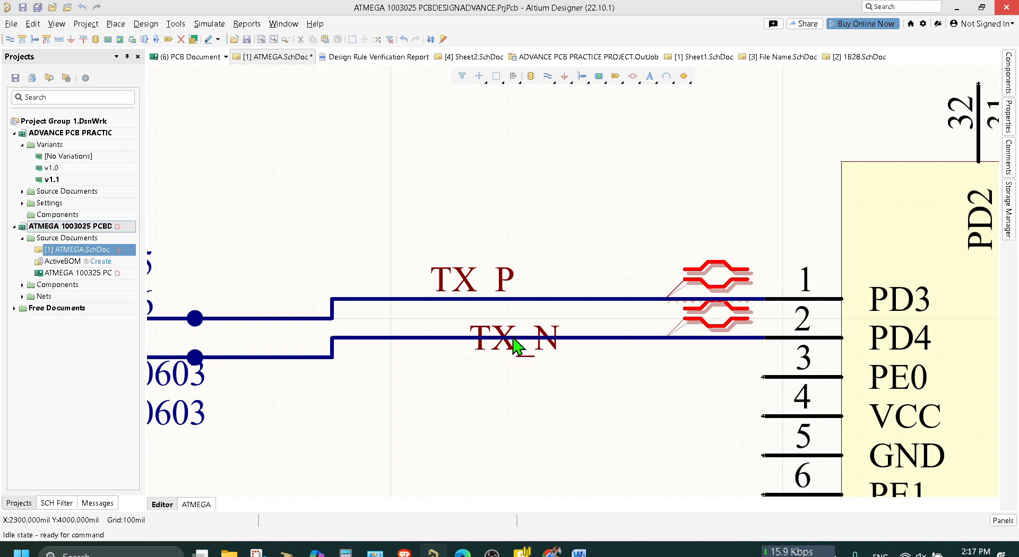
Move the TX_N wire down one grid step with its differential pair directive so it runs beneath the TX_N label.
{"action": "left_click", "coordinate": [519, 335]}
{"action": "left_click_drag", "start_coordinate": [510, 337], "coordinate": [523, 402]}
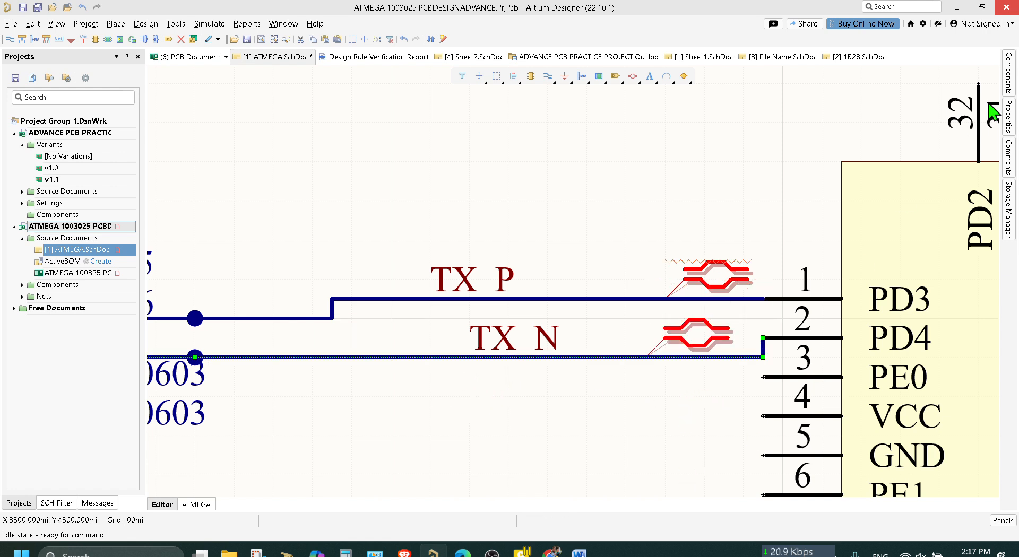
{"action": "left_click", "coordinate": [515, 205]}
Set the schematic sheet's visible grid to 50 mil.
{"action": "left_click", "coordinate": [1009, 117]}
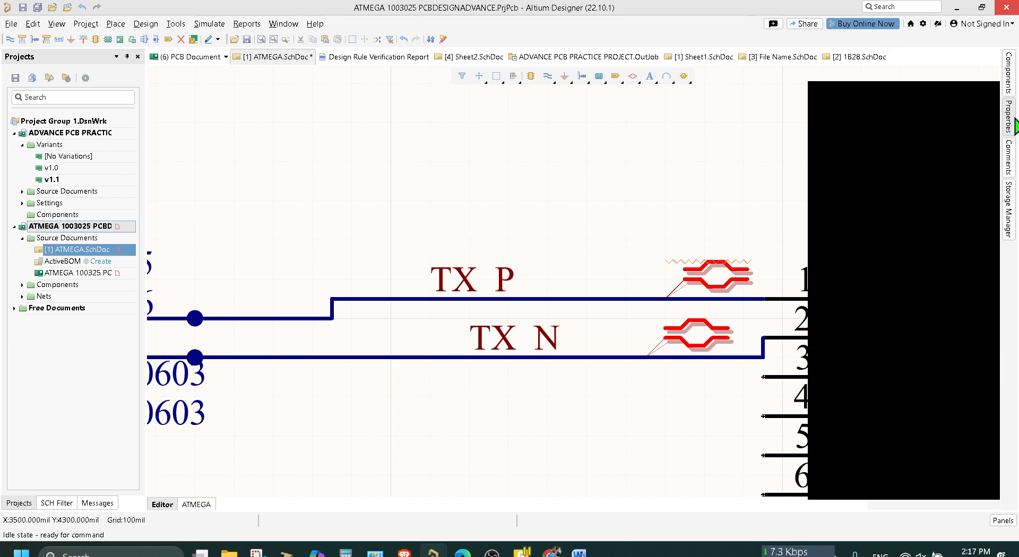
{"action": "left_click", "coordinate": [929, 366]}
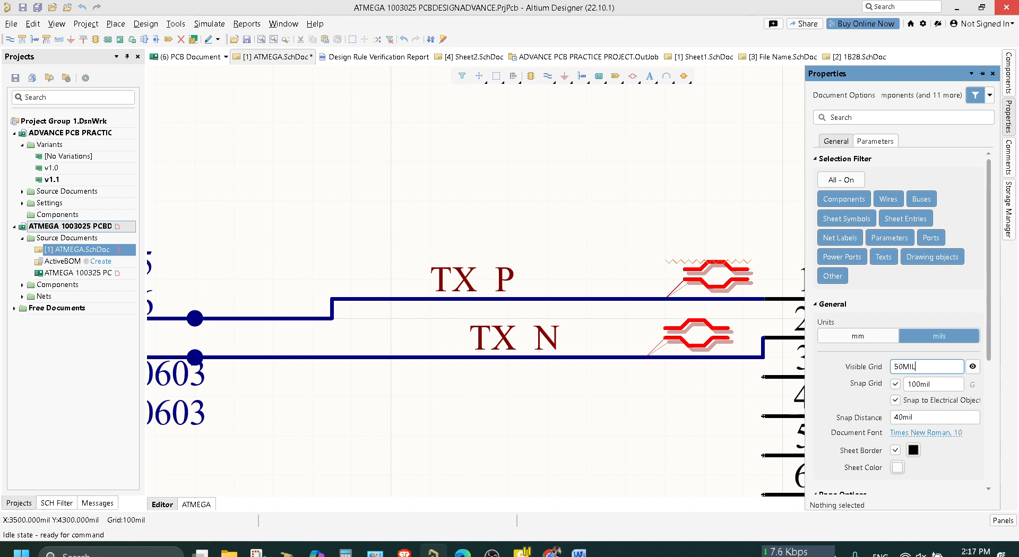
{"action": "type", "text": "50MIL"}
{"action": "key", "text": "Return"}
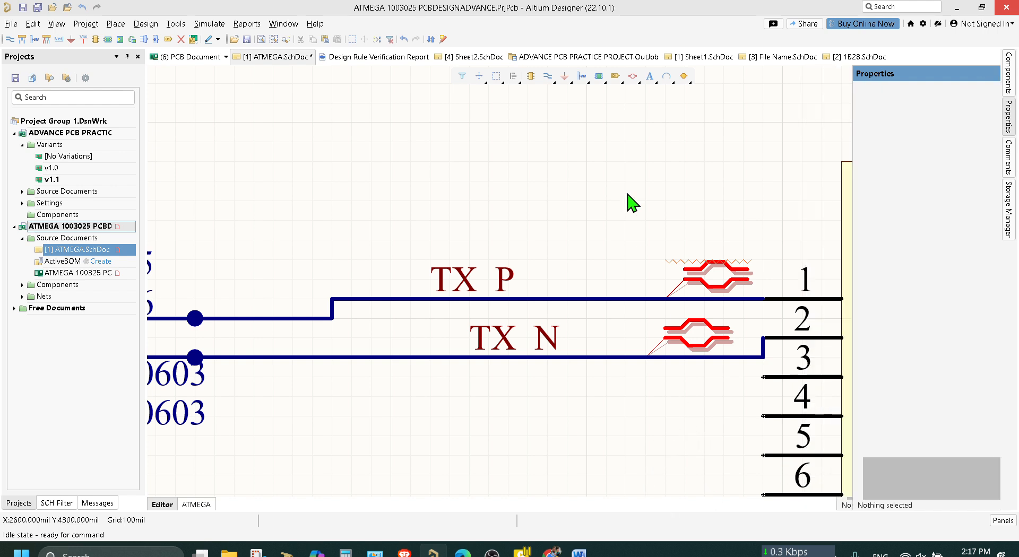
Try to reposition the TX_P net label along its wire so it lines up above the TX_N label.
{"action": "scroll", "coordinate": [635, 236], "scroll_direction": "down", "scroll_amount": 3, "text": "ctrl"}
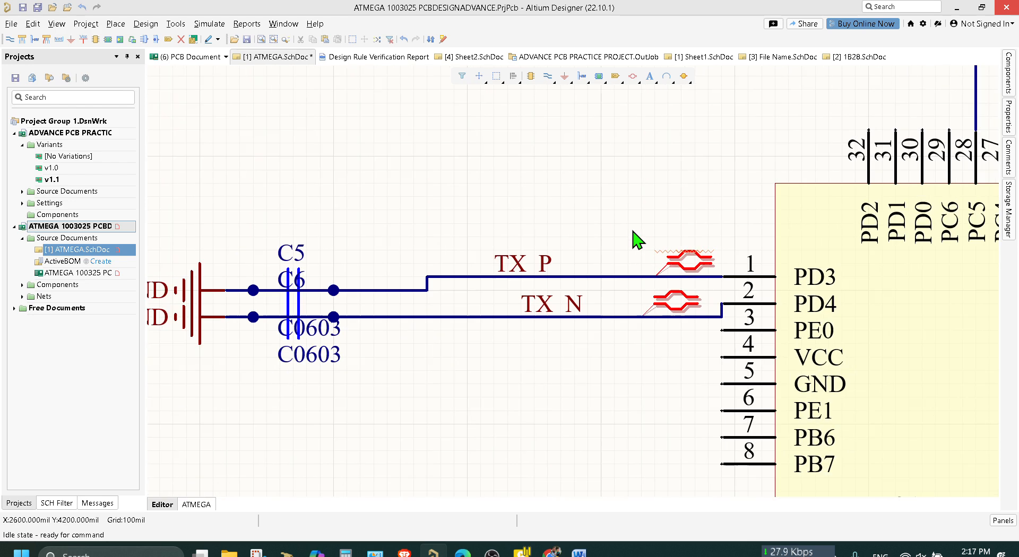
{"action": "scroll", "coordinate": [661, 292], "scroll_direction": "up", "scroll_amount": 2, "text": "ctrl"}
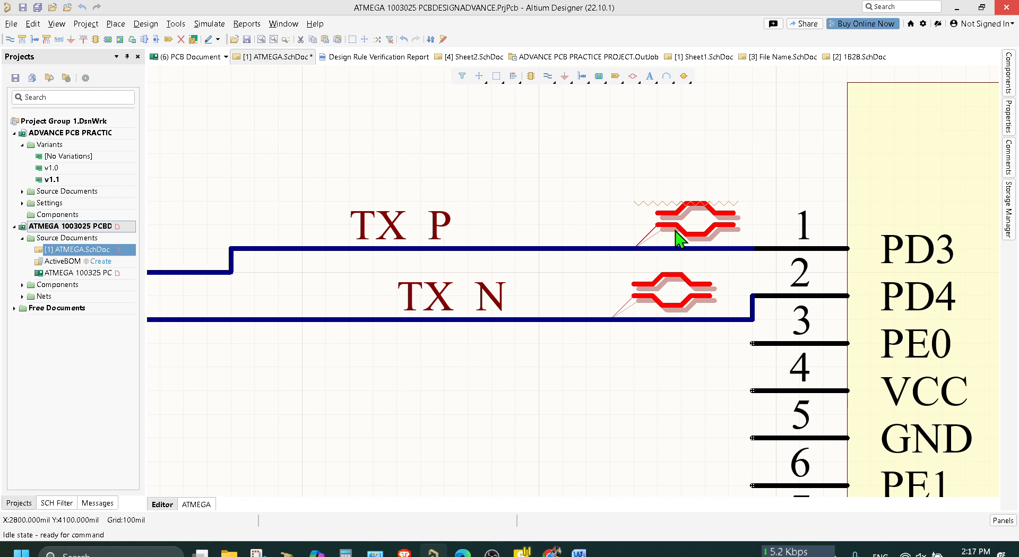
{"action": "left_click", "coordinate": [410, 234]}
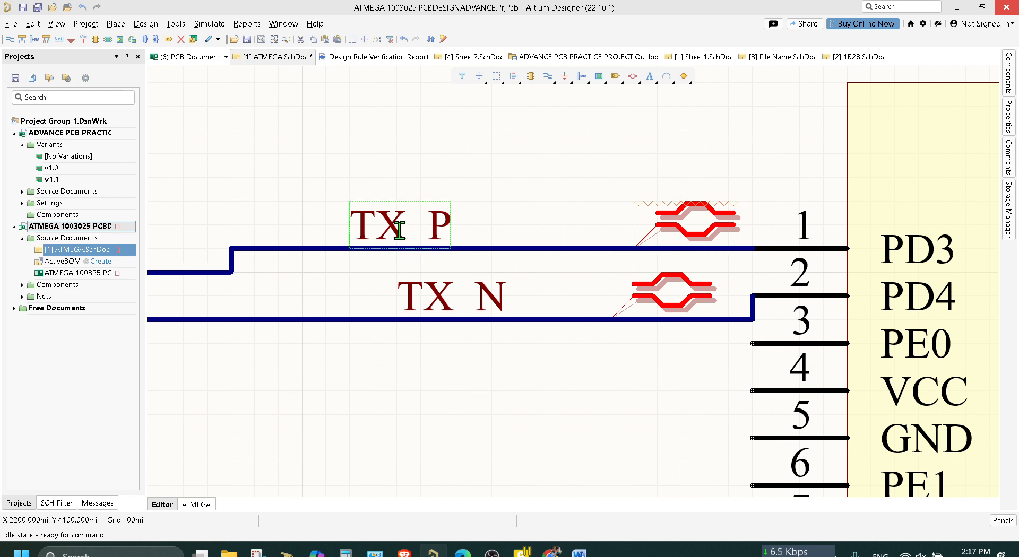
{"action": "left_click_drag", "start_coordinate": [351, 224], "coordinate": [414, 216]}
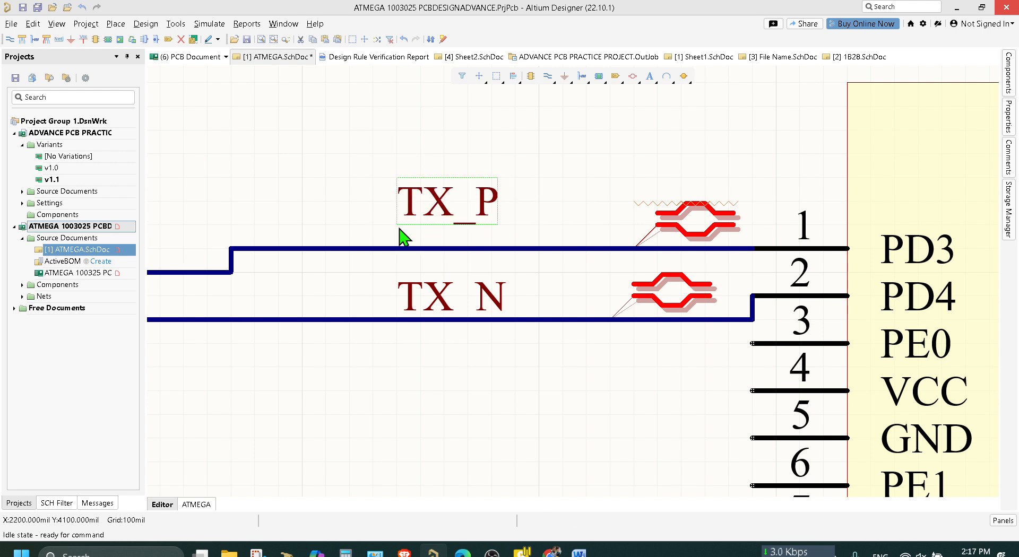
{"action": "left_click_drag", "start_coordinate": [402, 237], "coordinate": [412, 218]}
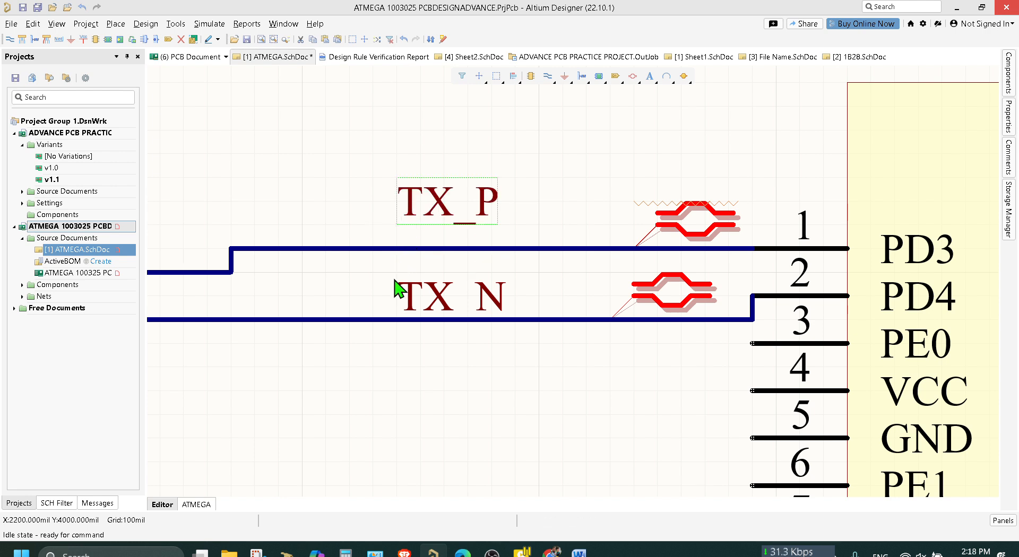
{"action": "left_click", "coordinate": [641, 137]}
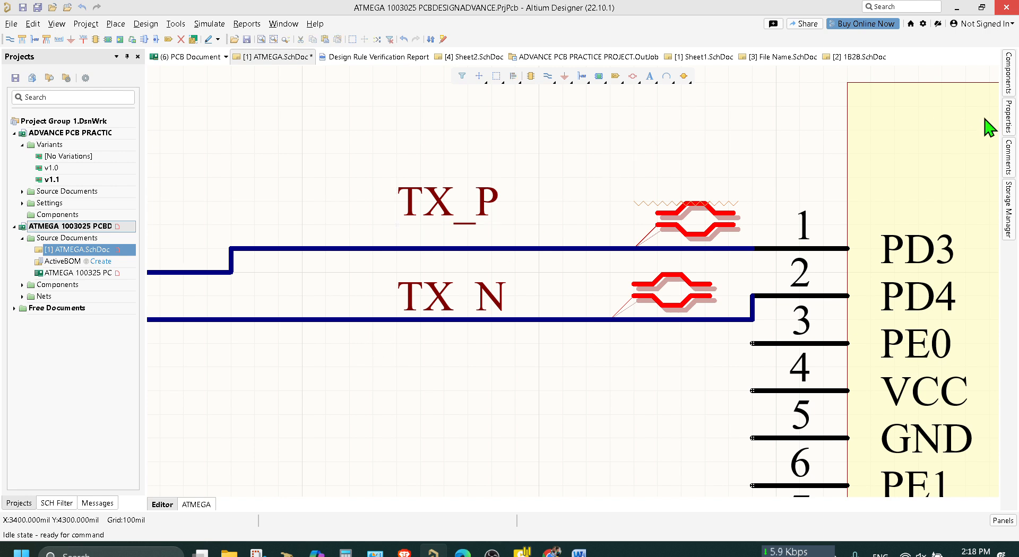
Delete the TX_P net label floating above the wire to pin 1.
{"action": "left_click", "coordinate": [1009, 117]}
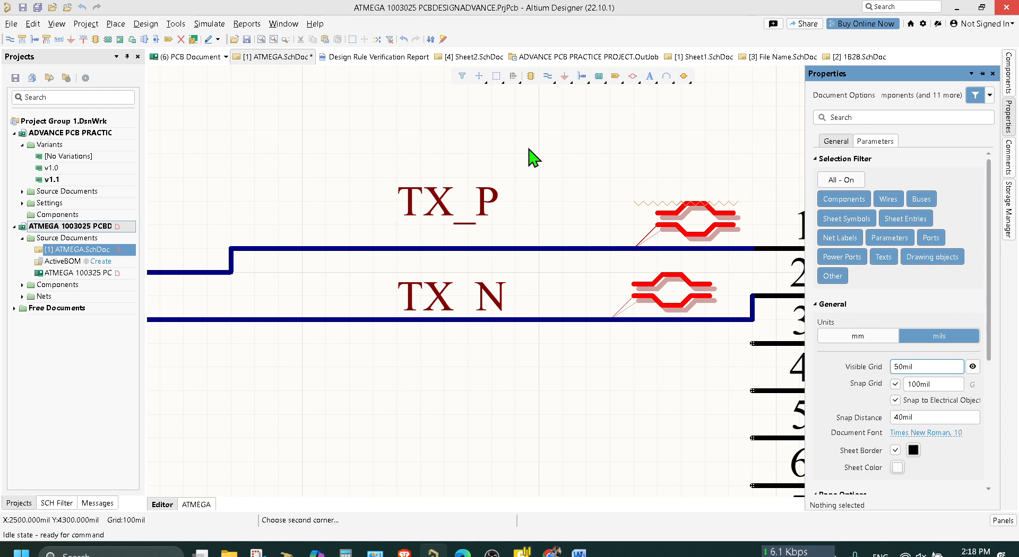
{"action": "left_click", "coordinate": [478, 211]}
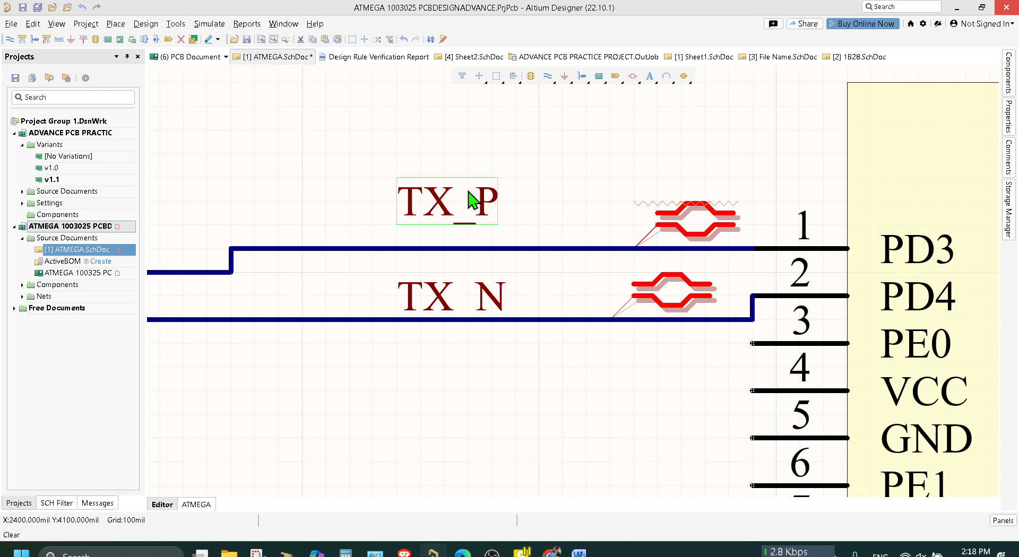
{"action": "key", "text": "Delete"}
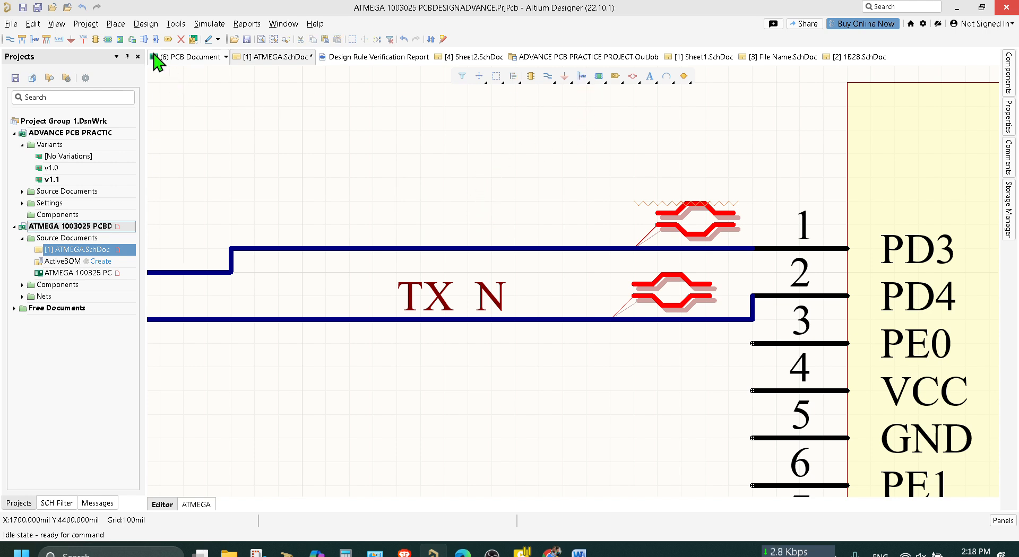
Place a new net label horizontally on the wire to pin 1, above the TX_N label.
{"action": "right_click", "coordinate": [115, 28]}
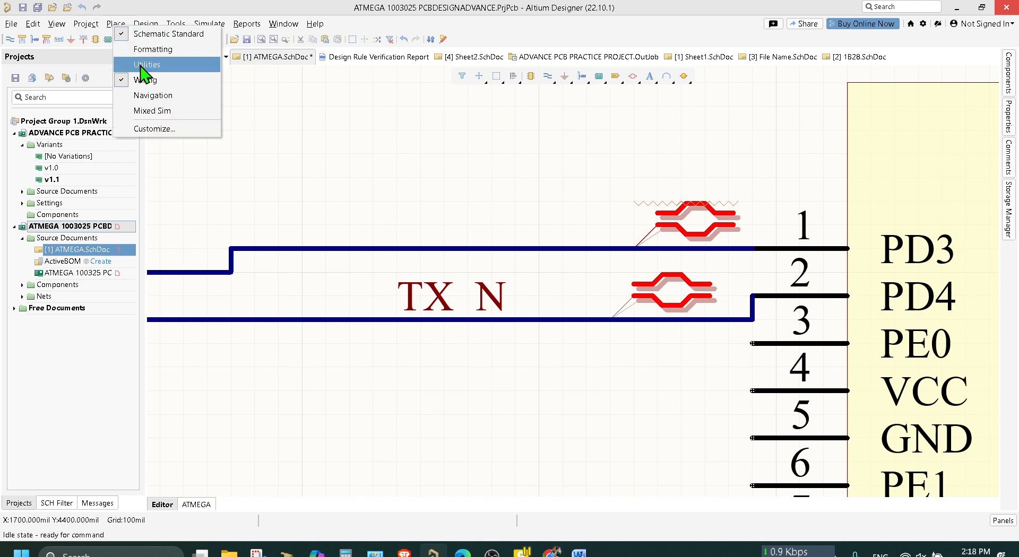
{"action": "left_click", "coordinate": [94, 25]}
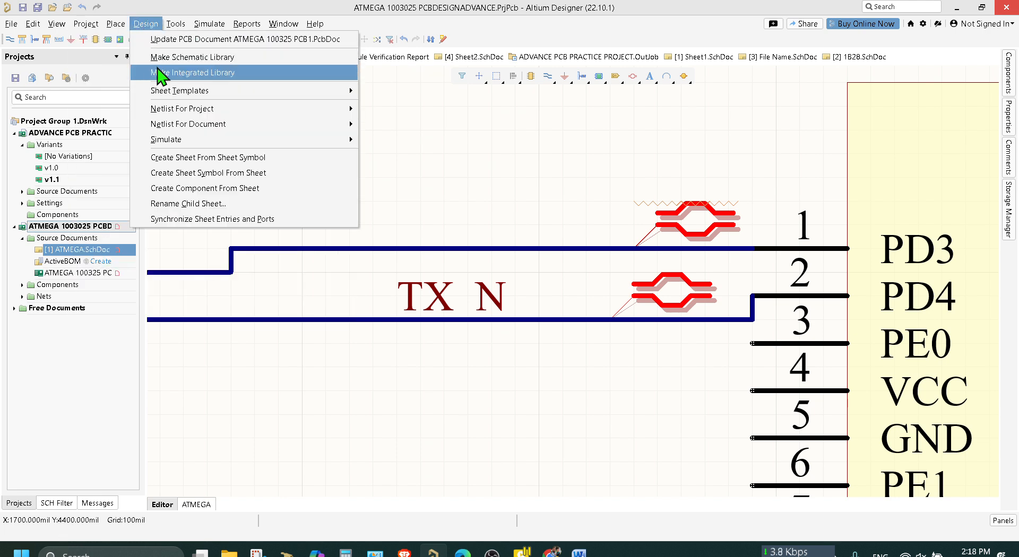
{"action": "left_click", "coordinate": [115, 24]}
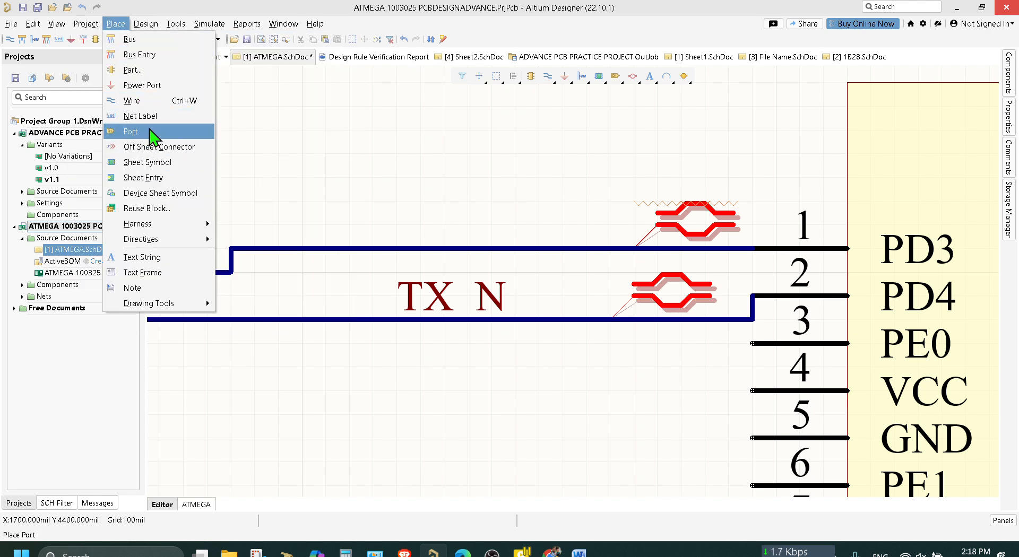
{"action": "key", "text": "Escape"}
{"action": "key", "text": "p"}
{"action": "key", "text": "n"}
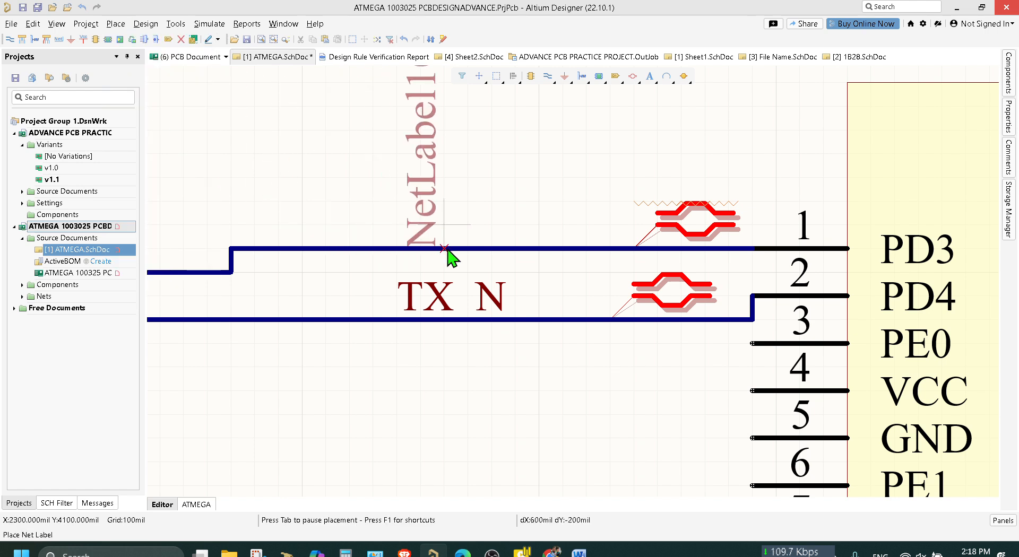
{"action": "key", "text": "space"}
{"action": "key", "text": "space"}
{"action": "key", "text": "space"}
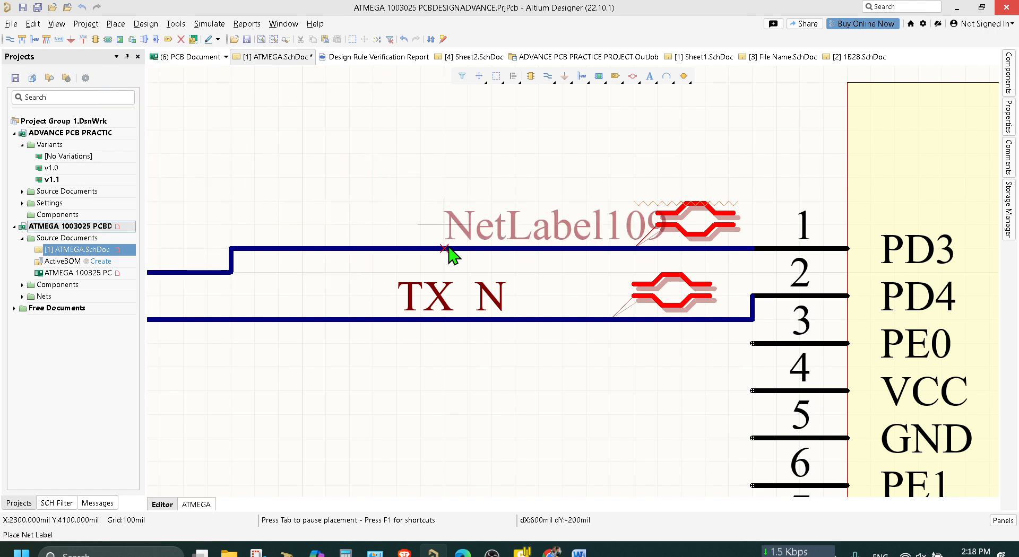
{"action": "left_click", "coordinate": [445, 248]}
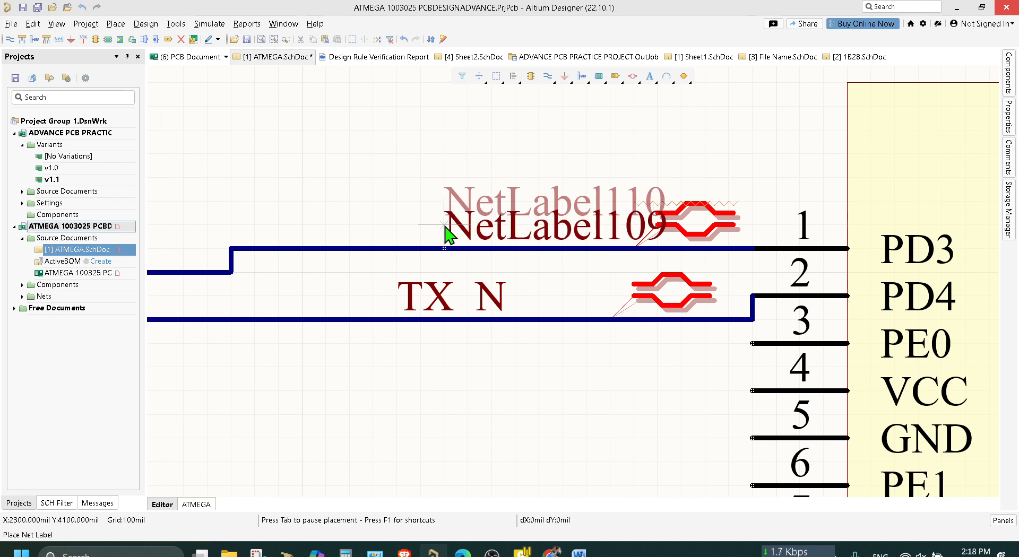
{"action": "key", "text": "Escape"}
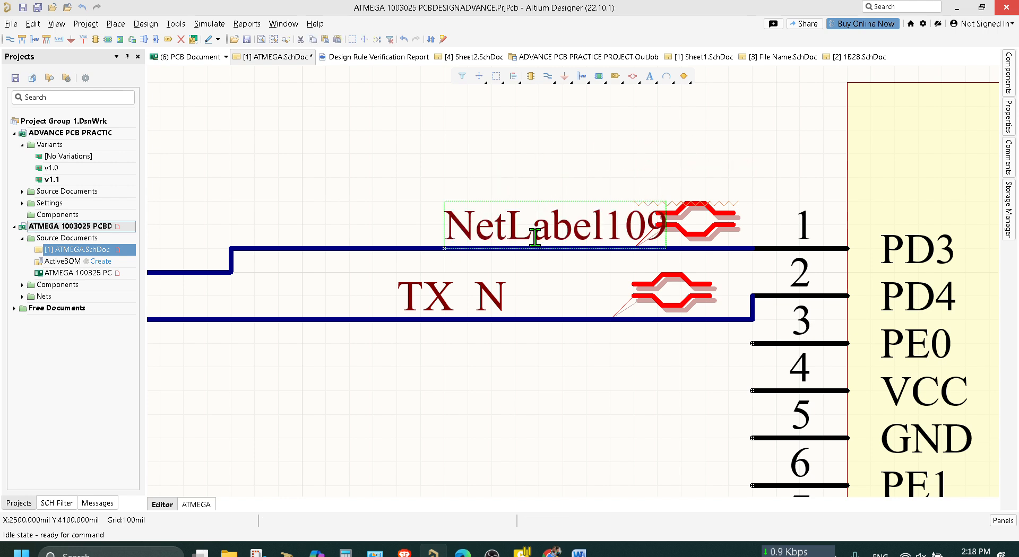
Rename the new net label on the wire to pin 1 as TX_P.
{"action": "left_click", "coordinate": [535, 238]}
{"action": "double_click", "coordinate": [534, 239]}
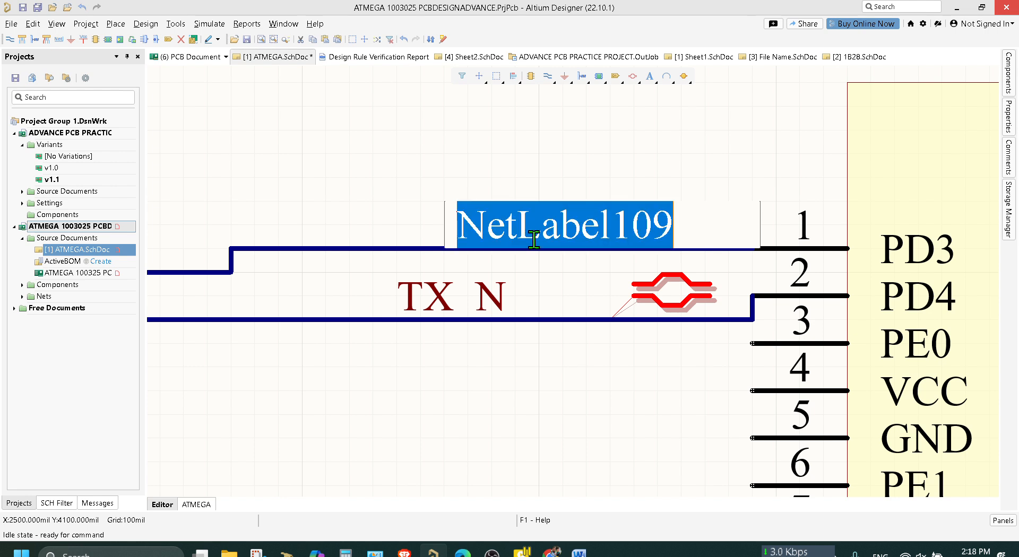
{"action": "key", "text": "BackSpace"}
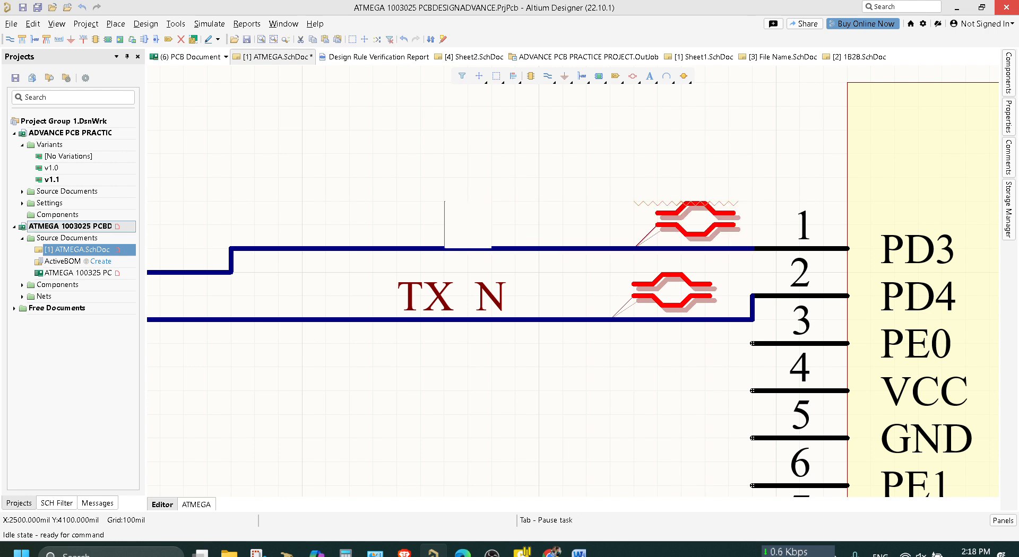
{"action": "type", "text": "TX_"}
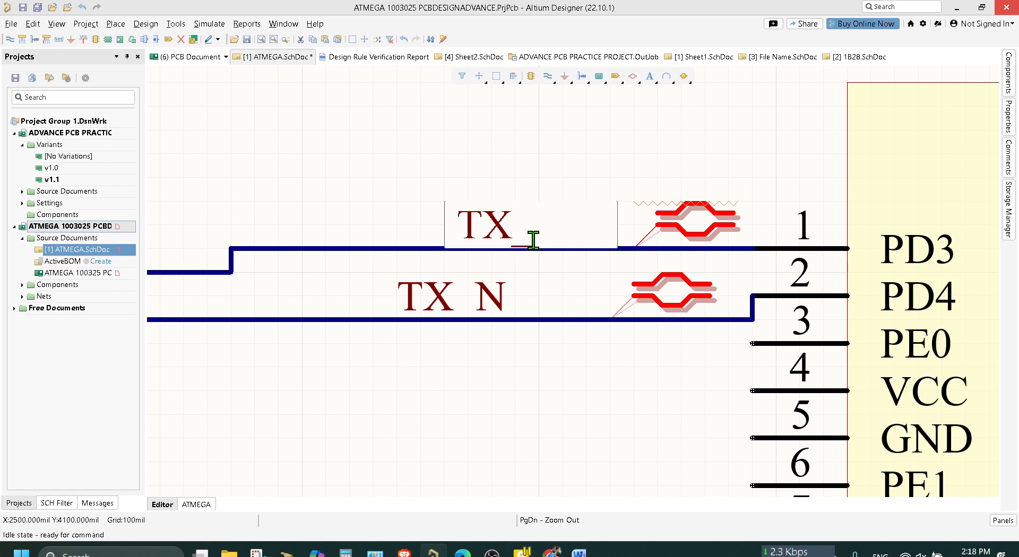
{"action": "type", "text": "P"}
{"action": "key", "text": "Return"}
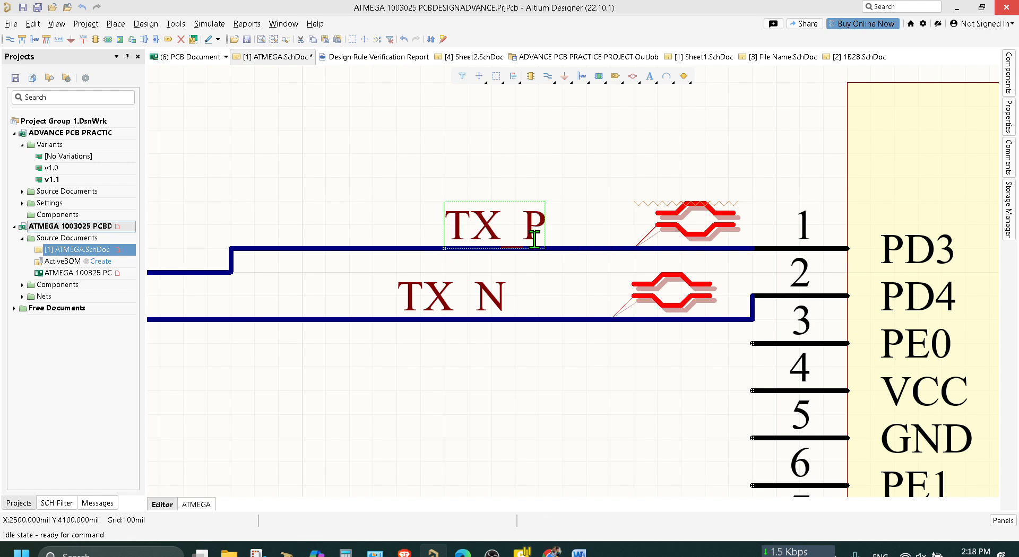
Move the differential pair directive on the pin 1 wire next to the TX_P label and save the schematic and PCB documents.
{"action": "left_click", "coordinate": [678, 222]}
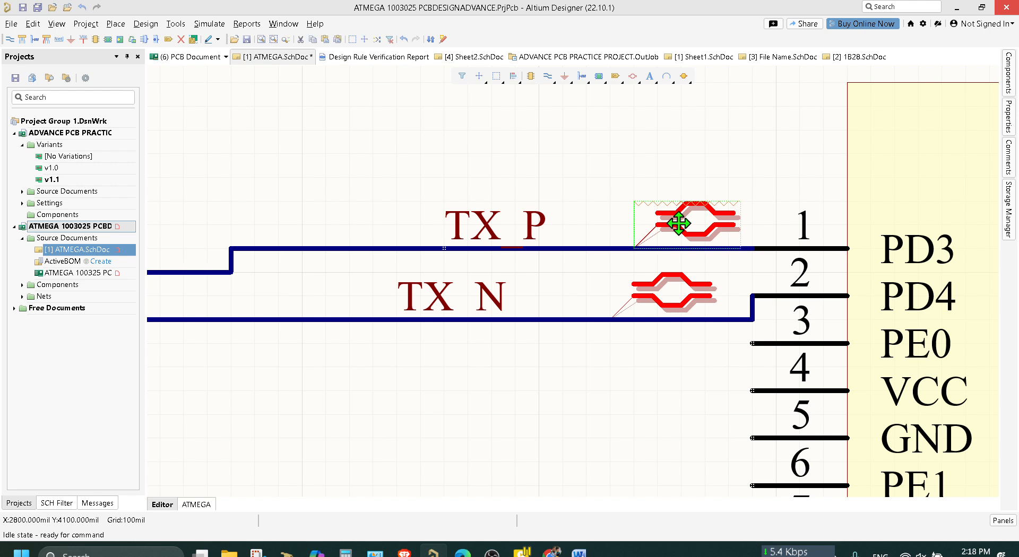
{"action": "left_click_drag", "start_coordinate": [681, 242], "coordinate": [540, 249]}
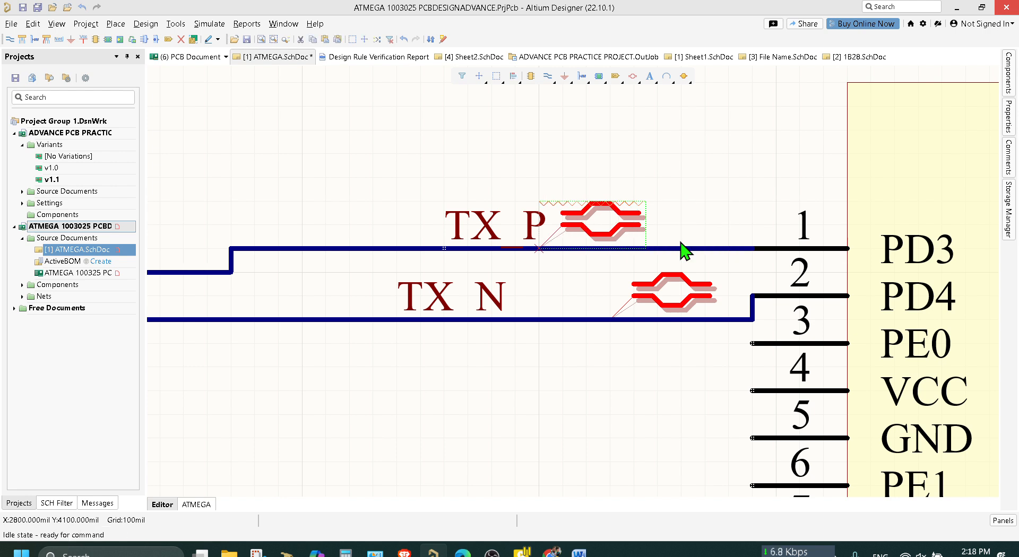
{"action": "left_click", "coordinate": [700, 182]}
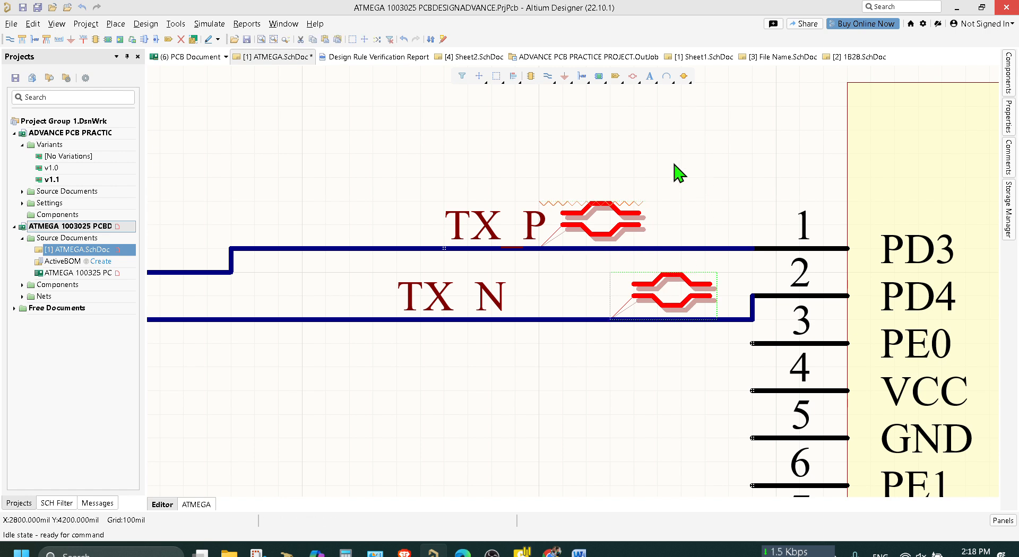
{"action": "key", "text": "ctrl+s"}
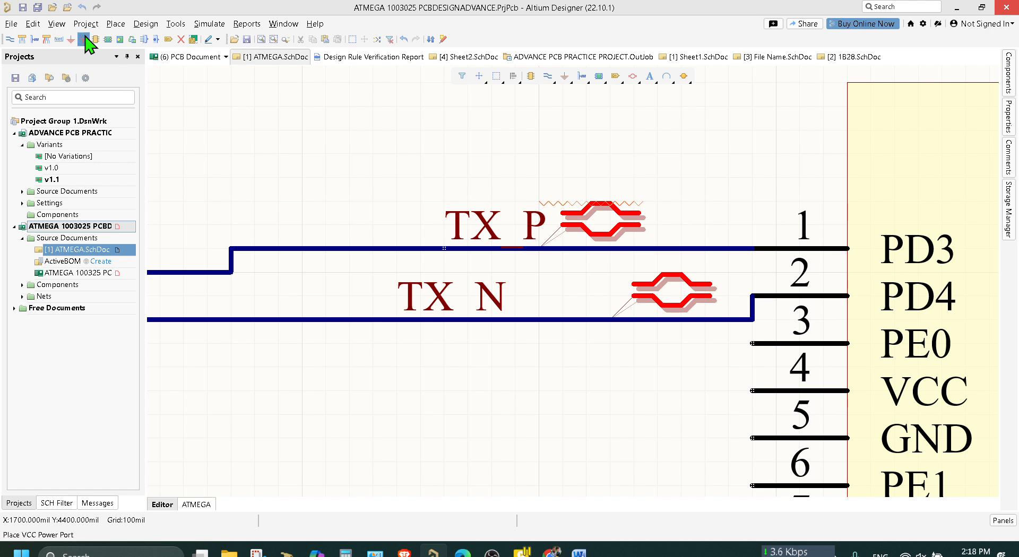
{"action": "left_click", "coordinate": [43, 8]}
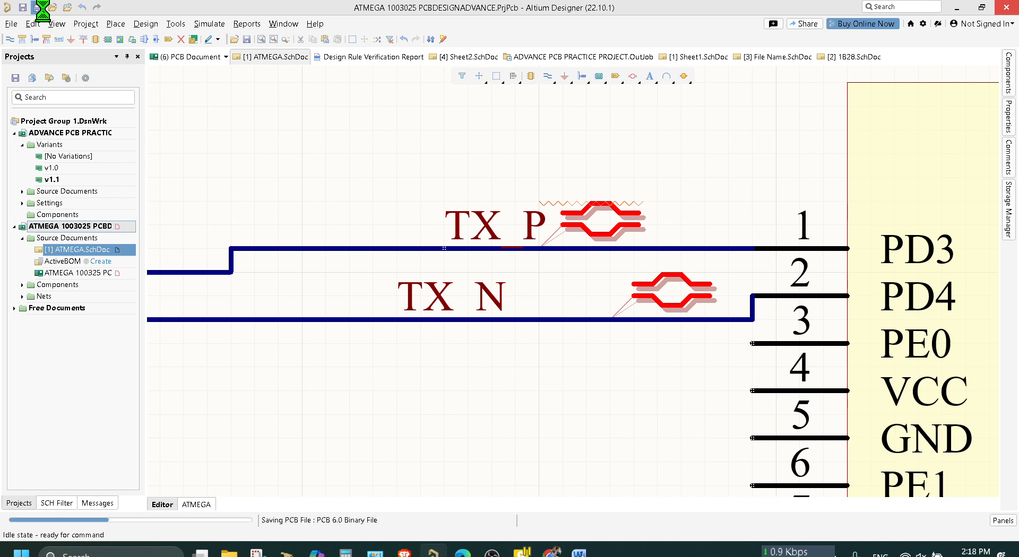
Reposition the TX_P and TX_N differential pair directives so they line up one above the other beside the labels, and save the schematic.
{"action": "left_click", "coordinate": [608, 215]}
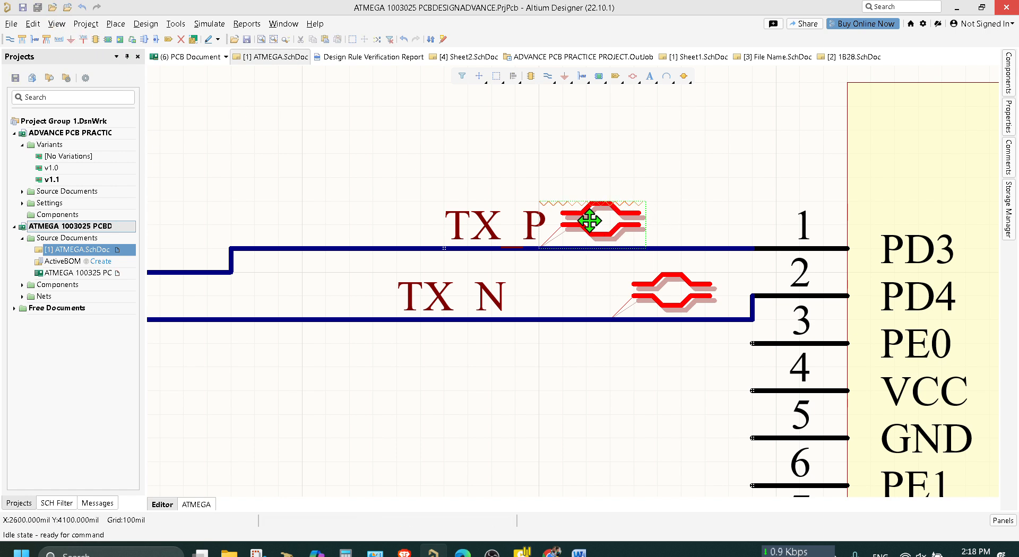
{"action": "left_click_drag", "start_coordinate": [592, 226], "coordinate": [553, 226]}
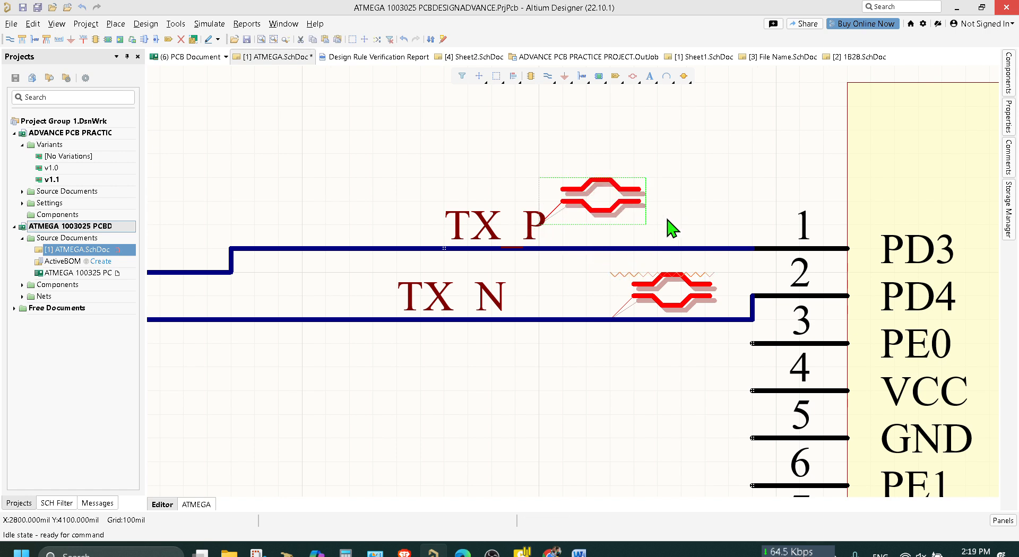
{"action": "left_click", "coordinate": [661, 293]}
{"action": "left_click_drag", "start_coordinate": [661, 293], "coordinate": [526, 293]}
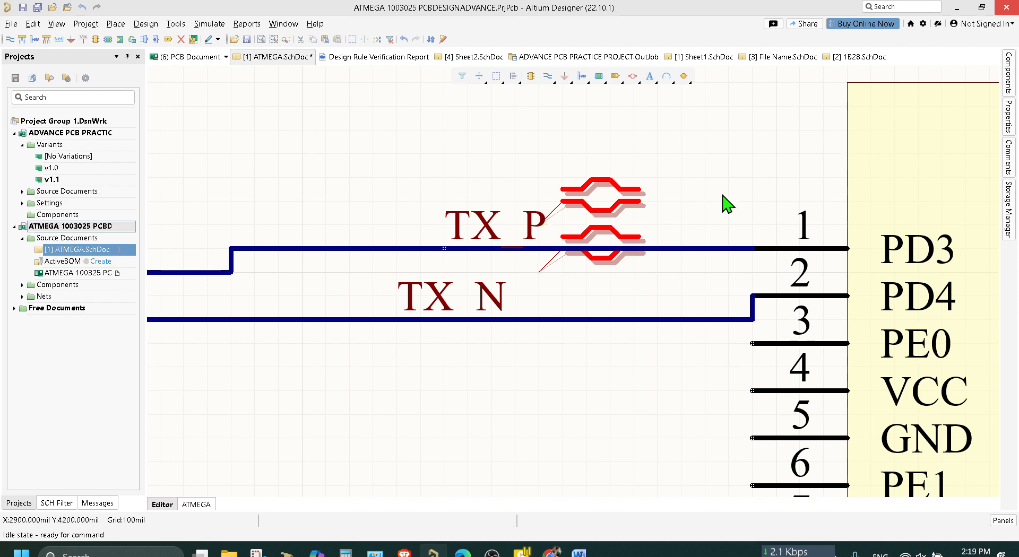
{"action": "key", "text": "ctrl+s"}
Update the ATMEGA 100325 PCB1 document from the ATMEGA schematic.
{"action": "scroll", "coordinate": [682, 164], "scroll_direction": "down", "scroll_amount": 1, "text": "ctrl"}
{"action": "scroll", "coordinate": [653, 287], "scroll_direction": "down", "scroll_amount": 2}
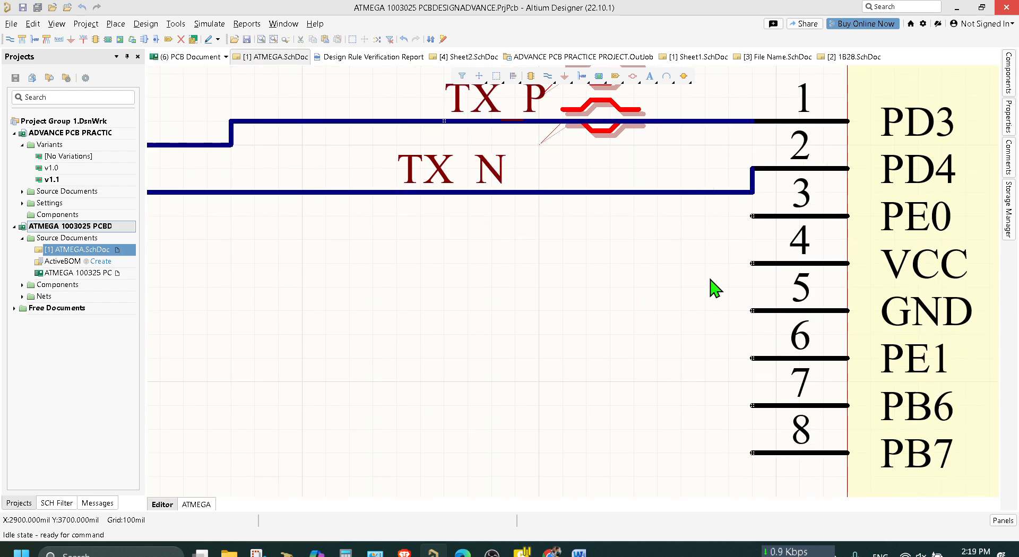
{"action": "scroll", "coordinate": [670, 325], "scroll_direction": "down", "scroll_amount": 1, "text": "ctrl"}
{"action": "right_click_drag", "start_coordinate": [674, 324], "coordinate": [258, 84]}
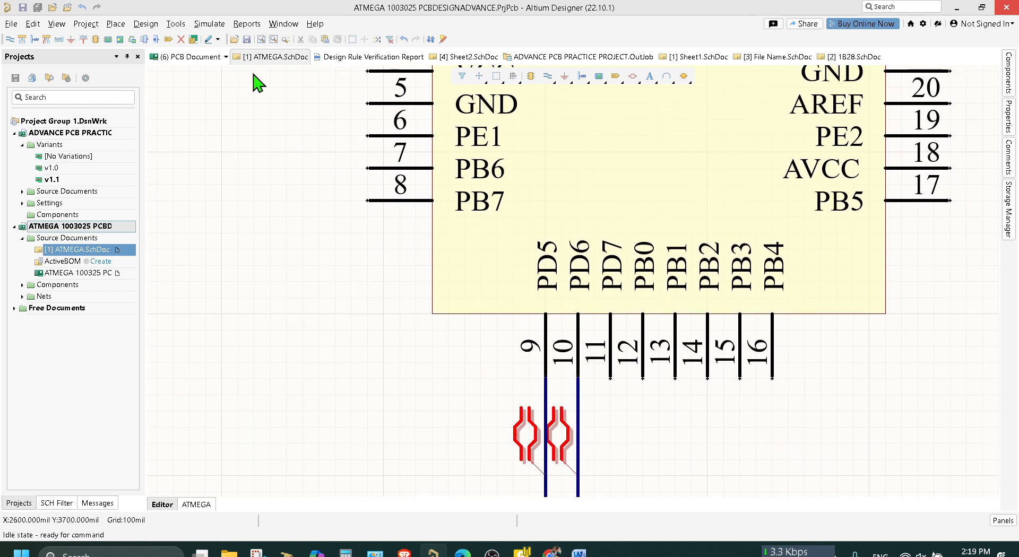
{"action": "left_click", "coordinate": [145, 23]}
{"action": "left_click", "coordinate": [160, 37]}
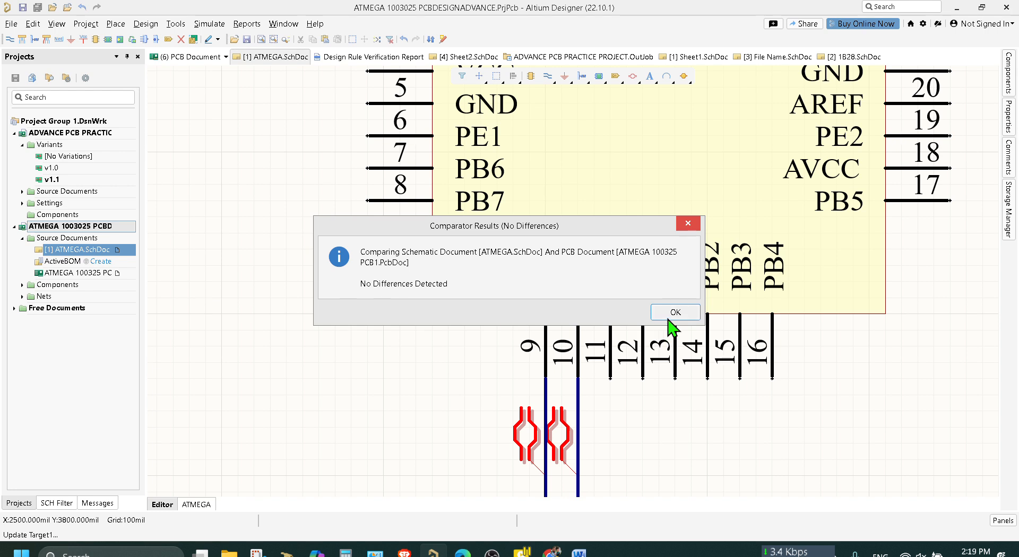
{"action": "left_click", "coordinate": [673, 311]}
Open the ATMEGA 100325 PCB1 document and examine the component room beside the board outline.
{"action": "double_click", "coordinate": [93, 273]}
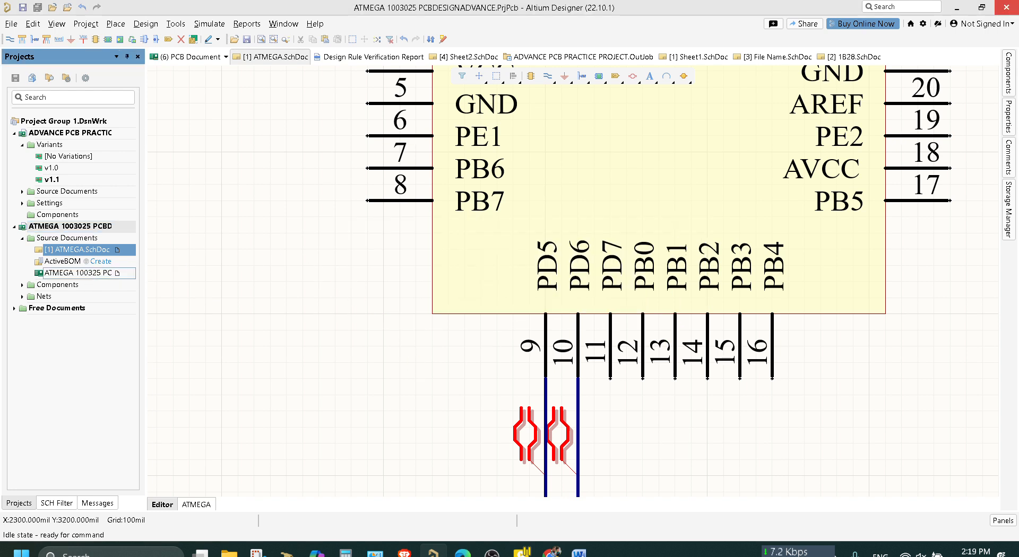
{"action": "scroll", "coordinate": [716, 367], "scroll_direction": "down", "scroll_amount": 1, "text": "ctrl"}
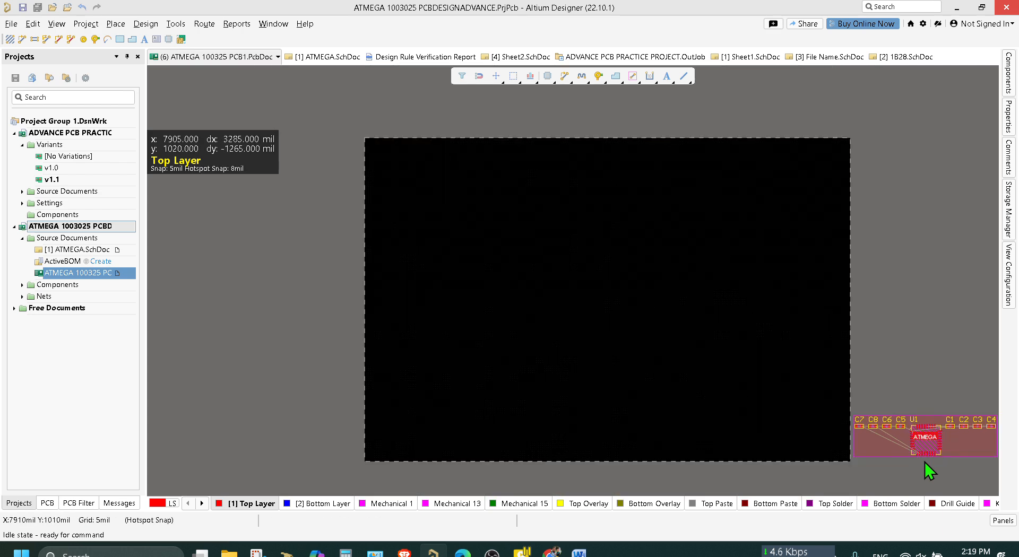
{"action": "scroll", "coordinate": [962, 474], "scroll_direction": "down", "scroll_amount": 1, "text": "ctrl"}
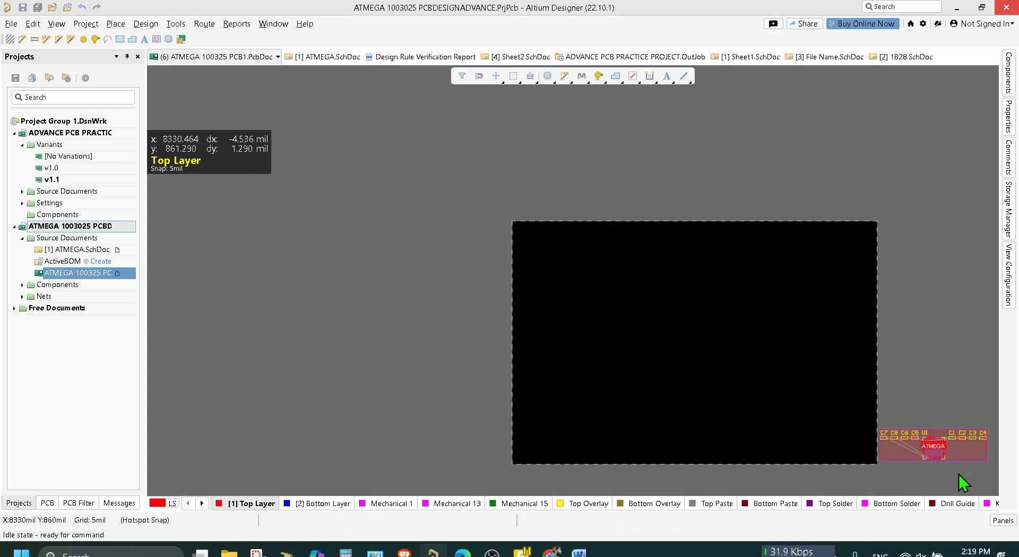
{"action": "right_click_drag", "start_coordinate": [888, 474], "coordinate": [620, 431]}
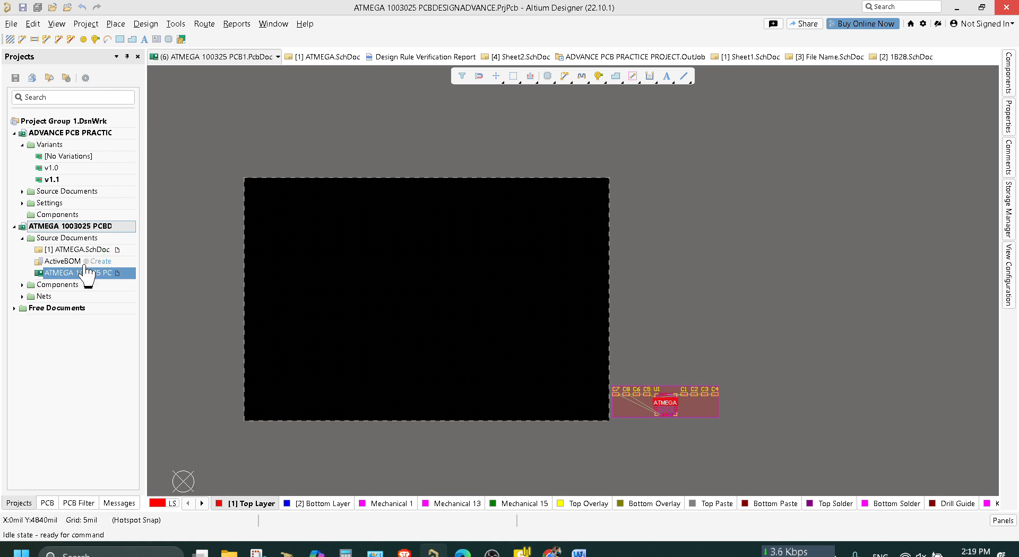
Return to the ATMEGA schematic and view the sheet's document properties.
{"action": "left_click", "coordinate": [80, 250]}
{"action": "double_click", "coordinate": [80, 250]}
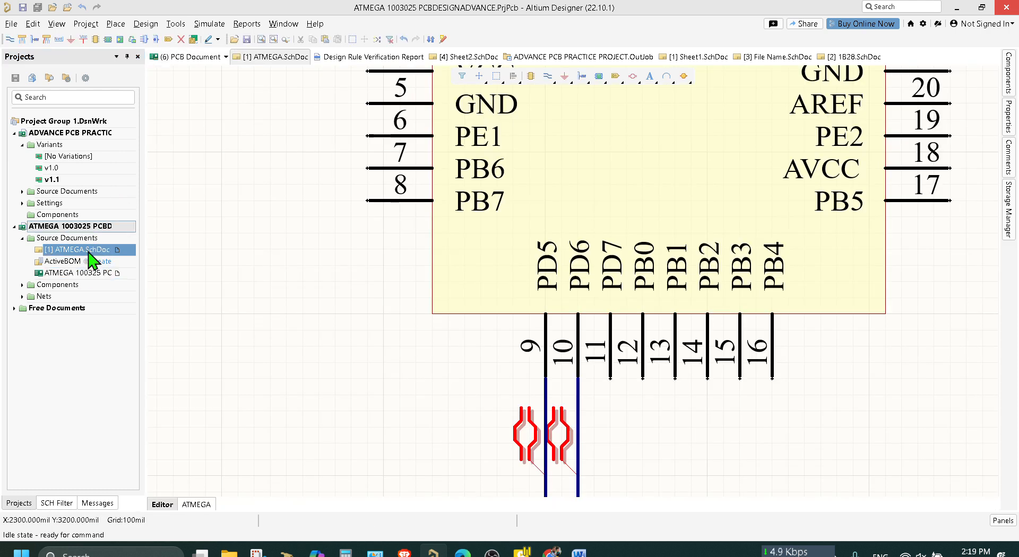
{"action": "right_click", "coordinate": [340, 316]}
{"action": "left_click", "coordinate": [266, 225]}
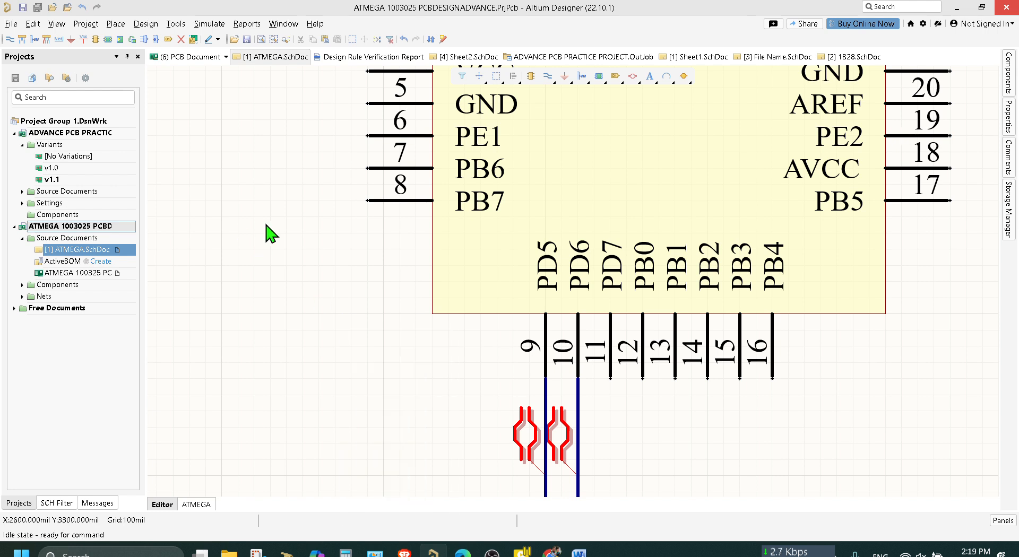
{"action": "left_click", "coordinate": [1011, 69]}
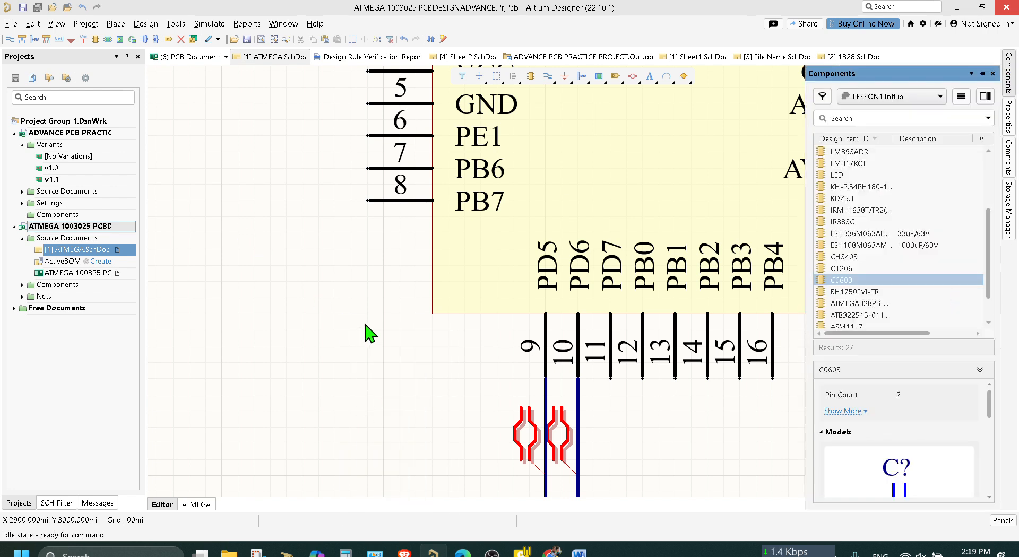
{"action": "left_click", "coordinate": [1012, 126]}
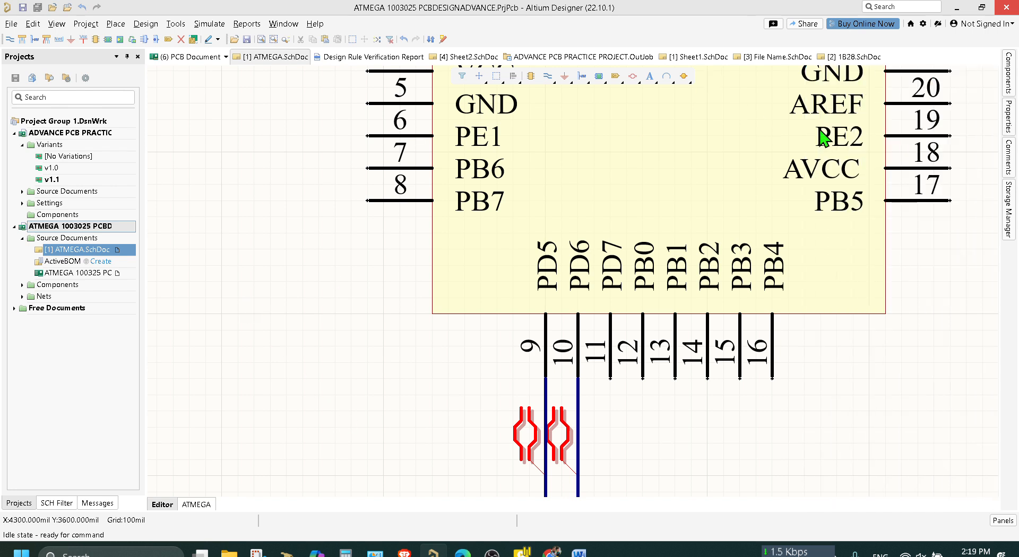
{"action": "mouse_move", "coordinate": [1011, 121]}
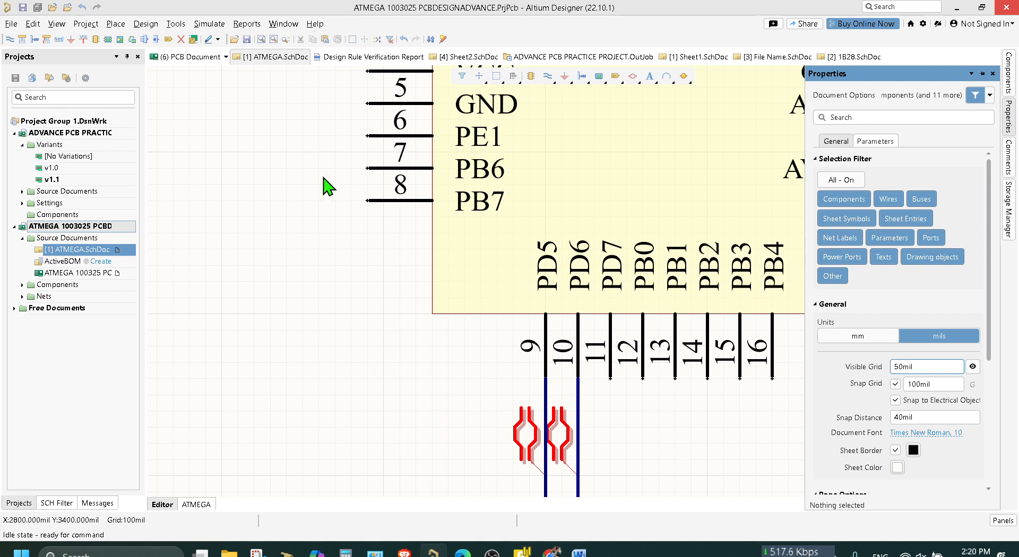
{"action": "right_click_drag", "start_coordinate": [325, 186], "coordinate": [514, 423]}
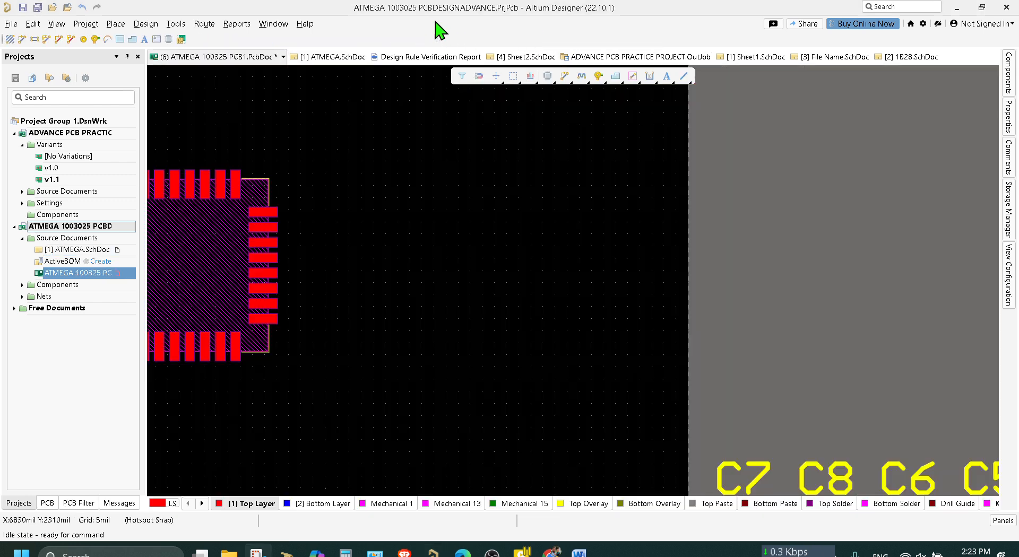
Select capacitor C5 beside the board outline on the PCB and start a Find Similar Objects search from it.
{"action": "scroll", "coordinate": [731, 193], "scroll_direction": "down", "scroll_amount": 2, "text": "ctrl"}
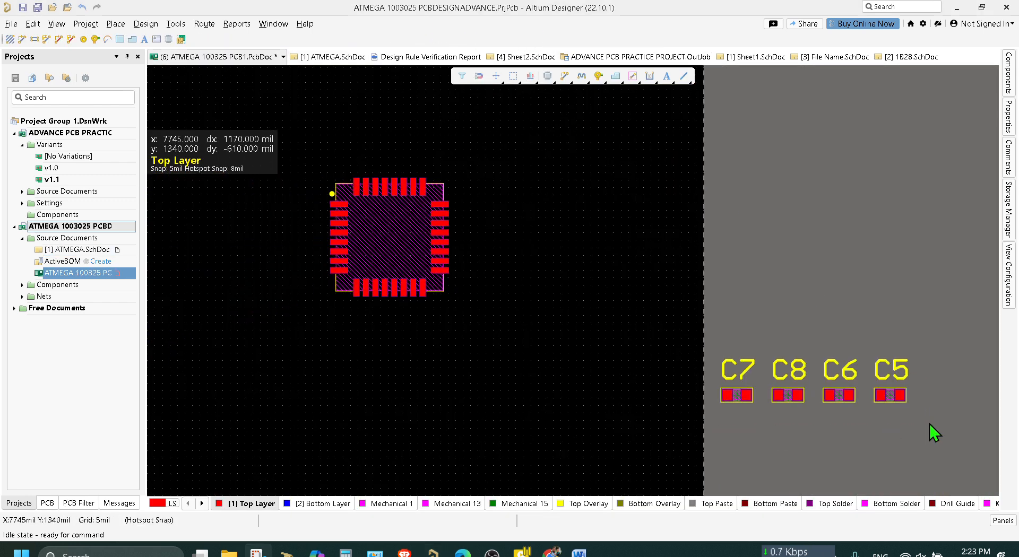
{"action": "left_click", "coordinate": [897, 373]}
{"action": "scroll", "coordinate": [905, 408], "scroll_direction": "up", "scroll_amount": 2, "text": "ctrl"}
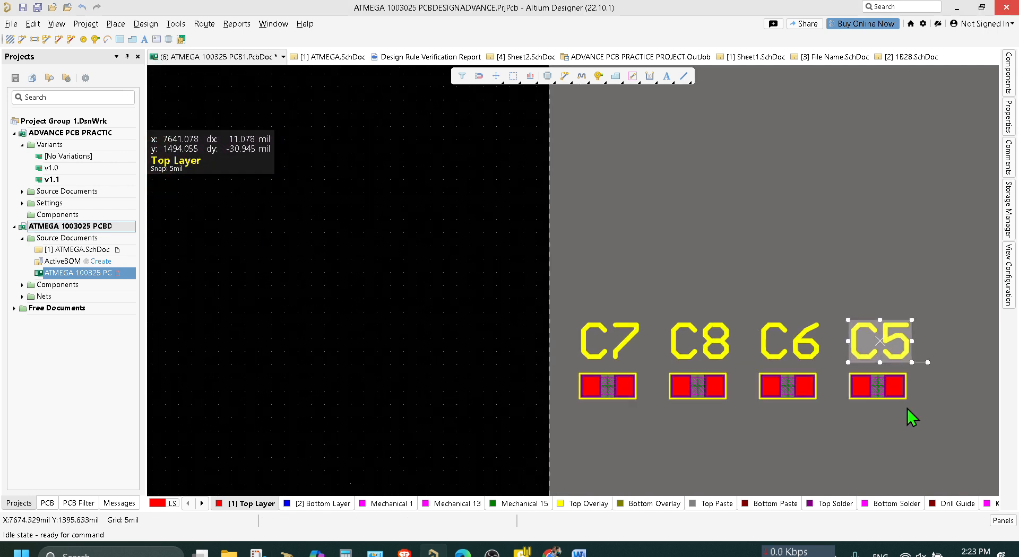
{"action": "left_click", "coordinate": [888, 389]}
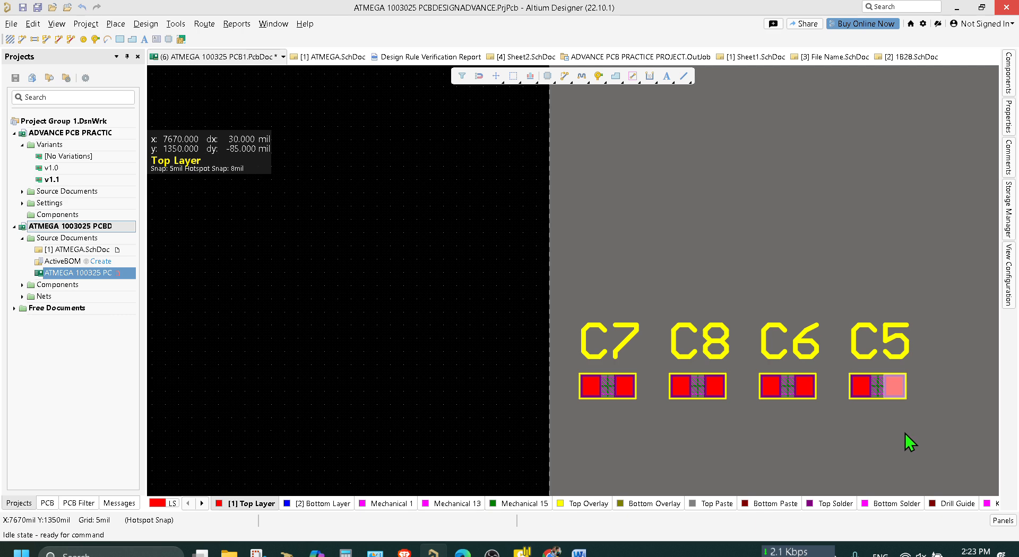
{"action": "right_click", "coordinate": [883, 386]}
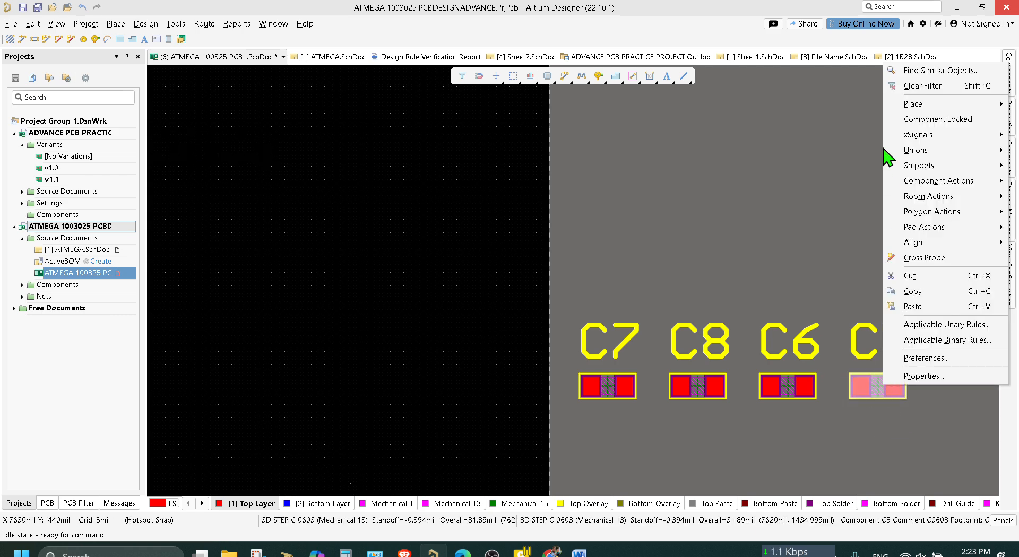
{"action": "left_click", "coordinate": [907, 71]}
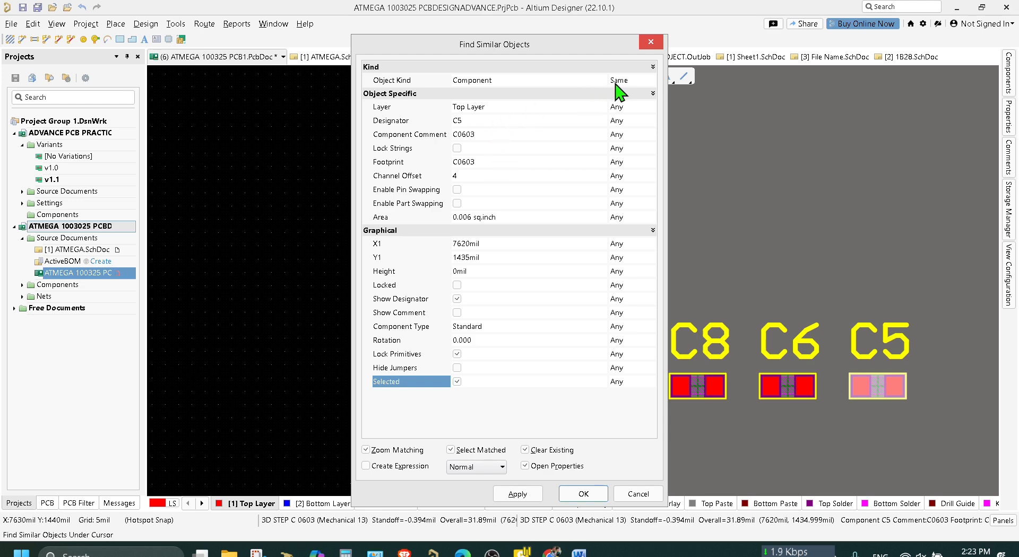
{"action": "left_click", "coordinate": [650, 81]}
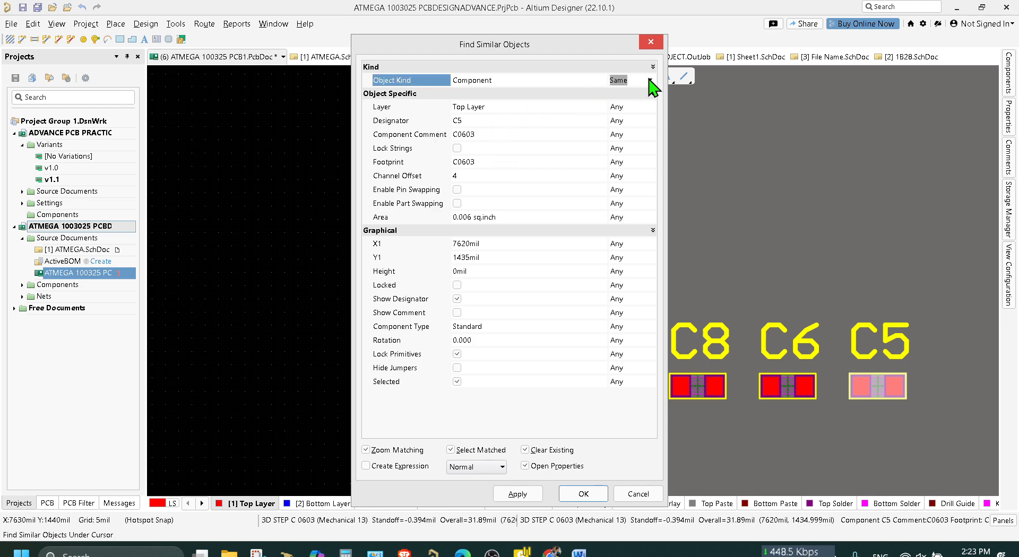
{"action": "left_click", "coordinate": [650, 80]}
{"action": "left_click", "coordinate": [650, 80]}
{"action": "left_click", "coordinate": [649, 97]}
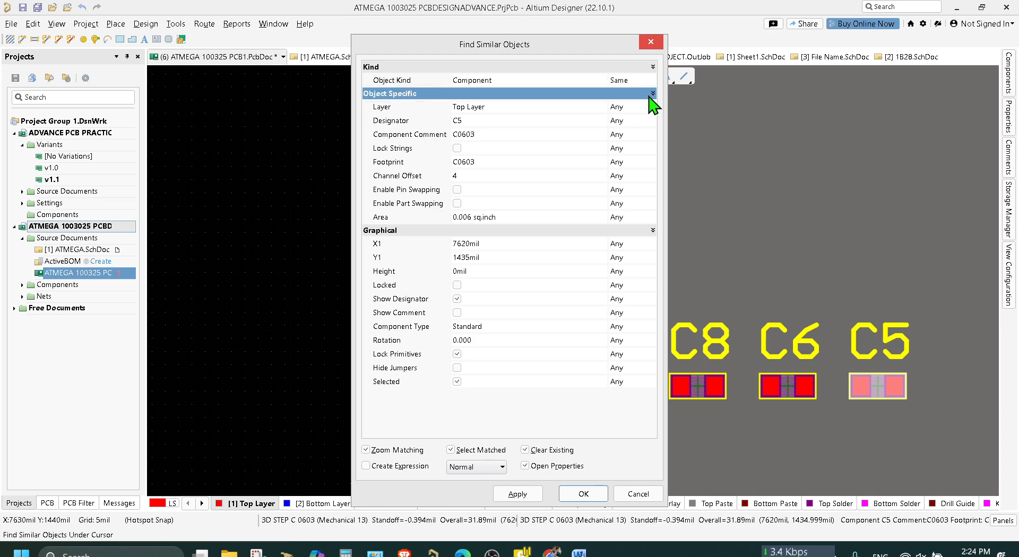
{"action": "left_click", "coordinate": [649, 97]}
{"action": "left_click", "coordinate": [649, 97]}
{"action": "left_click", "coordinate": [641, 495]}
{"action": "left_click", "coordinate": [880, 341]}
{"action": "right_click", "coordinate": [889, 342]}
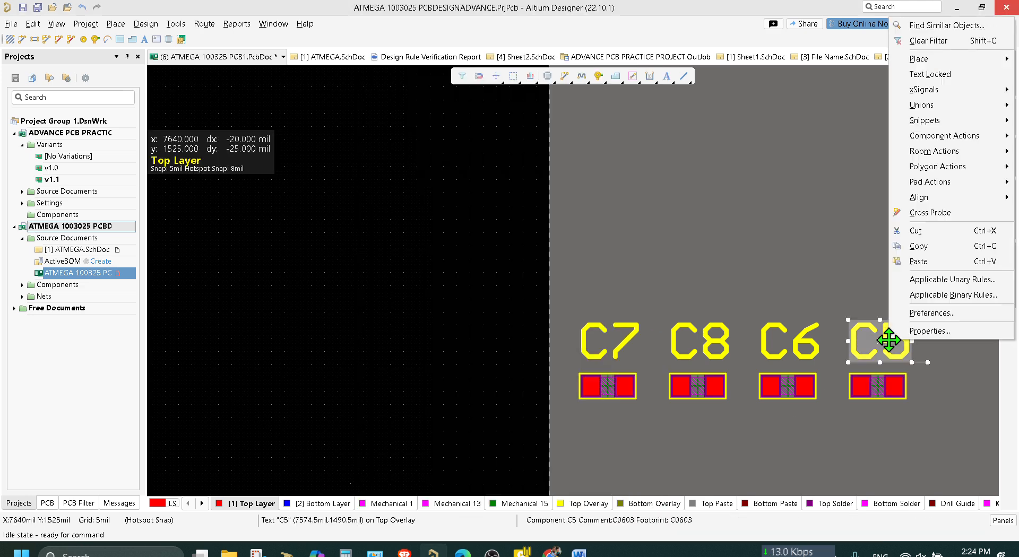
{"action": "left_click", "coordinate": [904, 24]}
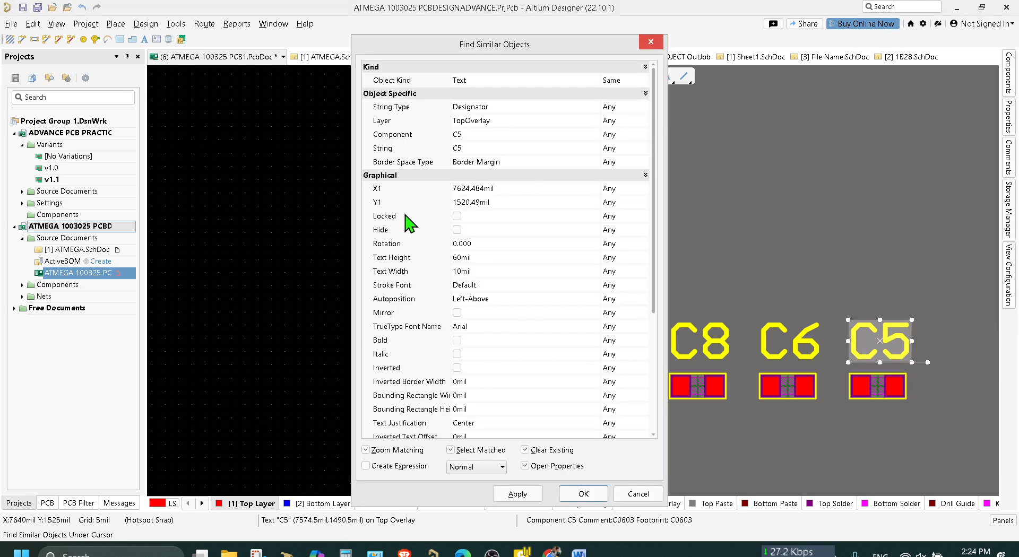
{"action": "left_click", "coordinate": [633, 80]}
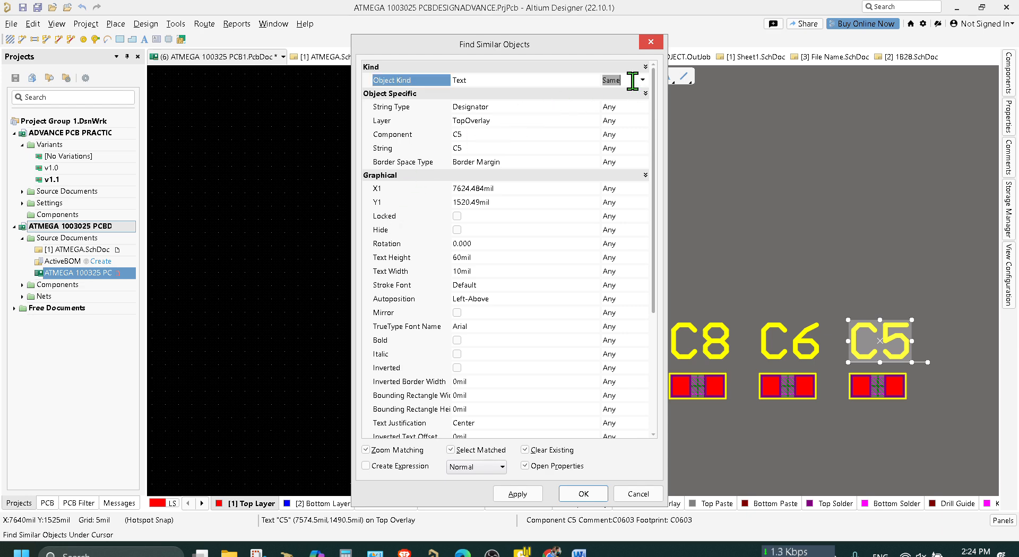
{"action": "left_click", "coordinate": [643, 80]}
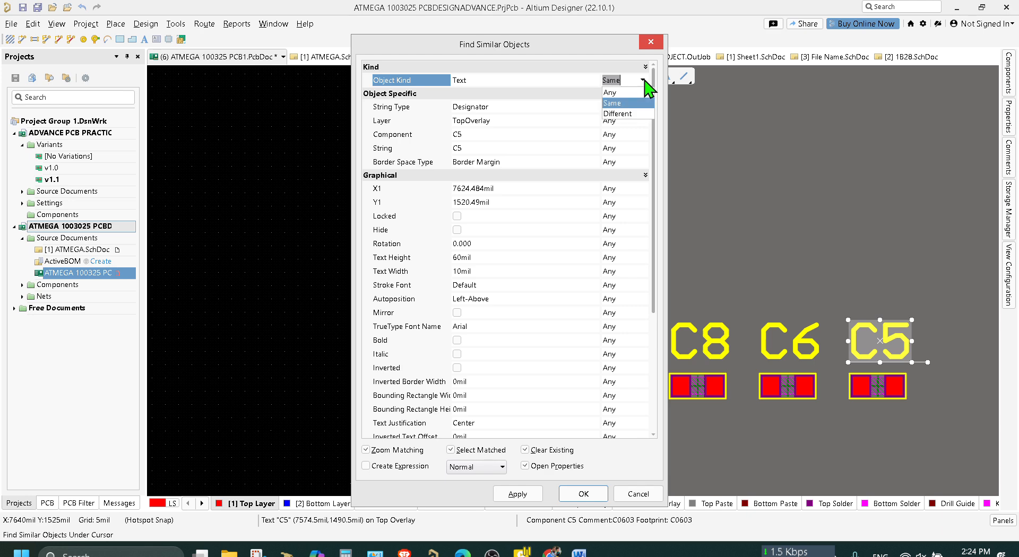
{"action": "left_click", "coordinate": [644, 80]}
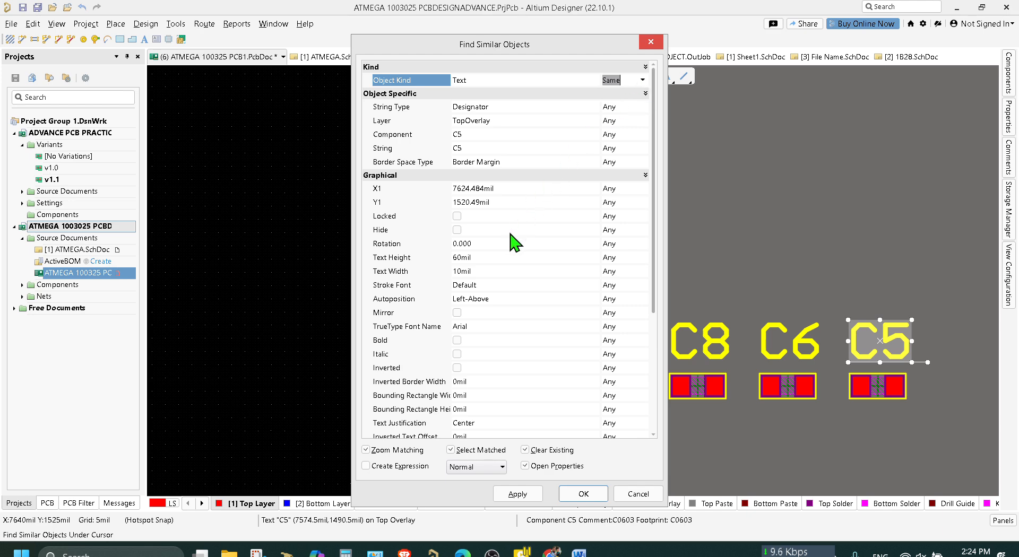
{"action": "left_click", "coordinate": [651, 43]}
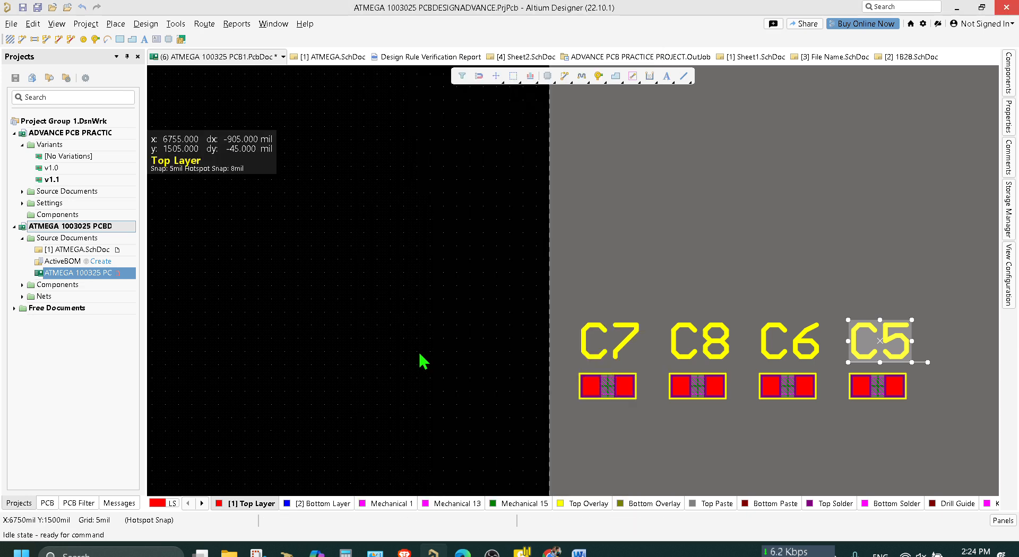
Show the designator of the microcontroller inside the board outline, leaving its comment hidden, and deselect the component.
{"action": "scroll", "coordinate": [423, 362], "scroll_direction": "down", "scroll_amount": 4, "text": "ctrl"}
{"action": "right_click_drag", "start_coordinate": [410, 375], "coordinate": [496, 364]}
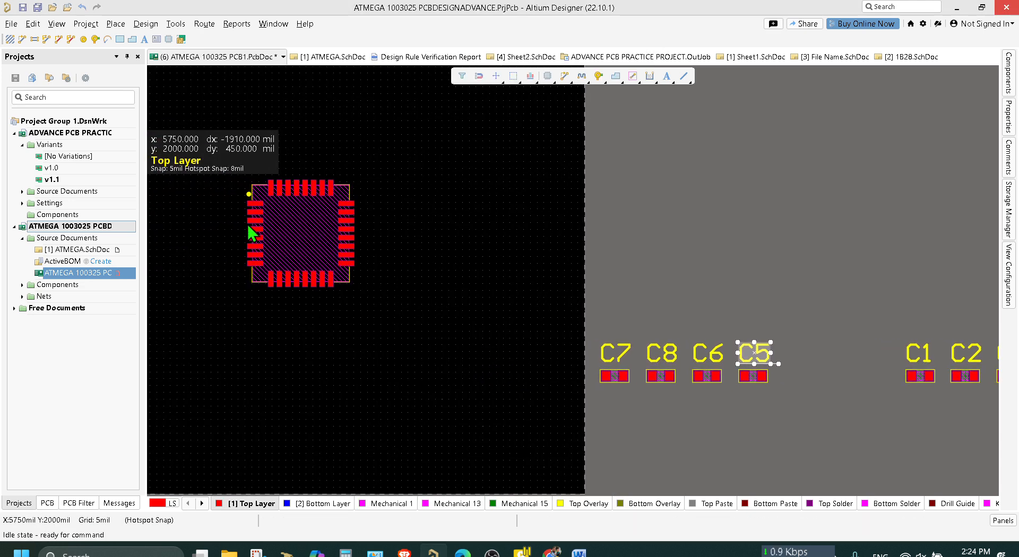
{"action": "left_click", "coordinate": [279, 239]}
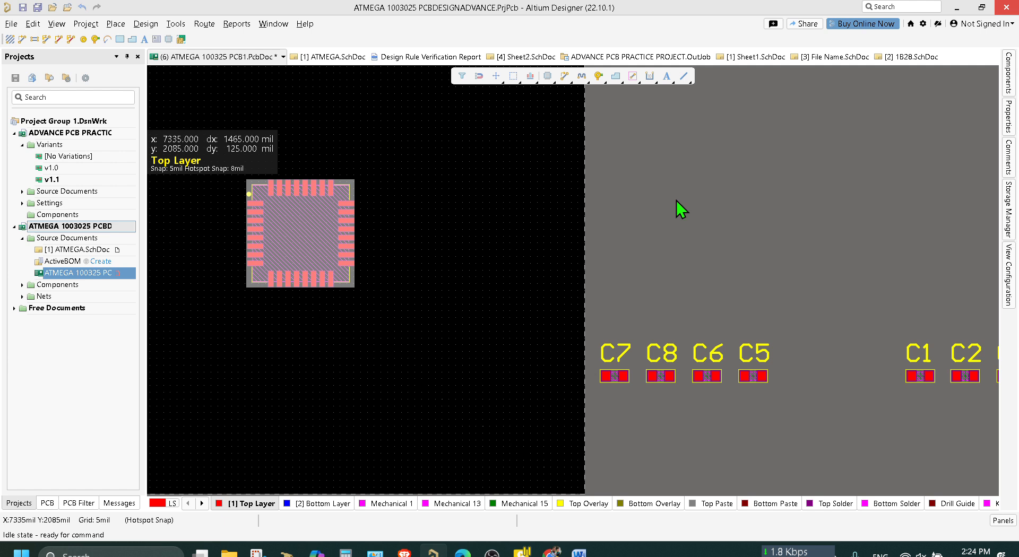
{"action": "left_click", "coordinate": [1011, 129]}
{"action": "left_click", "coordinate": [972, 235]}
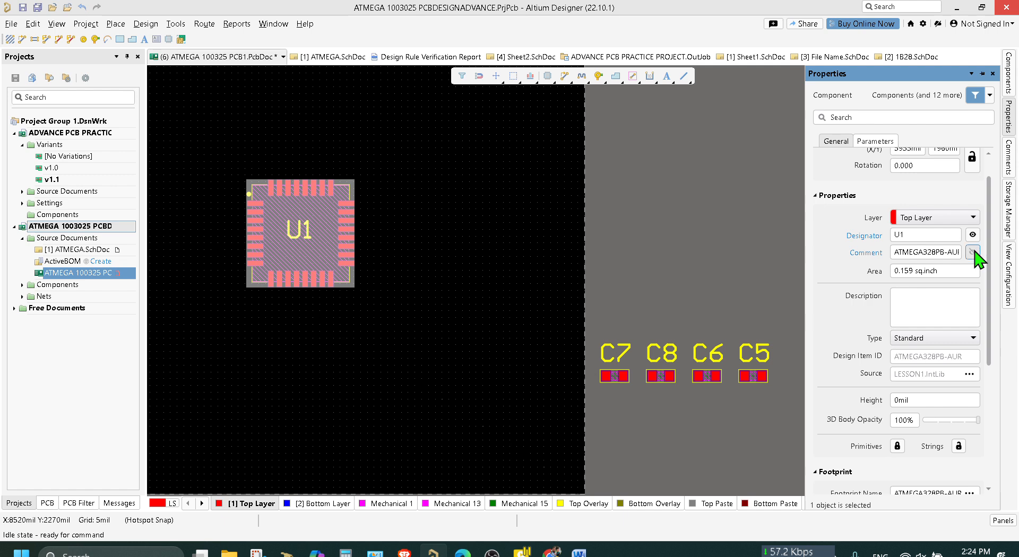
{"action": "left_click", "coordinate": [973, 252]}
{"action": "left_click", "coordinate": [974, 256]}
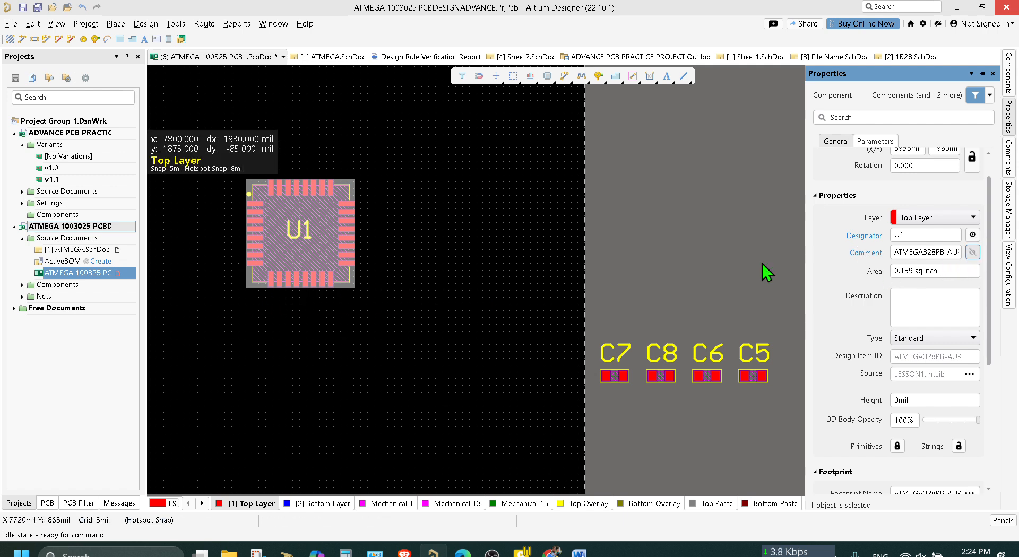
{"action": "left_click", "coordinate": [692, 267]}
Select all eight capacitors, C1 to C8, beside the board outline.
{"action": "scroll", "coordinate": [692, 267], "scroll_direction": "down", "scroll_amount": 2, "text": "ctrl"}
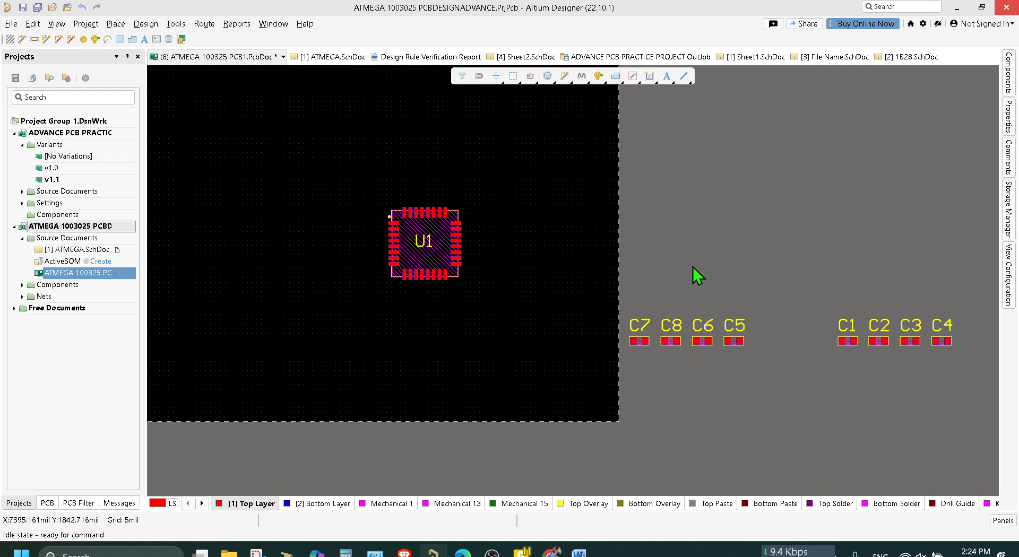
{"action": "scroll", "coordinate": [692, 267], "scroll_direction": "down", "scroll_amount": 1, "text": "ctrl"}
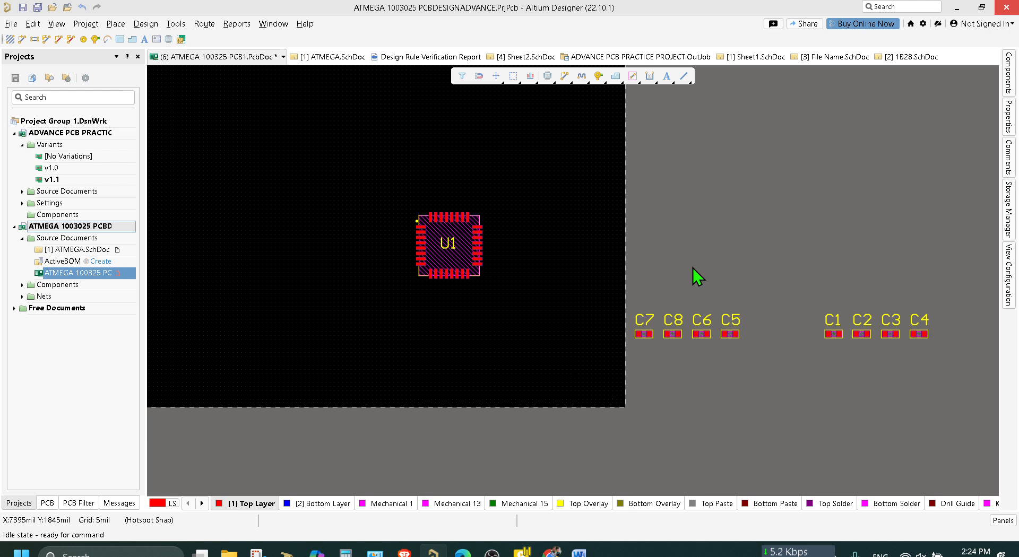
{"action": "left_click_drag", "start_coordinate": [923, 360], "coordinate": [573, 261]}
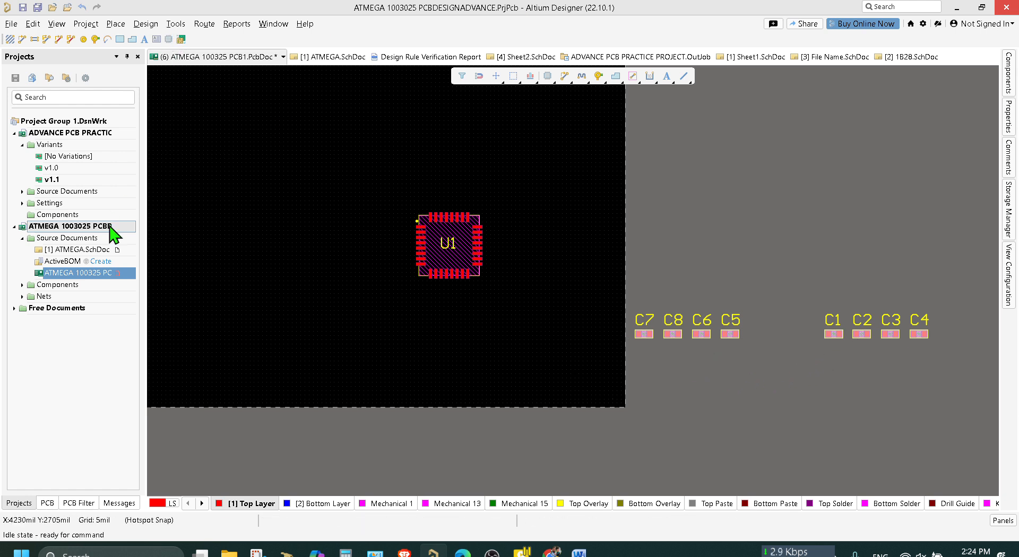
Open the ATMEGA schematic, clear the selection, and examine the capacitor, differential pair and ground connections around U1.
{"action": "double_click", "coordinate": [60, 251]}
{"action": "scroll", "coordinate": [535, 287], "scroll_direction": "down", "scroll_amount": 3, "text": "ctrl"}
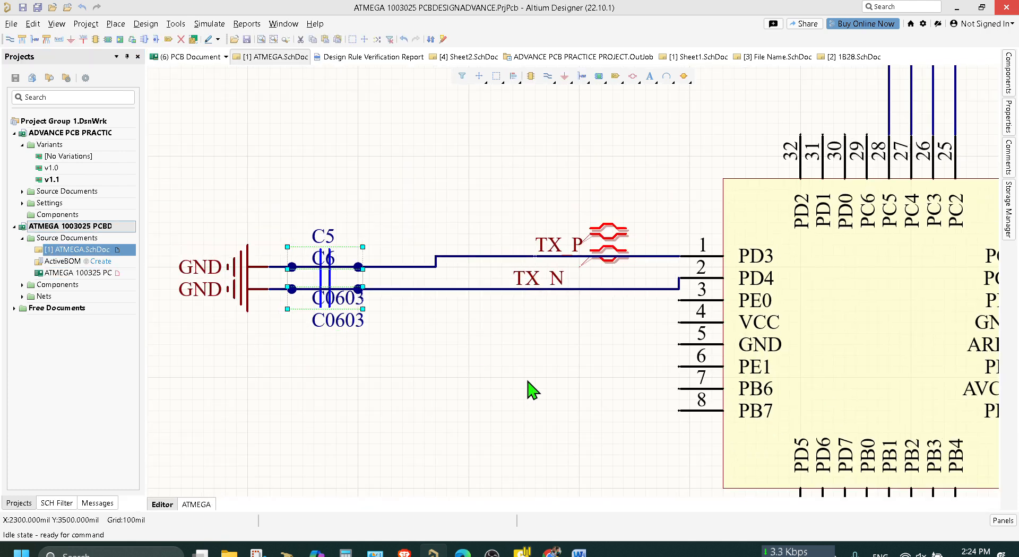
{"action": "right_click_drag", "start_coordinate": [555, 371], "coordinate": [218, 465]}
{"action": "right_click_drag", "start_coordinate": [297, 207], "coordinate": [261, 287]}
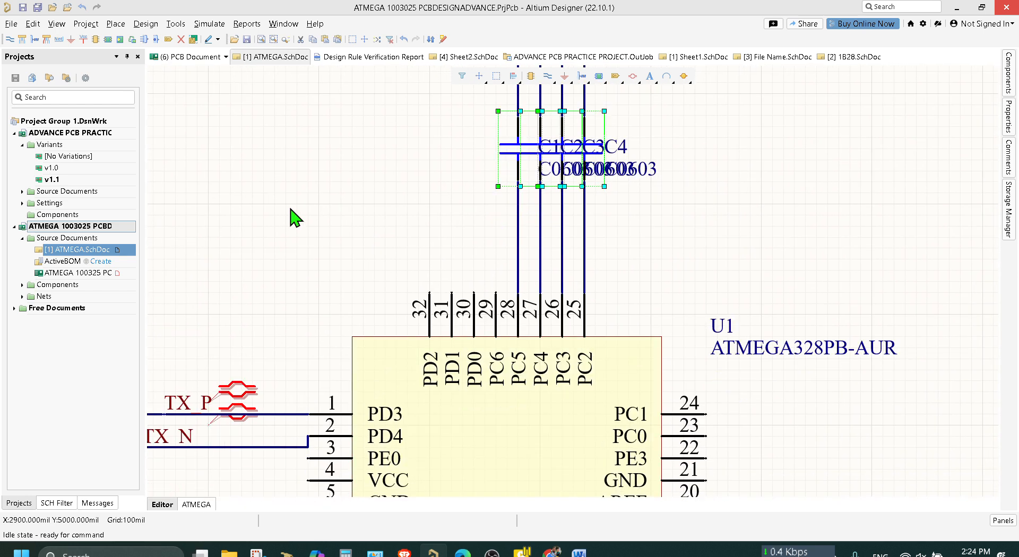
{"action": "left_click", "coordinate": [292, 208]}
{"action": "scroll", "coordinate": [718, 259], "scroll_direction": "down", "scroll_amount": 1, "text": "ctrl"}
{"action": "scroll", "coordinate": [722, 269], "scroll_direction": "down", "scroll_amount": 2, "text": "ctrl"}
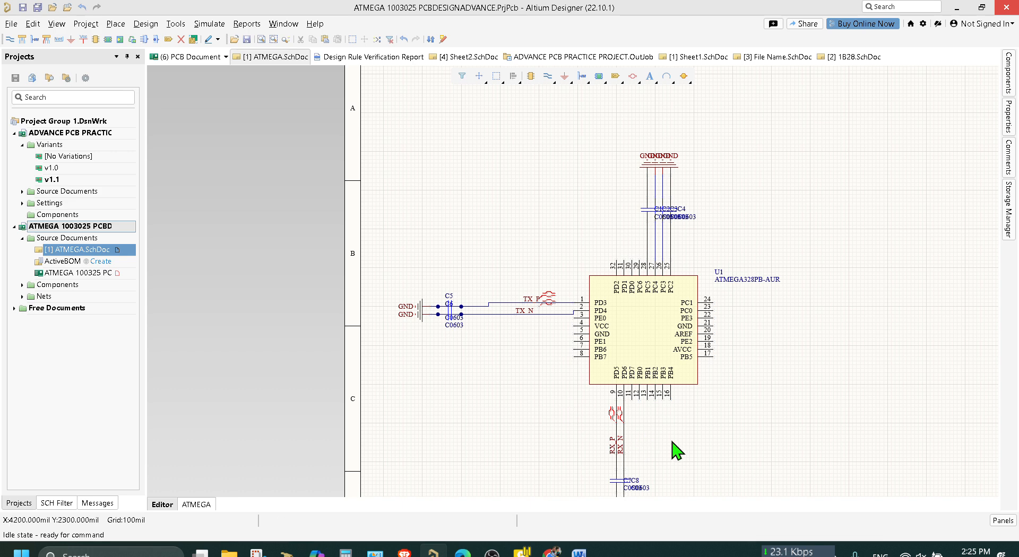
{"action": "scroll", "coordinate": [677, 451], "scroll_direction": "down", "scroll_amount": 3}
{"action": "scroll", "coordinate": [672, 435], "scroll_direction": "up", "scroll_amount": 3, "text": "ctrl"}
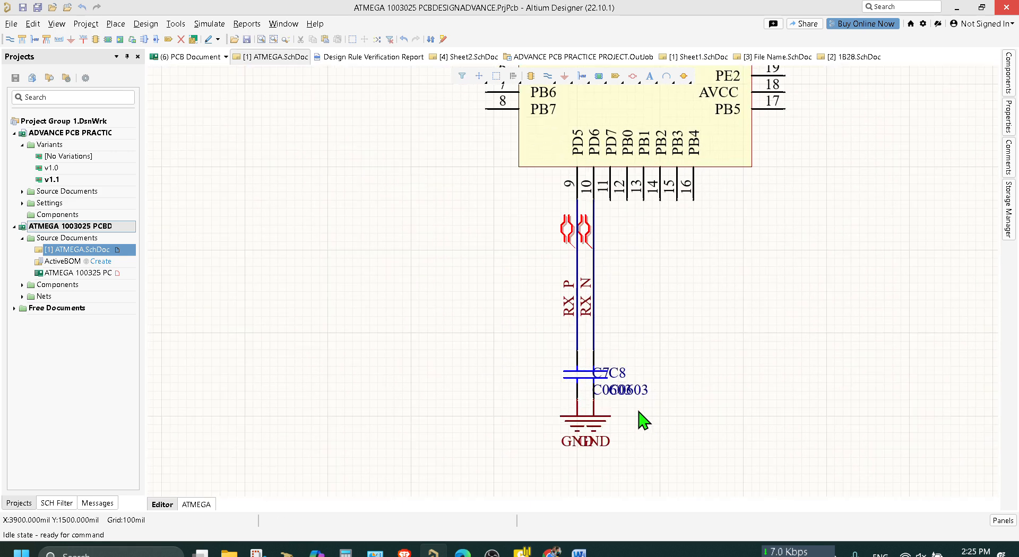
{"action": "right_click_drag", "start_coordinate": [778, 323], "coordinate": [789, 513]}
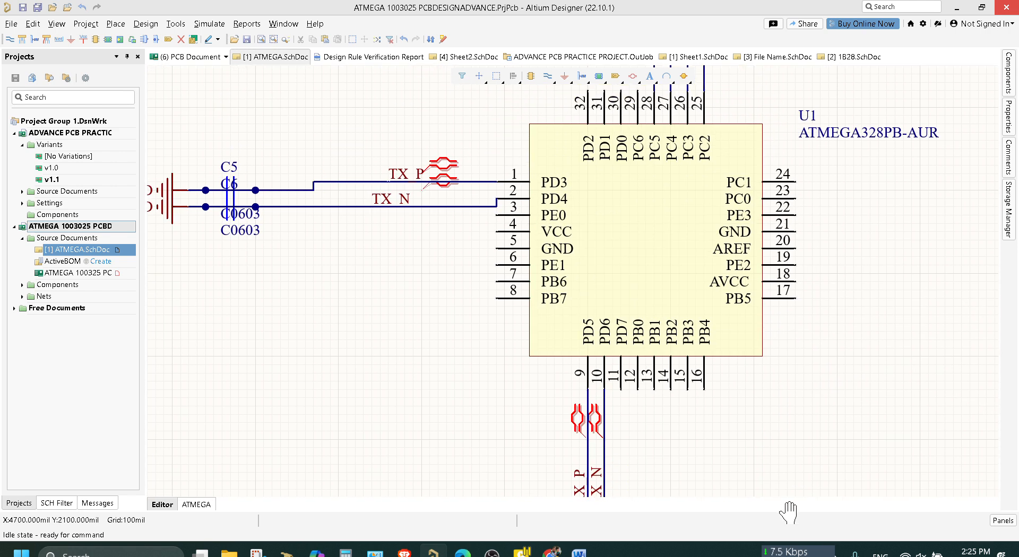
{"action": "right_click_drag", "start_coordinate": [852, 396], "coordinate": [854, 474]}
{"action": "right_click_drag", "start_coordinate": [898, 381], "coordinate": [892, 428]}
{"action": "right_click_drag", "start_coordinate": [902, 341], "coordinate": [891, 428]}
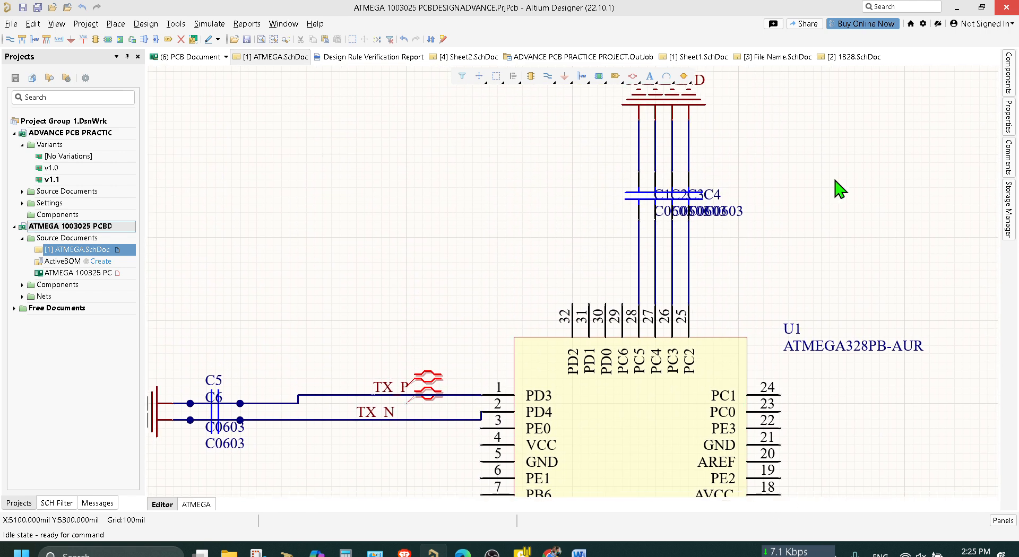
{"action": "right_click_drag", "start_coordinate": [822, 144], "coordinate": [845, 249]}
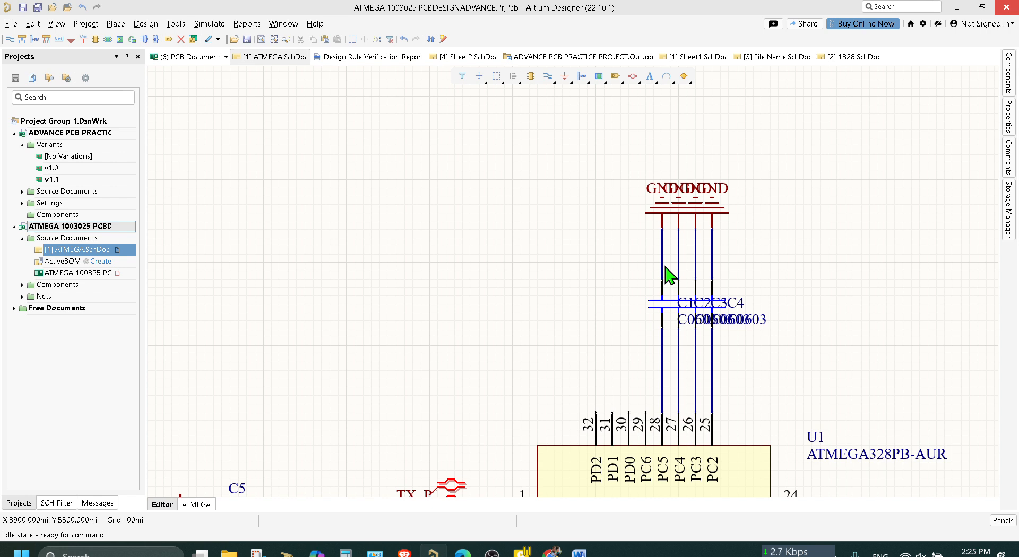
Delete the two GND power ports above capacitors C1 and C2, on the wires to pins 28 and 27.
{"action": "left_click", "coordinate": [665, 213]}
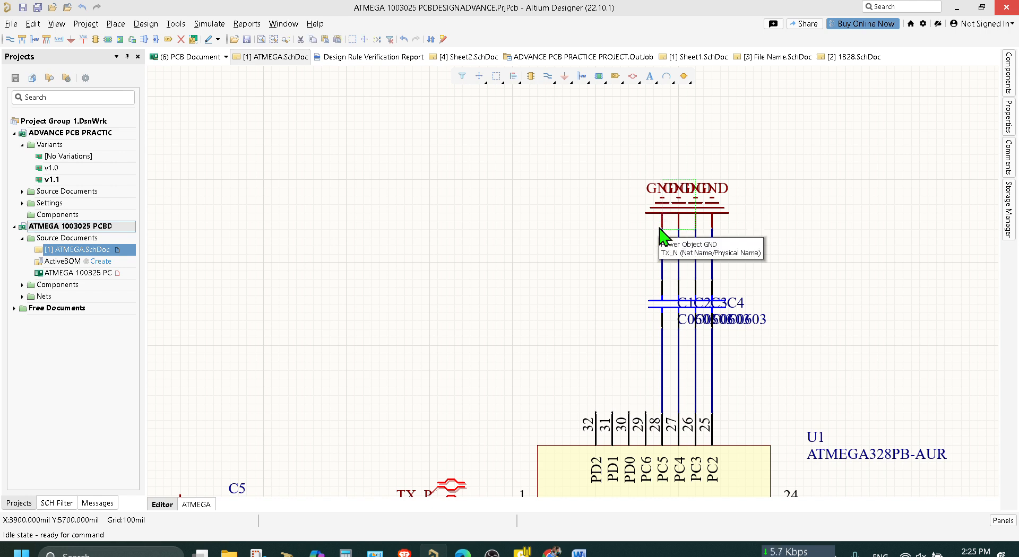
{"action": "left_click_drag", "start_coordinate": [665, 234], "coordinate": [659, 227]}
{"action": "key", "text": "ctrl+Left"}
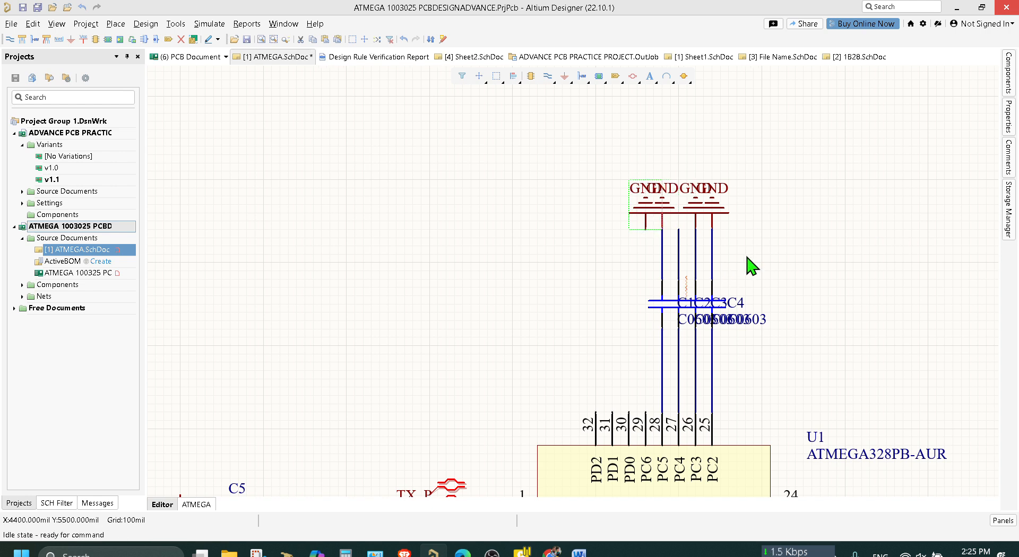
{"action": "key", "text": "Delete"}
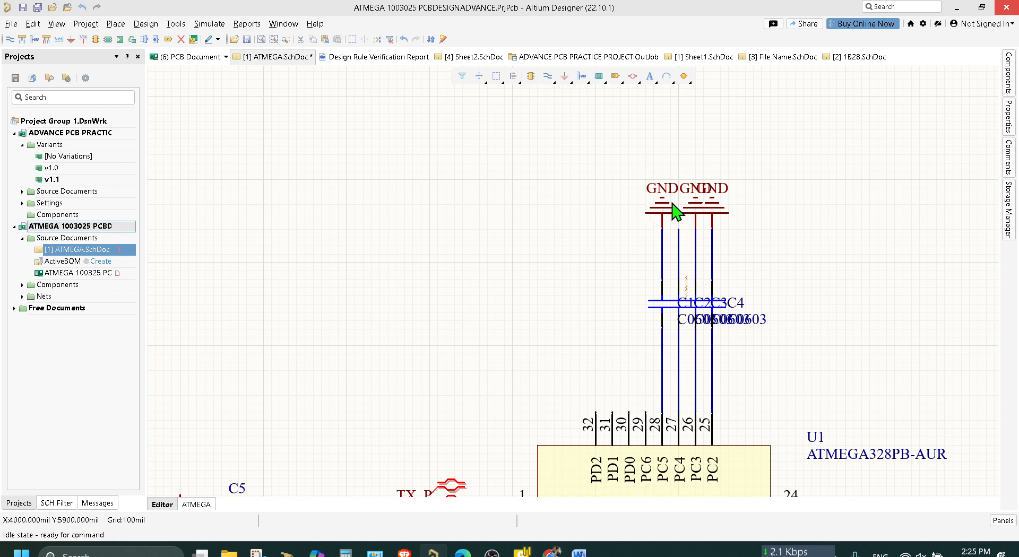
{"action": "left_click", "coordinate": [657, 207]}
{"action": "key", "text": "Delete"}
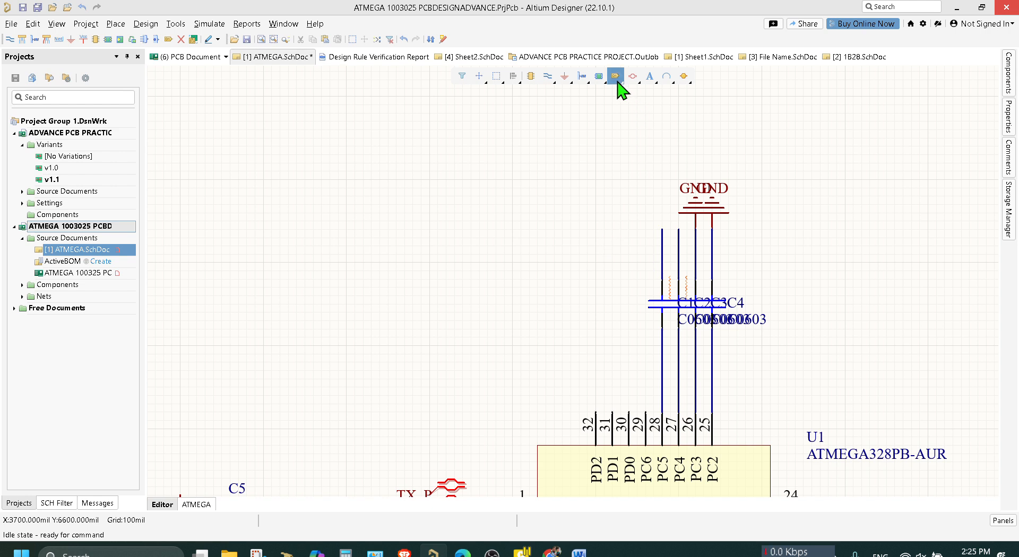
Place sideways GND power ports on the wires above capacitors C1 and C2, and save the schematic.
{"action": "left_click", "coordinate": [565, 76]}
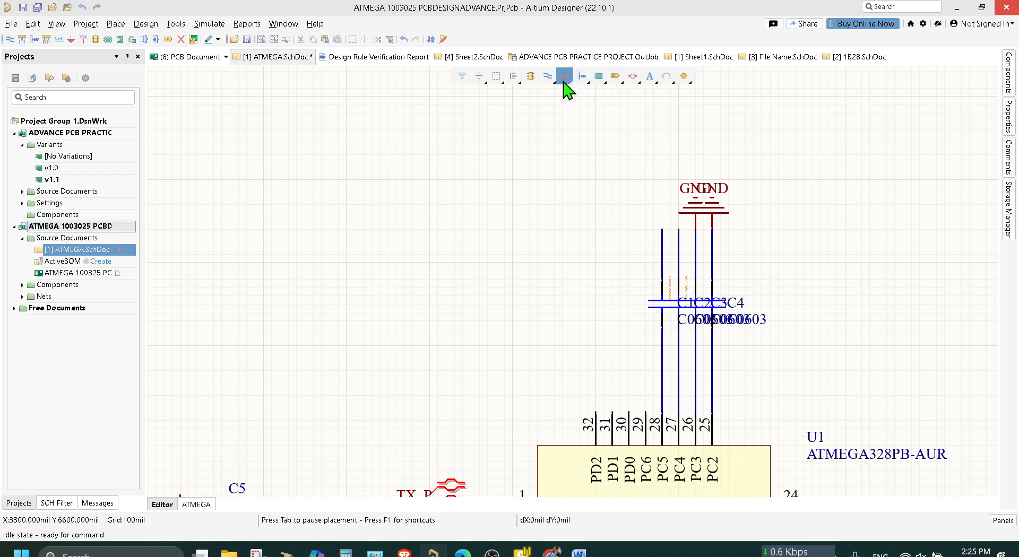
{"action": "left_click", "coordinate": [662, 246]}
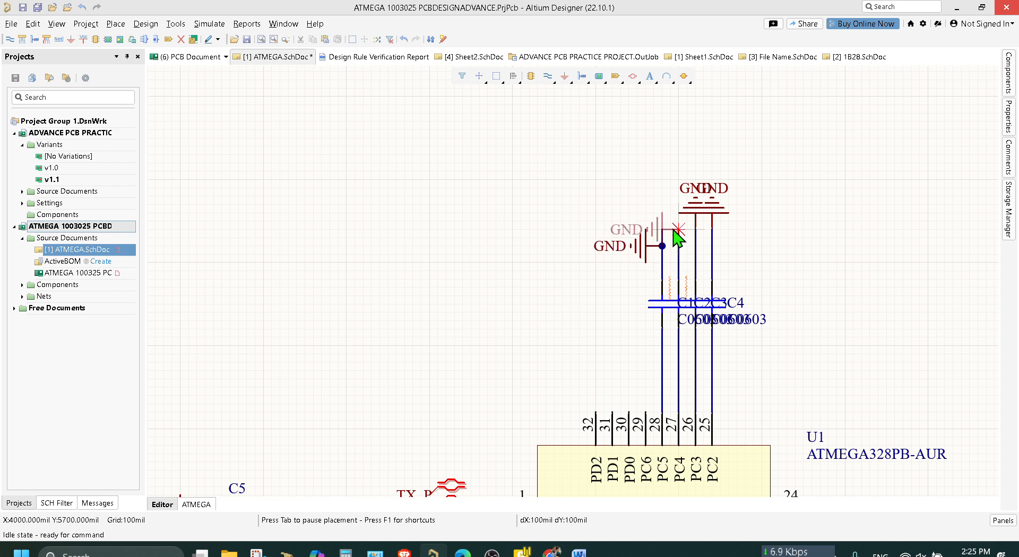
{"action": "left_click", "coordinate": [675, 230]}
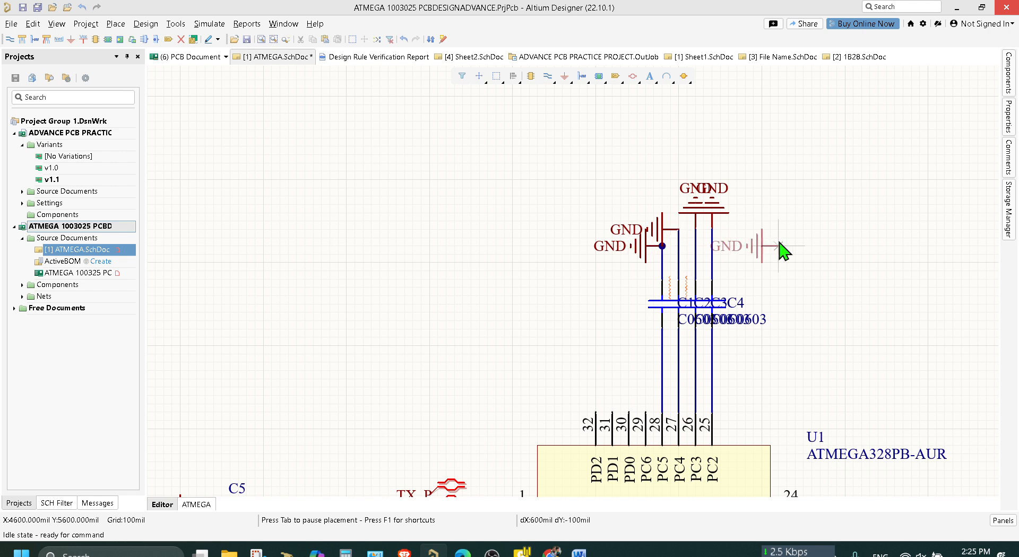
{"action": "right_click", "coordinate": [827, 229]}
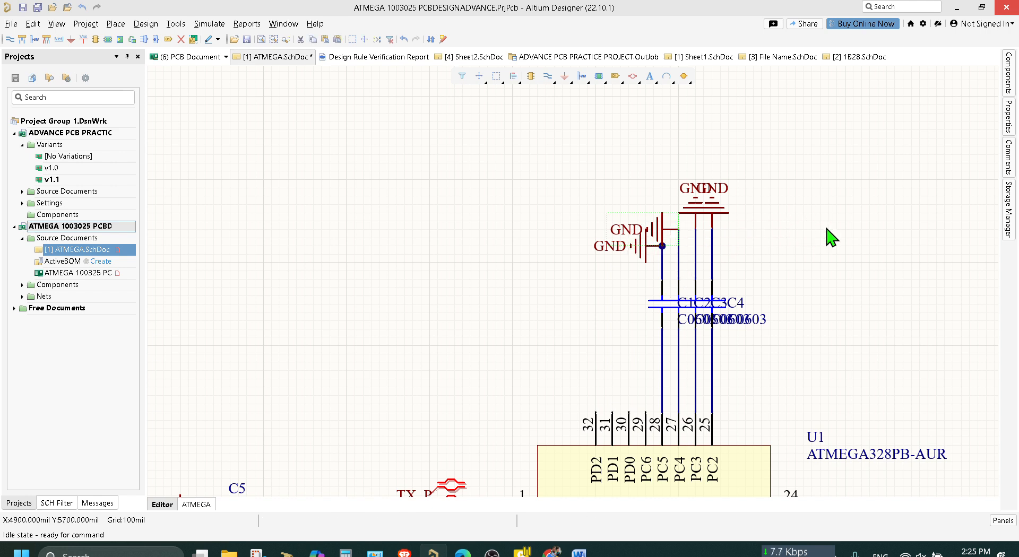
{"action": "key", "text": "ctrl+s"}
{"action": "scroll", "coordinate": [831, 252], "scroll_direction": "down", "scroll_amount": 10}
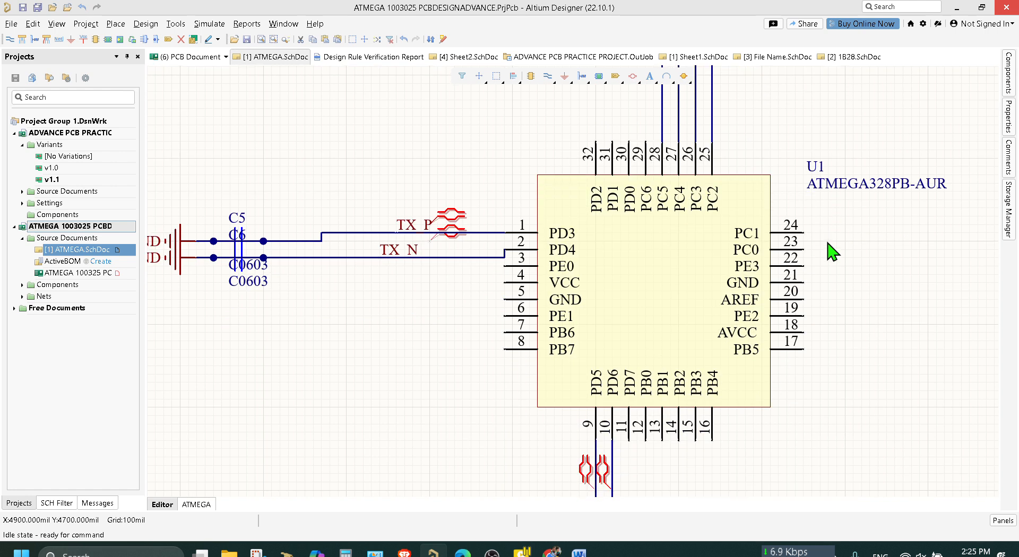
{"action": "left_click", "coordinate": [262, 131]}
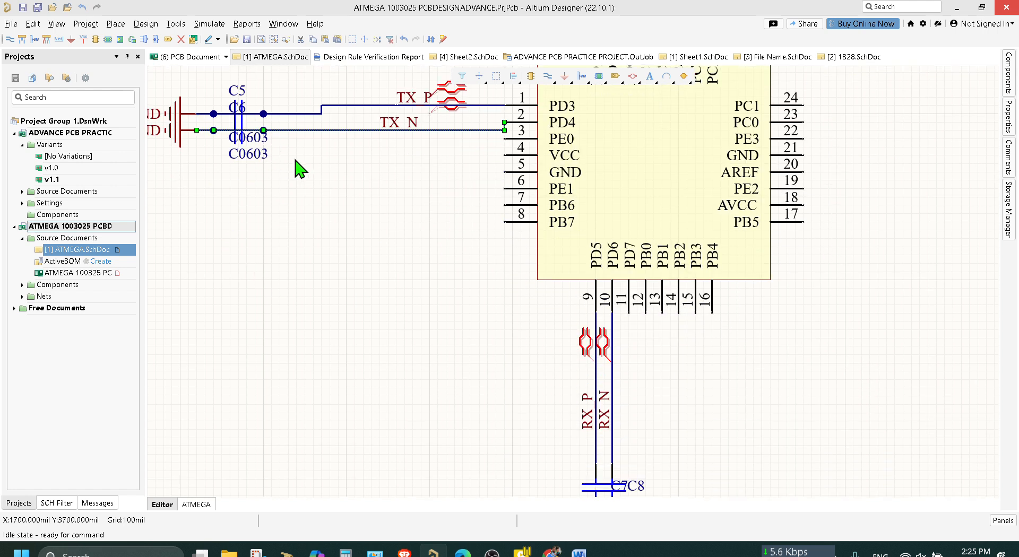
{"action": "key", "text": "Delete"}
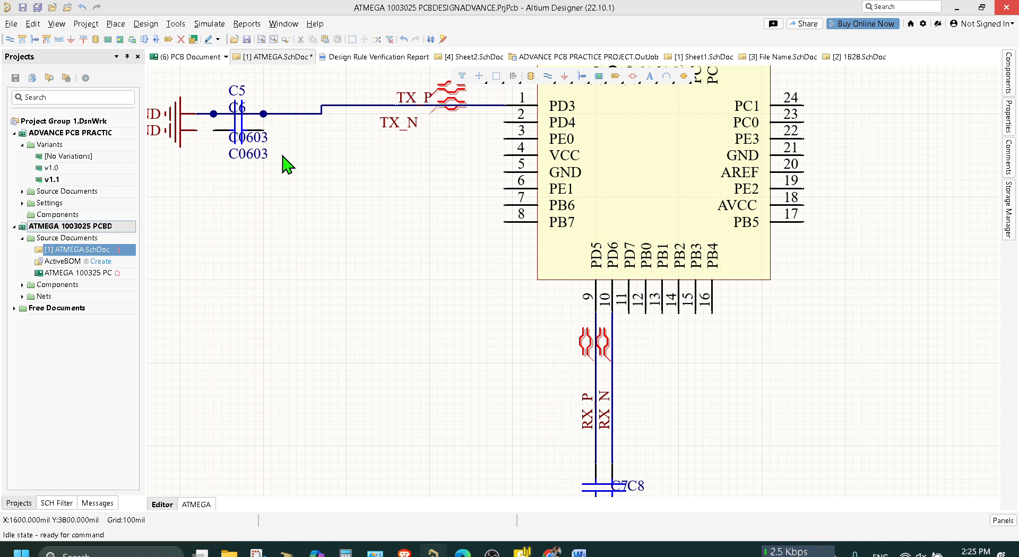
{"action": "key", "text": "ctrl+w"}
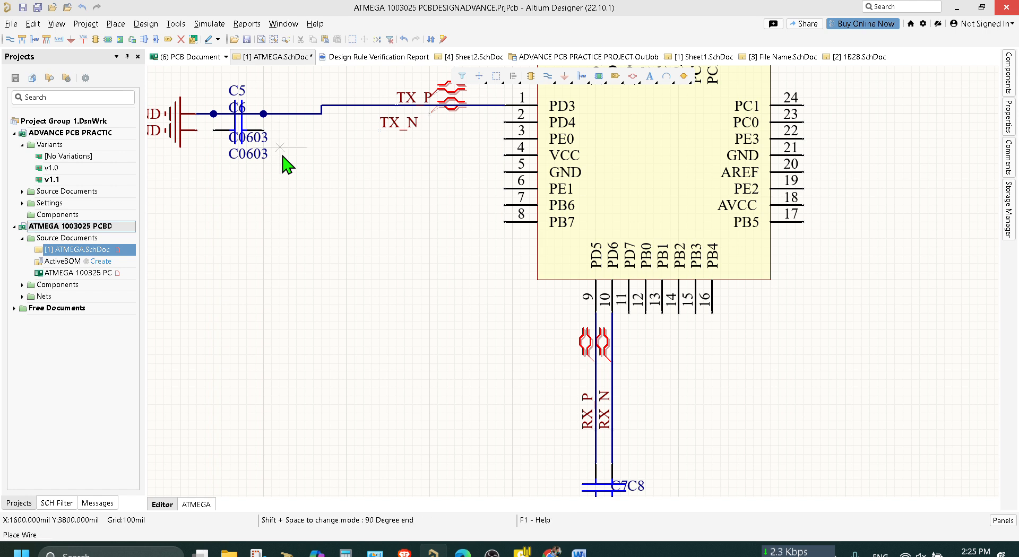
{"action": "key", "text": "Escape"}
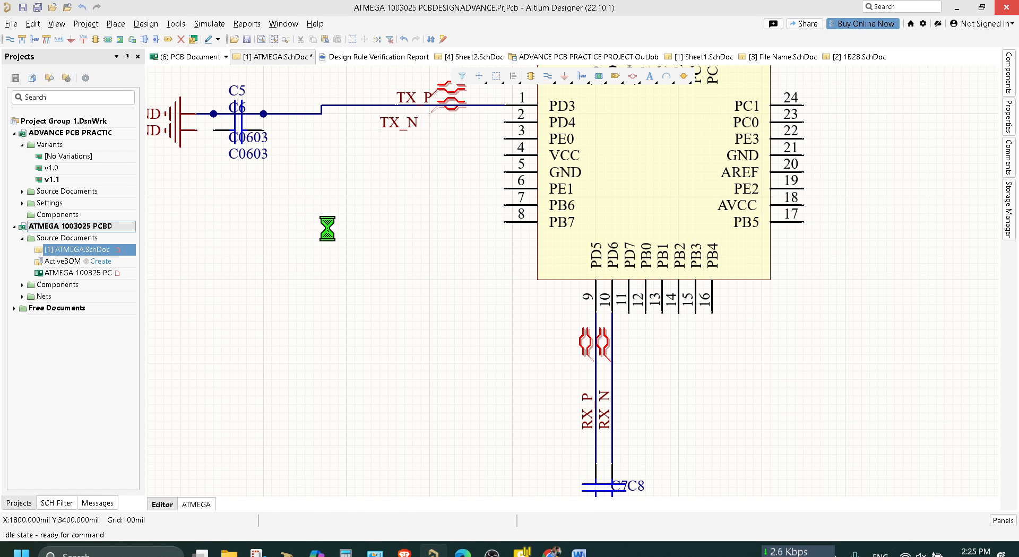
{"action": "key", "text": "ctrl+z"}
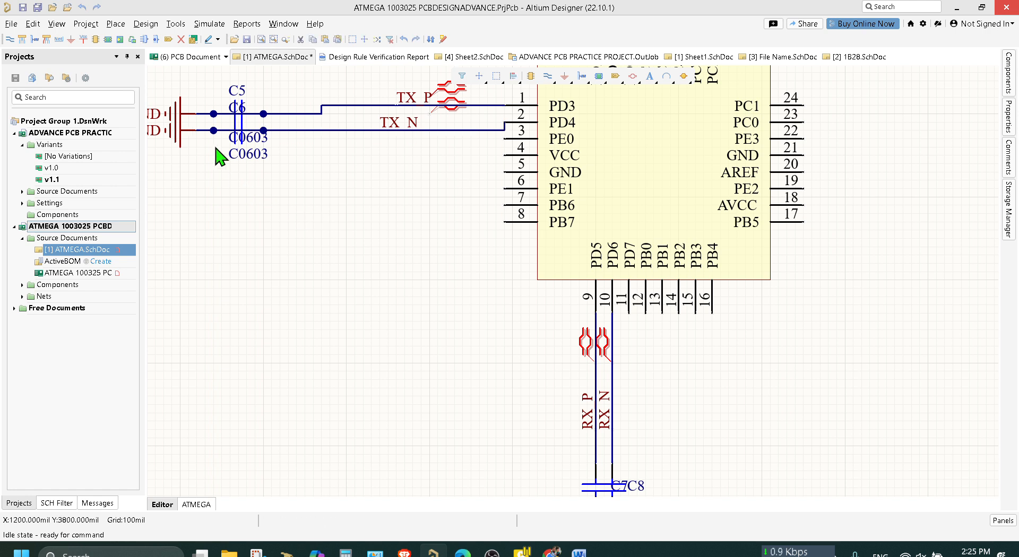
Move the GND power port on the TX_N wire down and away from the GND port of the TX_P wire.
{"action": "left_click", "coordinate": [246, 203]}
{"action": "left_click", "coordinate": [170, 134]}
{"action": "left_click_drag", "start_coordinate": [170, 134], "coordinate": [198, 192]}
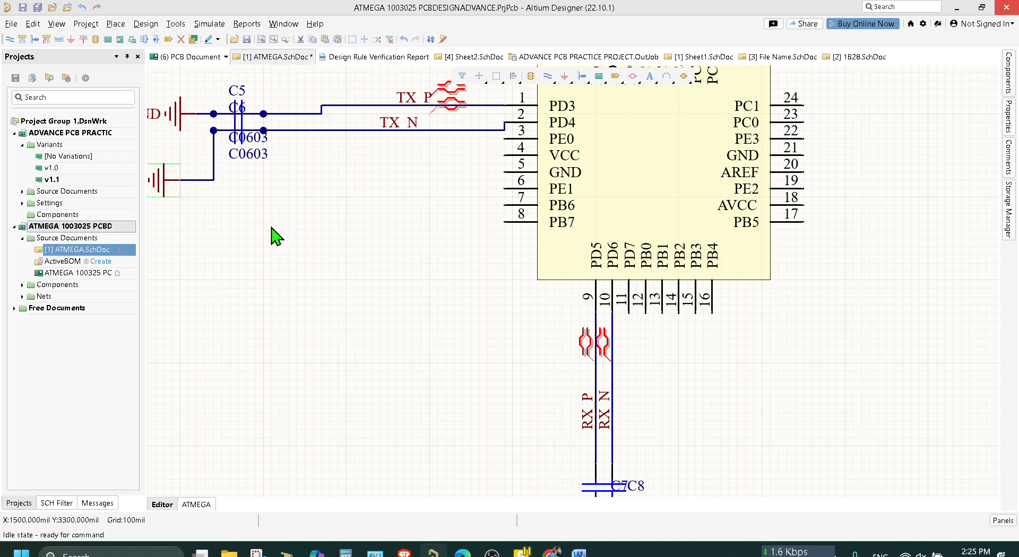
Spread the two GND power ports below capacitors C7 and C8 apart to opposite sides, keeping them wired, and save the schematic.
{"action": "scroll", "coordinate": [504, 332], "scroll_direction": "down", "scroll_amount": 2}
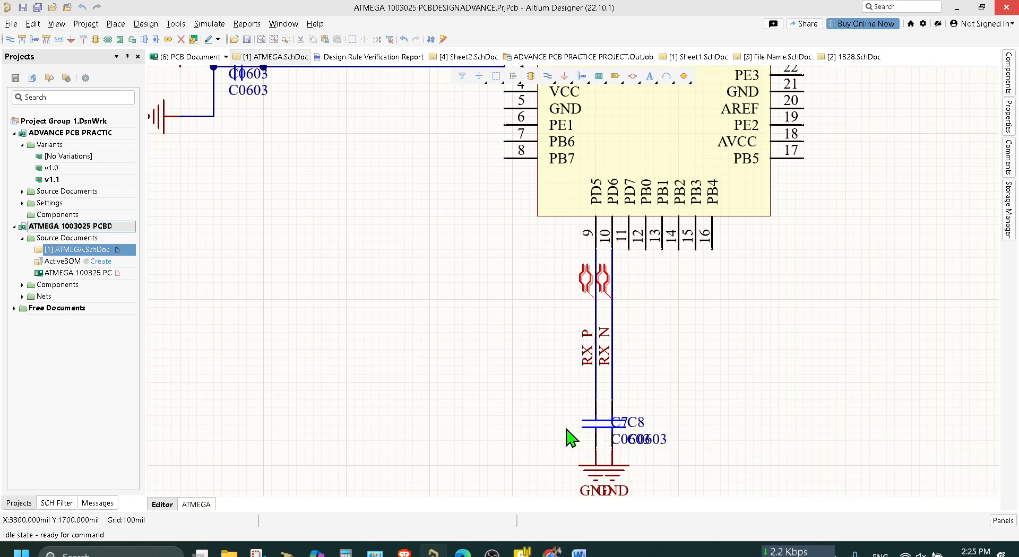
{"action": "scroll", "coordinate": [609, 417], "scroll_direction": "down", "scroll_amount": 2}
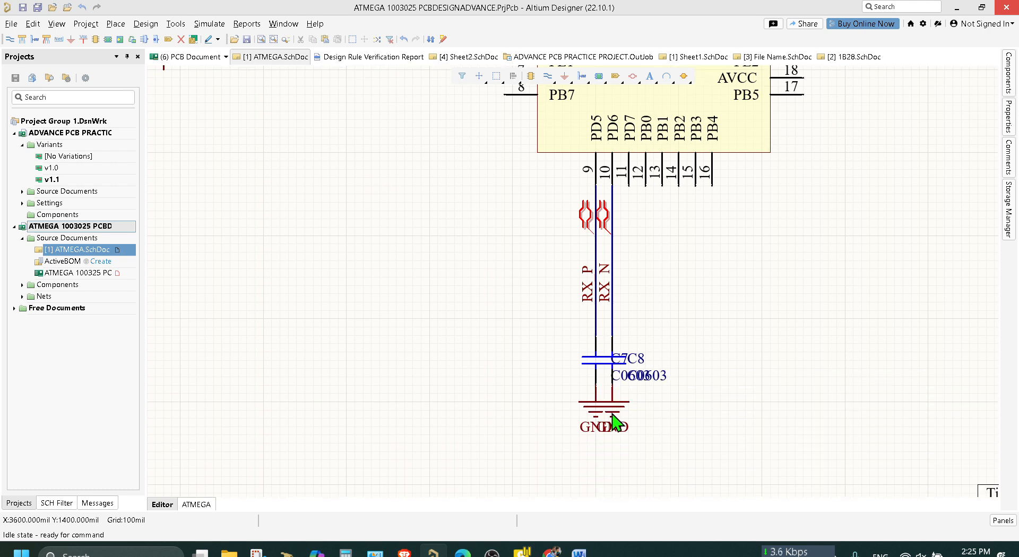
{"action": "left_click", "coordinate": [613, 408]}
{"action": "left_click_drag", "start_coordinate": [614, 408], "coordinate": [661, 407]}
{"action": "left_click", "coordinate": [597, 410]}
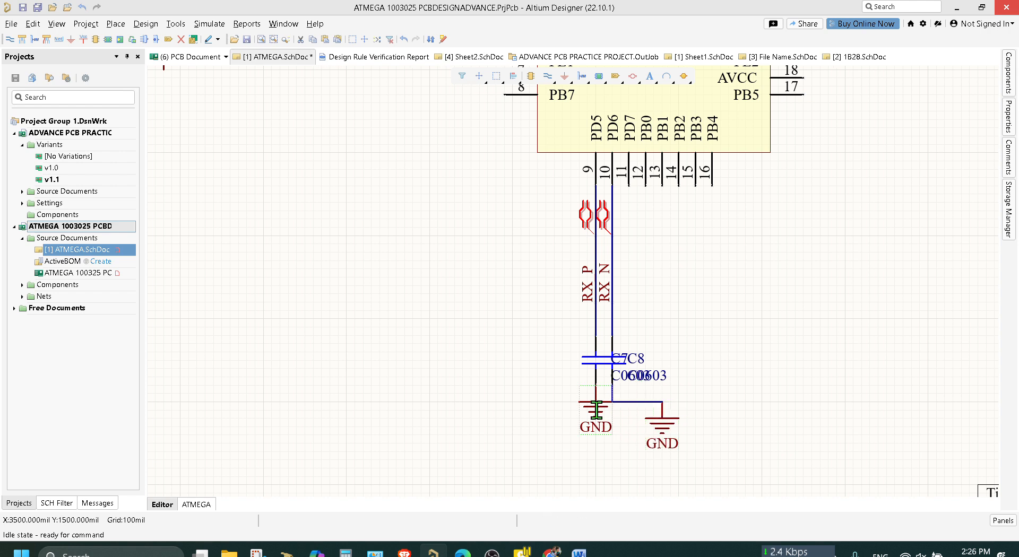
{"action": "double_click", "coordinate": [590, 412]}
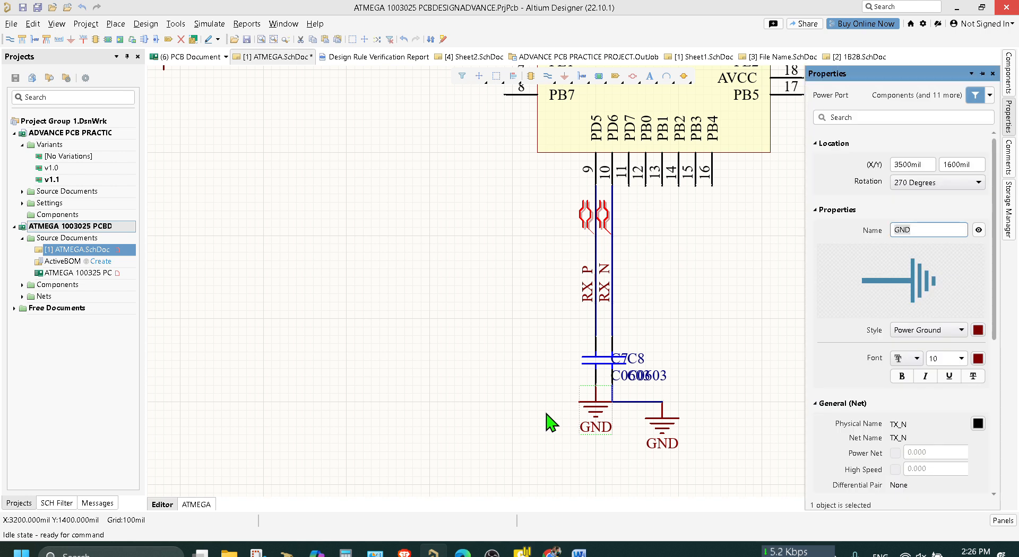
{"action": "left_click_drag", "start_coordinate": [590, 412], "coordinate": [546, 399]}
{"action": "left_click", "coordinate": [509, 345]}
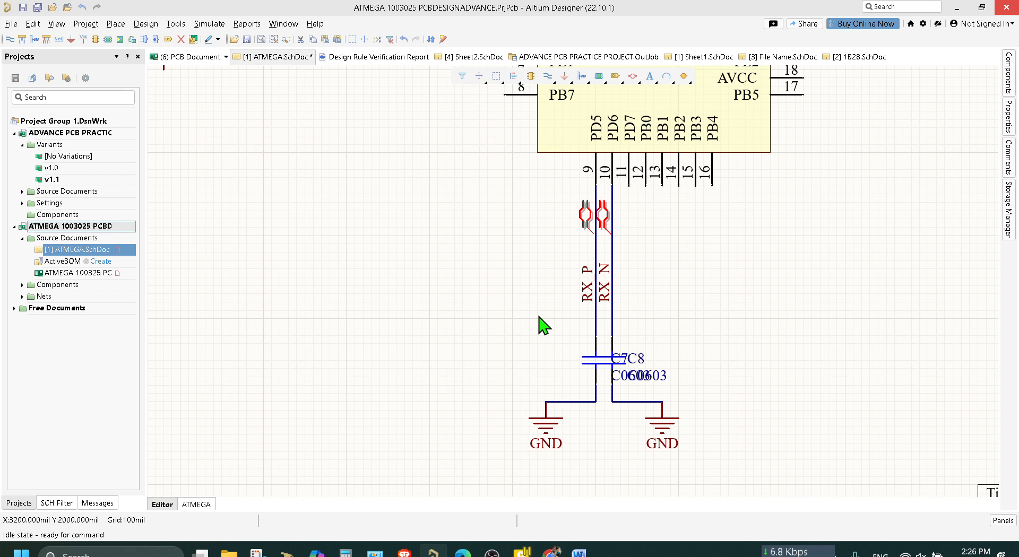
{"action": "key", "text": "ctrl+s"}
Separate the GND power ports above capacitors C2, C3 and C4 so their symbols no longer overlap, and save the schematic.
{"action": "scroll", "coordinate": [544, 325], "scroll_direction": "up", "scroll_amount": 10}
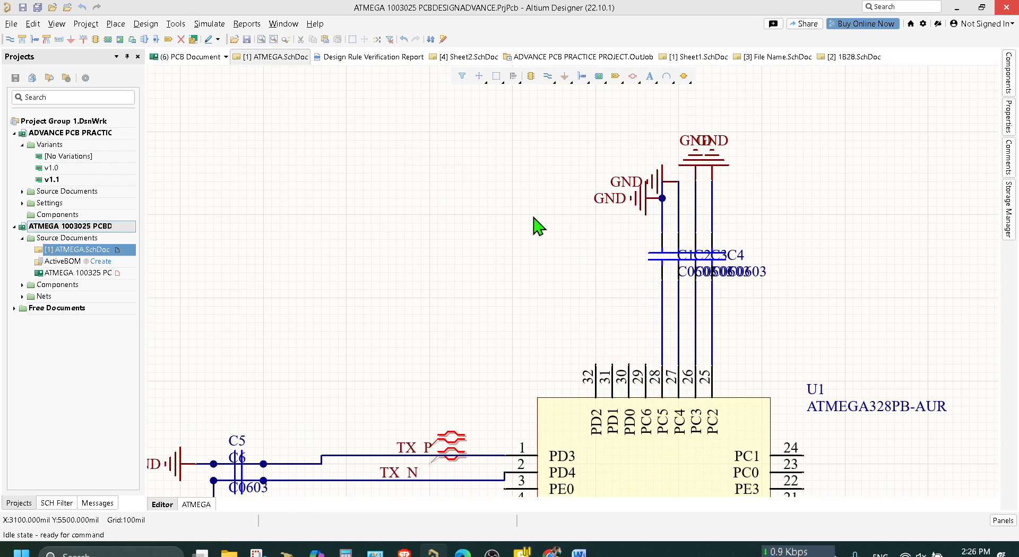
{"action": "left_click_drag", "start_coordinate": [661, 183], "coordinate": [655, 151]}
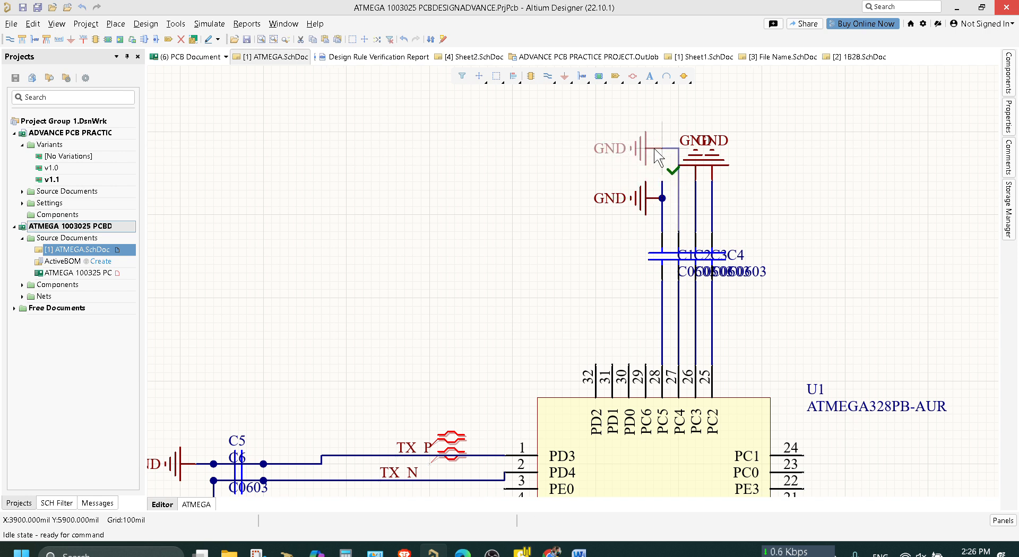
{"action": "left_click_drag", "start_coordinate": [714, 162], "coordinate": [762, 183]}
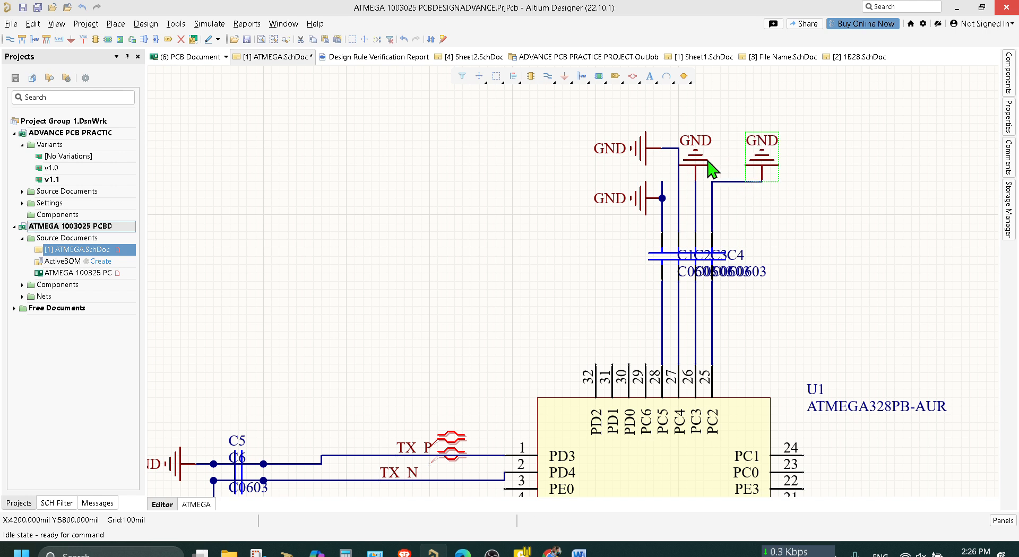
{"action": "mouse_move", "coordinate": [708, 165]}
{"action": "left_mouse_down"}
{"action": "mouse_move", "coordinate": [699, 189]}
{"action": "mouse_move", "coordinate": [699, 155]}
{"action": "left_mouse_up"}
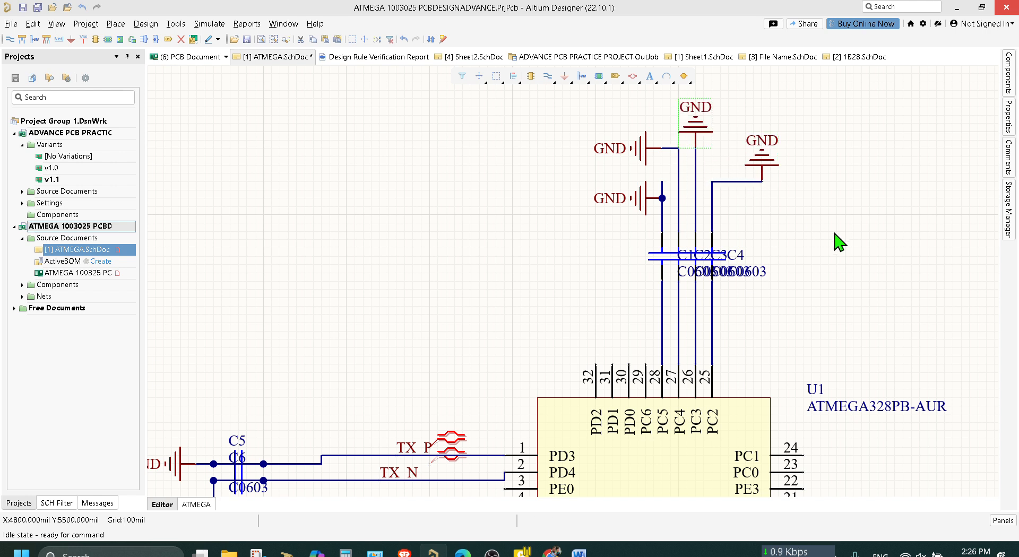
{"action": "left_click", "coordinate": [856, 255]}
{"action": "key", "text": "ctrl+s"}
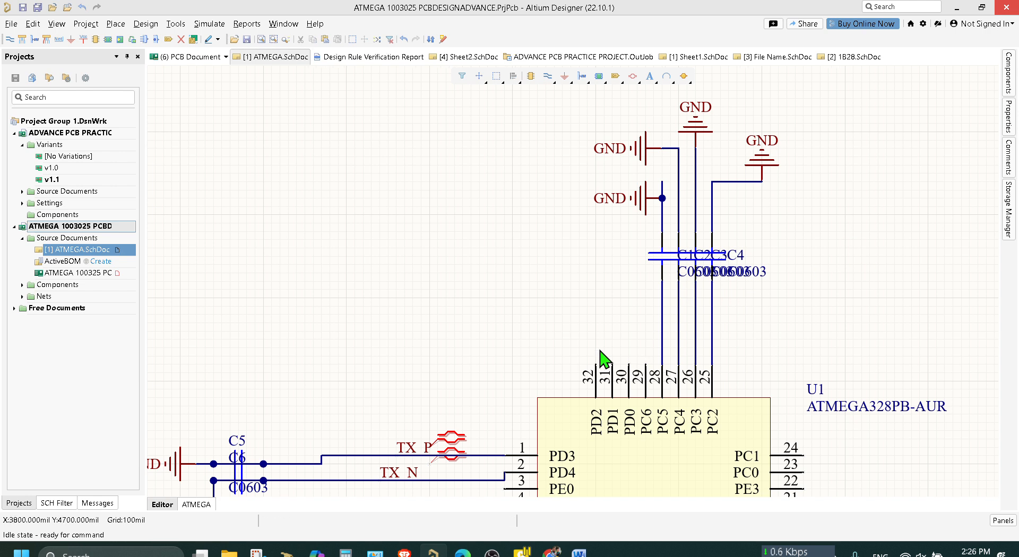
Update ATMEGA 100325 PCB1.PcbDoc from the schematic, validating and executing all the engineering changes.
{"action": "left_click", "coordinate": [146, 24]}
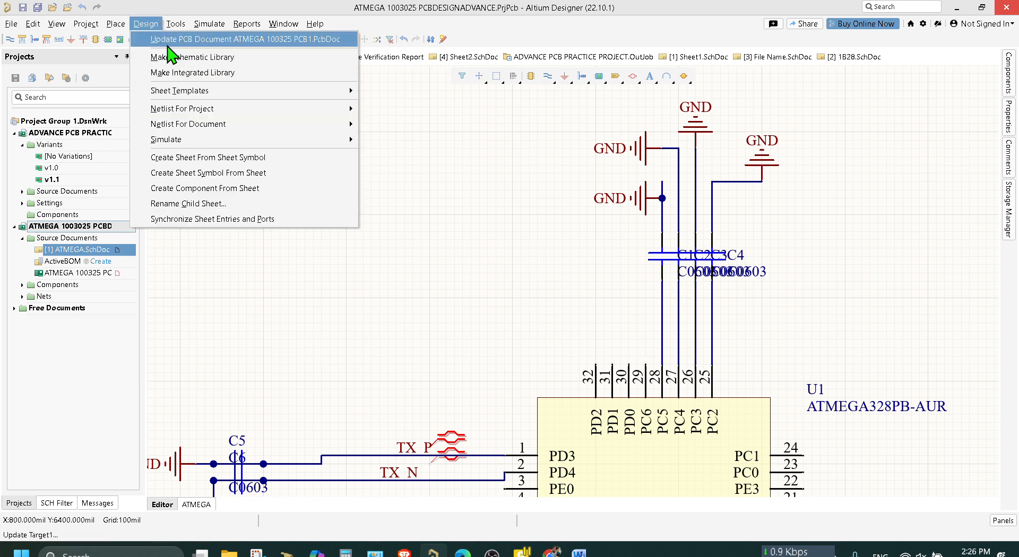
{"action": "left_click", "coordinate": [167, 41]}
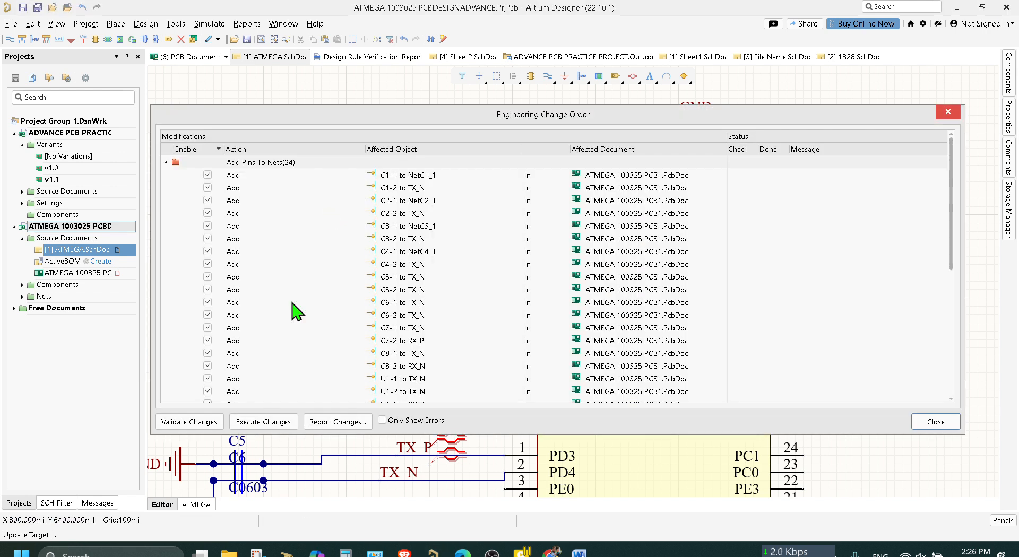
{"action": "left_click", "coordinate": [210, 424]}
{"action": "left_click", "coordinate": [264, 422]}
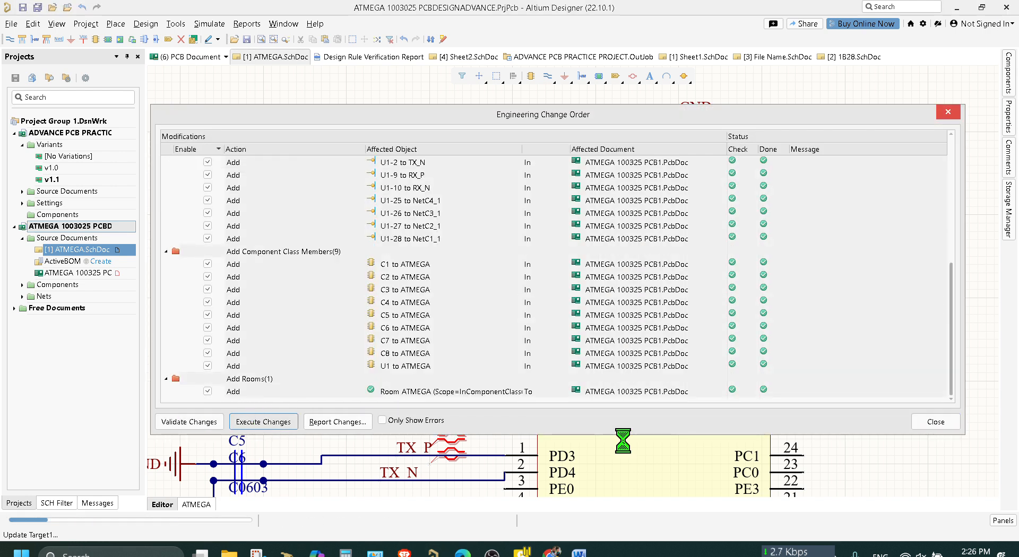
{"action": "left_click", "coordinate": [934, 423]}
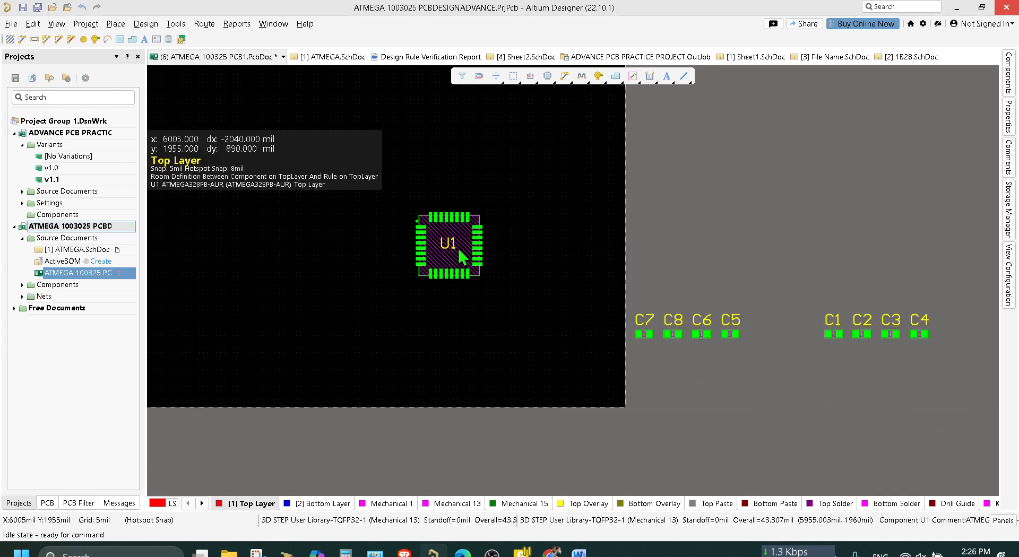
Move U1 off the board beside the capacitors, delete U1 and C1 to C8 from the PCB, and save it.
{"action": "left_click_drag", "start_coordinate": [462, 259], "coordinate": [822, 428]}
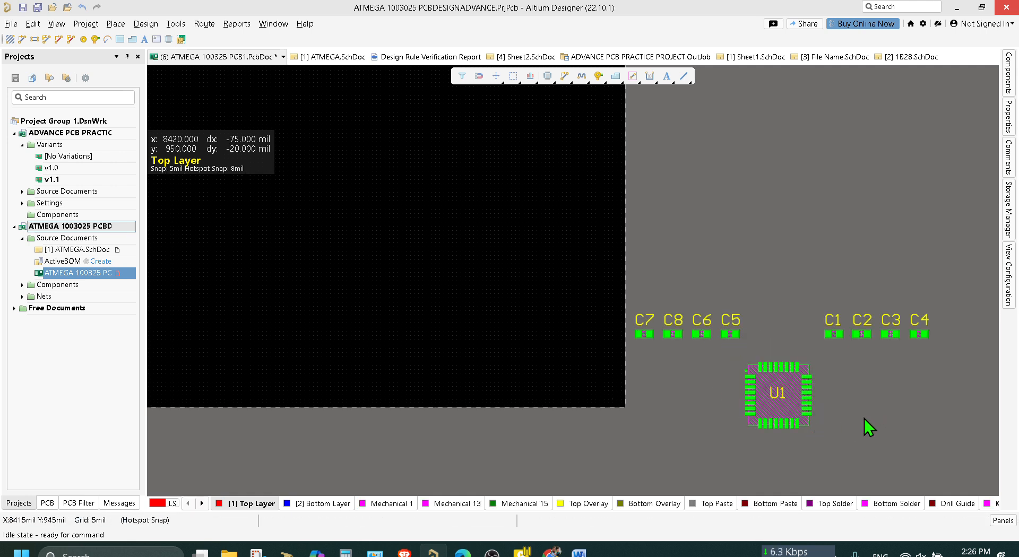
{"action": "left_click_drag", "start_coordinate": [883, 397], "coordinate": [649, 295]}
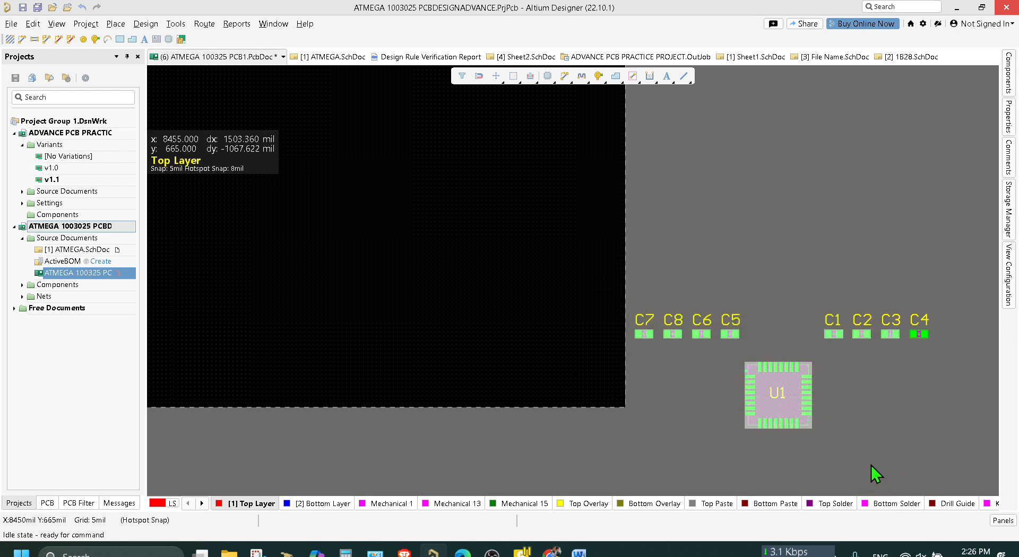
{"action": "key", "text": "Delete"}
{"action": "left_click_drag", "start_coordinate": [985, 414], "coordinate": [842, 251]}
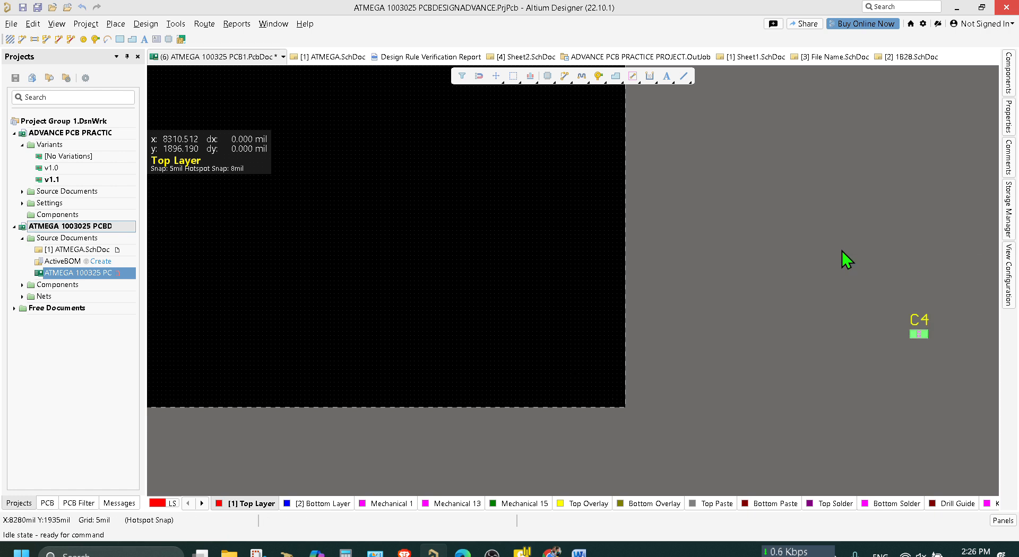
{"action": "key", "text": "Delete"}
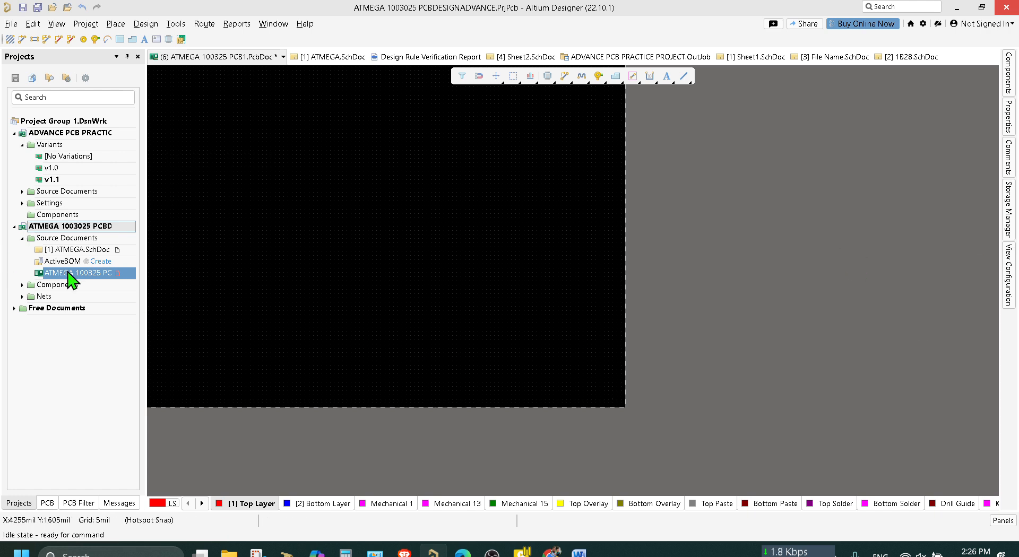
{"action": "left_click", "coordinate": [38, 7]}
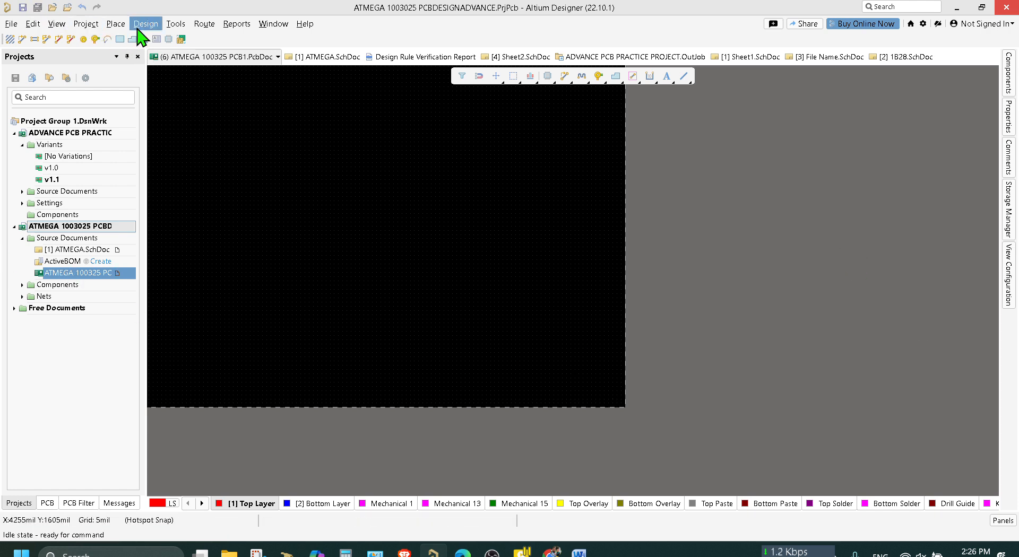
Import the changes from ATMEGA 1003025 PCBDESIGNADVANCE.PrjPcb into the PCB, validating and executing the engineering change order.
{"action": "left_click", "coordinate": [123, 25]}
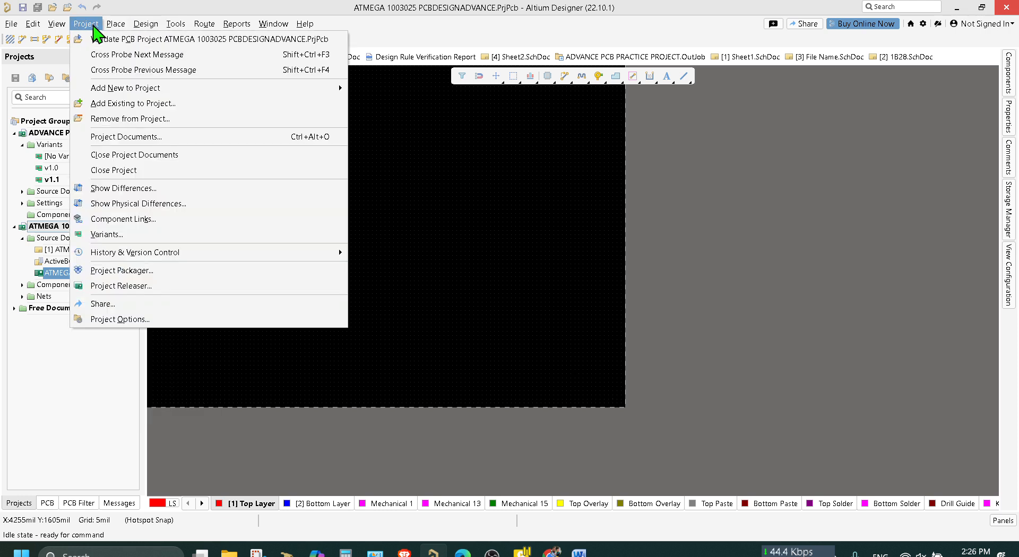
{"action": "left_click", "coordinate": [142, 31]}
{"action": "left_click", "coordinate": [143, 31]}
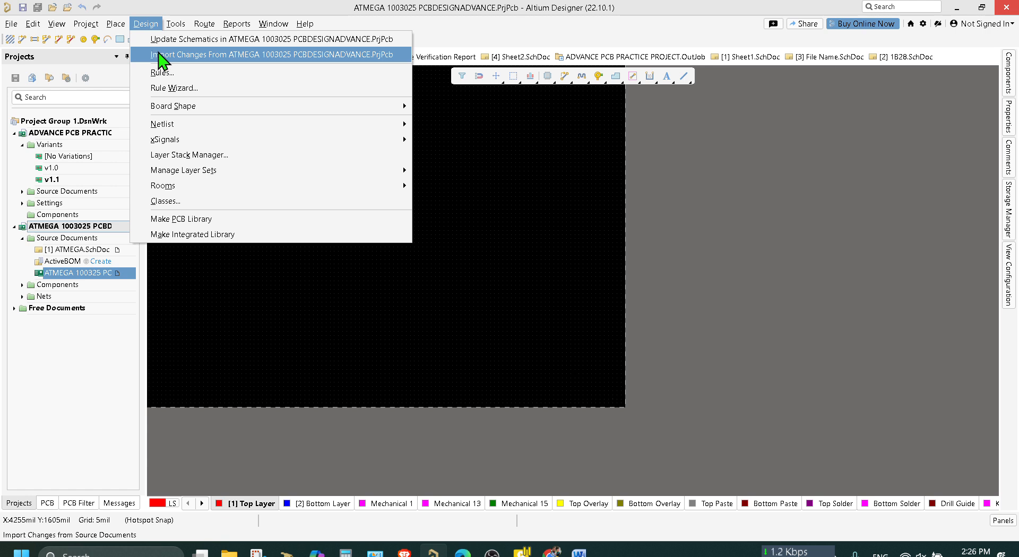
{"action": "left_click", "coordinate": [160, 55]}
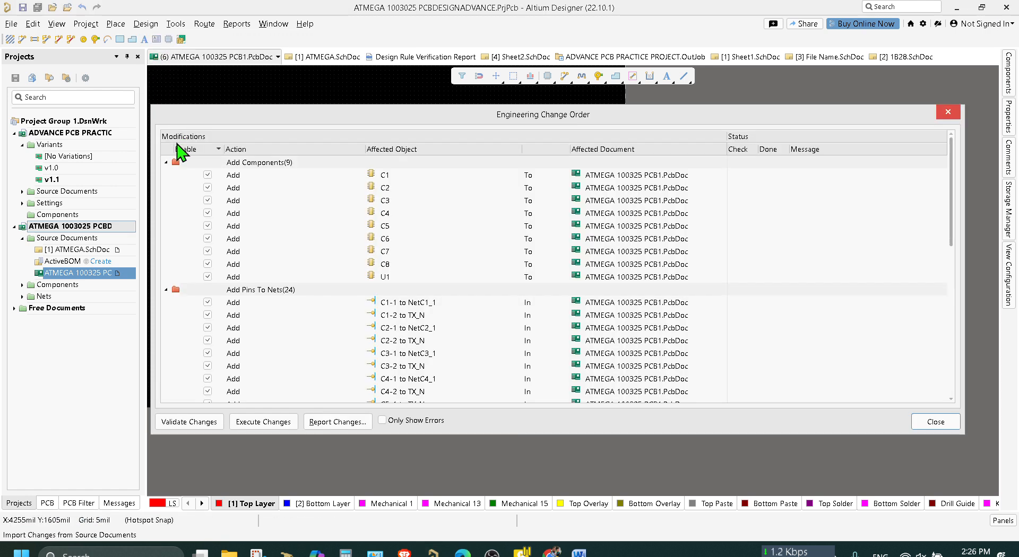
{"action": "left_click", "coordinate": [204, 425]}
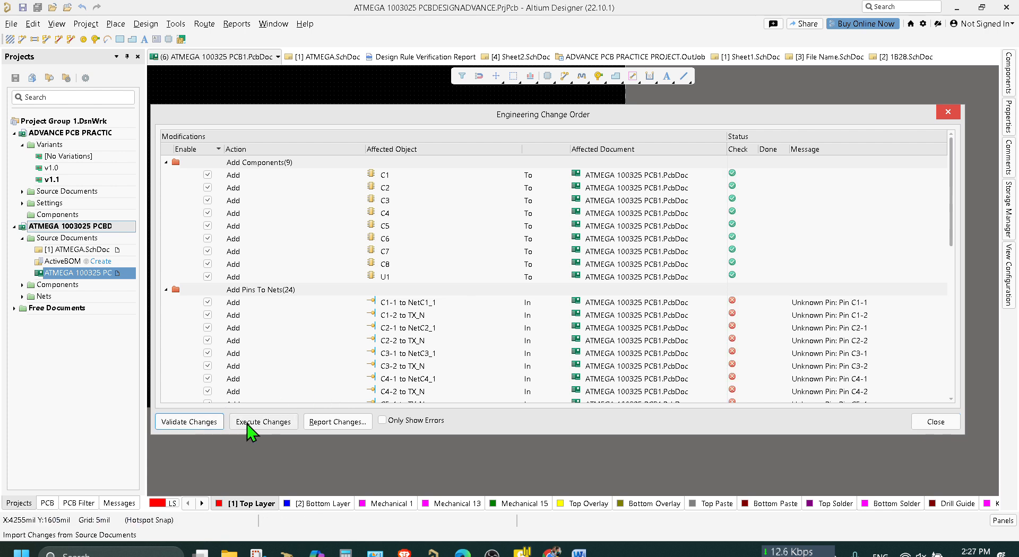
{"action": "left_click", "coordinate": [247, 423]}
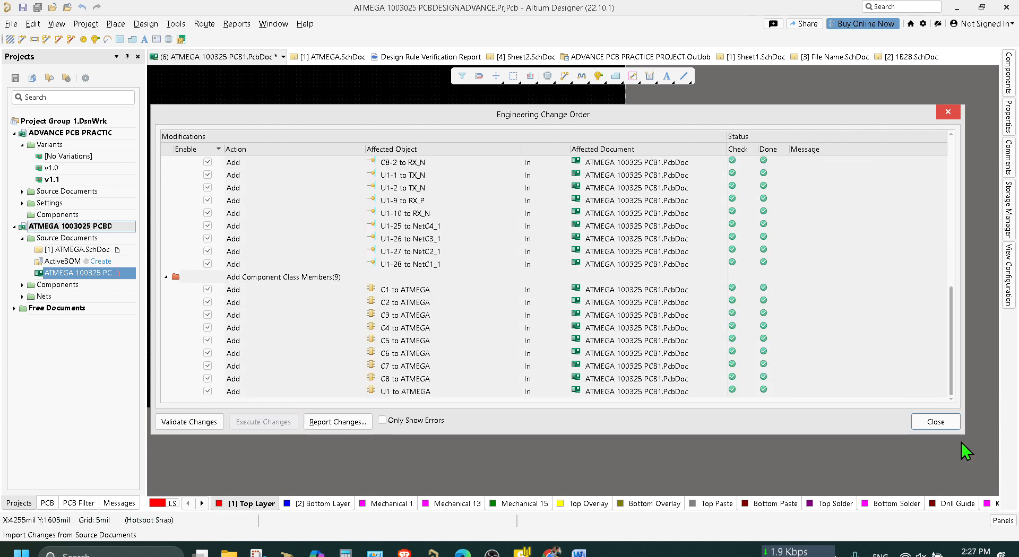
{"action": "left_click", "coordinate": [936, 422]}
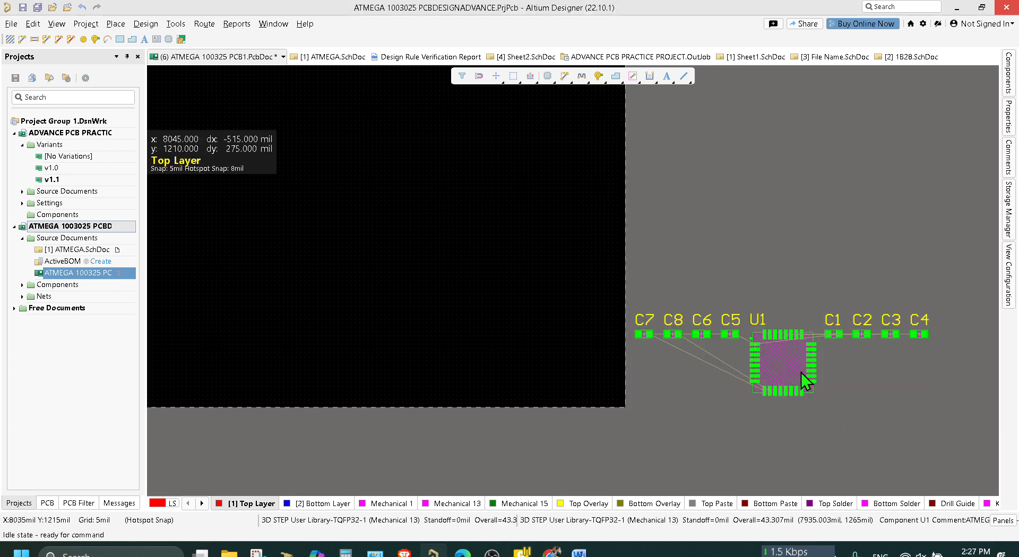
Move U1 off the board below C1 to C4, and delete U1 and C1 to C8 from the PCB.
{"action": "left_click_drag", "start_coordinate": [799, 374], "coordinate": [463, 304]}
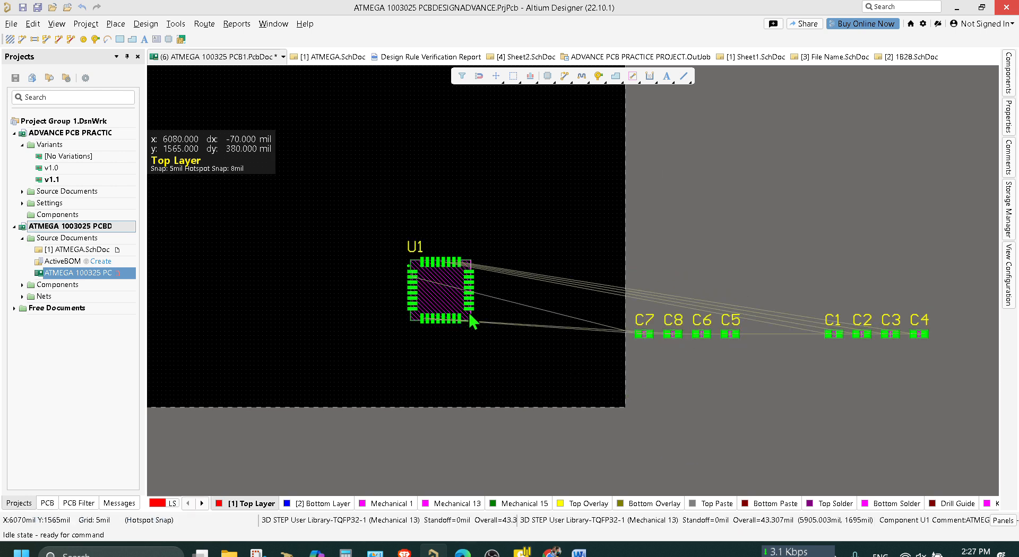
{"action": "left_click_drag", "start_coordinate": [444, 289], "coordinate": [845, 393]}
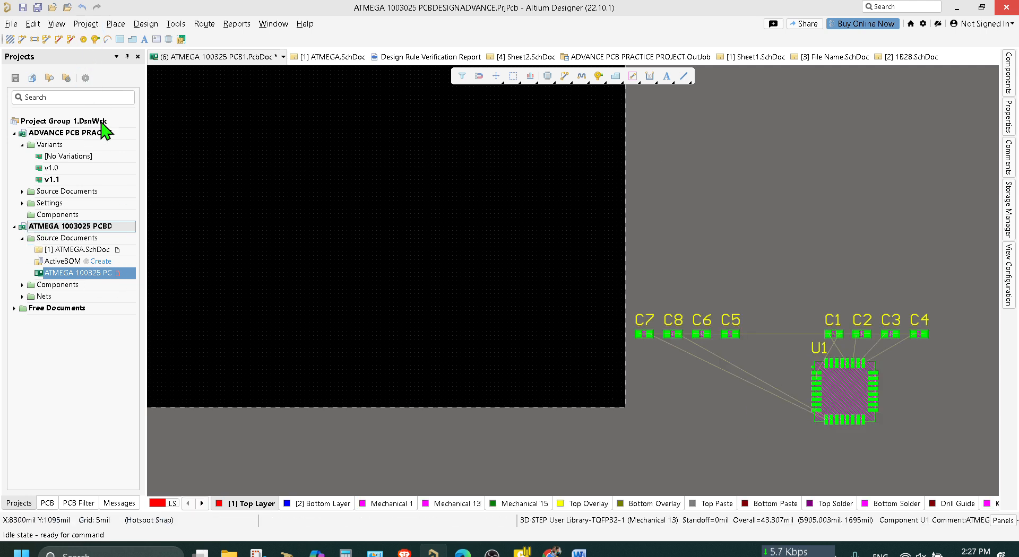
{"action": "left_click_drag", "start_coordinate": [932, 427], "coordinate": [630, 263]}
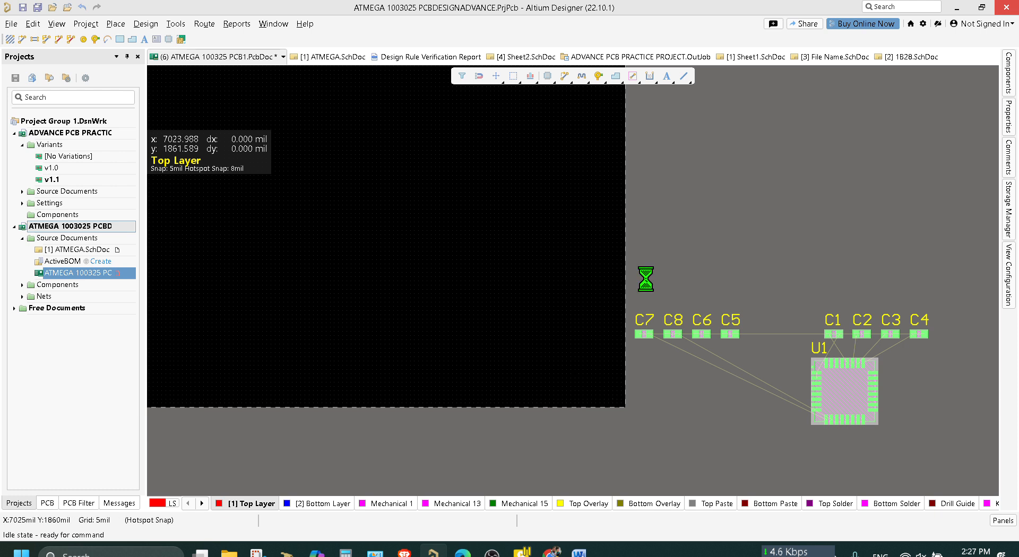
{"action": "key", "text": "Delete"}
Remove ATMEGA 100325 PCB1.PcbDoc from the ATMEGA 1003025 PCBDESIGNADVANCE project and add a new PCB document to it.
{"action": "right_click", "coordinate": [58, 274]}
{"action": "left_click", "coordinate": [73, 280]}
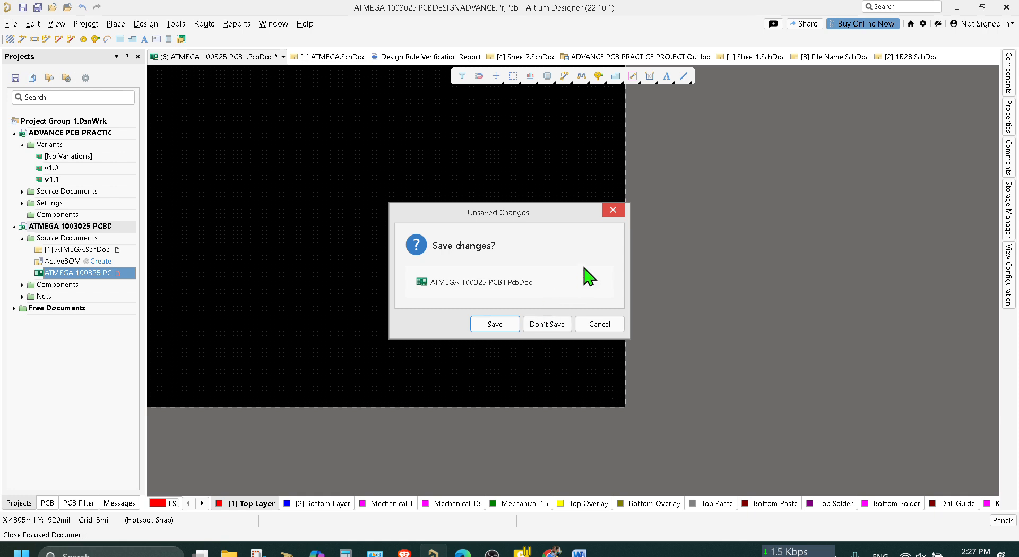
{"action": "left_click", "coordinate": [615, 212]}
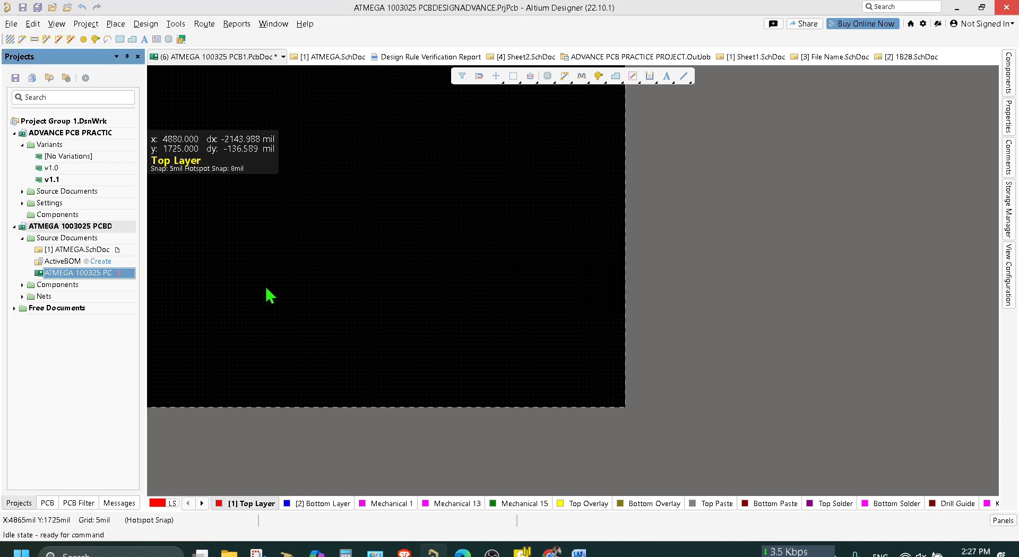
{"action": "right_click", "coordinate": [104, 275]}
{"action": "left_click", "coordinate": [139, 366]}
{"action": "left_click", "coordinate": [550, 271]}
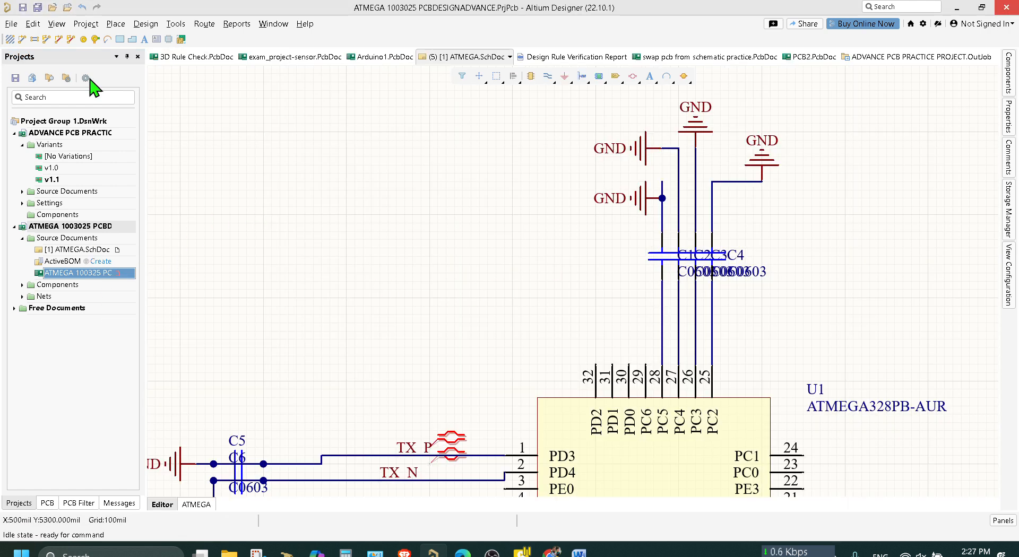
{"action": "right_click", "coordinate": [105, 228]}
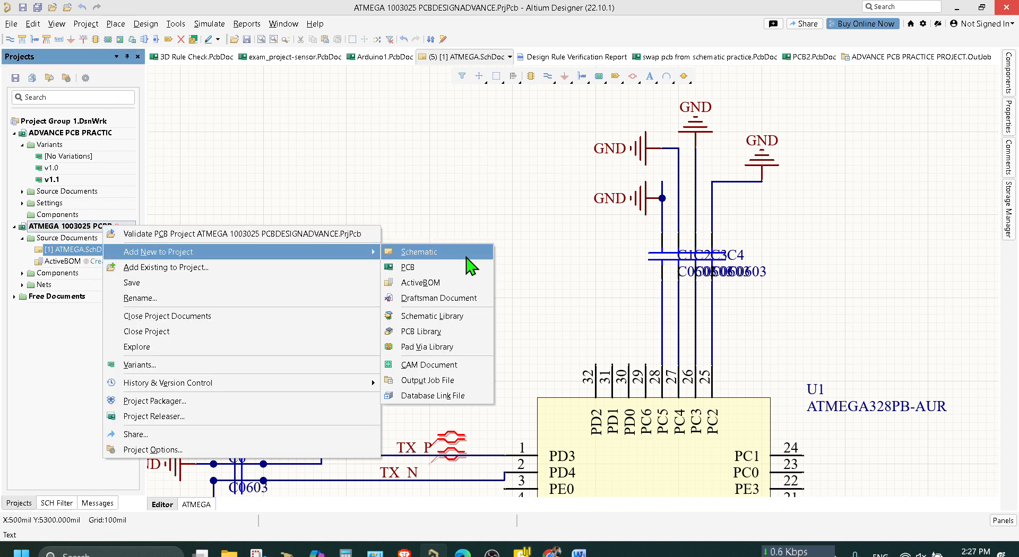
{"action": "left_click", "coordinate": [464, 280]}
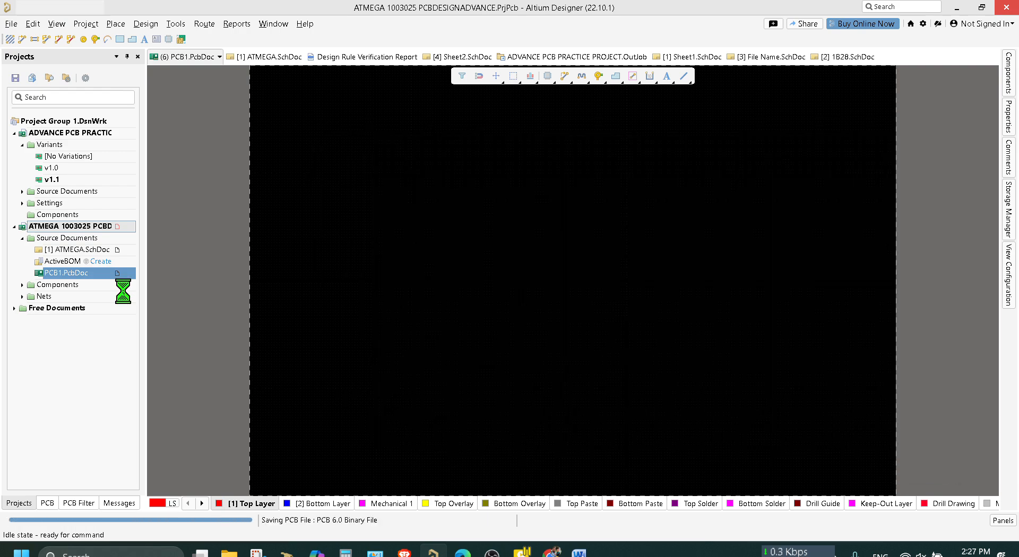
Import the changes from ATMEGA 1003025 PCBDESIGNADVANCE.PrjPcb into PCB1.PcbDoc, validating and executing the engineering change order.
{"action": "left_click", "coordinate": [153, 24]}
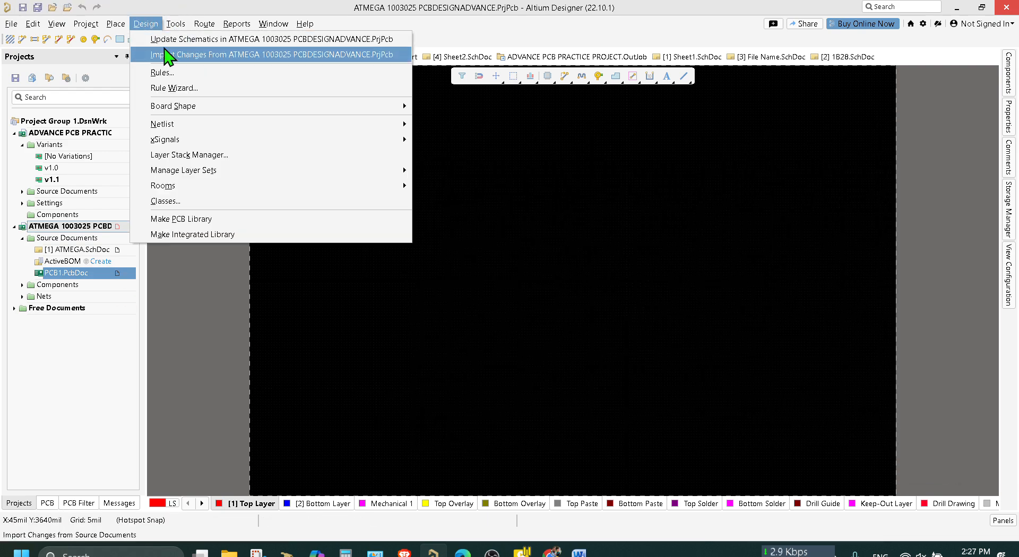
{"action": "left_click", "coordinate": [166, 54]}
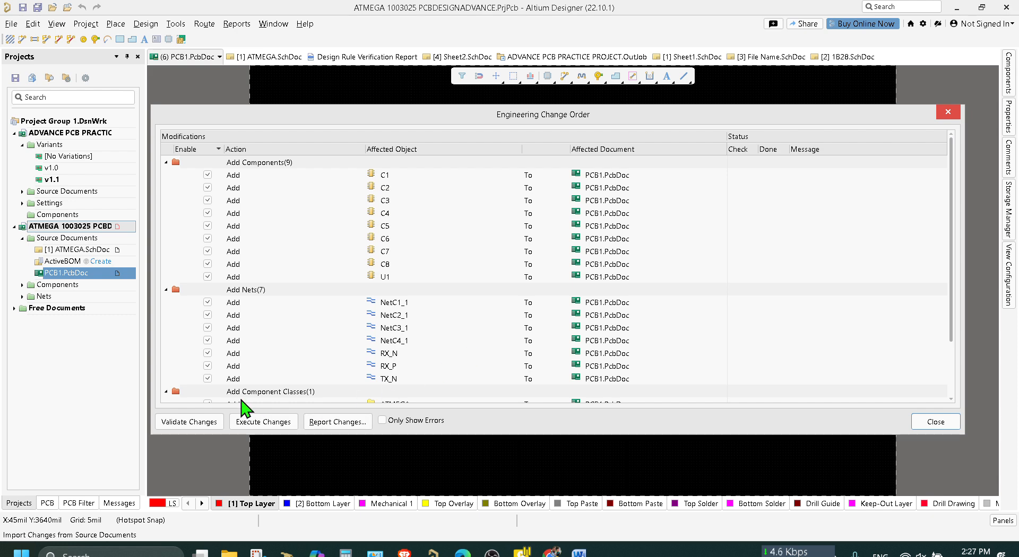
{"action": "left_click", "coordinate": [200, 423]}
{"action": "left_click", "coordinate": [265, 423]}
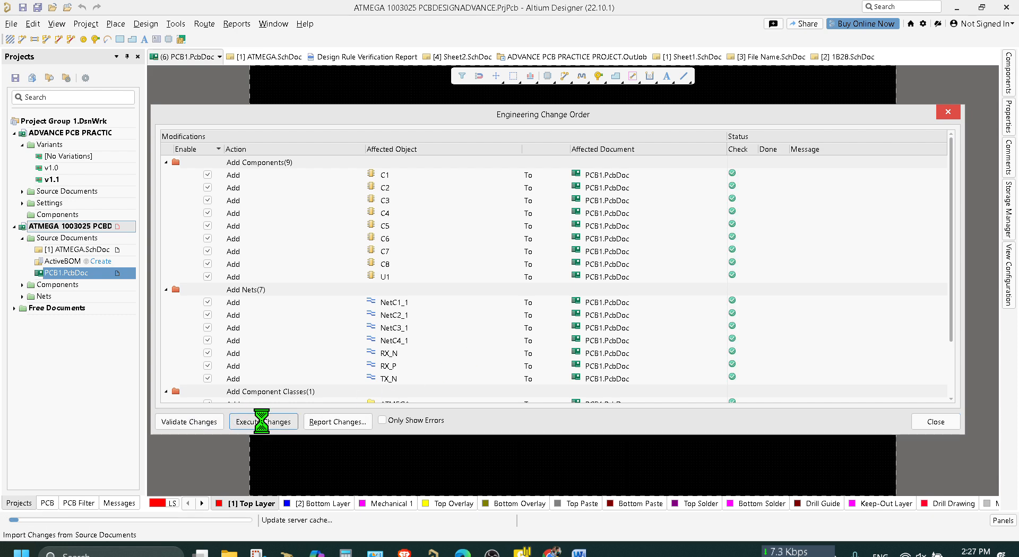
{"action": "left_click", "coordinate": [936, 423]}
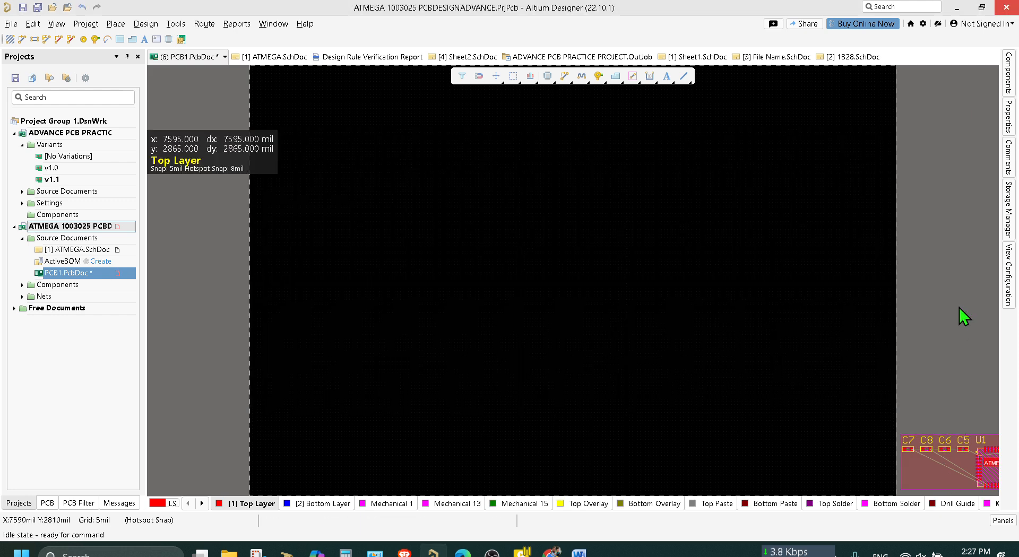
Delete the ATMEGA room around the imported components and move U1 onto the board.
{"action": "scroll", "coordinate": [957, 326], "scroll_direction": "down", "scroll_amount": 1, "text": "ctrl"}
{"action": "right_click_drag", "start_coordinate": [957, 326], "coordinate": [665, 311]}
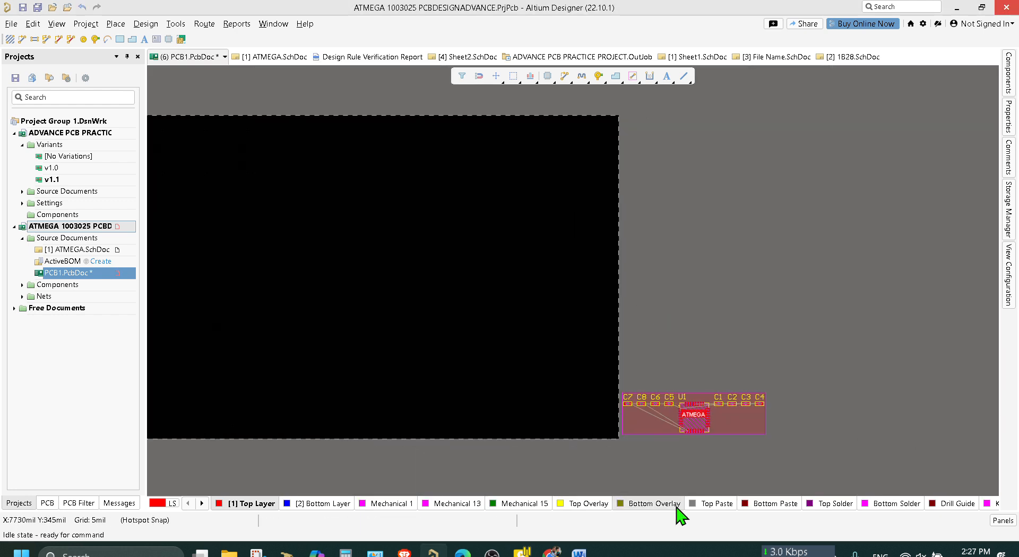
{"action": "left_click", "coordinate": [639, 421]}
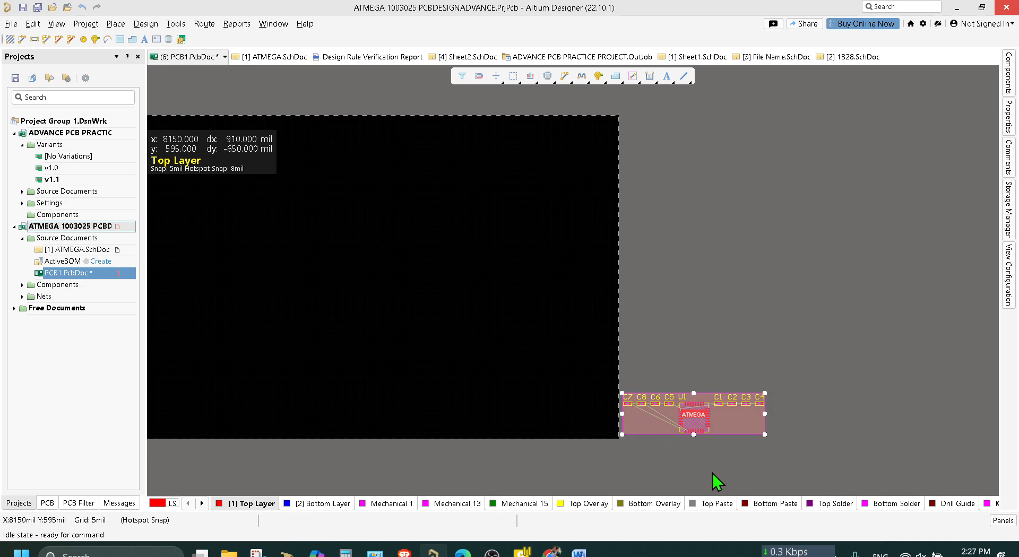
{"action": "key", "text": "Delete"}
{"action": "left_click_drag", "start_coordinate": [690, 431], "coordinate": [362, 298]}
{"action": "scroll", "coordinate": [547, 334], "scroll_direction": "up", "scroll_amount": 2, "text": "ctrl"}
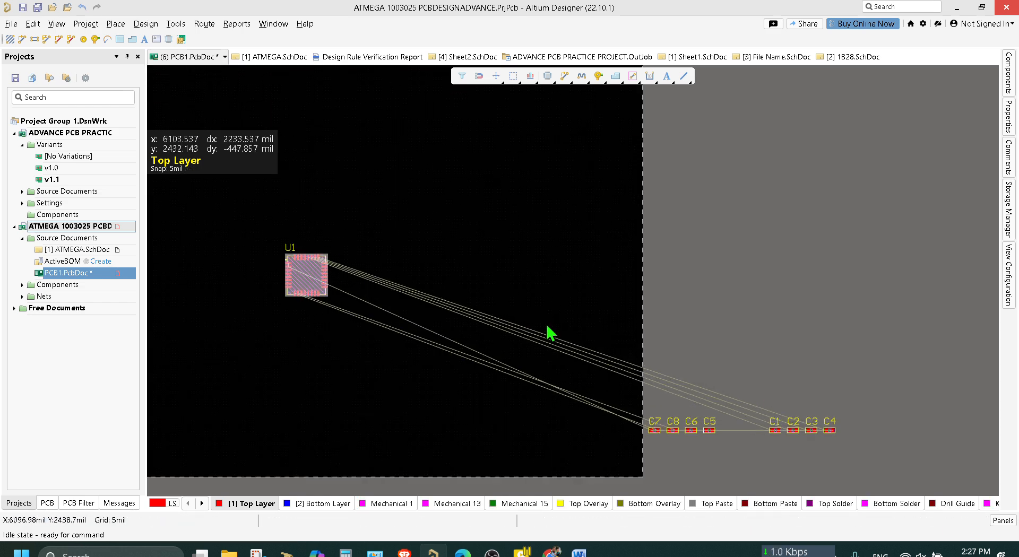
Move capacitors C1 to C8 together onto the board below U1, and save the PCB.
{"action": "scroll", "coordinate": [918, 351], "scroll_direction": "down", "scroll_amount": 3}
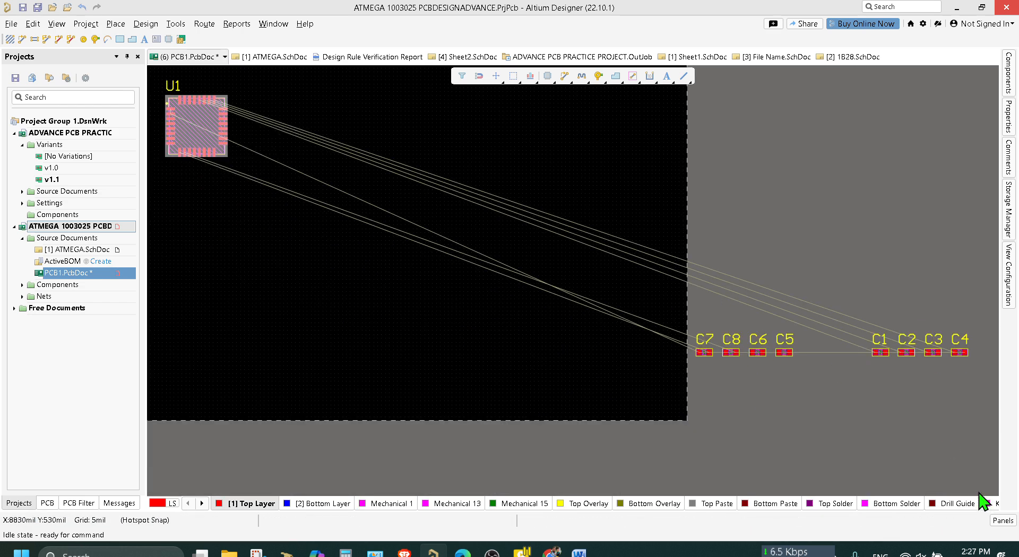
{"action": "left_click_drag", "start_coordinate": [998, 431], "coordinate": [654, 266]}
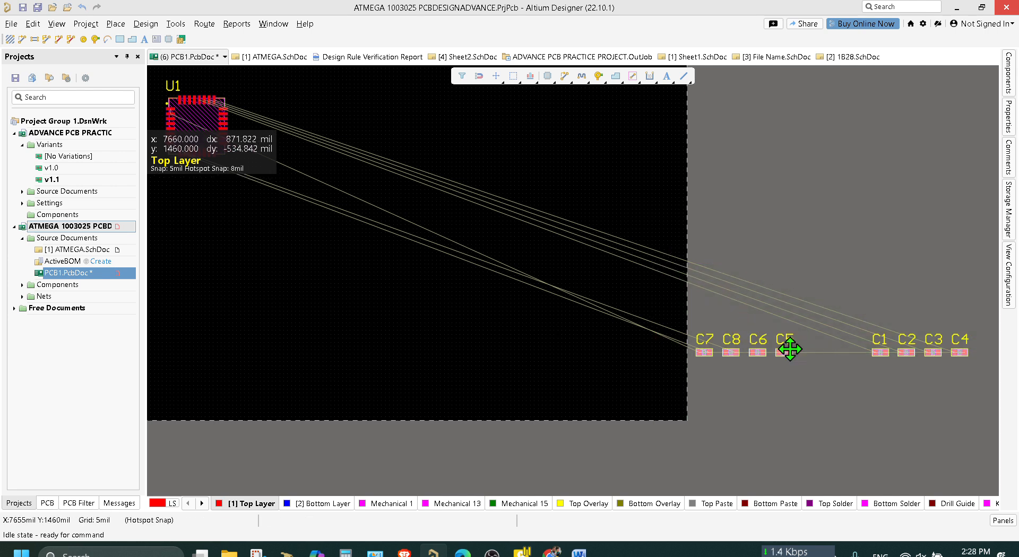
{"action": "left_click_drag", "start_coordinate": [779, 352], "coordinate": [214, 258]}
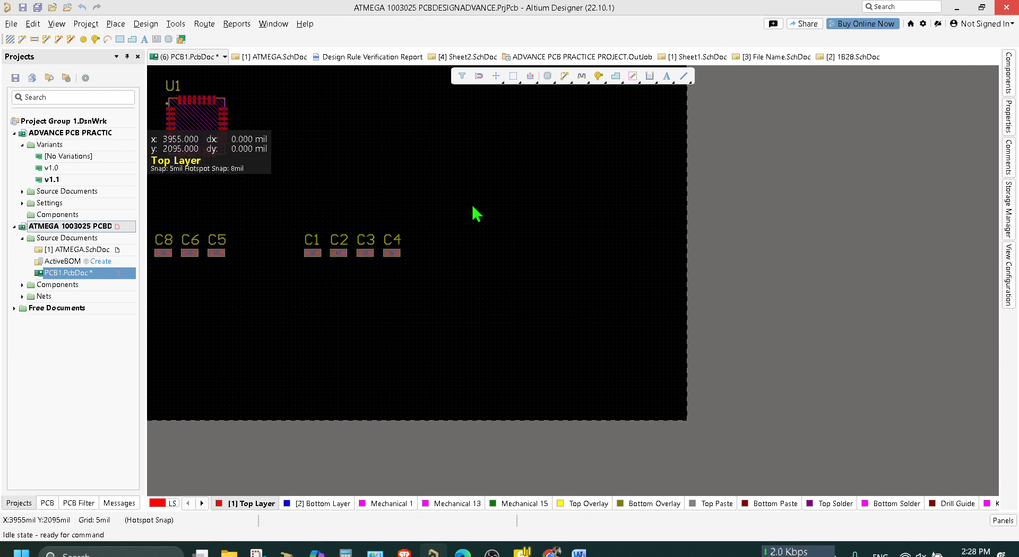
{"action": "right_click_drag", "start_coordinate": [473, 212], "coordinate": [765, 319]}
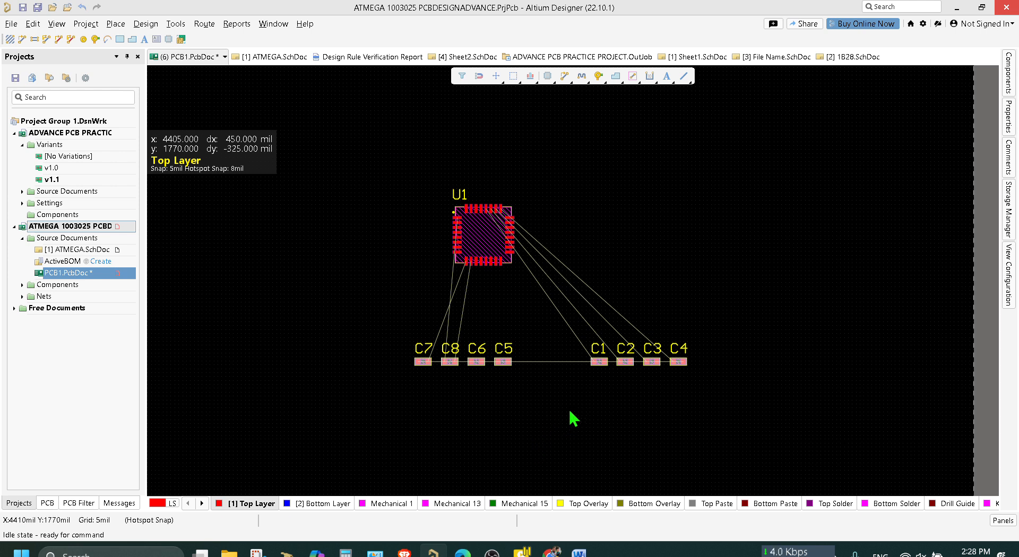
{"action": "key", "text": "ctrl+s"}
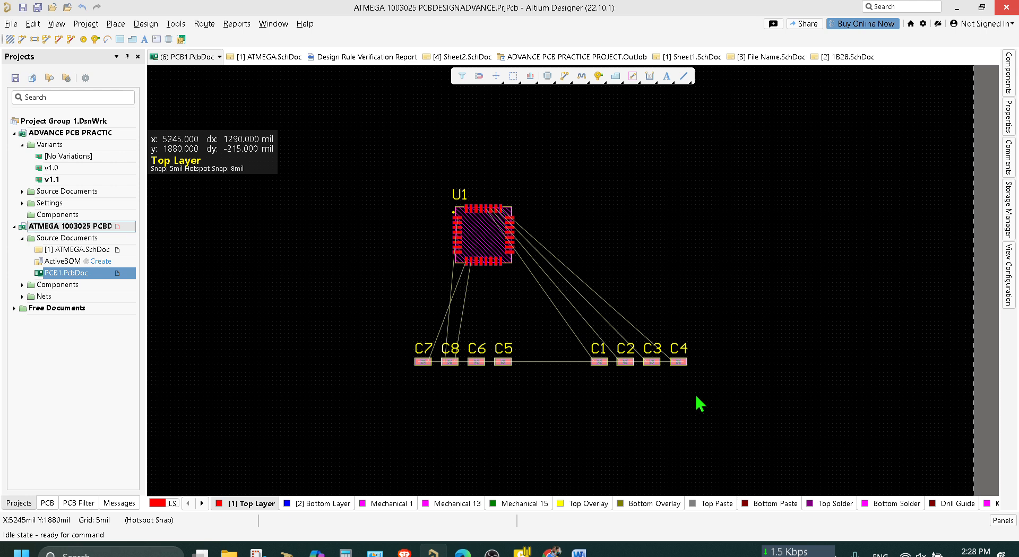
Check the capacitor connections in ATMEGA.SchDoc, and move C1 to C4 above U1 on the PCB.
{"action": "left_click", "coordinate": [269, 58]}
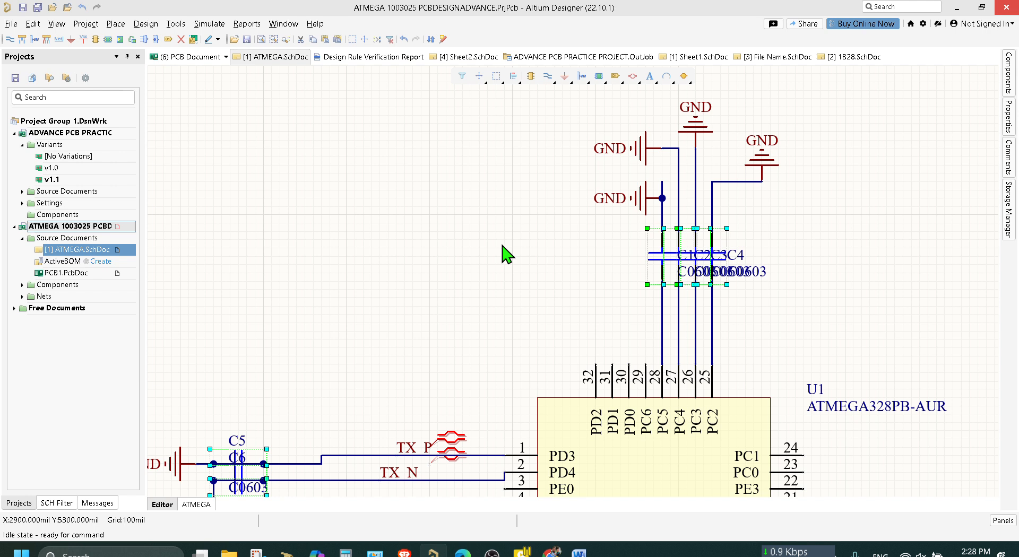
{"action": "left_click", "coordinate": [201, 61]}
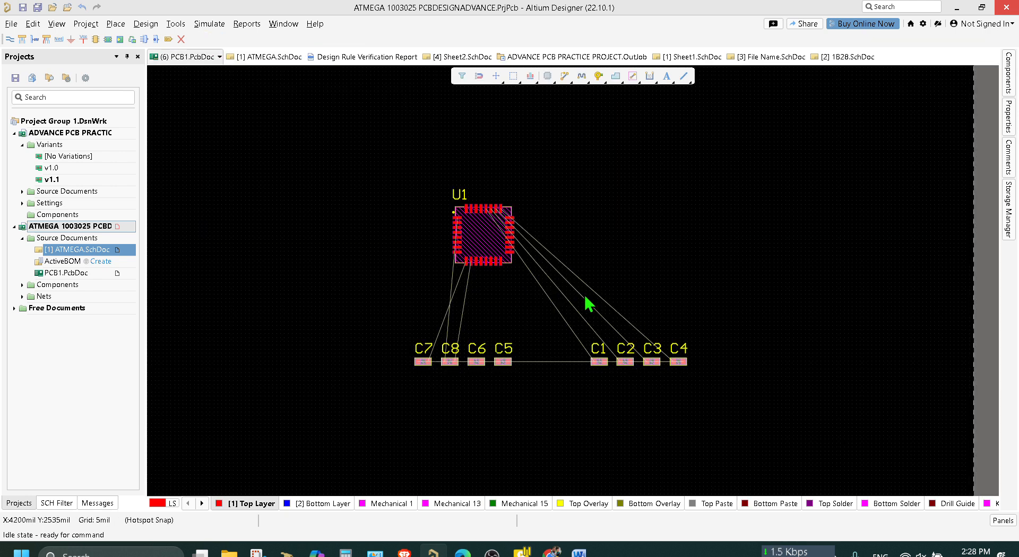
{"action": "left_click_drag", "start_coordinate": [698, 392], "coordinate": [531, 301]}
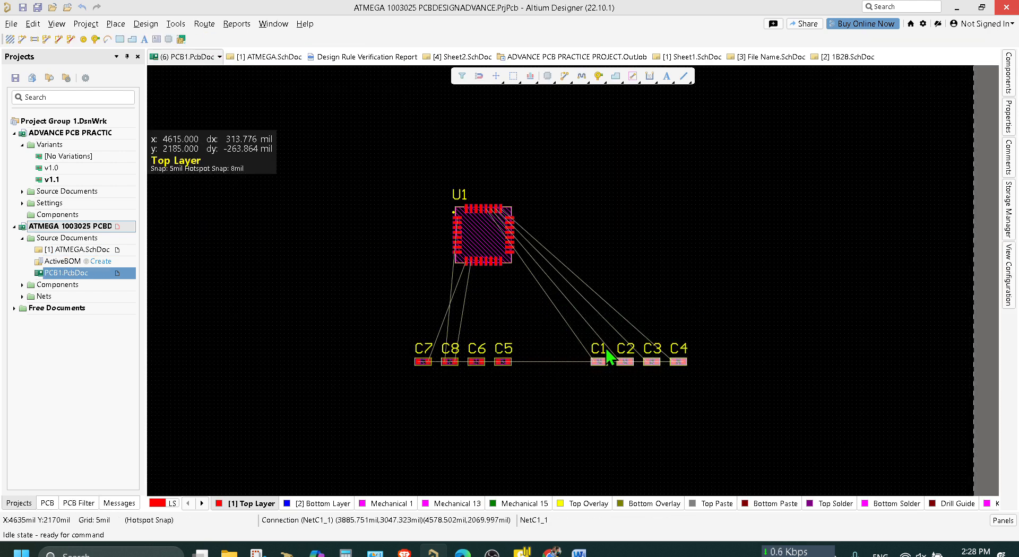
{"action": "left_click_drag", "start_coordinate": [636, 361], "coordinate": [478, 106]}
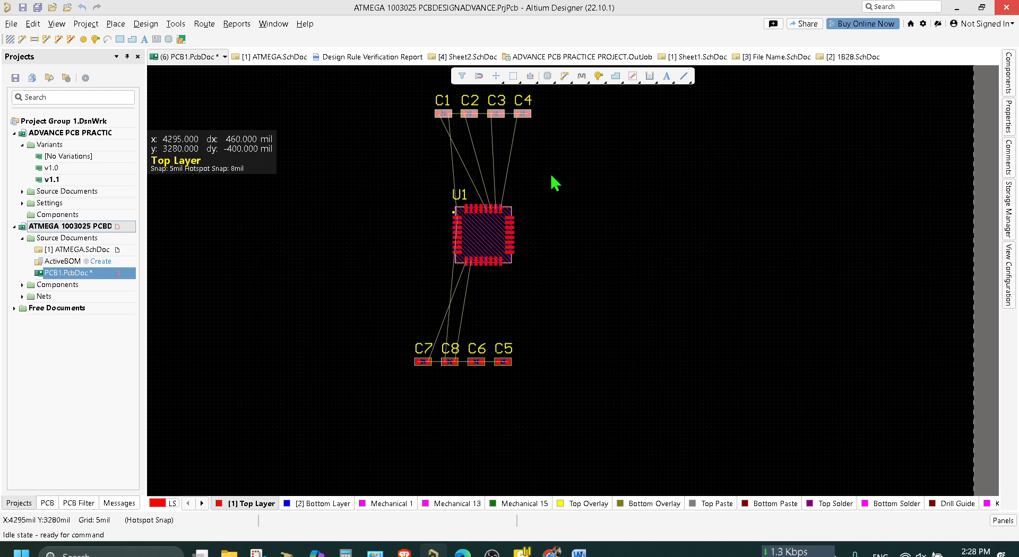
Examine U1's pin names and nets in the pin swapping configuration, and close it without changes.
{"action": "left_click", "coordinate": [482, 226]}
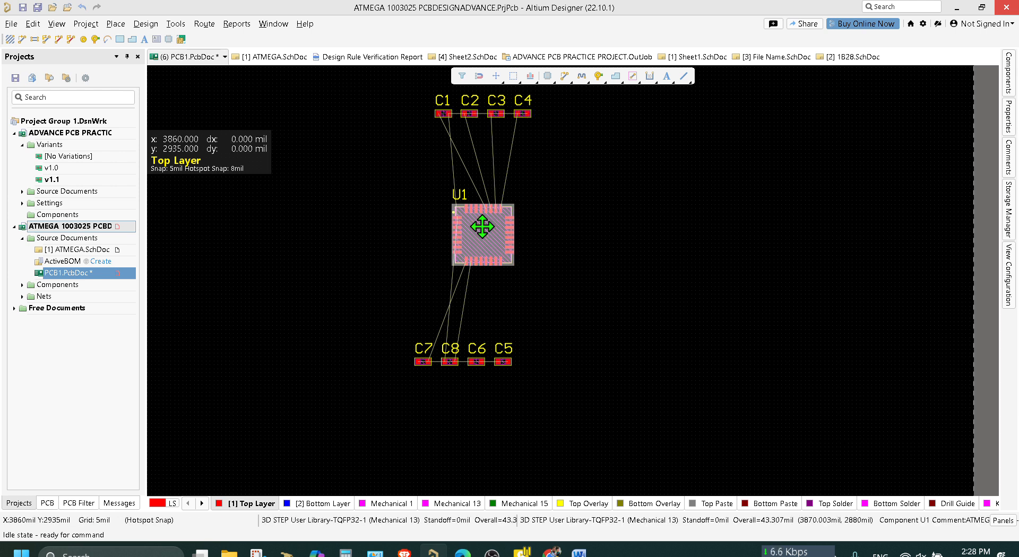
{"action": "right_click", "coordinate": [484, 219]}
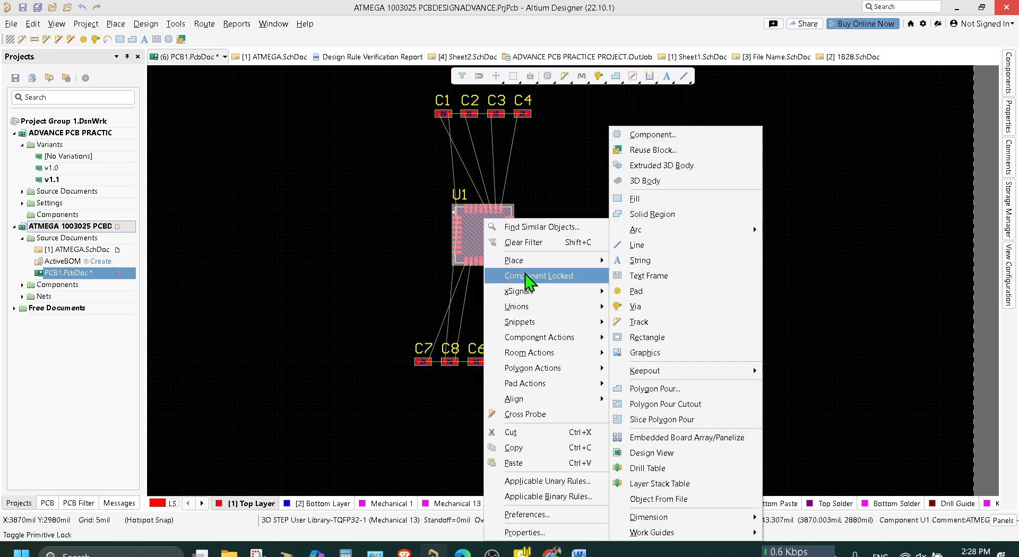
{"action": "mouse_move", "coordinate": [571, 338]}
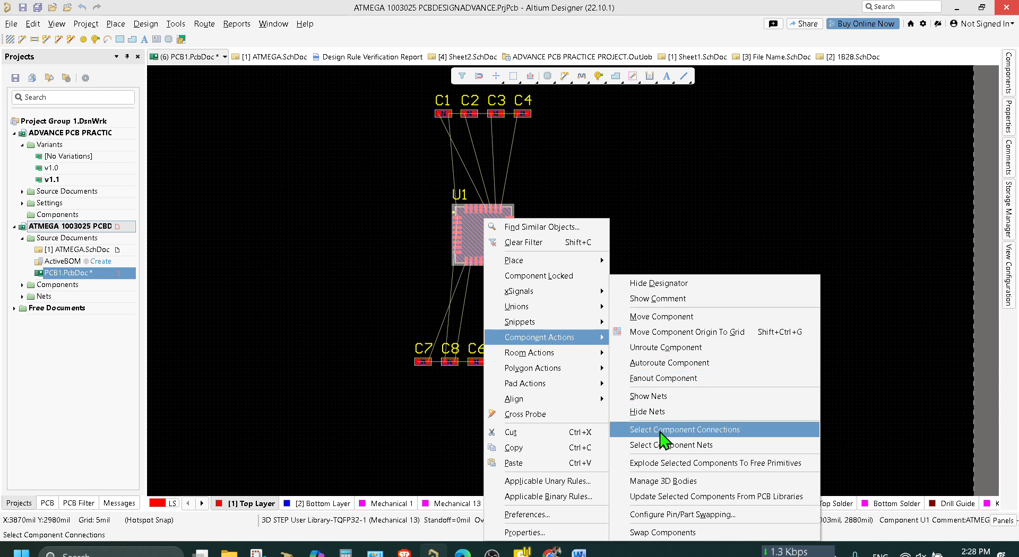
{"action": "left_click", "coordinate": [682, 514]}
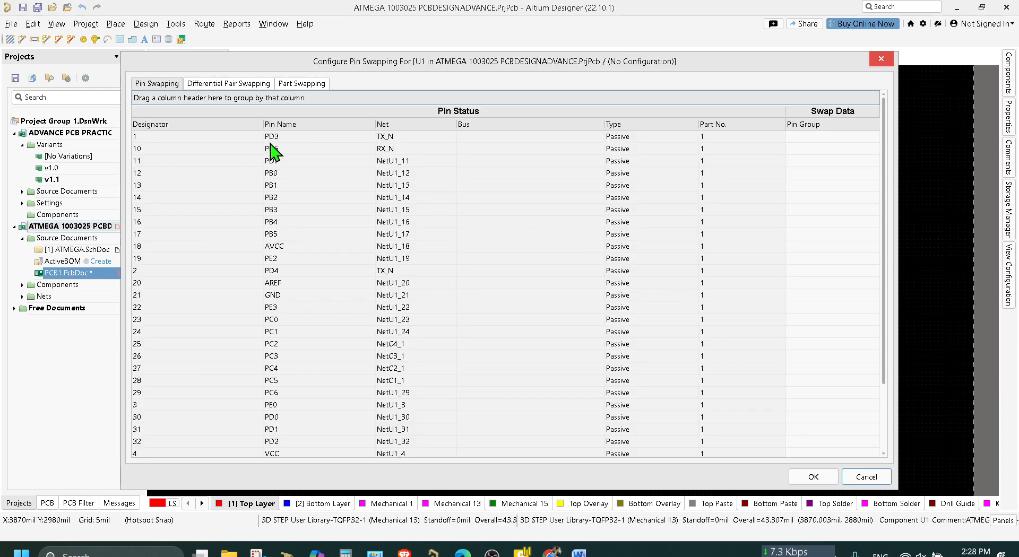
{"action": "left_click", "coordinate": [881, 65]}
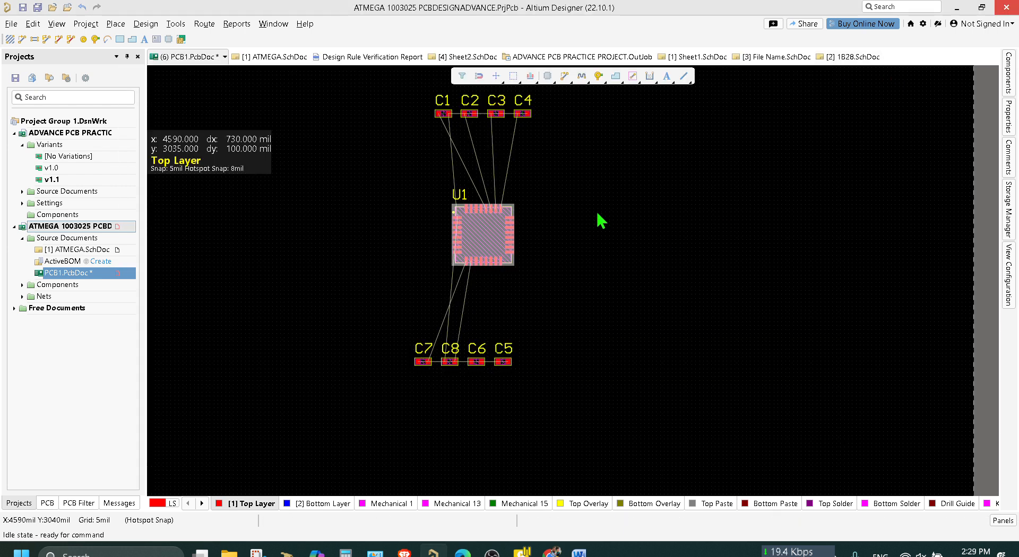
{"action": "left_click", "coordinate": [484, 229]}
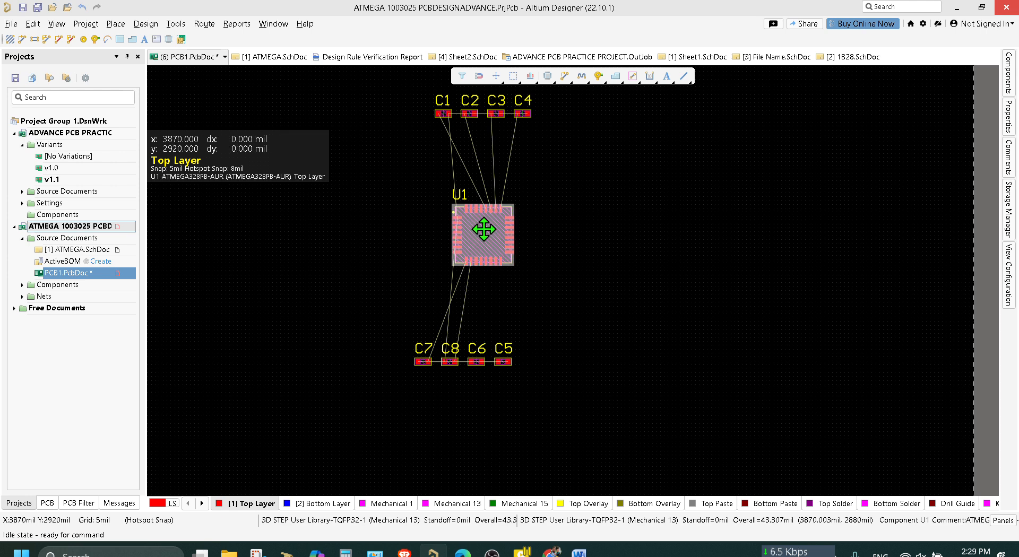
{"action": "right_click", "coordinate": [483, 229]}
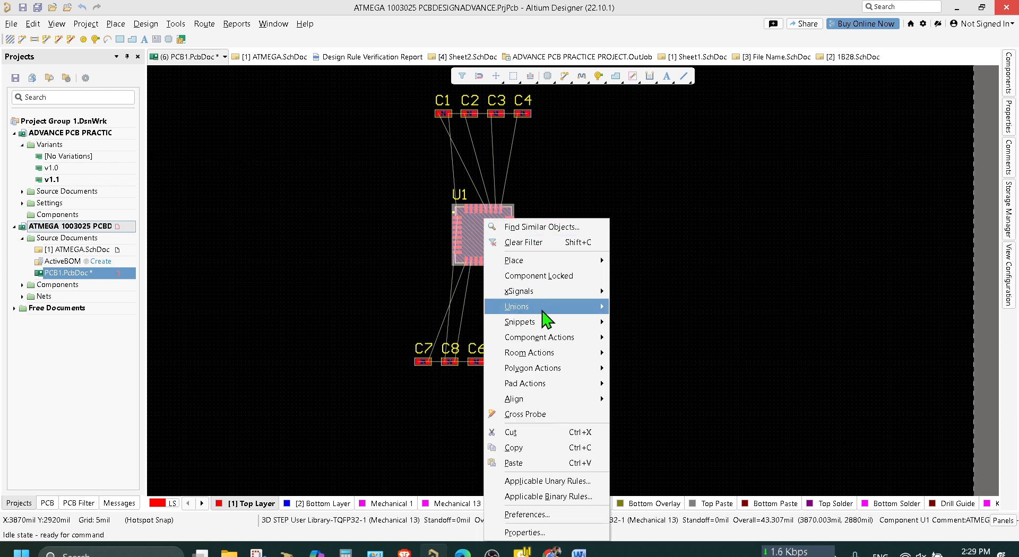
{"action": "mouse_move", "coordinate": [552, 339]}
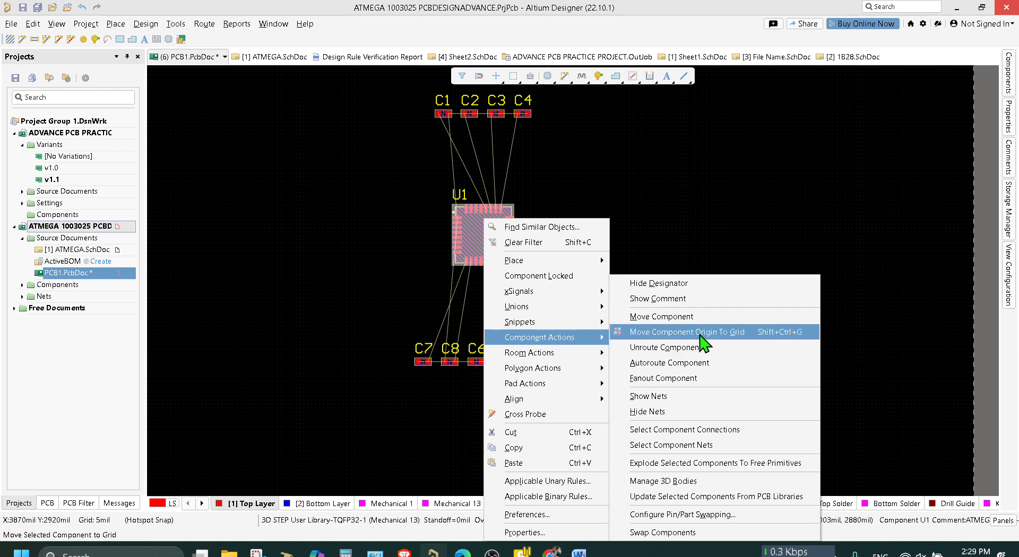
{"action": "left_click", "coordinate": [716, 189]}
{"action": "right_click", "coordinate": [714, 181]}
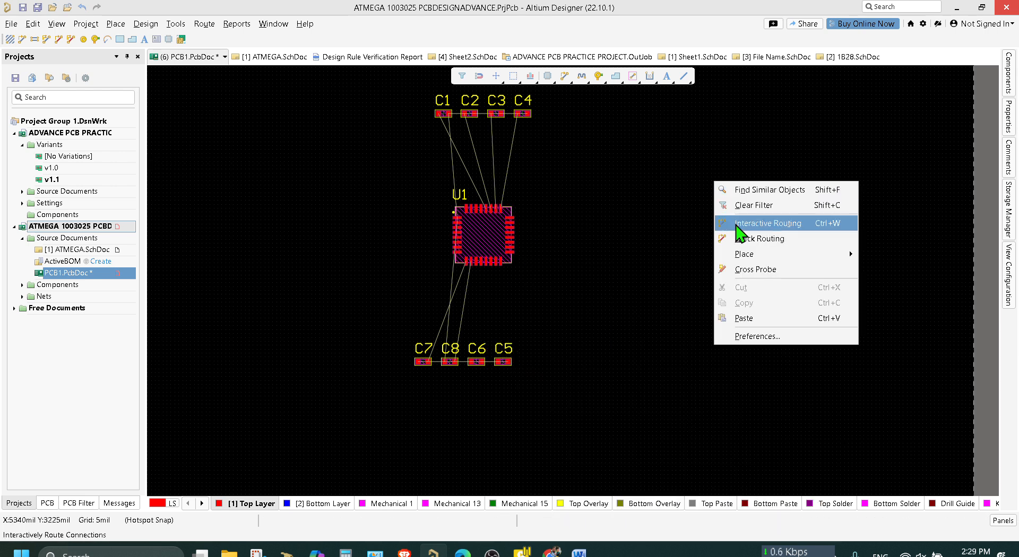
Open the pin swapping configuration for U1 and review its list of pin designators, names and nets.
{"action": "left_click", "coordinate": [494, 241]}
{"action": "right_click", "coordinate": [488, 219]}
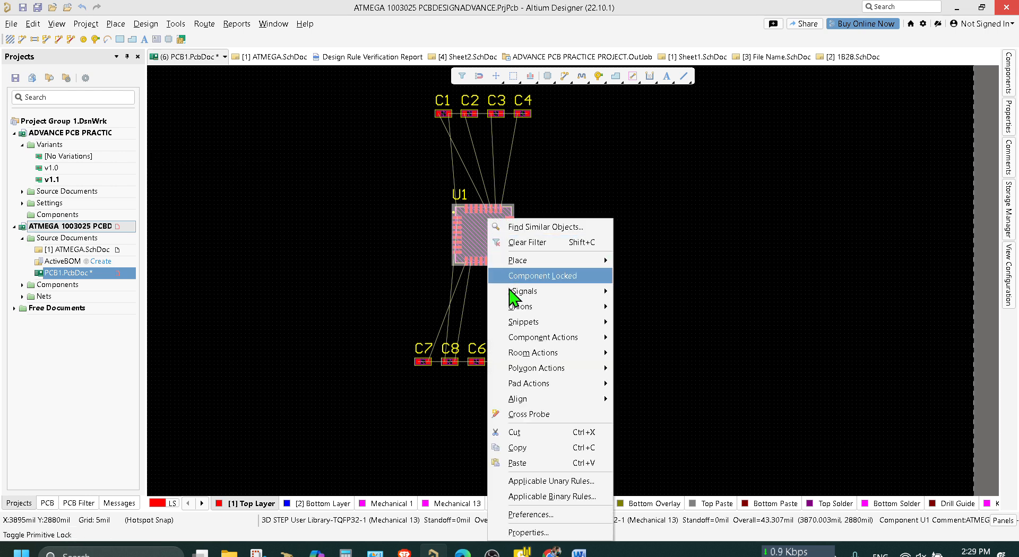
{"action": "mouse_move", "coordinate": [549, 339]}
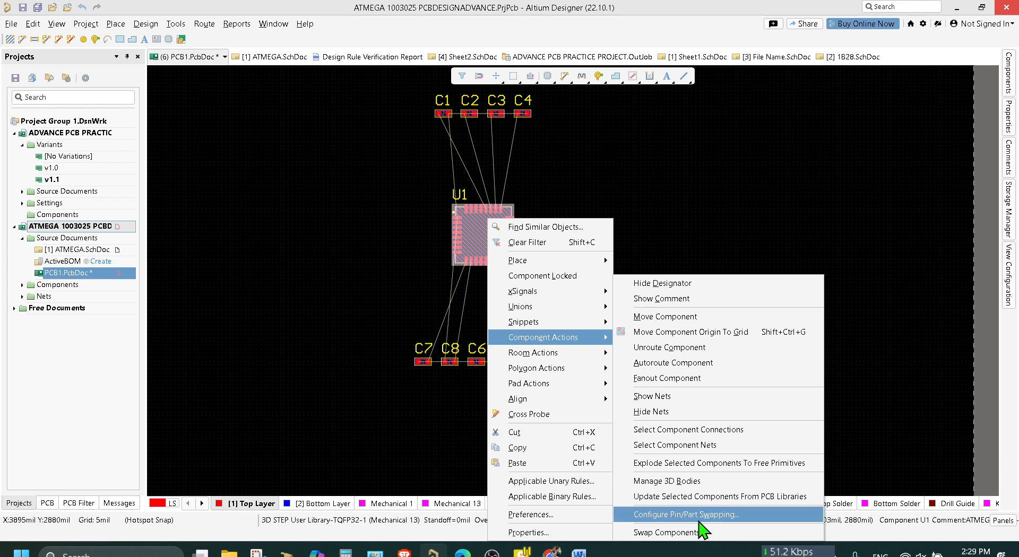
{"action": "left_click", "coordinate": [699, 530]}
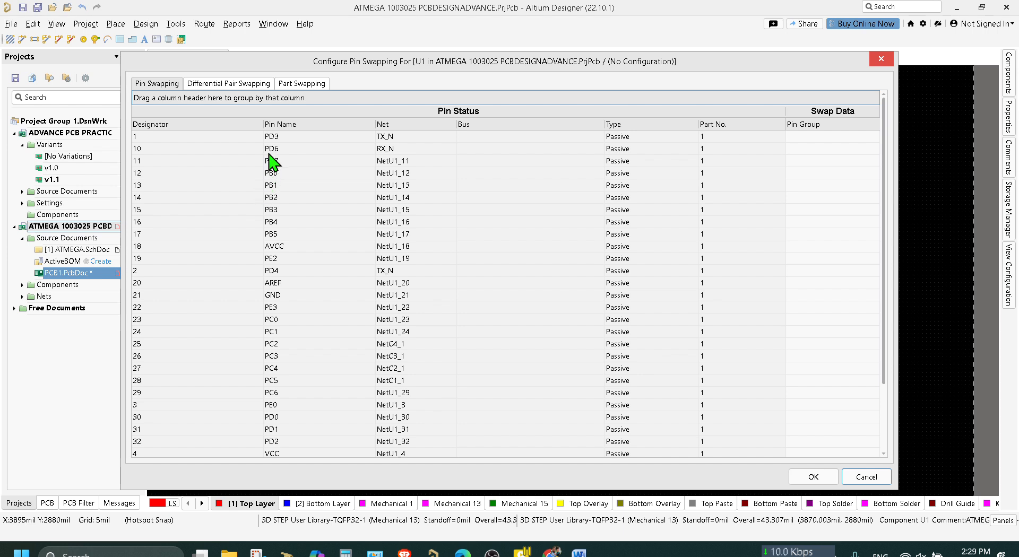
{"action": "scroll", "coordinate": [304, 199], "scroll_direction": "down", "scroll_amount": 2}
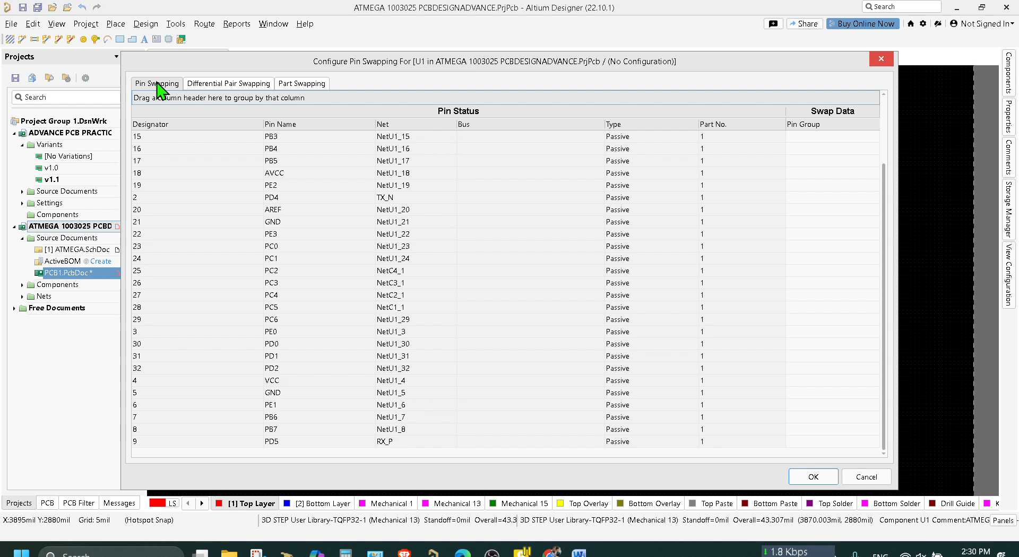
{"action": "scroll", "coordinate": [248, 384], "scroll_direction": "up", "scroll_amount": 2}
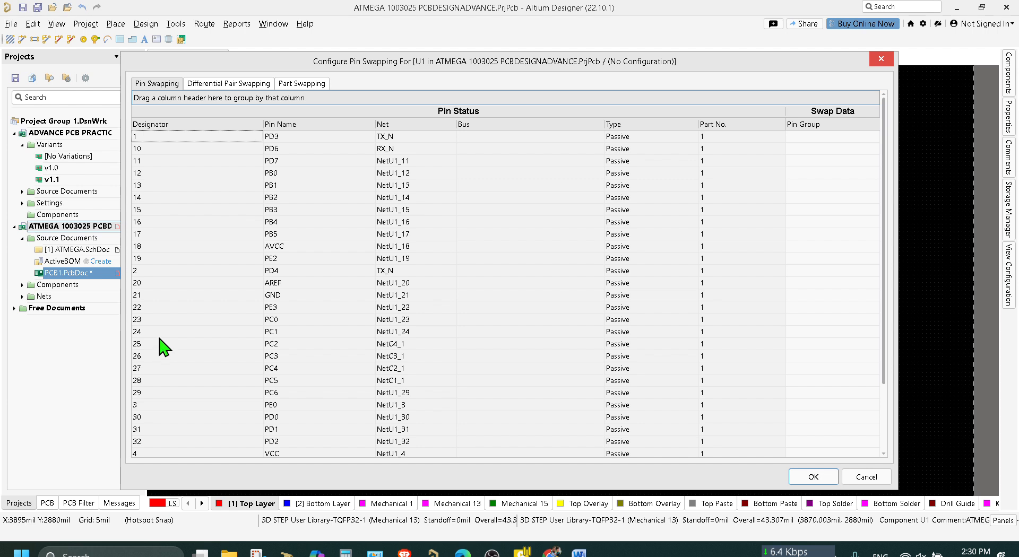
{"action": "scroll", "coordinate": [165, 347], "scroll_direction": "down", "scroll_amount": 1}
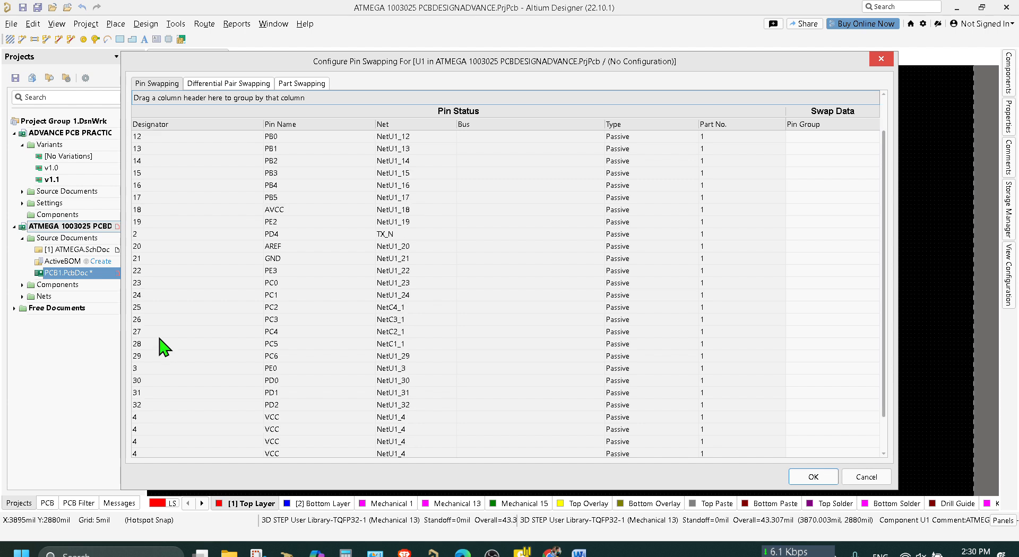
{"action": "scroll", "coordinate": [165, 347], "scroll_direction": "up", "scroll_amount": 1}
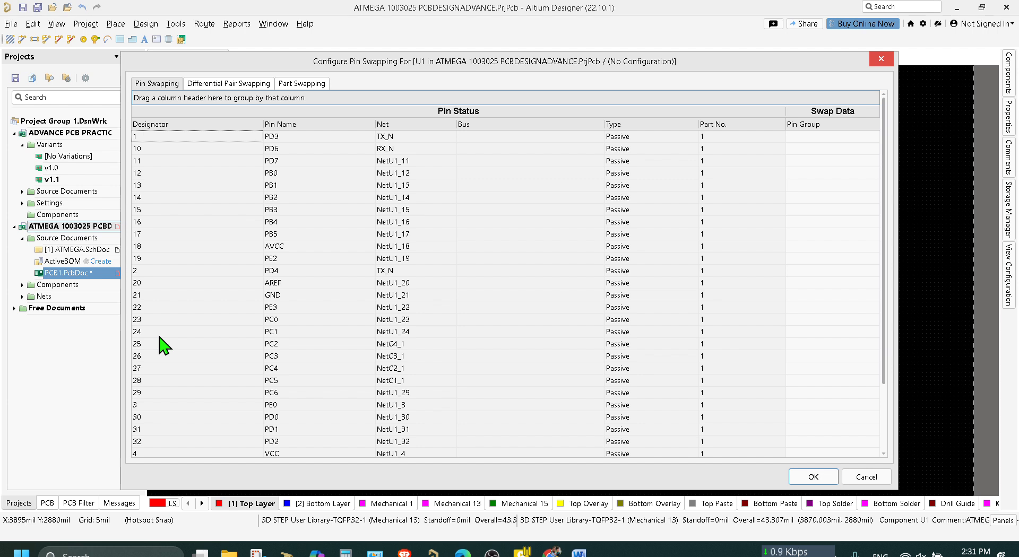
Assign U1's pins PC0 to PC6 to pin group 1, and apply the change to the schematic sheets.
{"action": "left_click", "coordinate": [278, 320]}
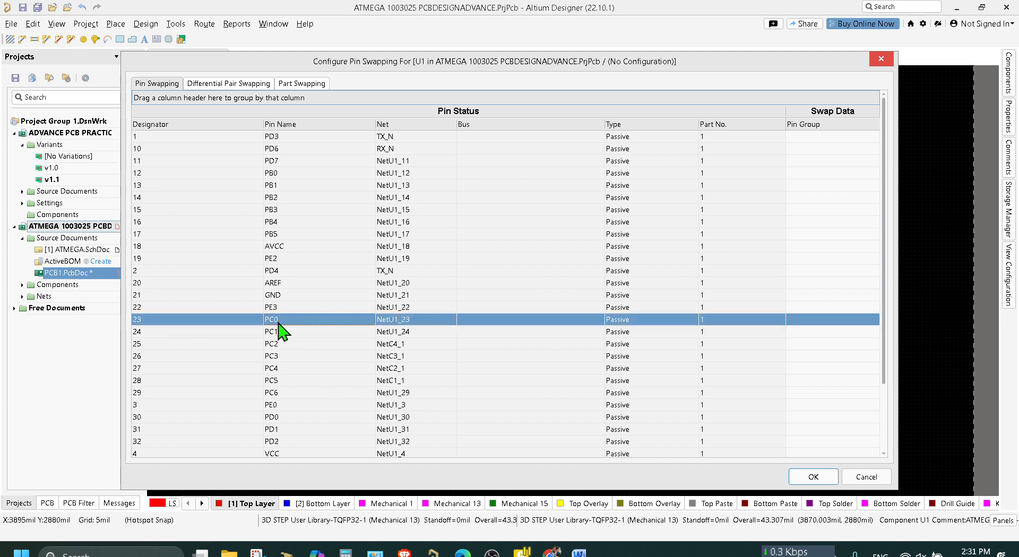
{"action": "left_click", "coordinate": [813, 318]}
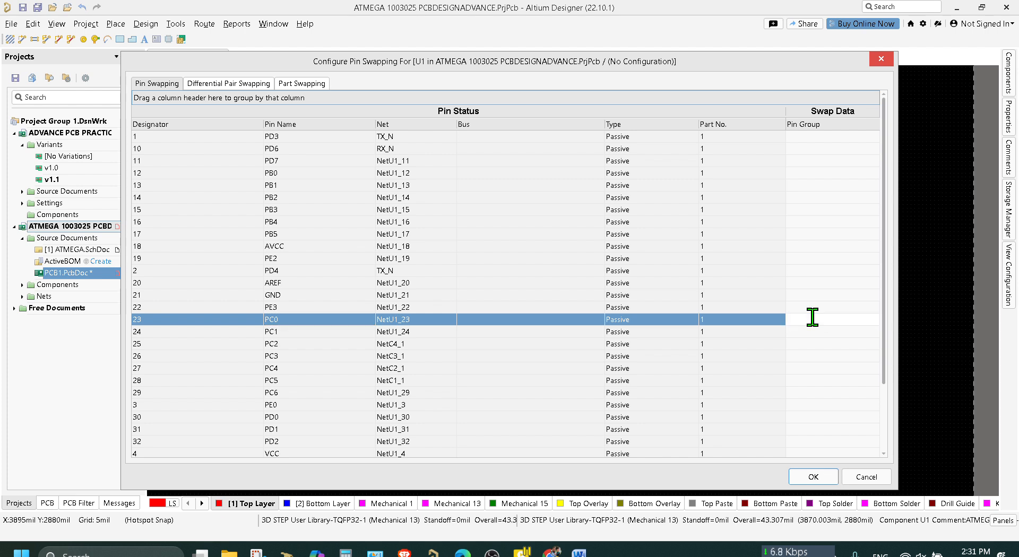
{"action": "key", "text": "Return"}
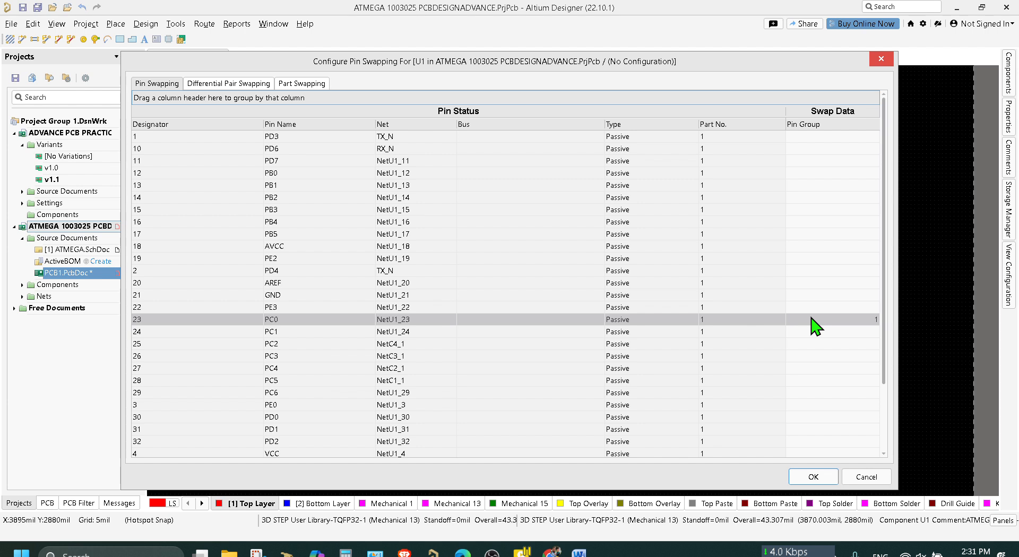
{"action": "left_click", "coordinate": [813, 332]}
{"action": "type", "text": "1"}
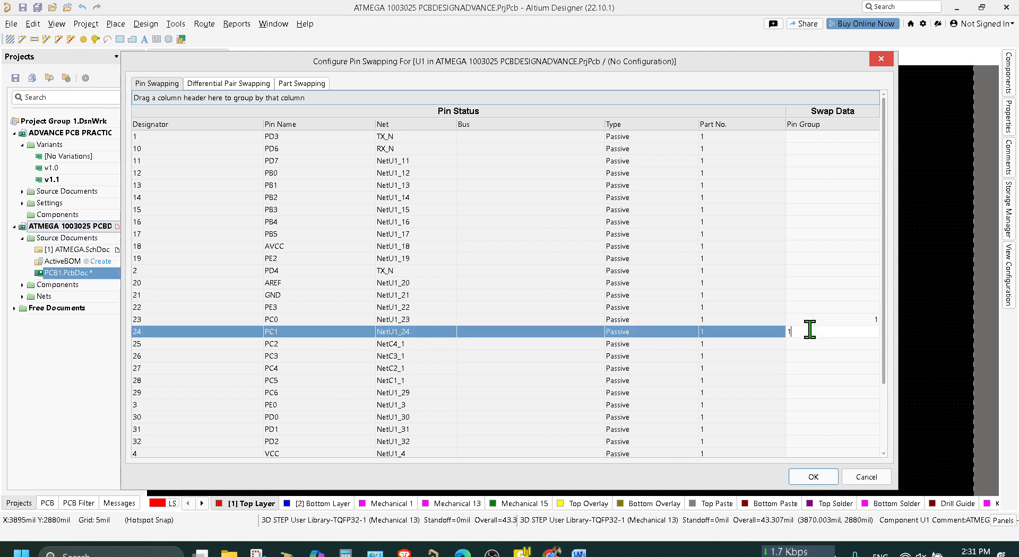
{"action": "left_click", "coordinate": [805, 344]}
{"action": "type", "text": "1"}
{"action": "left_click", "coordinate": [804, 356]}
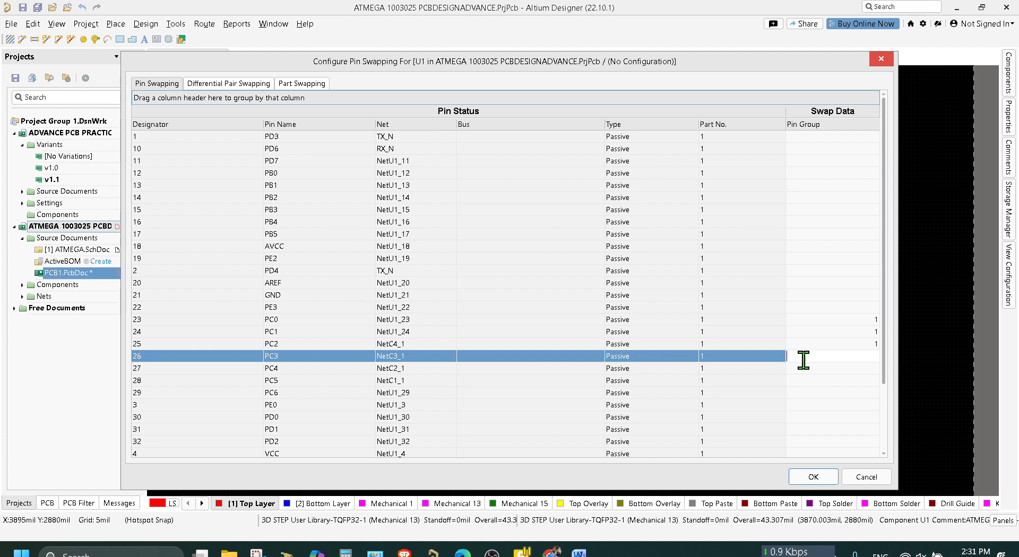
{"action": "type", "text": "1"}
{"action": "left_click", "coordinate": [804, 369]}
{"action": "type", "text": "1"}
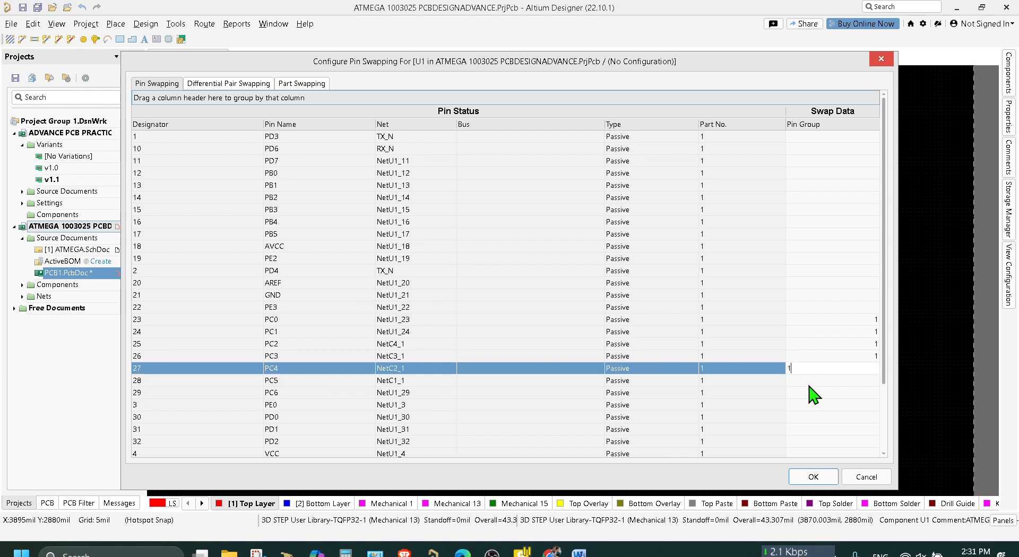
{"action": "left_click", "coordinate": [807, 381]}
{"action": "type", "text": "1"}
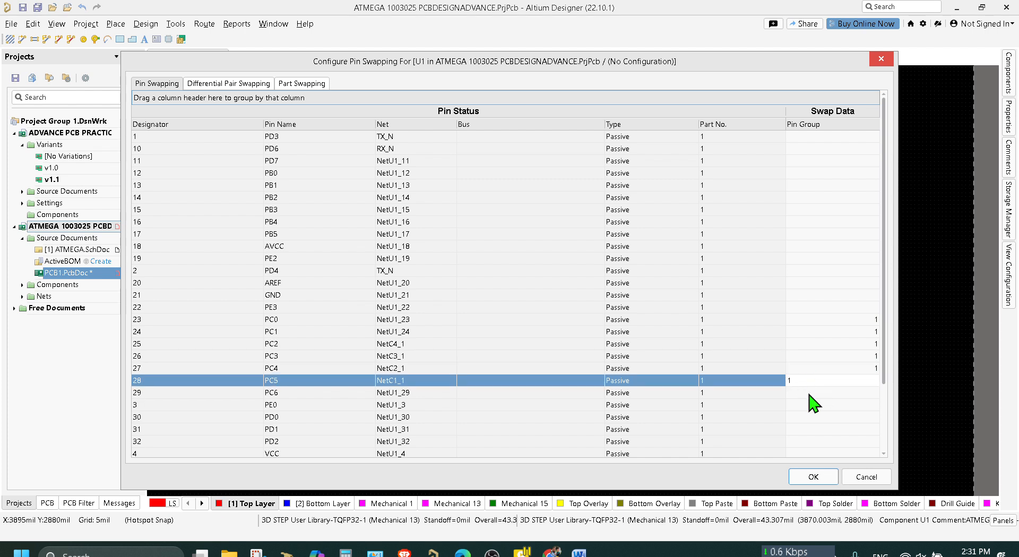
{"action": "left_click", "coordinate": [808, 391]}
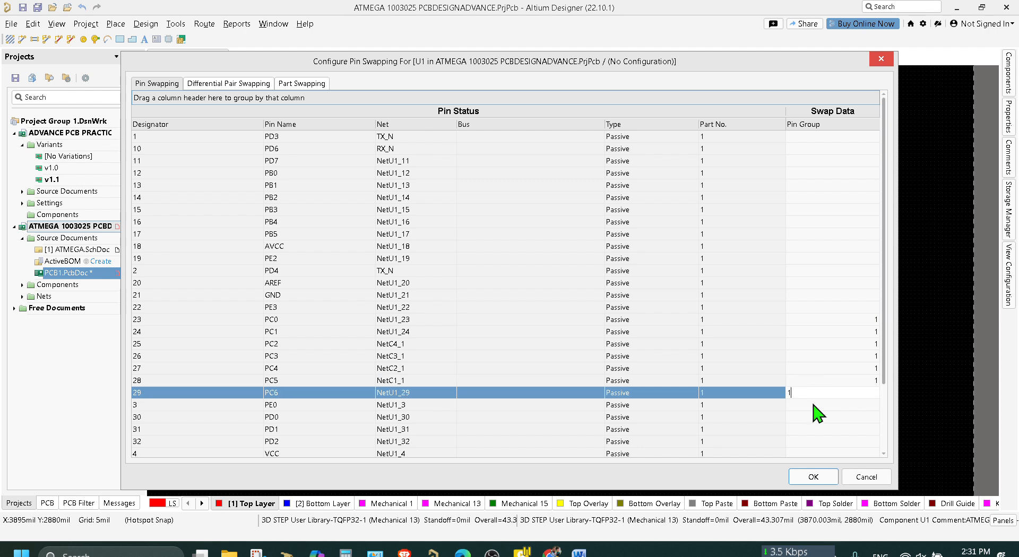
{"action": "left_click", "coordinate": [813, 404]}
{"action": "left_click", "coordinate": [812, 398]}
{"action": "left_click", "coordinate": [808, 393]}
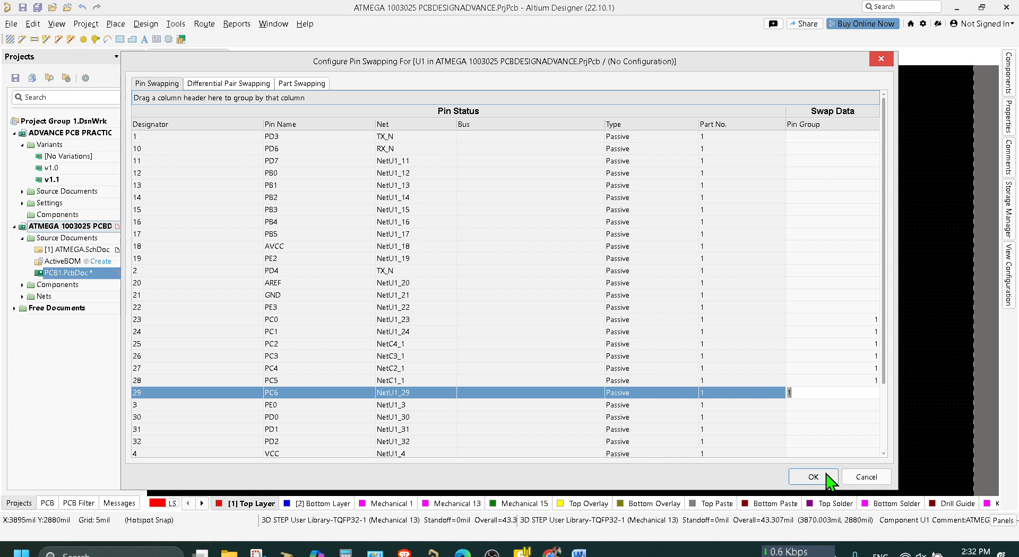
{"action": "left_click", "coordinate": [853, 319]}
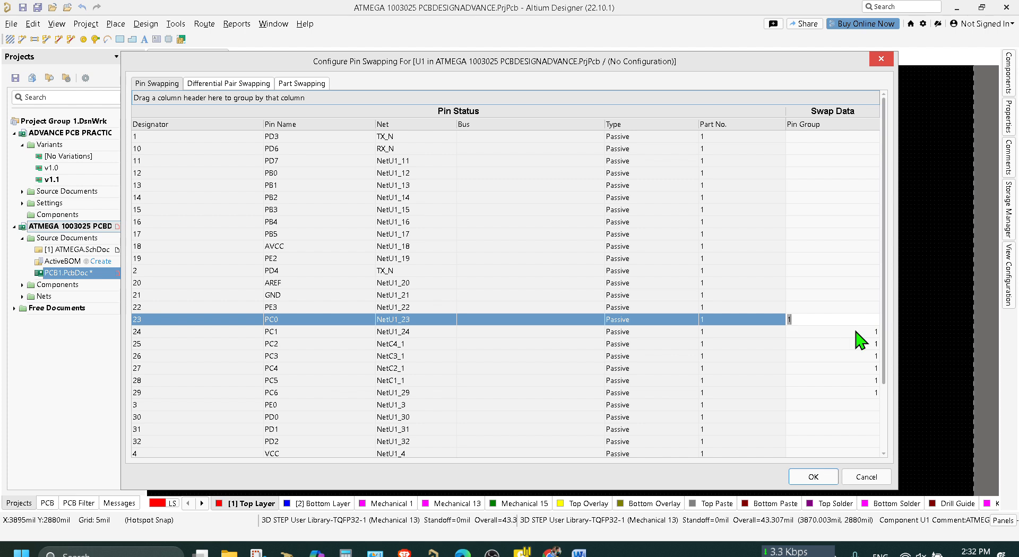
{"action": "left_click", "coordinate": [846, 394]}
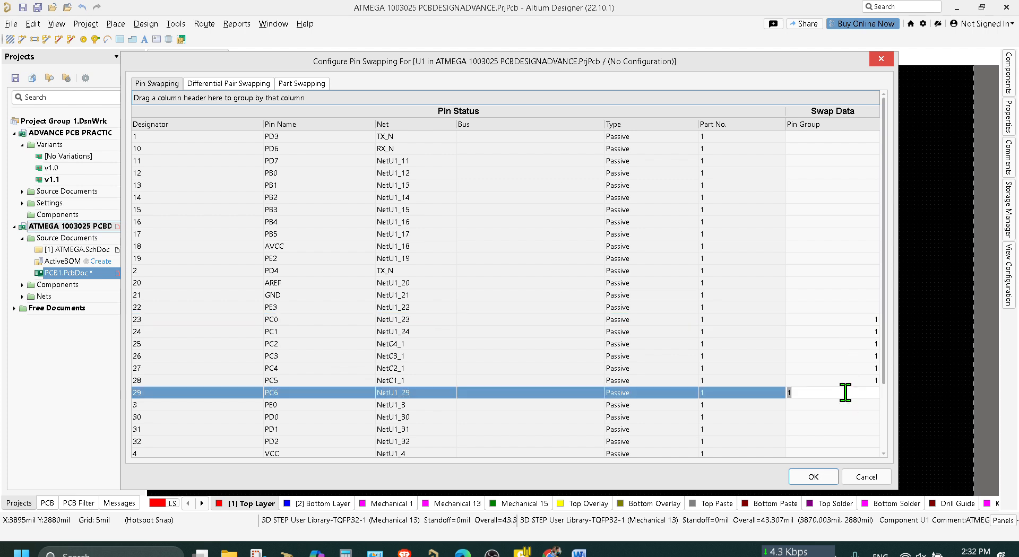
{"action": "left_click", "coordinate": [802, 477]}
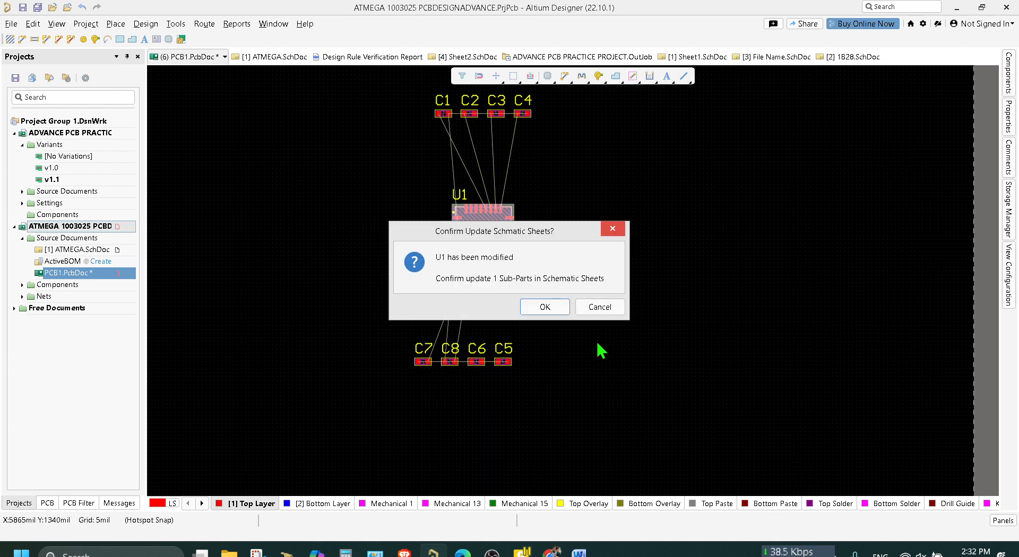
{"action": "left_click", "coordinate": [553, 310]}
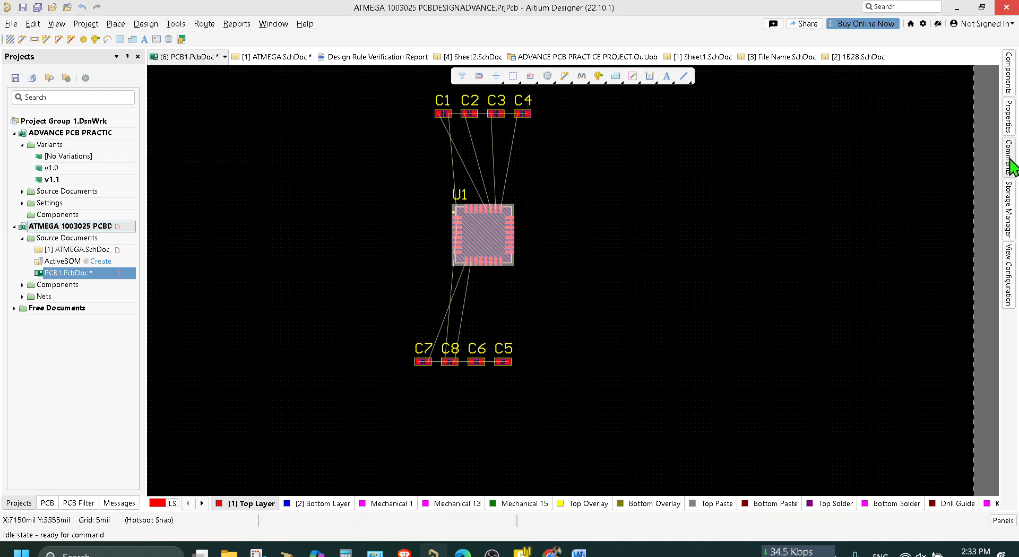
Enable pin swapping in the component properties of U1 on the PCB.
{"action": "left_click", "coordinate": [1008, 116]}
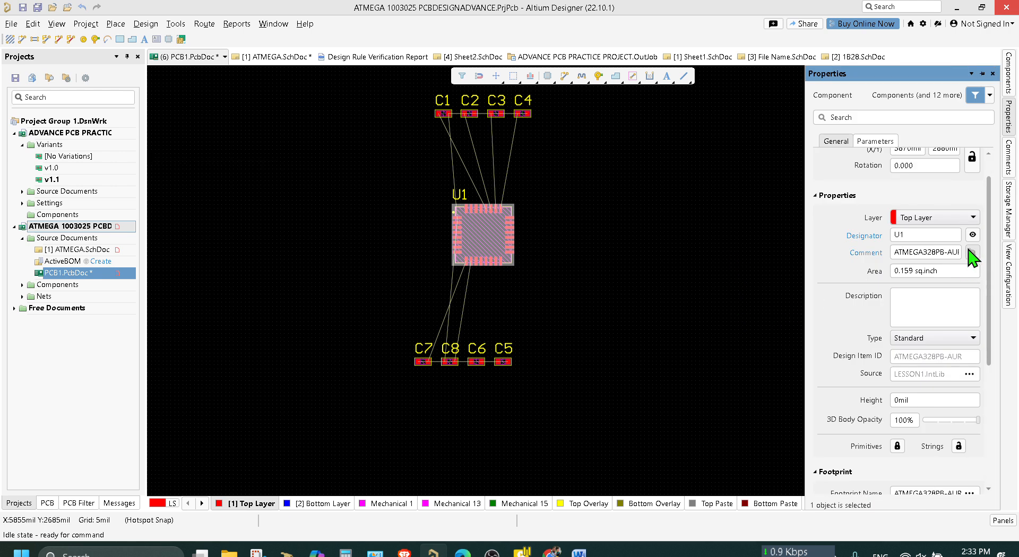
{"action": "scroll", "coordinate": [972, 260], "scroll_direction": "down", "scroll_amount": 5}
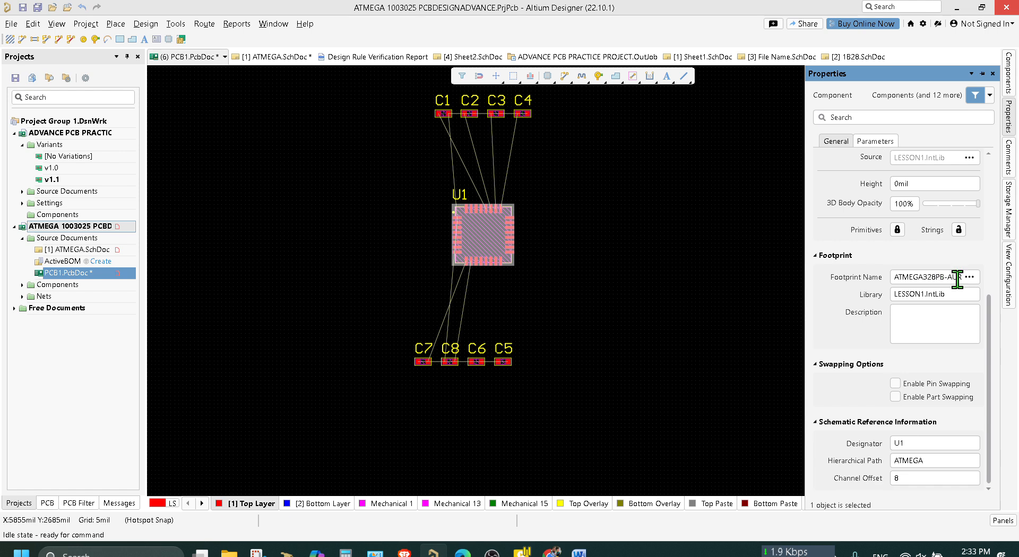
{"action": "left_click", "coordinate": [896, 384]}
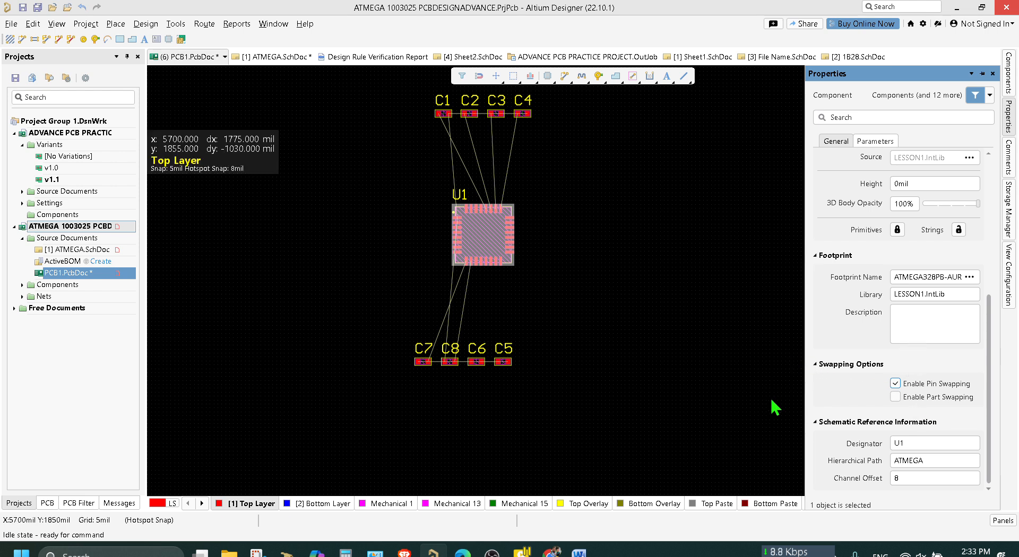
{"action": "left_click", "coordinate": [707, 301]}
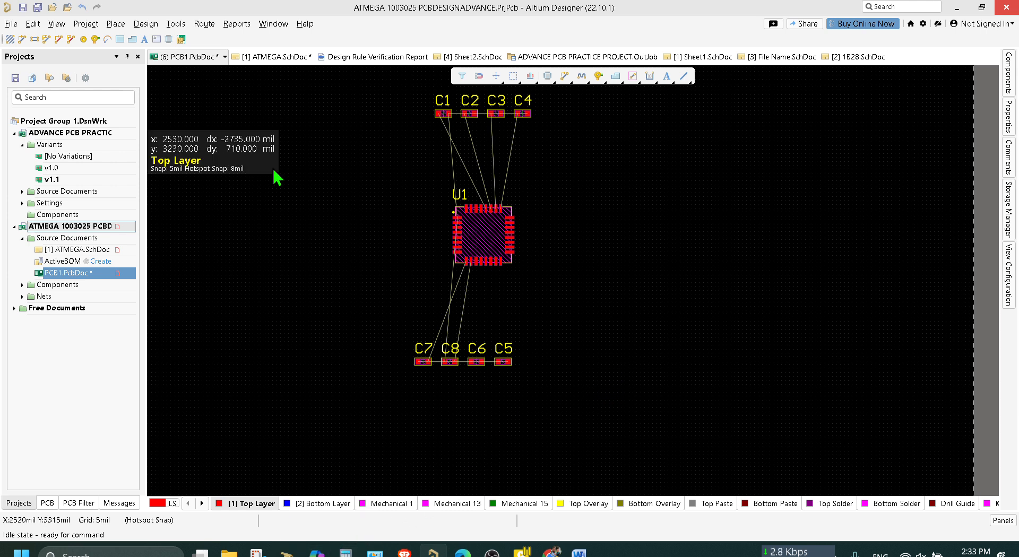
Check U1's pin connections in ATMEGA.SchDoc and return to the PCB document.
{"action": "left_click", "coordinate": [271, 58]}
{"action": "right_click_drag", "start_coordinate": [382, 289], "coordinate": [501, 97]}
{"action": "right_click_drag", "start_coordinate": [535, 143], "coordinate": [394, 53]}
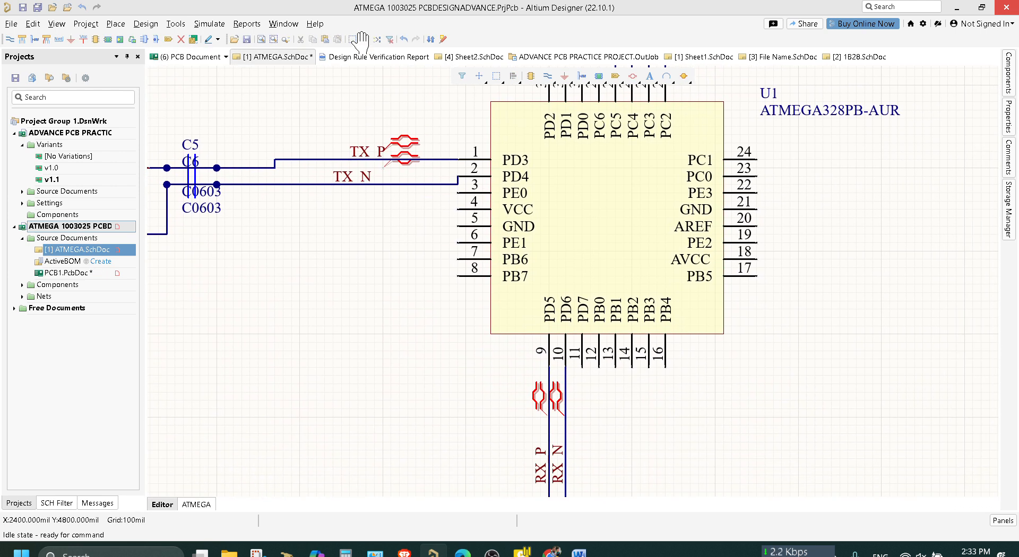
{"action": "right_click_drag", "start_coordinate": [357, 385], "coordinate": [399, 516]}
{"action": "left_click", "coordinate": [208, 59]}
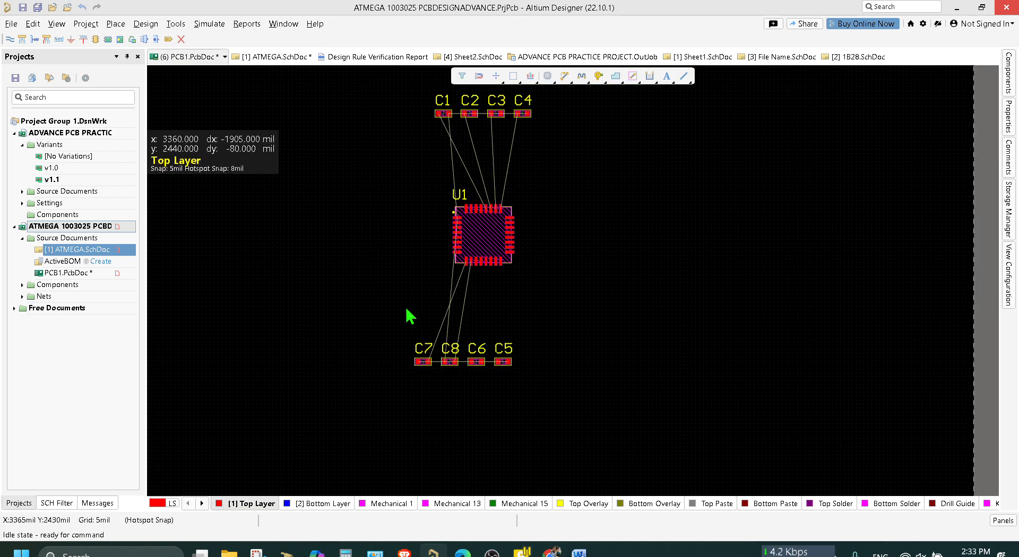
Run the Automatic Net/Pin Optimizer on the PCB, continuing despite unmatched pins and including the iterative optimizer.
{"action": "right_click_drag", "start_coordinate": [387, 241], "coordinate": [382, 321]}
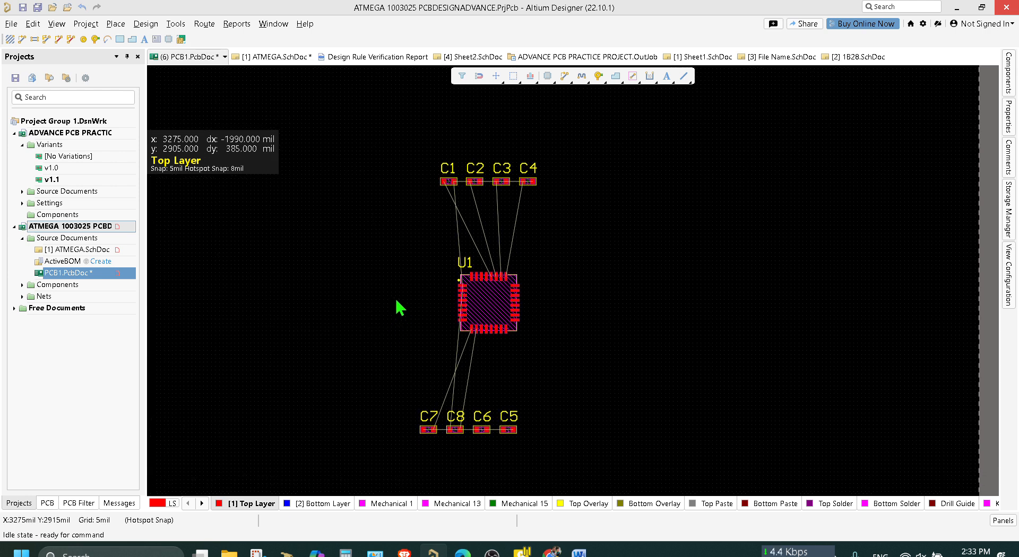
{"action": "left_click", "coordinate": [176, 24]}
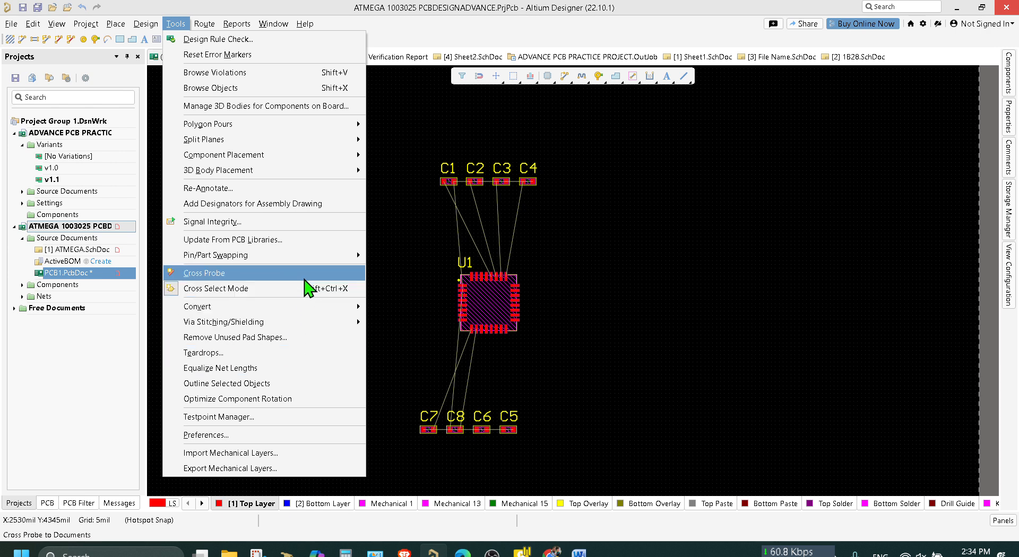
{"action": "mouse_move", "coordinate": [305, 259]}
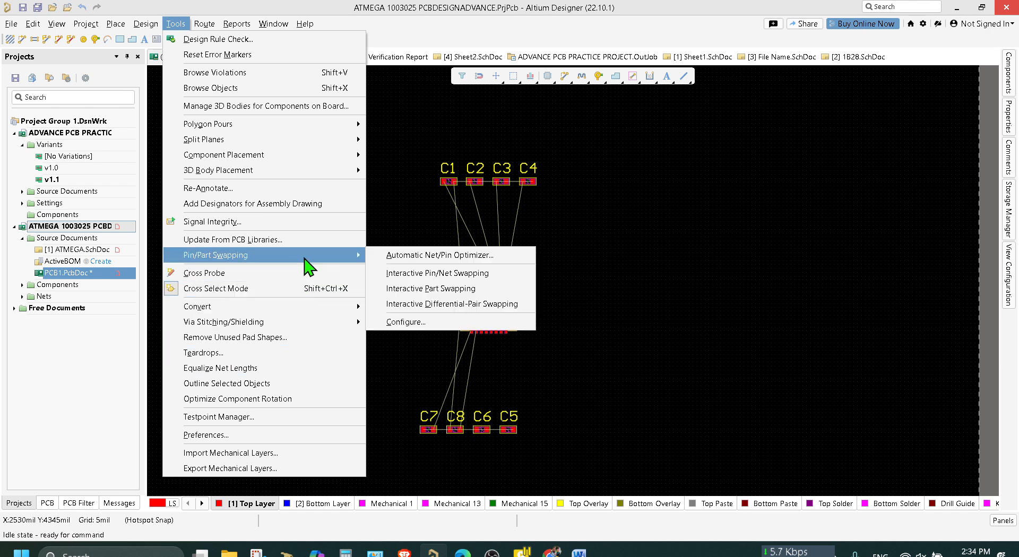
{"action": "left_click", "coordinate": [403, 257]}
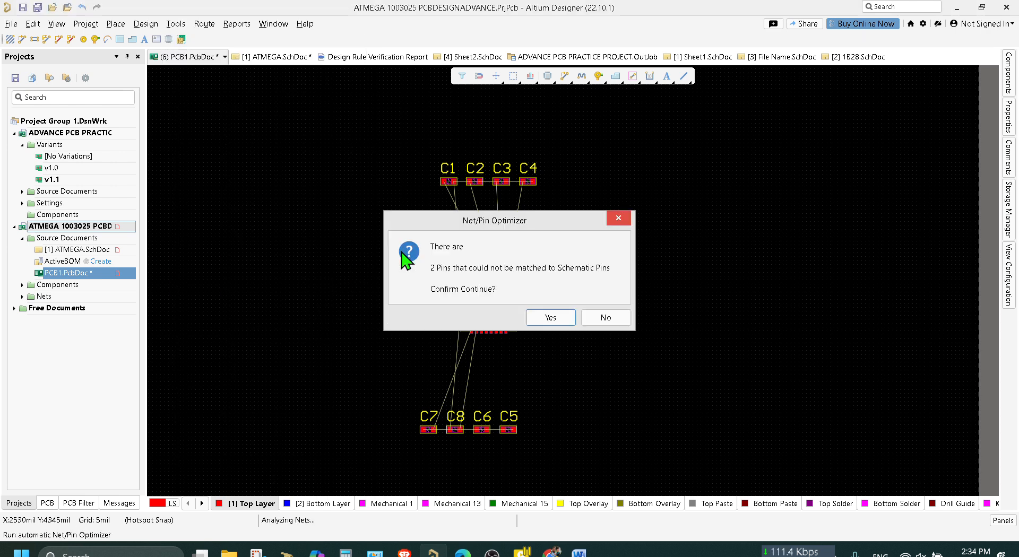
{"action": "left_click", "coordinate": [563, 316]}
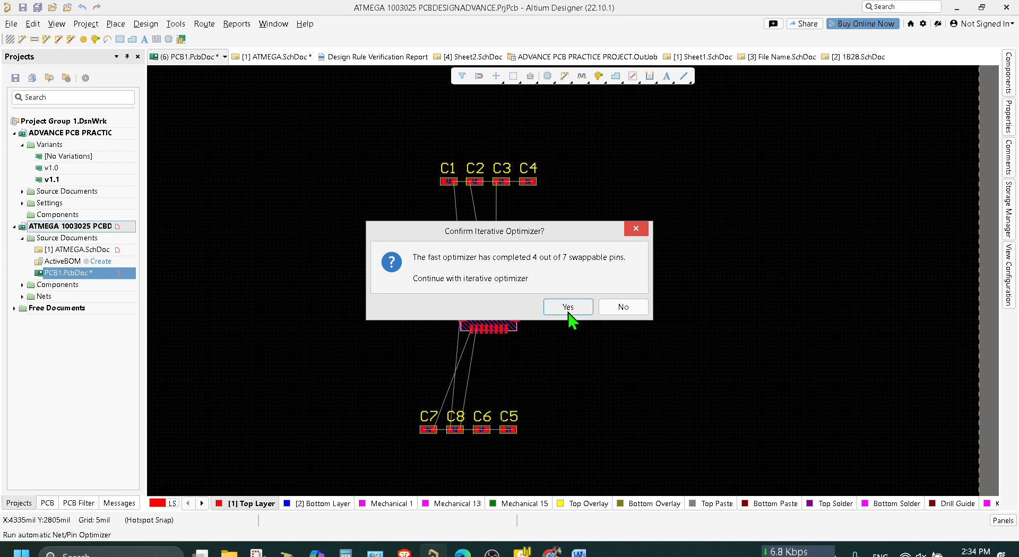
{"action": "left_click", "coordinate": [566, 312]}
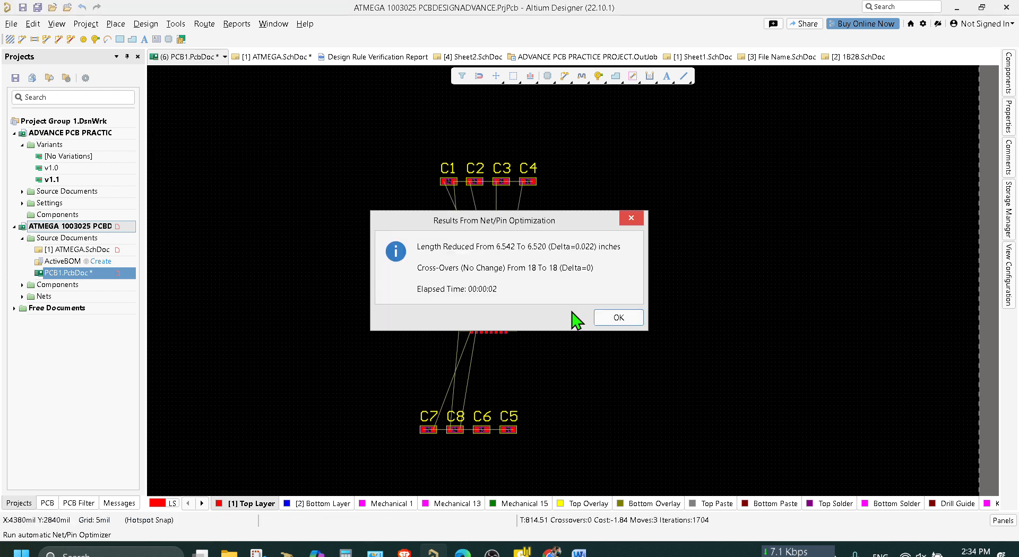
{"action": "left_click", "coordinate": [610, 318]}
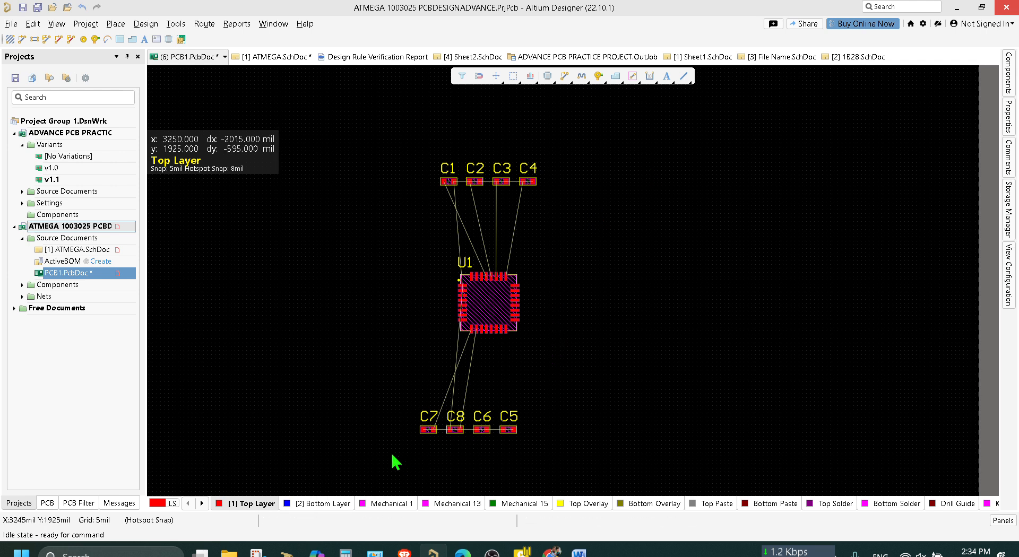
Try moving C7 beyond C5 to the other end of the capacitor row below U1, and undo the move.
{"action": "left_click", "coordinate": [428, 428]}
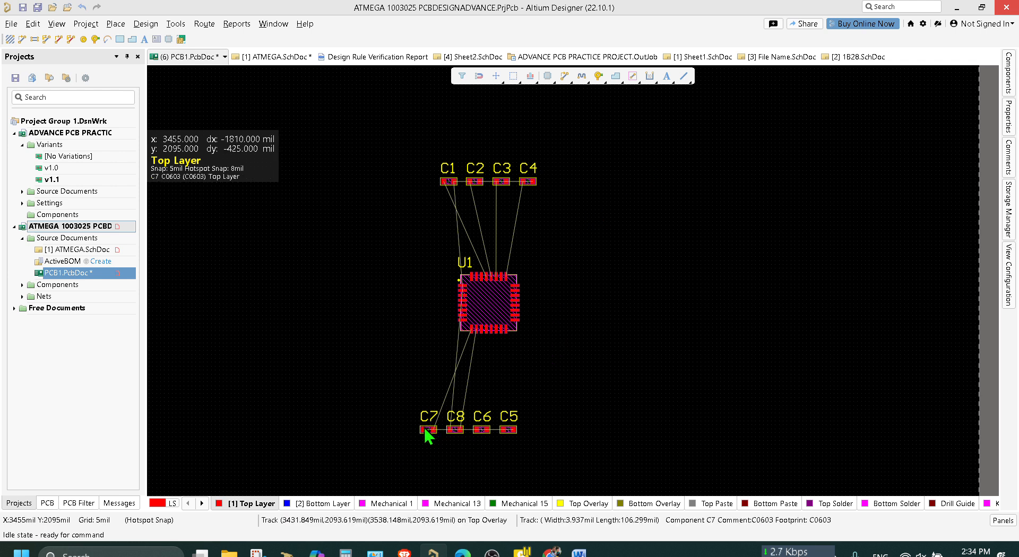
{"action": "left_click_drag", "start_coordinate": [426, 427], "coordinate": [543, 432]}
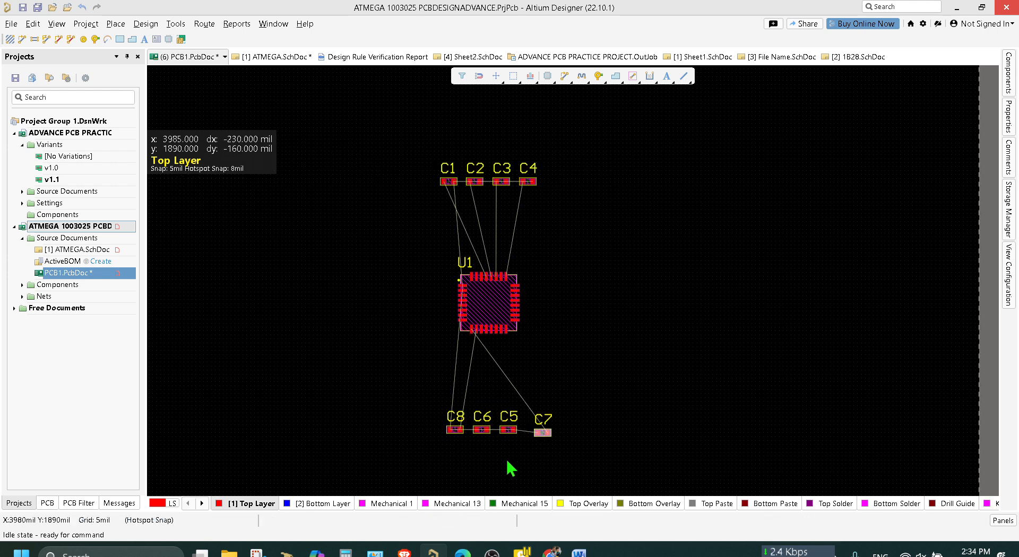
{"action": "key", "text": "ctrl+z"}
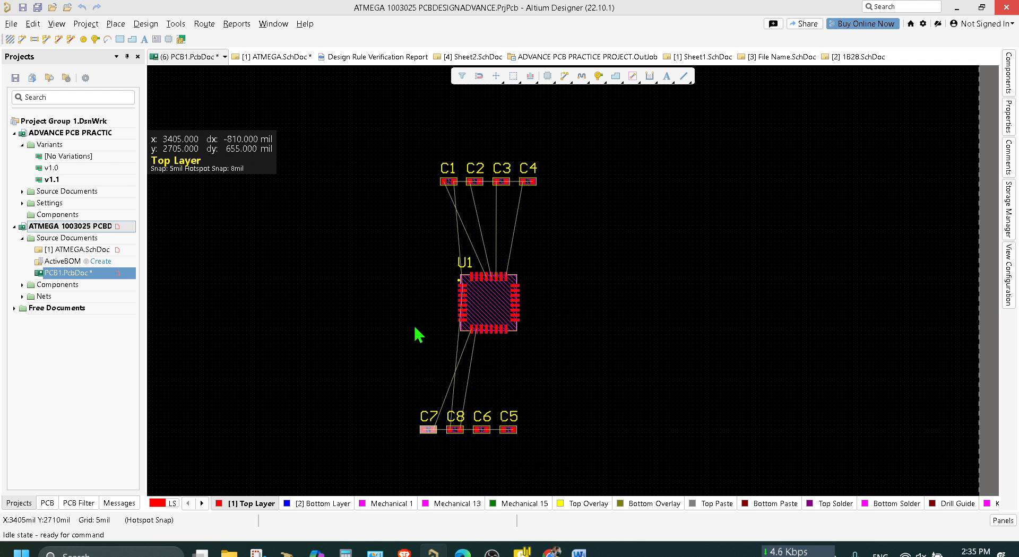
Try to start Interactive Pin/Net Swapping on the PCB.
{"action": "left_click", "coordinate": [176, 24]}
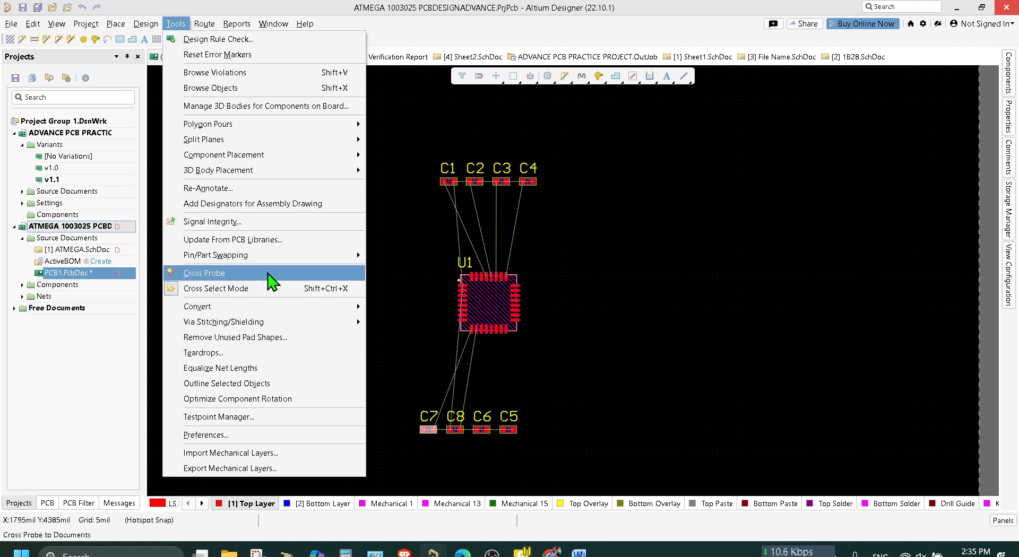
{"action": "mouse_move", "coordinate": [322, 256]}
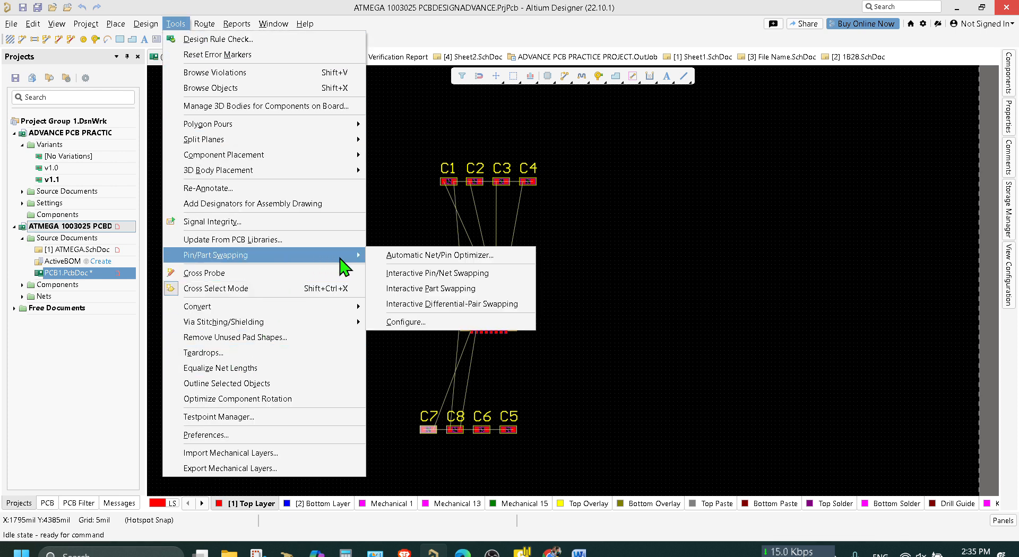
{"action": "left_click", "coordinate": [421, 274]}
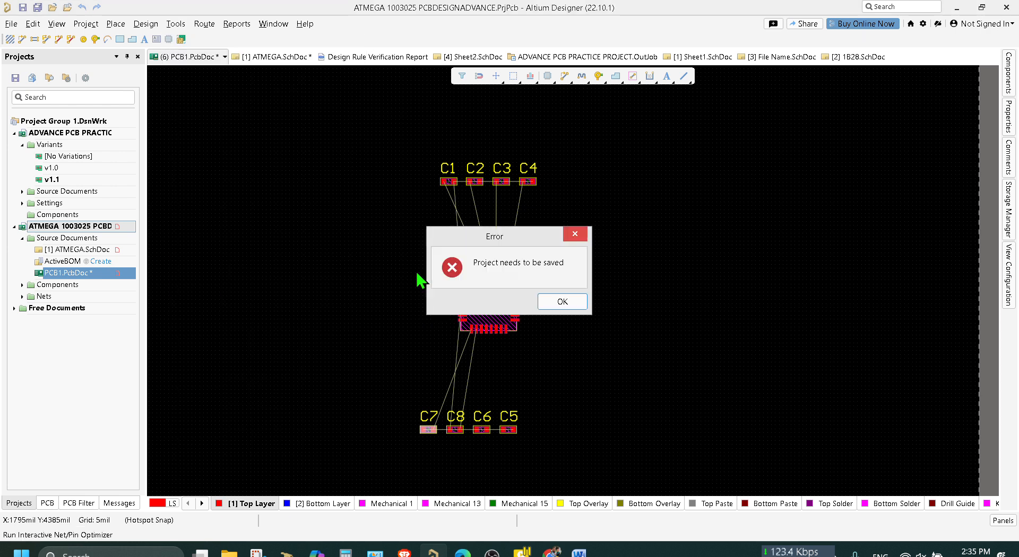
{"action": "left_click", "coordinate": [562, 305]}
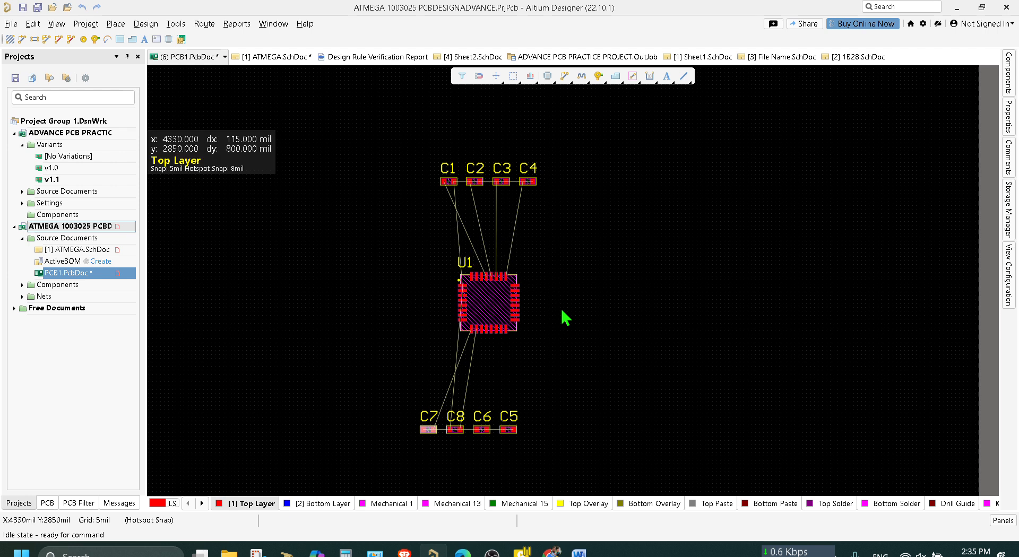
Save PCB1.PcbDoc and try Interactive Pin/Net Swapping again.
{"action": "key", "text": "ctrl+s"}
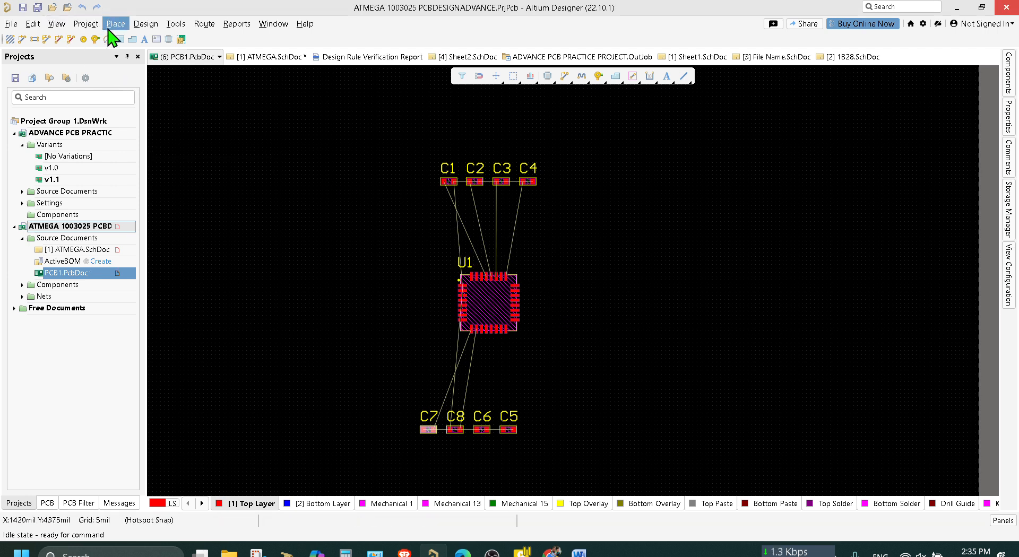
{"action": "left_click", "coordinate": [142, 24]}
{"action": "left_click", "coordinate": [144, 23]}
{"action": "left_click", "coordinate": [176, 24]}
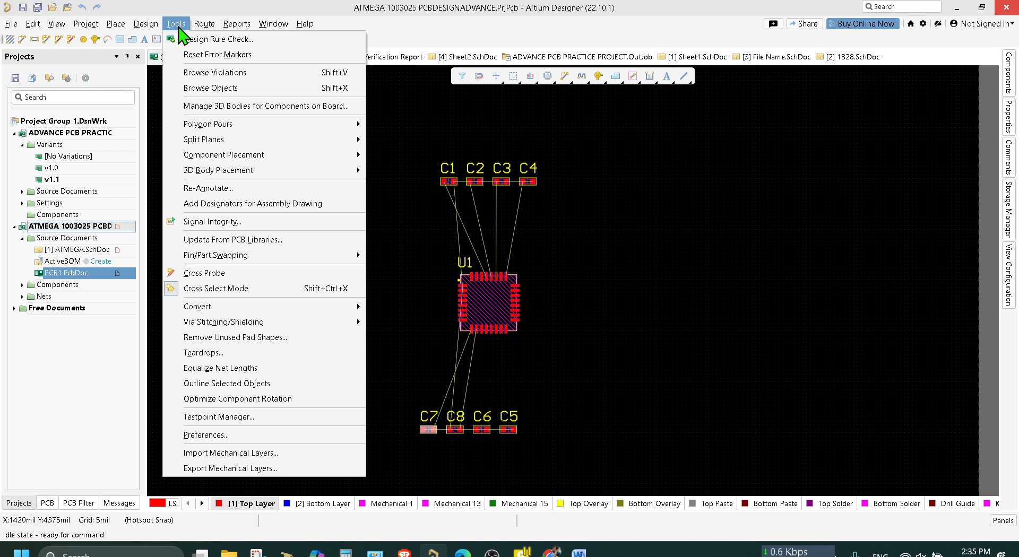
{"action": "mouse_move", "coordinate": [317, 260]}
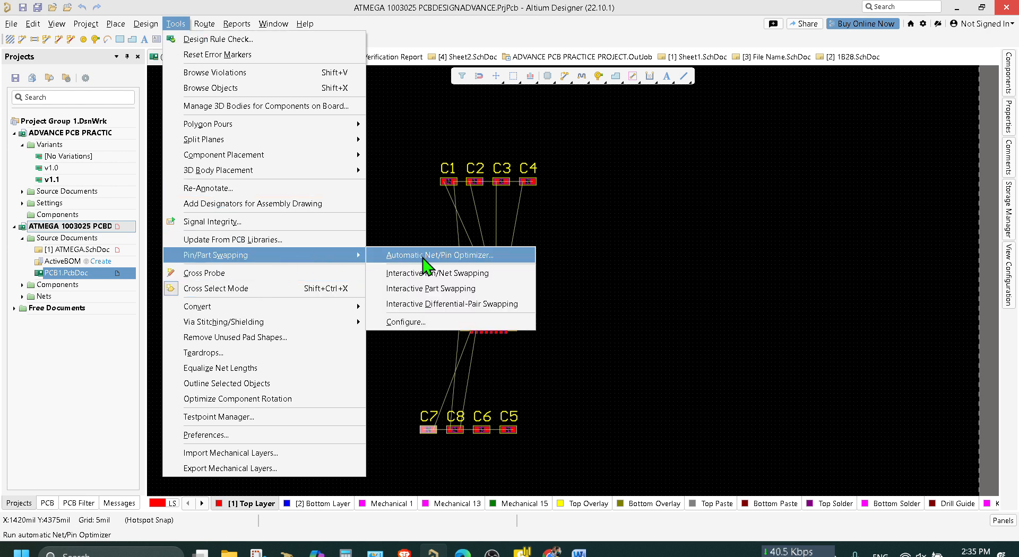
{"action": "left_click", "coordinate": [430, 272]}
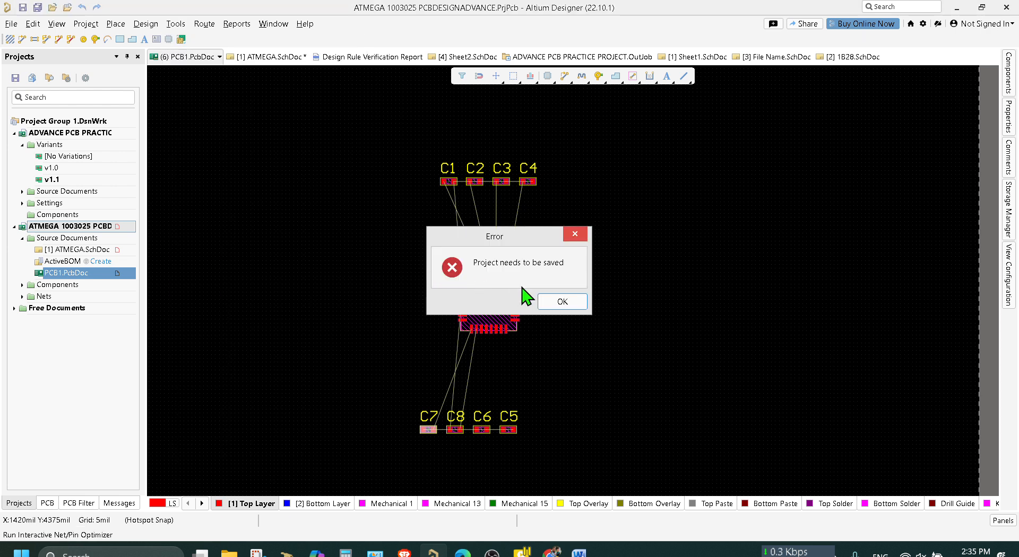
{"action": "left_click", "coordinate": [564, 304]}
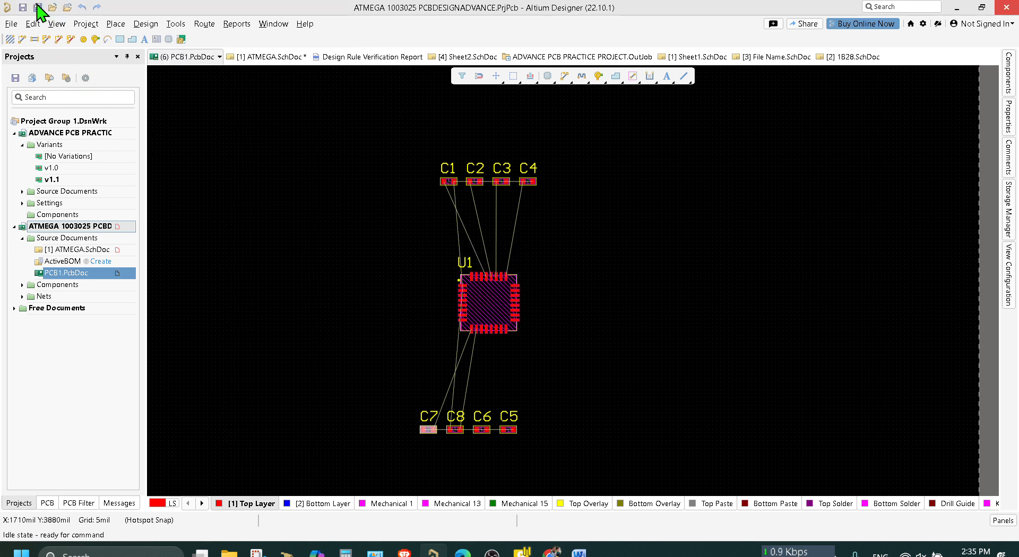
Start Interactive Pin/Net Swapping with all project documents saved, continuing despite the unmatched pins, and locate U1's swappable pads below C1 to C4.
{"action": "left_click", "coordinate": [176, 23]}
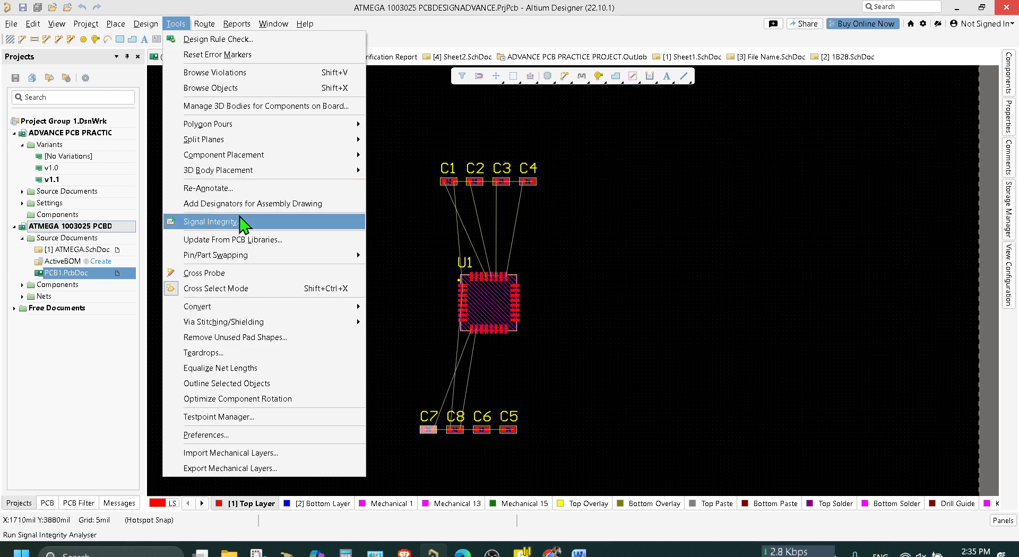
{"action": "mouse_move", "coordinate": [307, 256]}
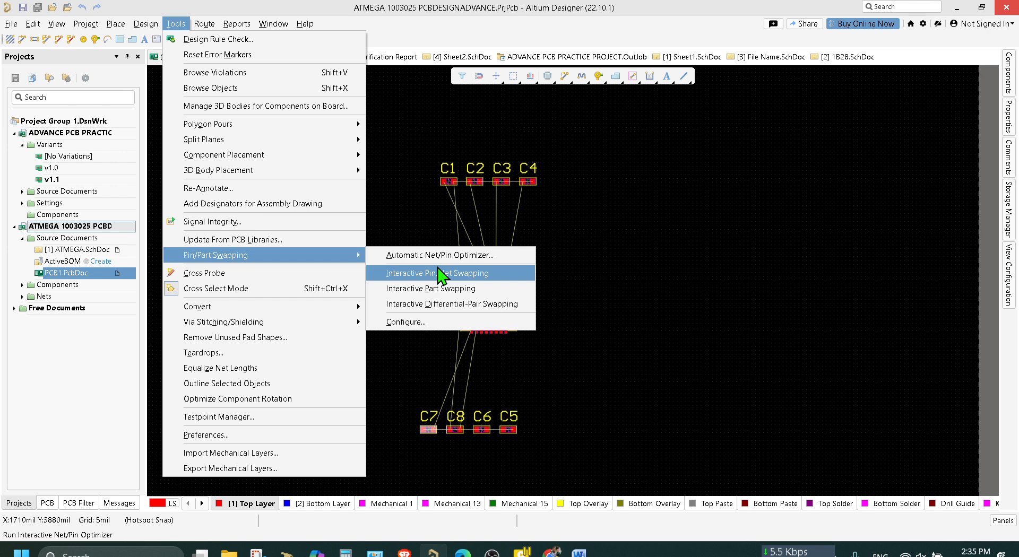
{"action": "left_click", "coordinate": [438, 272]}
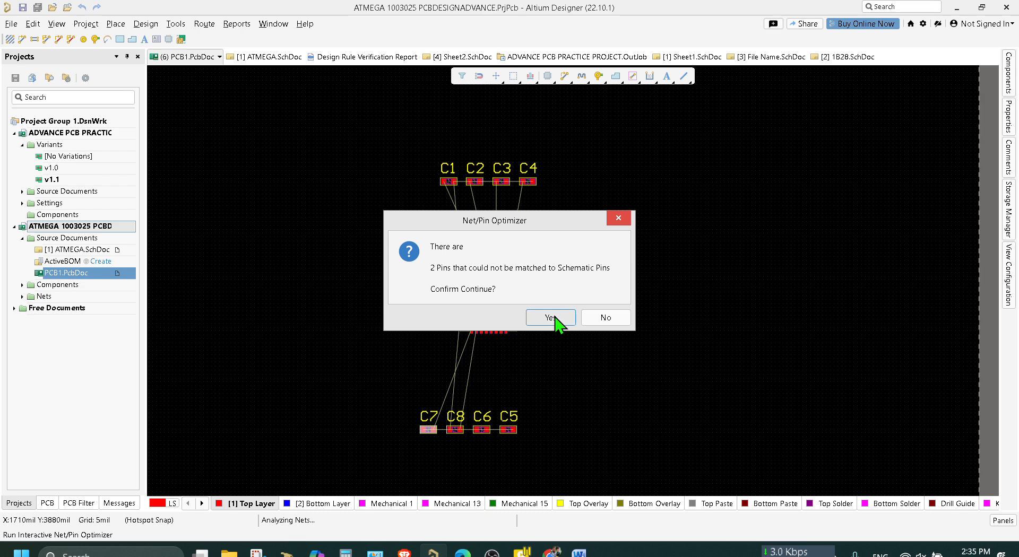
{"action": "left_click", "coordinate": [552, 317]}
{"action": "scroll", "coordinate": [505, 296], "scroll_direction": "up", "scroll_amount": 1, "text": "ctrl"}
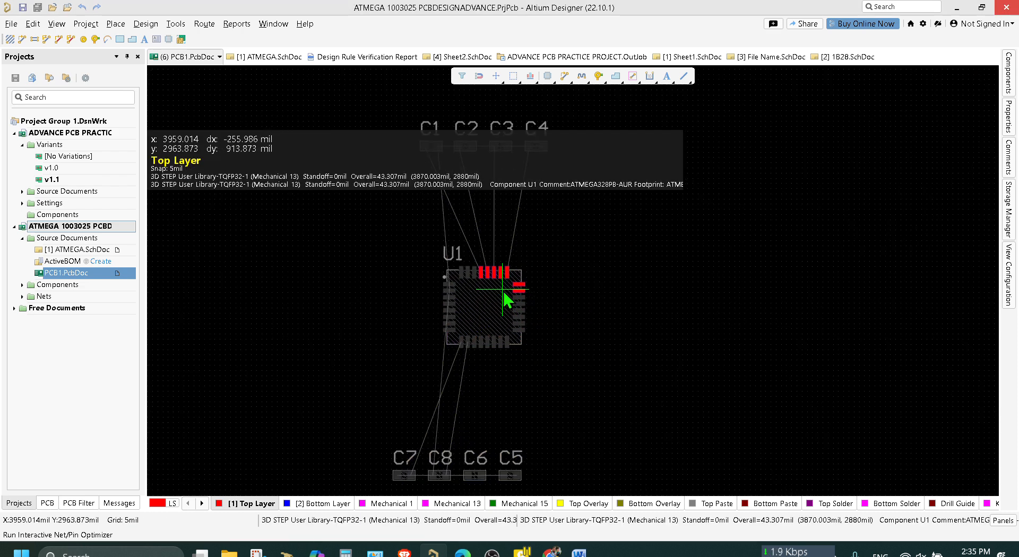
{"action": "scroll", "coordinate": [504, 296], "scroll_direction": "up", "scroll_amount": 3, "text": "ctrl"}
{"action": "scroll", "coordinate": [551, 287], "scroll_direction": "up", "scroll_amount": 5}
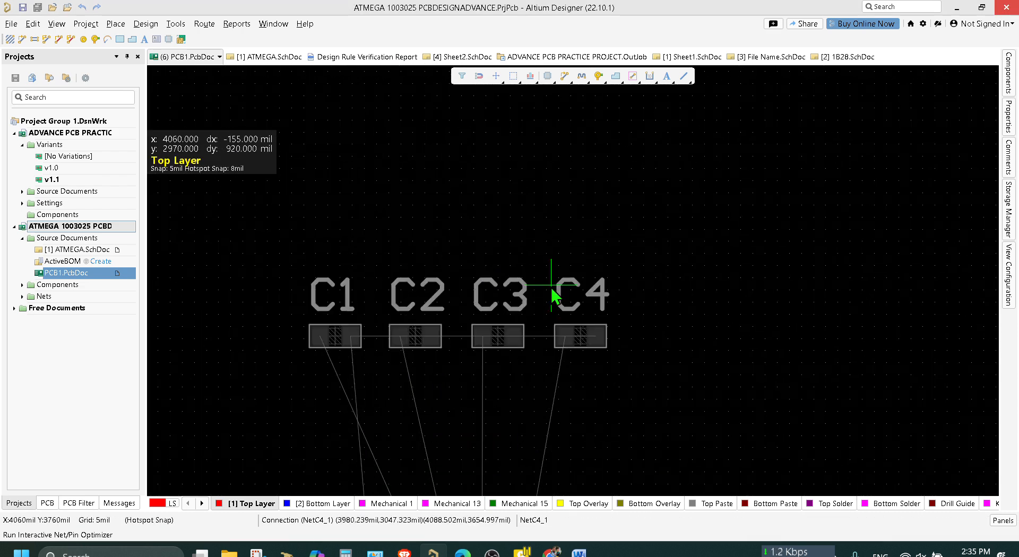
{"action": "scroll", "coordinate": [552, 285], "scroll_direction": "down", "scroll_amount": 1, "text": "ctrl"}
{"action": "scroll", "coordinate": [552, 286], "scroll_direction": "down", "scroll_amount": 2}
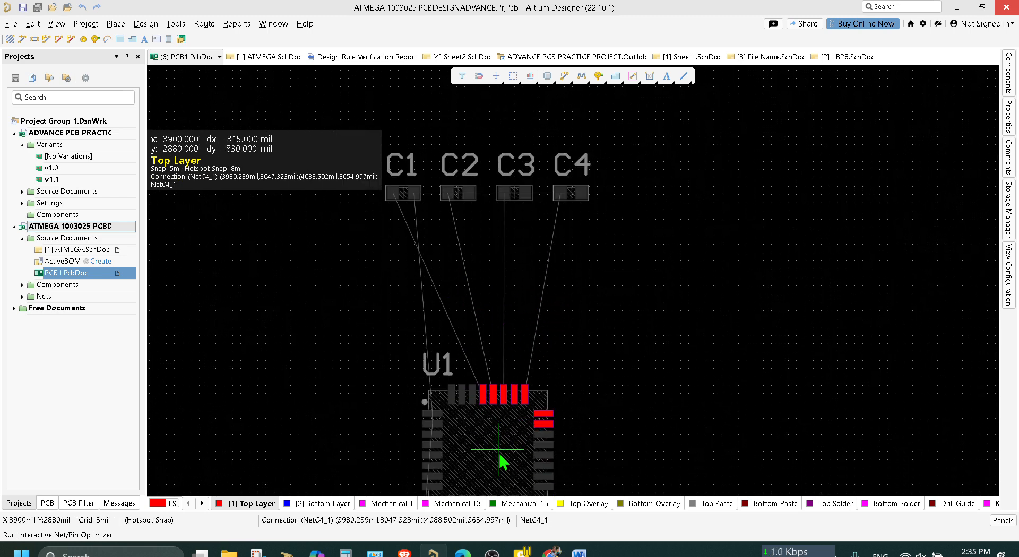
Swap U1's sub-nets so C3 connects to pin 26, C2 to pin 27 and C1 to pin 28.
{"action": "left_click", "coordinate": [512, 401]}
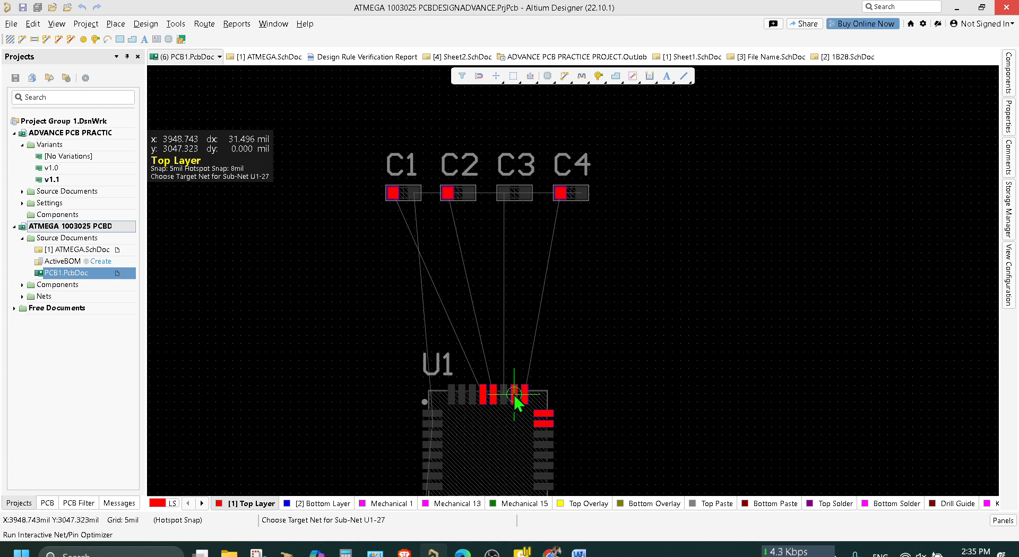
{"action": "left_click", "coordinate": [514, 396]}
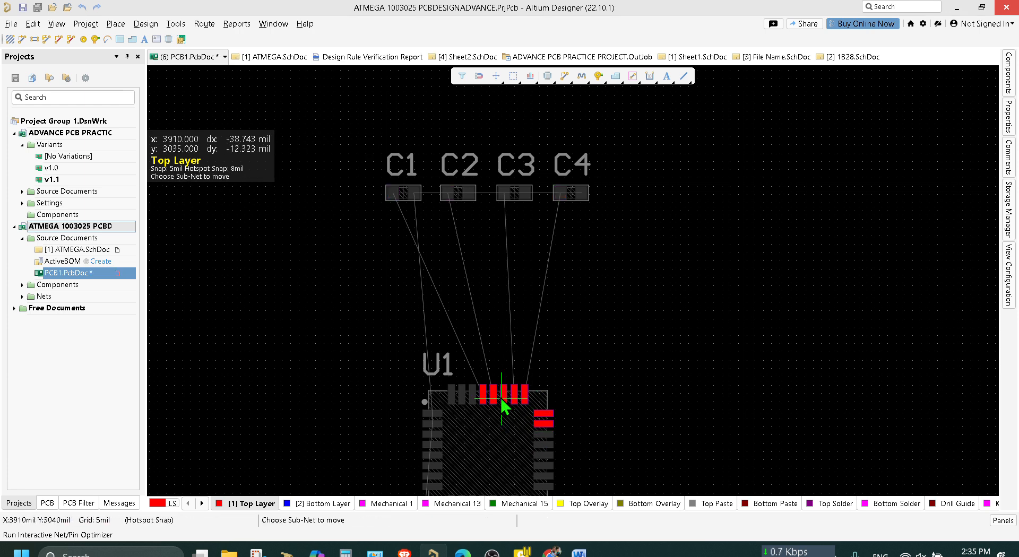
{"action": "left_click", "coordinate": [494, 397]}
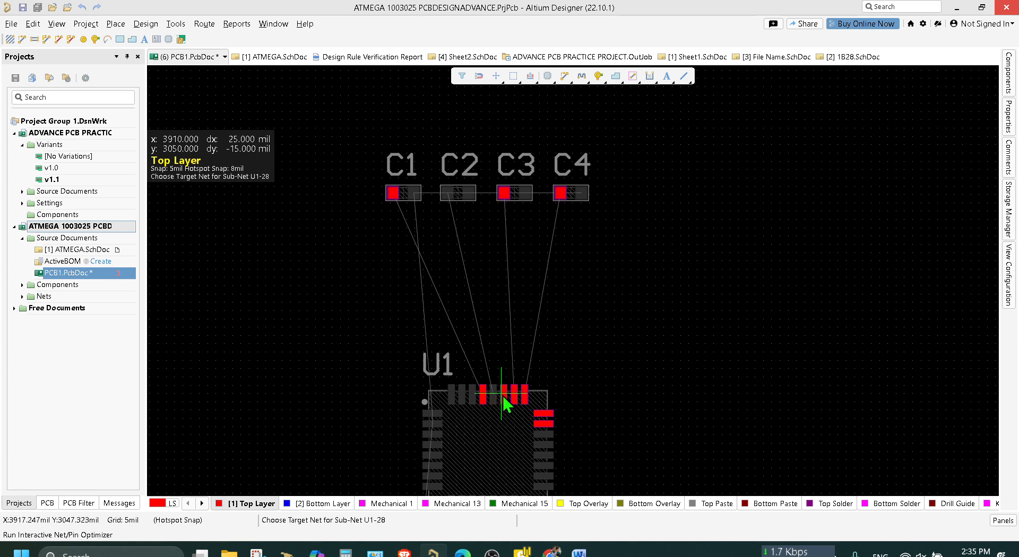
{"action": "left_click", "coordinate": [505, 398]}
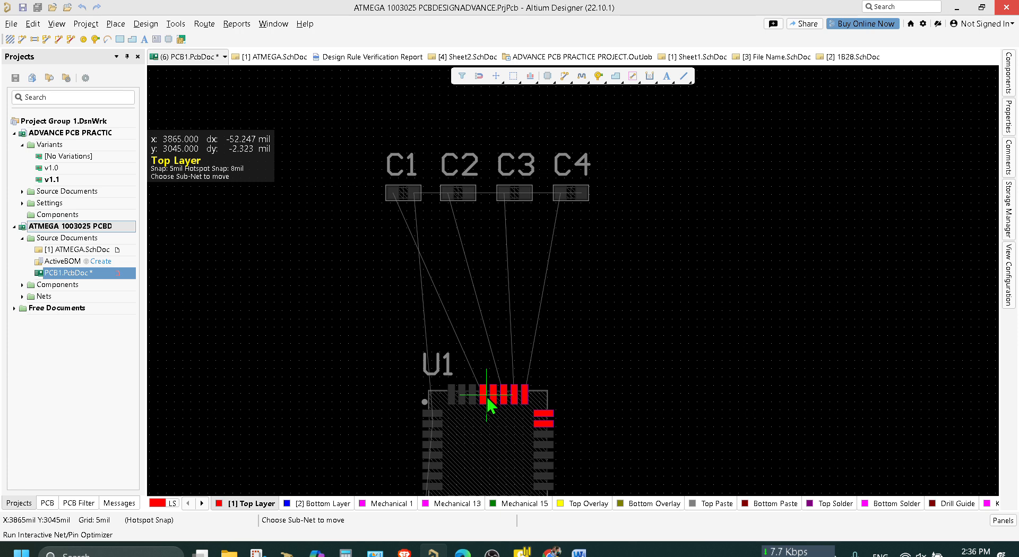
{"action": "scroll", "coordinate": [488, 399], "scroll_direction": "up", "scroll_amount": 3, "text": "ctrl"}
{"action": "left_click", "coordinate": [493, 397]}
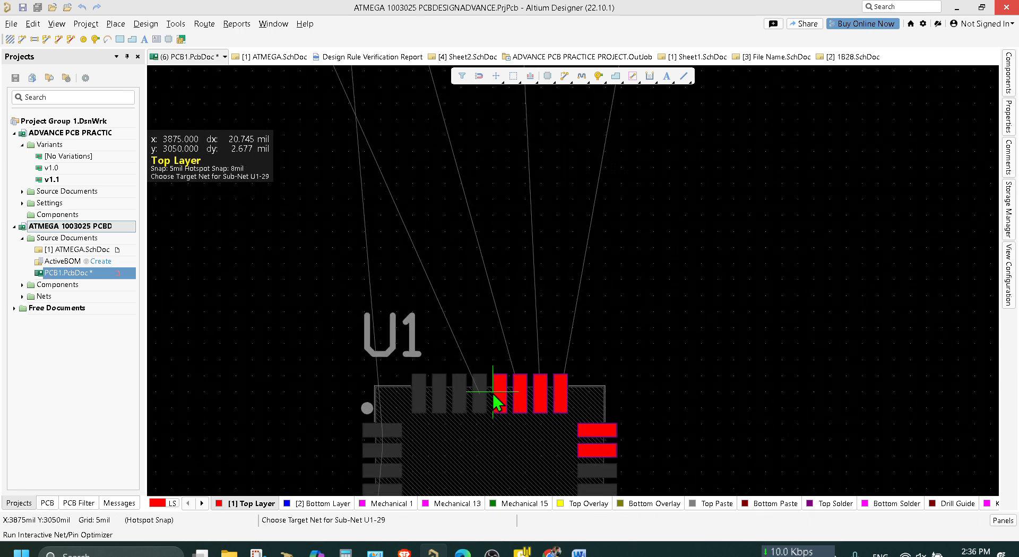
{"action": "left_click", "coordinate": [493, 403]}
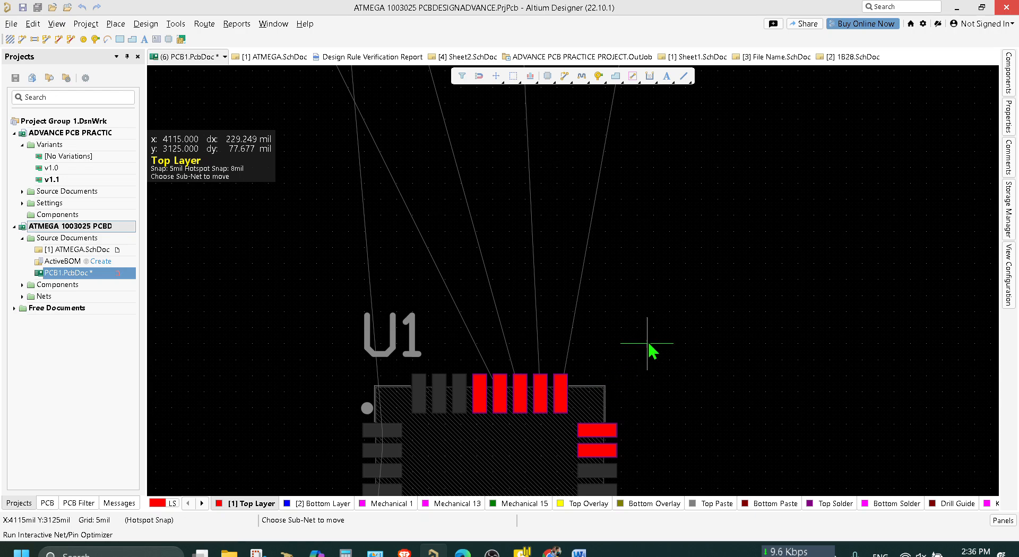
Save the PCB document with the swapped nets and exit interactive swapping.
{"action": "scroll", "coordinate": [650, 349], "scroll_direction": "down", "scroll_amount": 4, "text": "ctrl"}
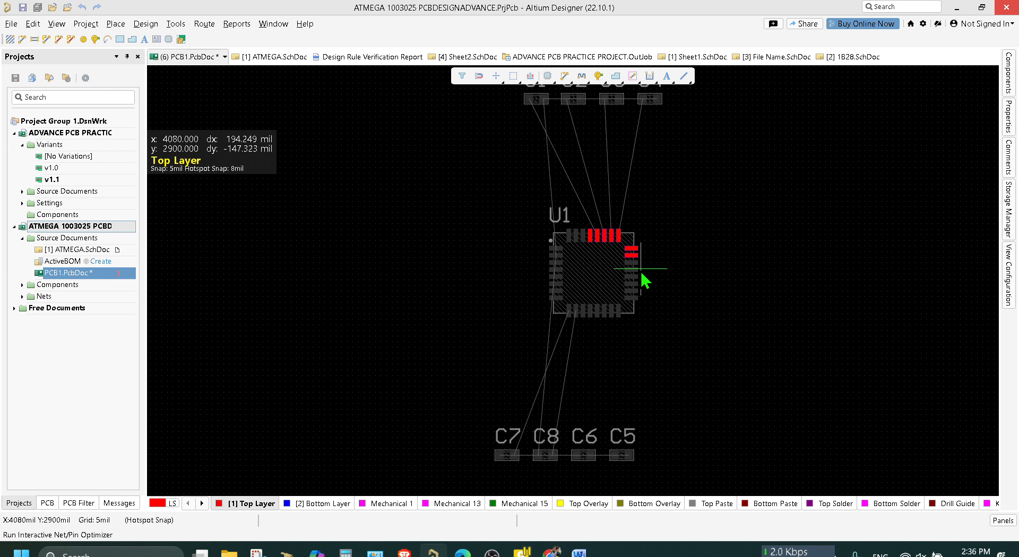
{"action": "scroll", "coordinate": [644, 279], "scroll_direction": "up", "scroll_amount": 3}
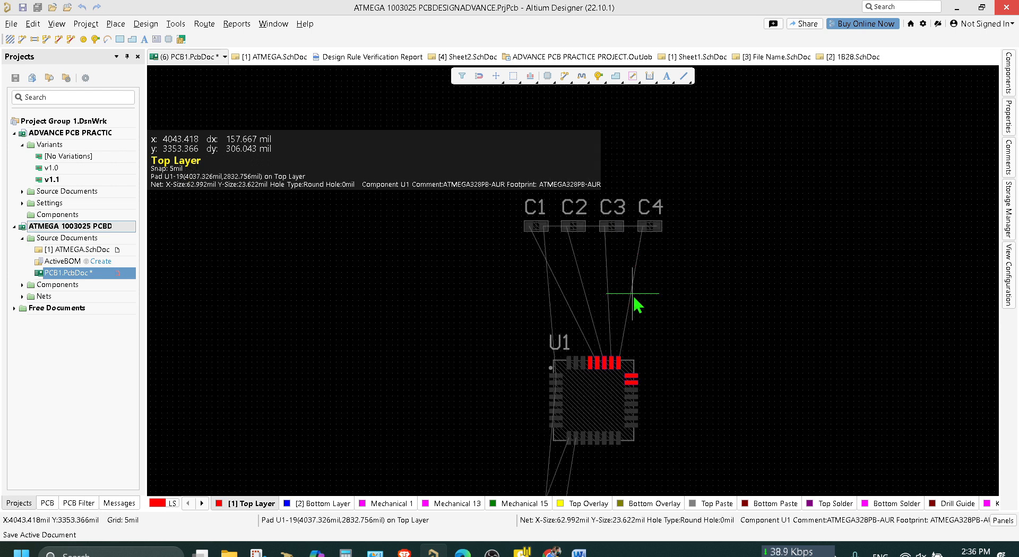
{"action": "key", "text": "ctrl+s"}
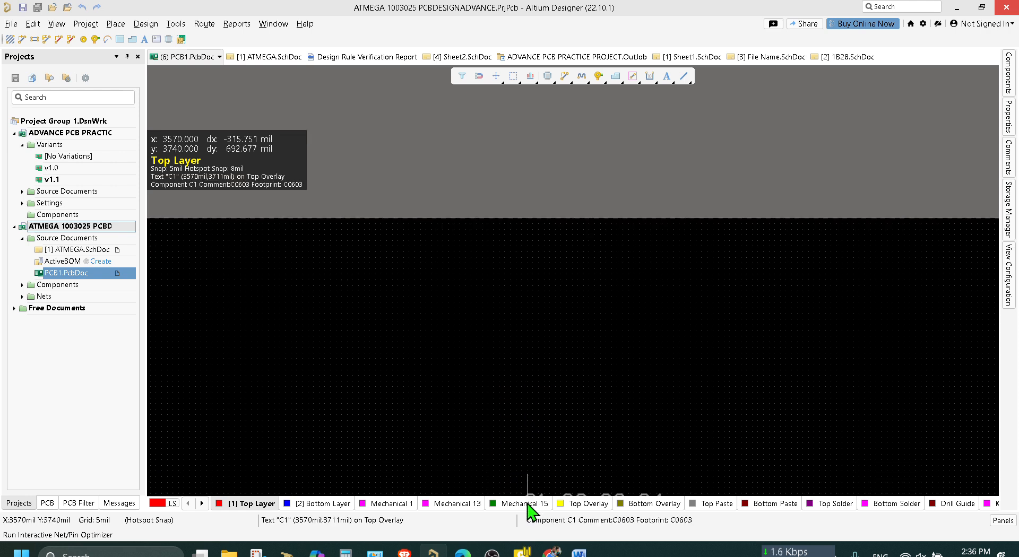
{"action": "right_click", "coordinate": [478, 284]}
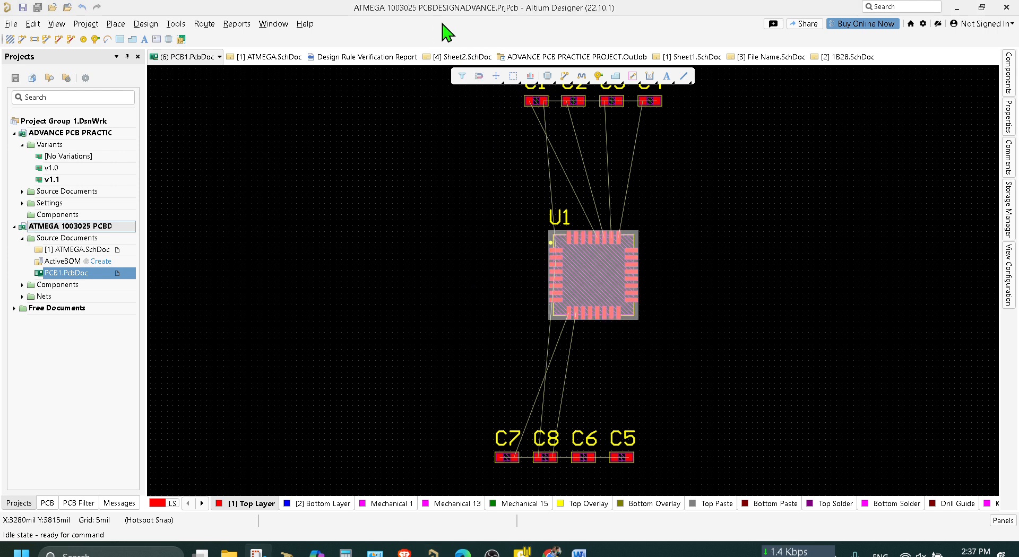
Open the pin swapping configuration for U1 and review its pins, nets and assigned pin groups.
{"action": "right_click", "coordinate": [603, 286]}
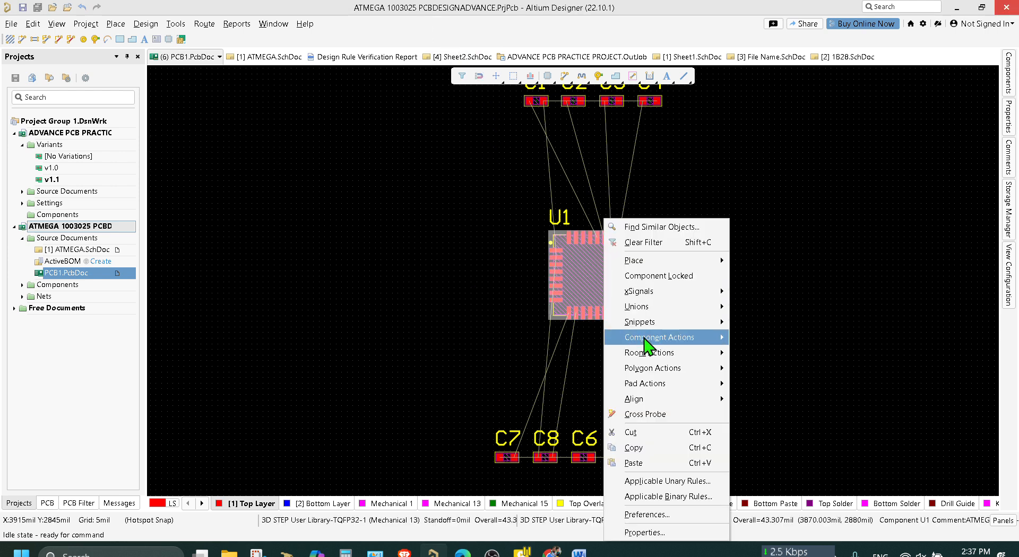
{"action": "mouse_move", "coordinate": [674, 339]}
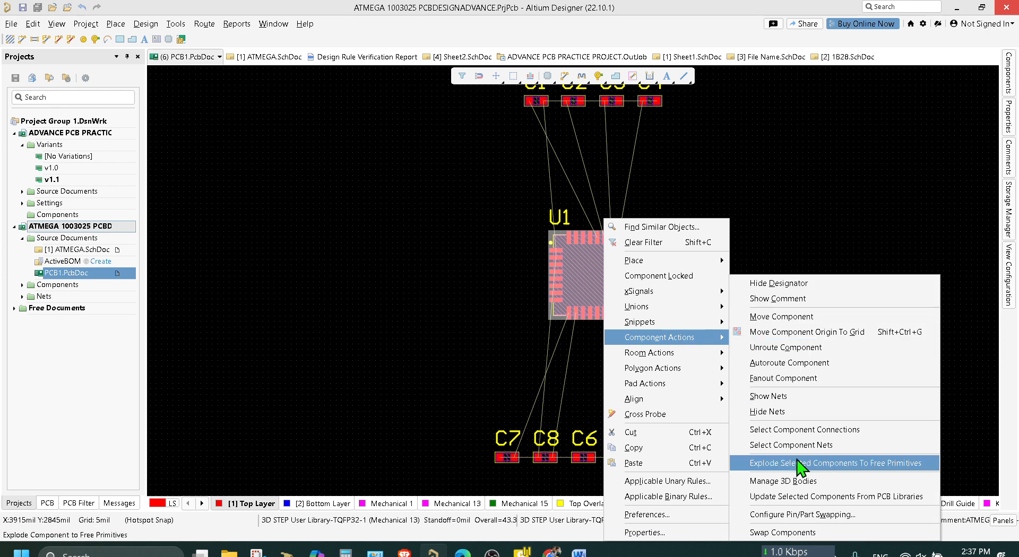
{"action": "left_click", "coordinate": [808, 520]}
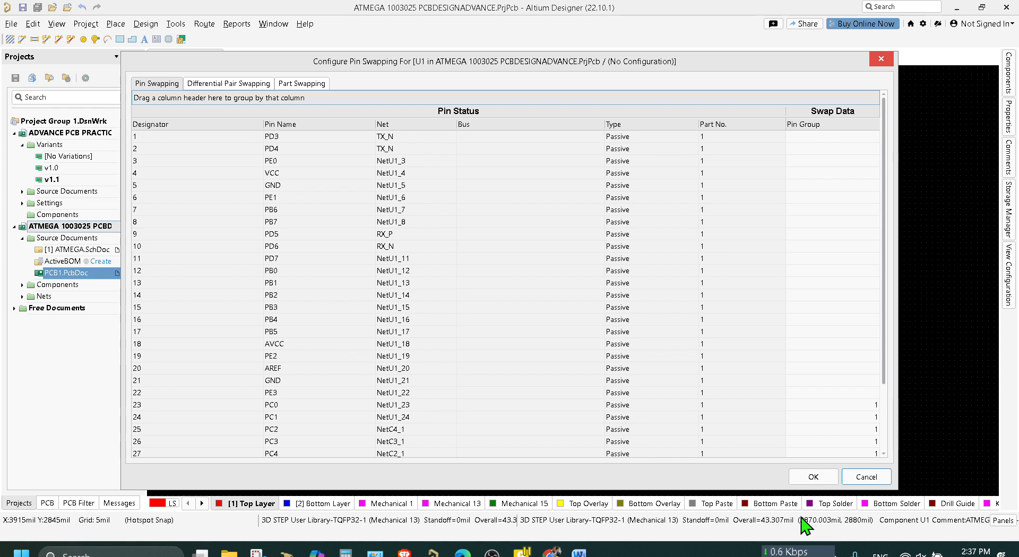
{"action": "scroll", "coordinate": [317, 280], "scroll_direction": "down", "scroll_amount": 1}
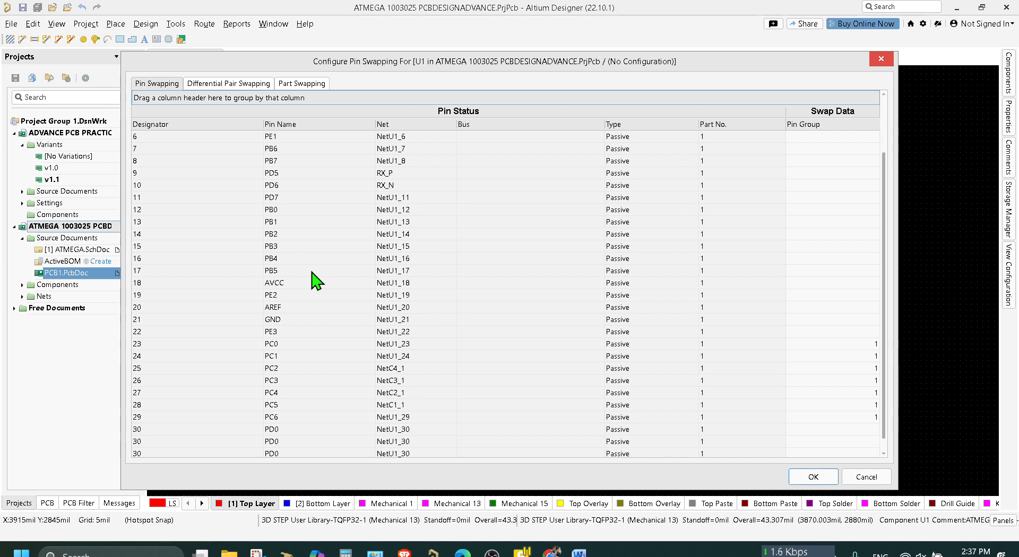
{"action": "scroll", "coordinate": [312, 300], "scroll_direction": "up", "scroll_amount": 1}
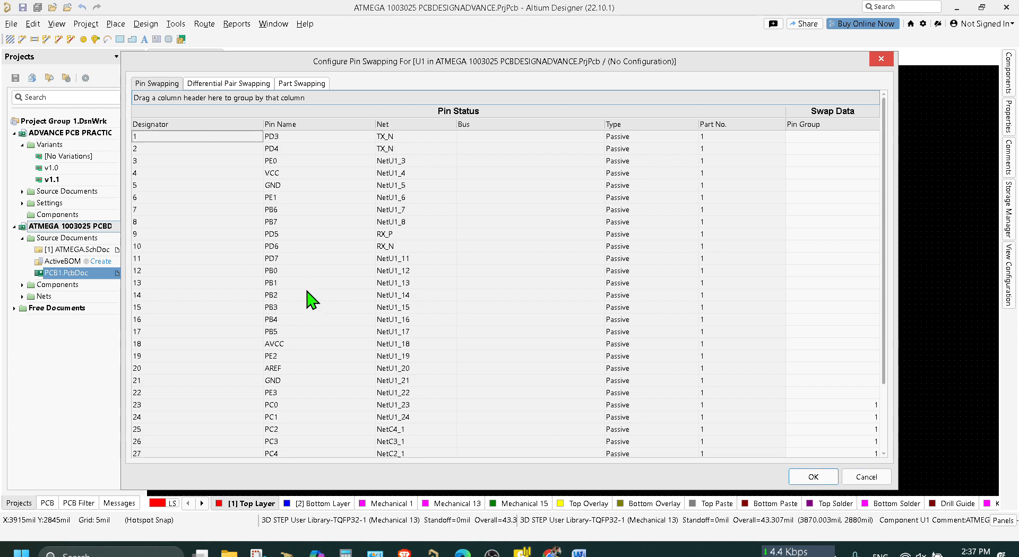
{"action": "scroll", "coordinate": [361, 305], "scroll_direction": "down", "scroll_amount": 2}
{"action": "scroll", "coordinate": [361, 306], "scroll_direction": "up", "scroll_amount": 2}
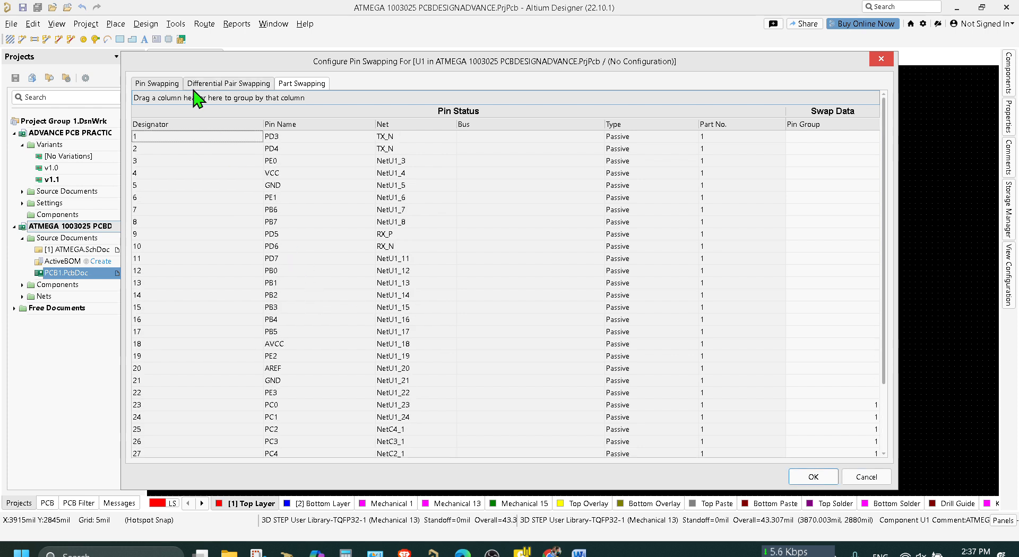
{"action": "scroll", "coordinate": [380, 308], "scroll_direction": "down", "scroll_amount": 2}
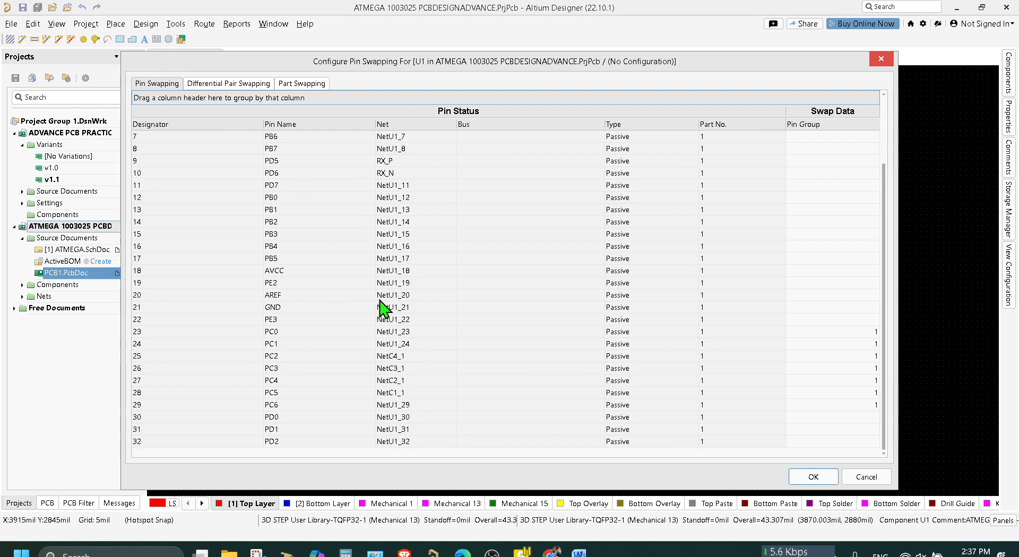
Examine the nets of U1's group 1 pins, 23 (PC0) to 29 (PC6), and accept the configuration.
{"action": "left_click", "coordinate": [293, 331]}
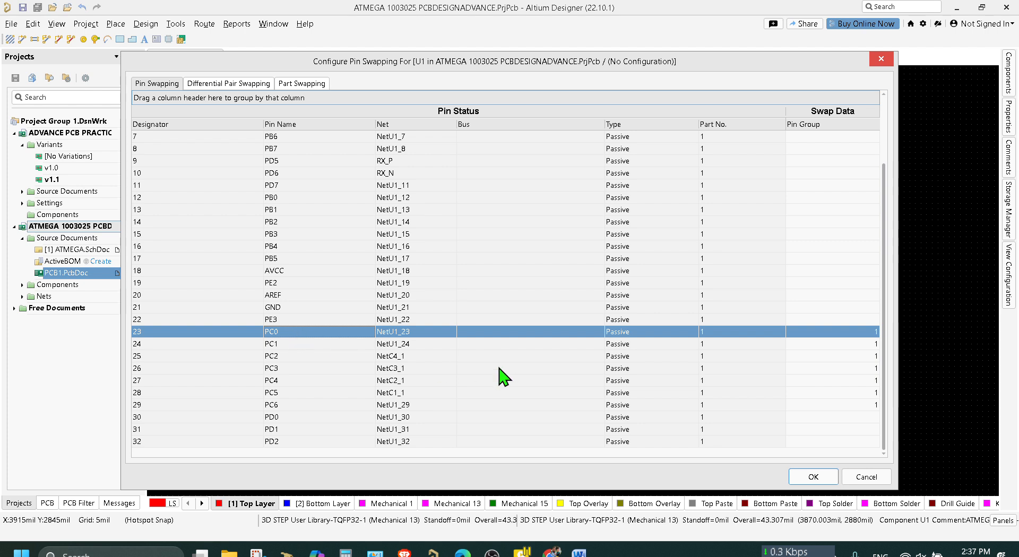
{"action": "key", "text": "Down"}
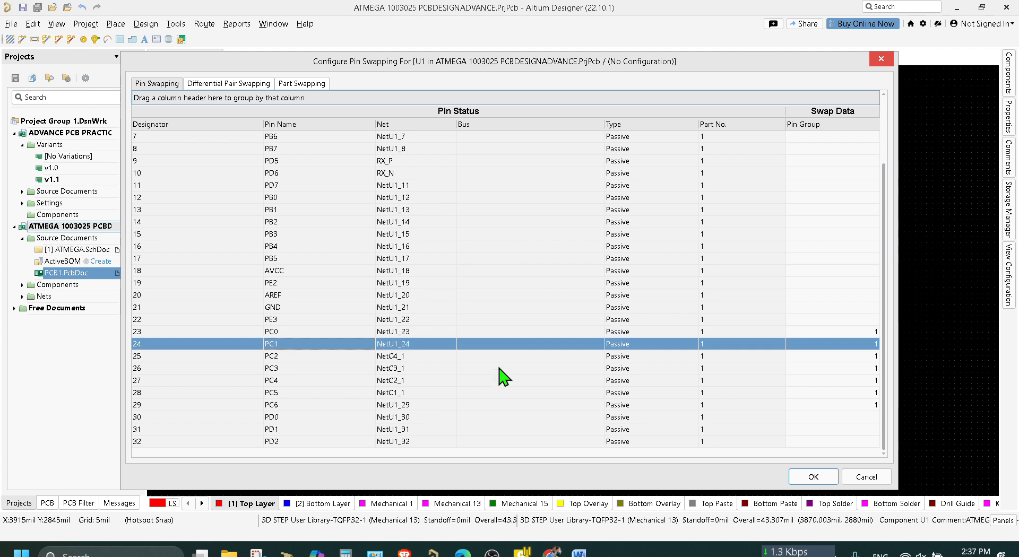
{"action": "key", "text": "Down"}
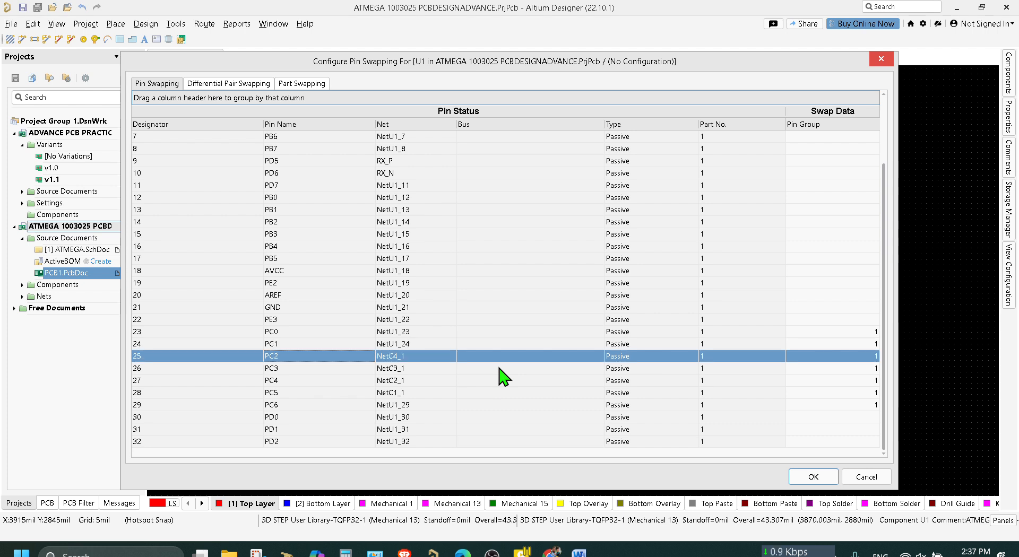
{"action": "key", "text": "Up"}
{"action": "key", "text": "Down"}
{"action": "key", "text": "Down"}
{"action": "key", "text": "Down"}
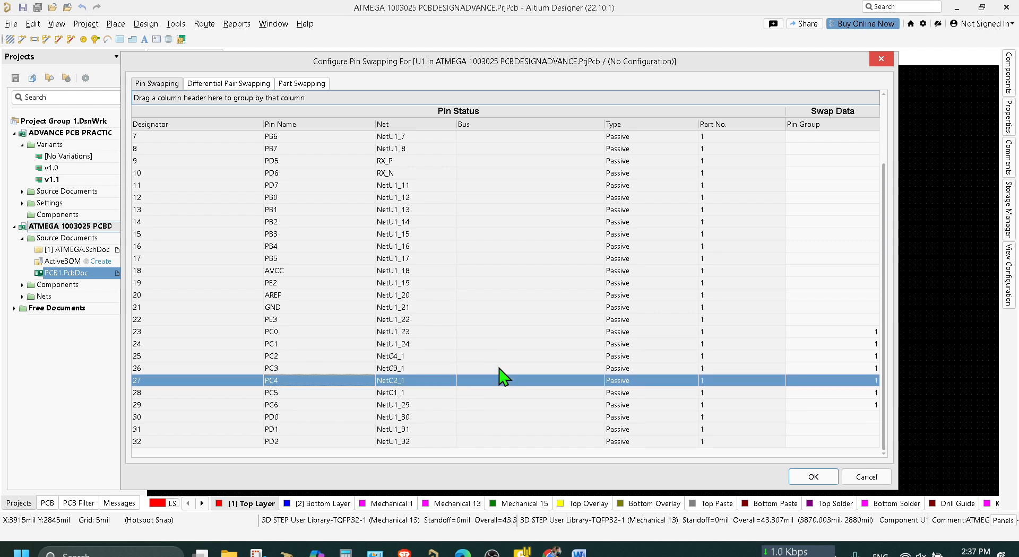
{"action": "key", "text": "Down"}
{"action": "key", "text": "Down"}
{"action": "key", "text": "Up"}
{"action": "key", "text": "Up"}
{"action": "key", "text": "Up"}
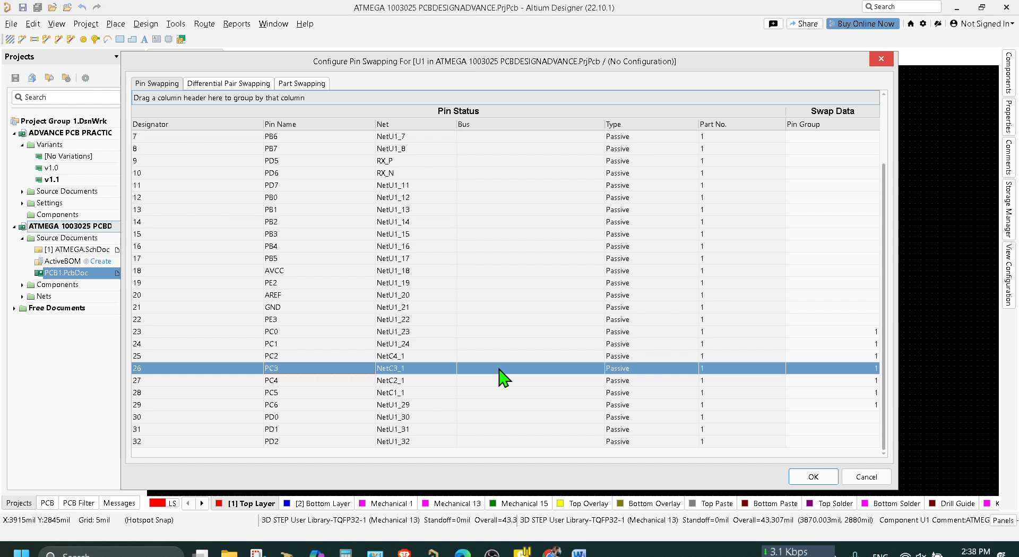
{"action": "key", "text": "Down"}
{"action": "key", "text": "Down"}
{"action": "key", "text": "Down"}
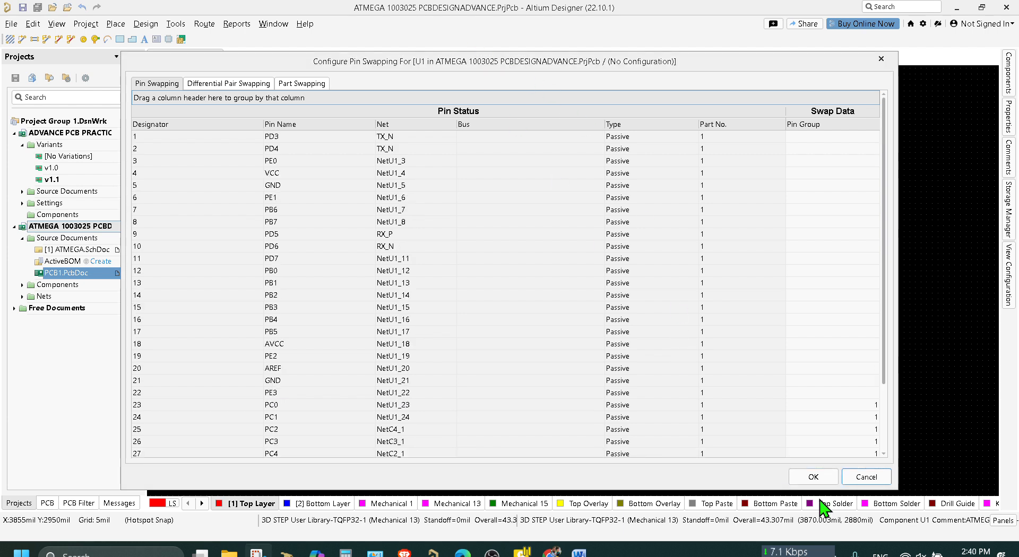
{"action": "scroll", "coordinate": [824, 431], "scroll_direction": "down", "scroll_amount": 2}
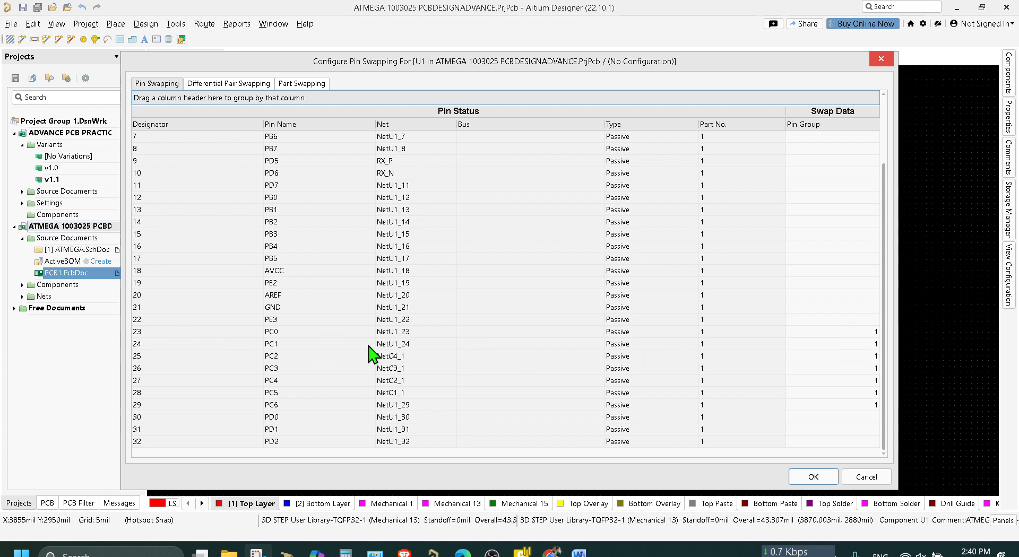
{"action": "left_click", "coordinate": [829, 477]}
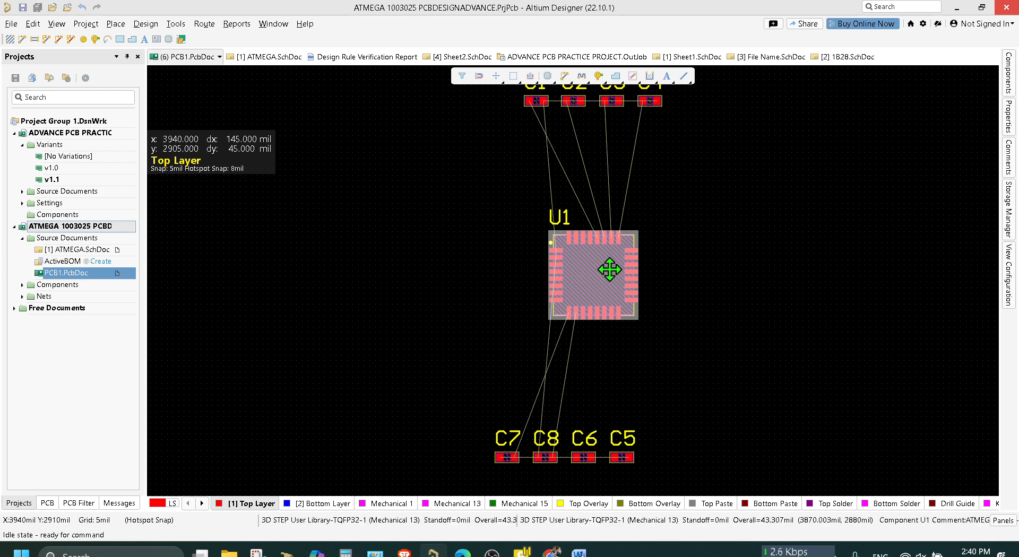
Run the Automatic Net/Pin Optimizer on PCB1.PcbDoc and continue with the iterative optimizer.
{"action": "left_click", "coordinate": [1015, 130]}
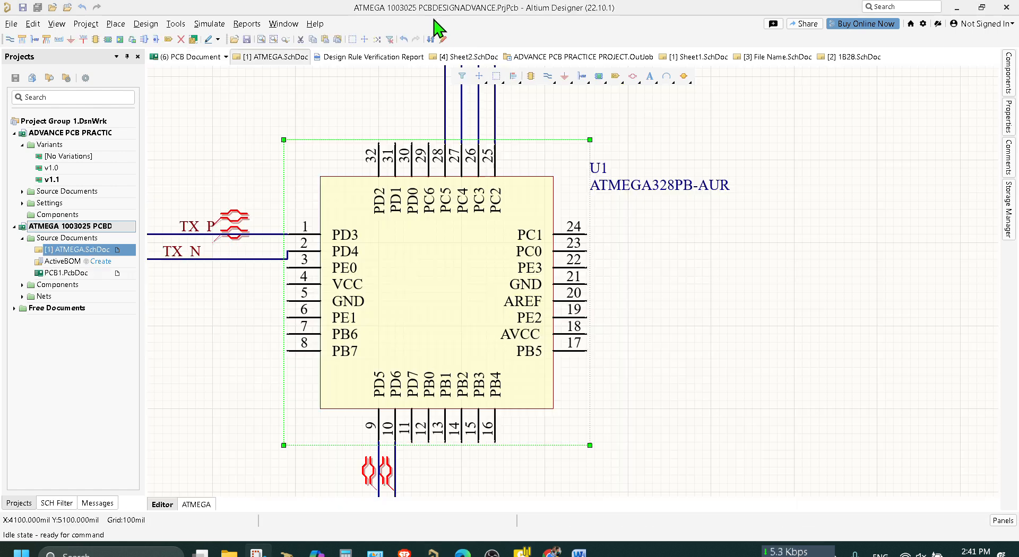
{"action": "left_click", "coordinate": [189, 61]}
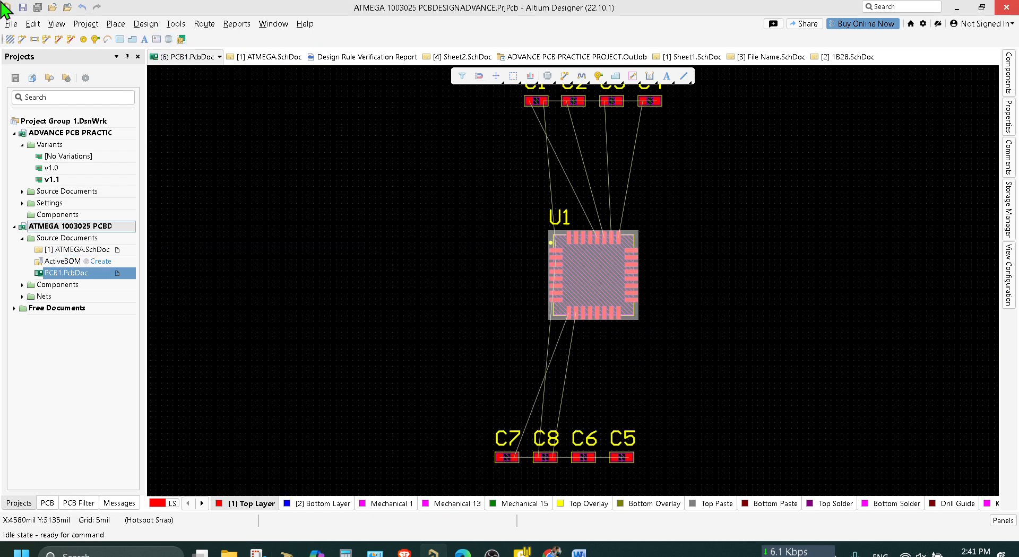
{"action": "left_click", "coordinate": [175, 24]}
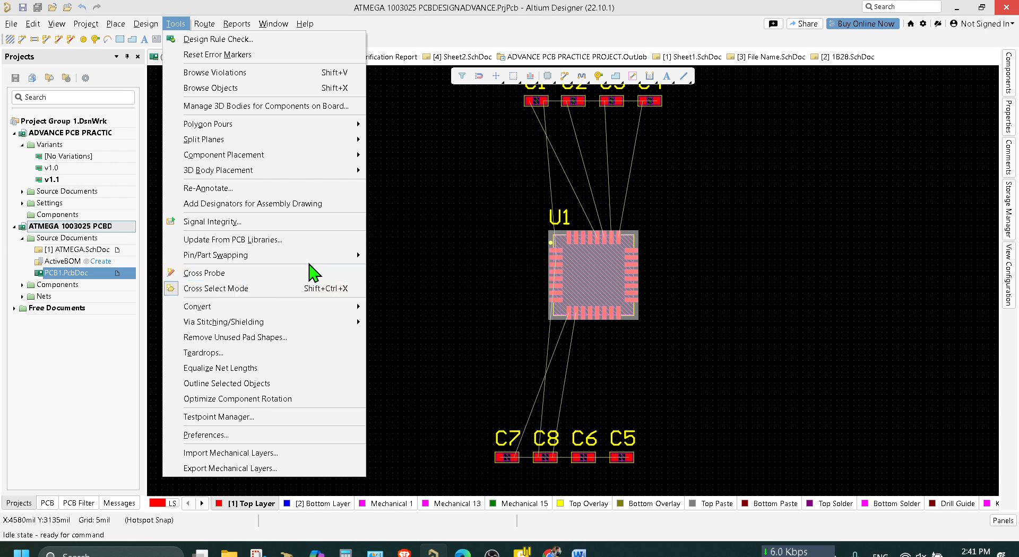
{"action": "mouse_move", "coordinate": [338, 260]}
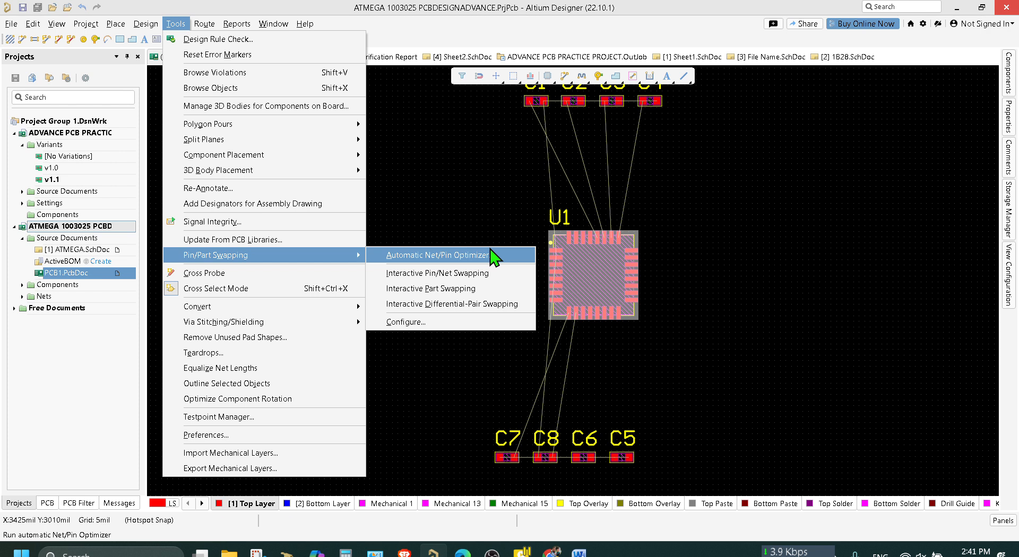
{"action": "scroll", "coordinate": [514, 139], "scroll_direction": "up", "scroll_amount": 2}
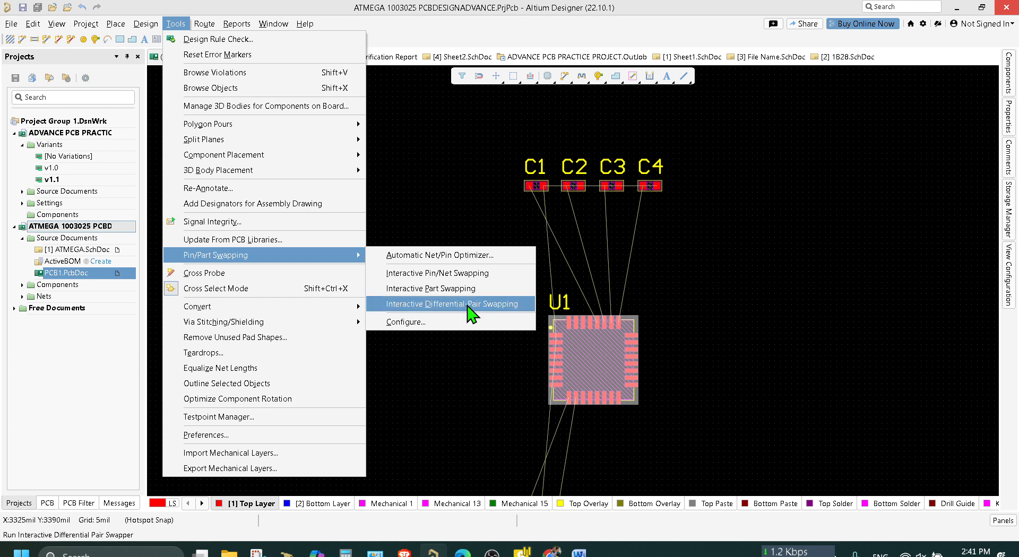
{"action": "left_click", "coordinate": [459, 257]}
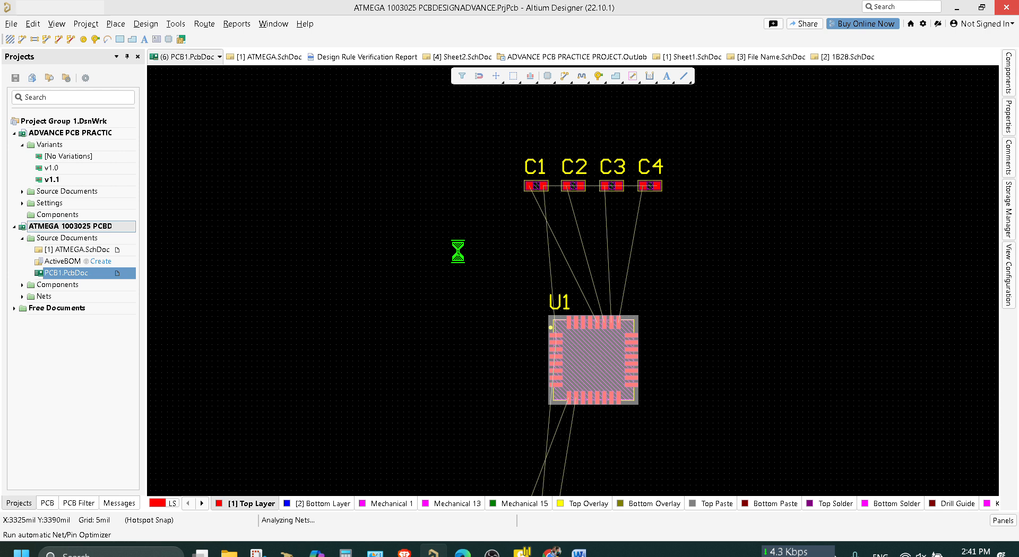
{"action": "left_click", "coordinate": [549, 317]}
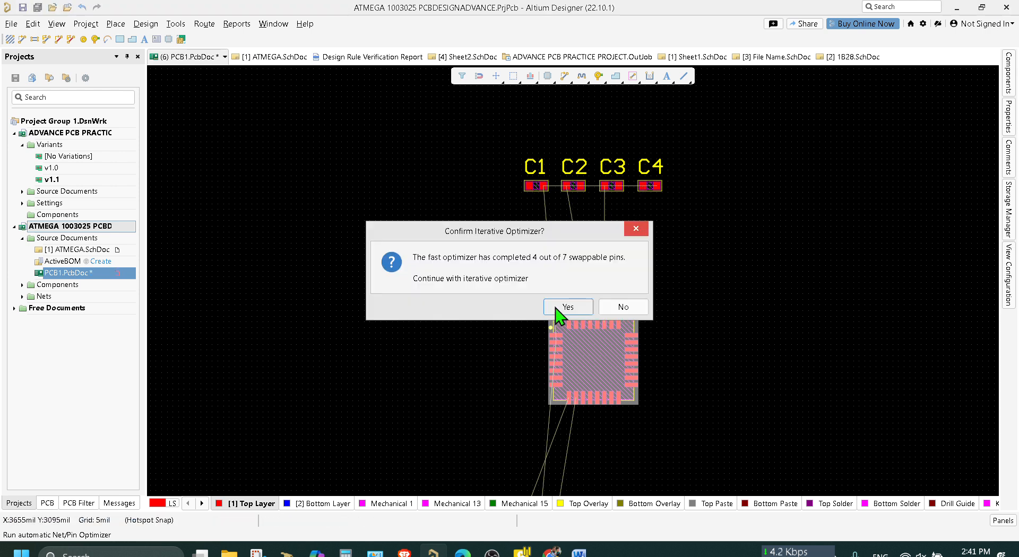
{"action": "left_click", "coordinate": [556, 305]}
{"action": "left_click", "coordinate": [618, 318]}
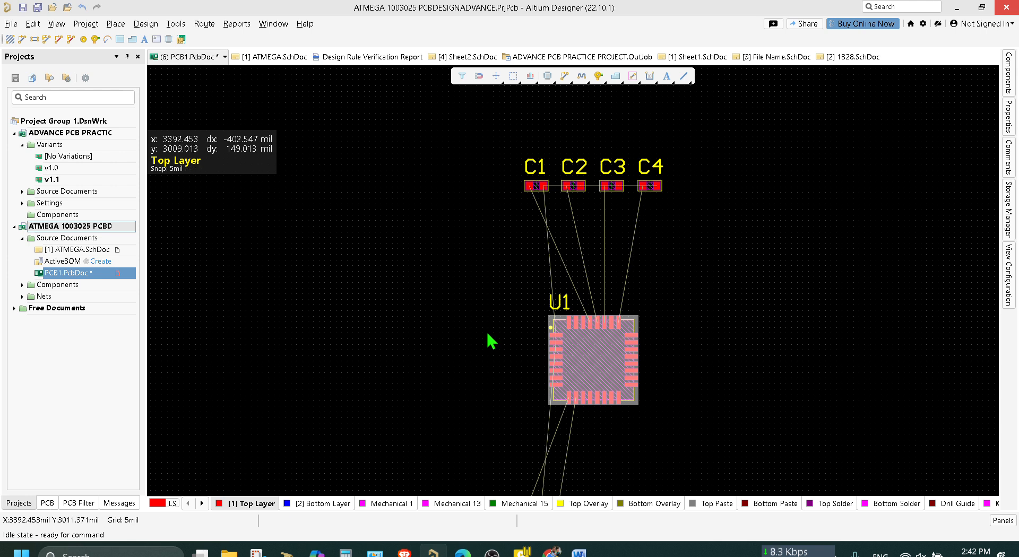
Undo the automatic net optimization and deselect U1.
{"action": "key", "text": "ctrl+z"}
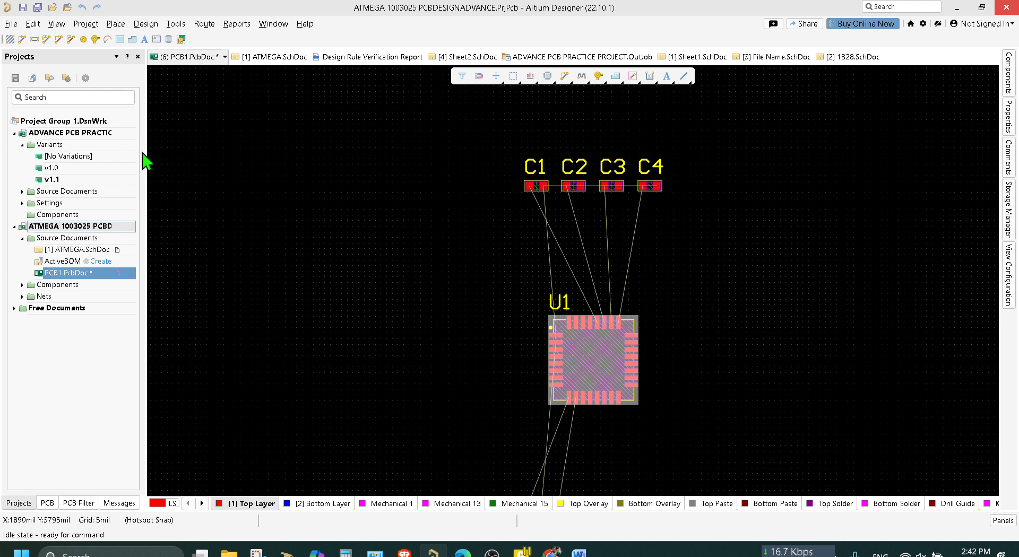
{"action": "left_click", "coordinate": [176, 23]}
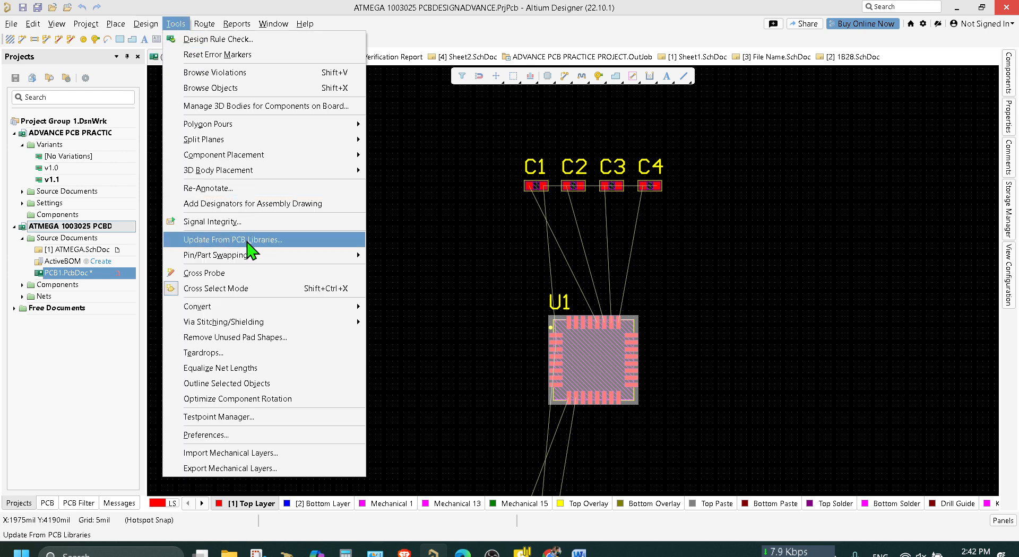
{"action": "mouse_move", "coordinate": [284, 256]}
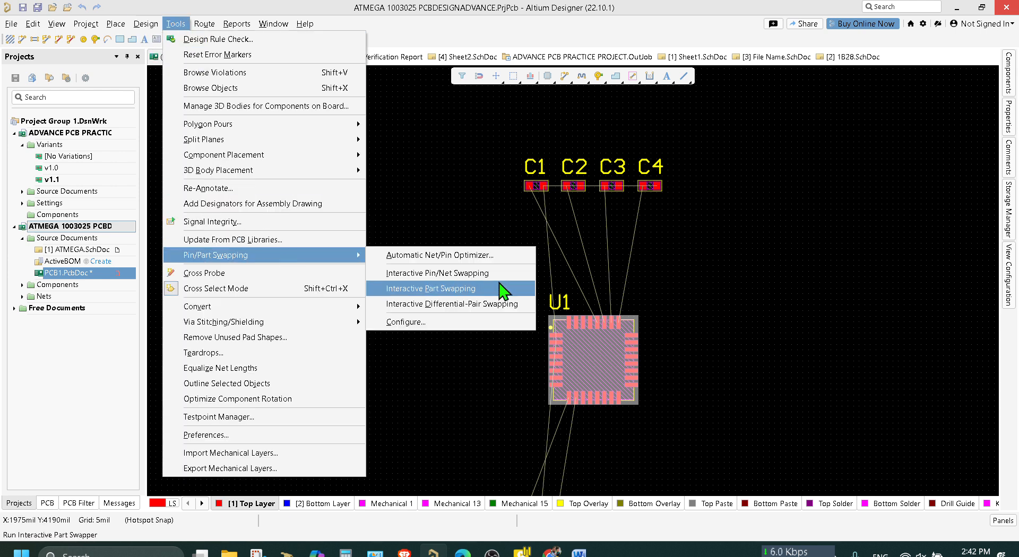
{"action": "left_click", "coordinate": [454, 160]}
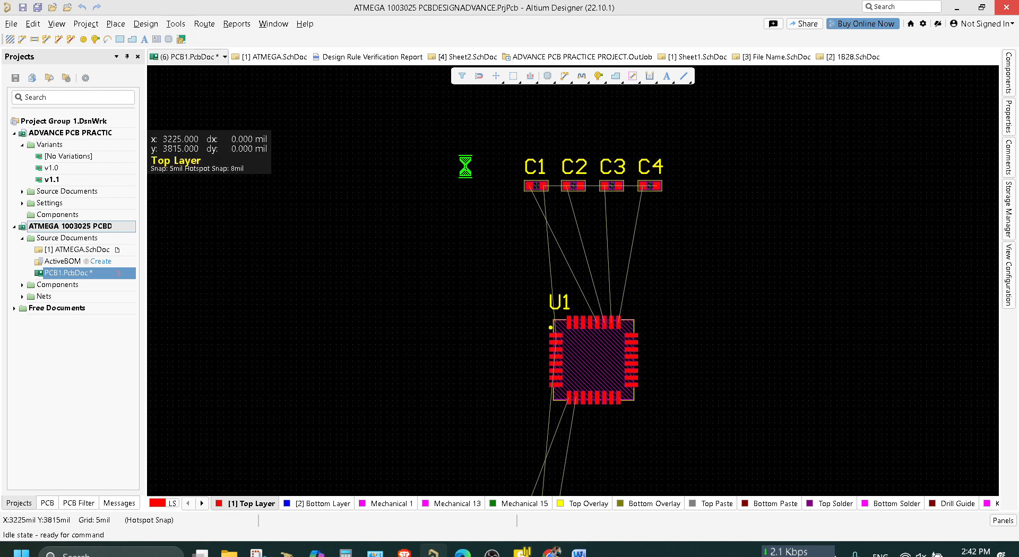
Run Interactive Pin/Net Swapping, accept continuing despite unmatched pins, and swap the sub-nets of U1's pins 24 and 25.
{"action": "left_click", "coordinate": [180, 26]}
{"action": "mouse_move", "coordinate": [289, 257]}
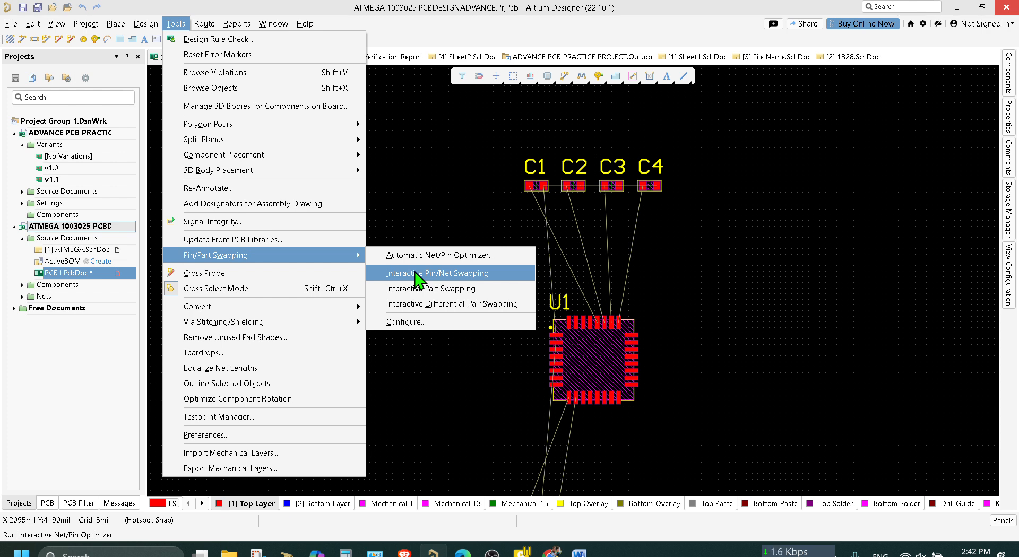
{"action": "left_click", "coordinate": [417, 274]}
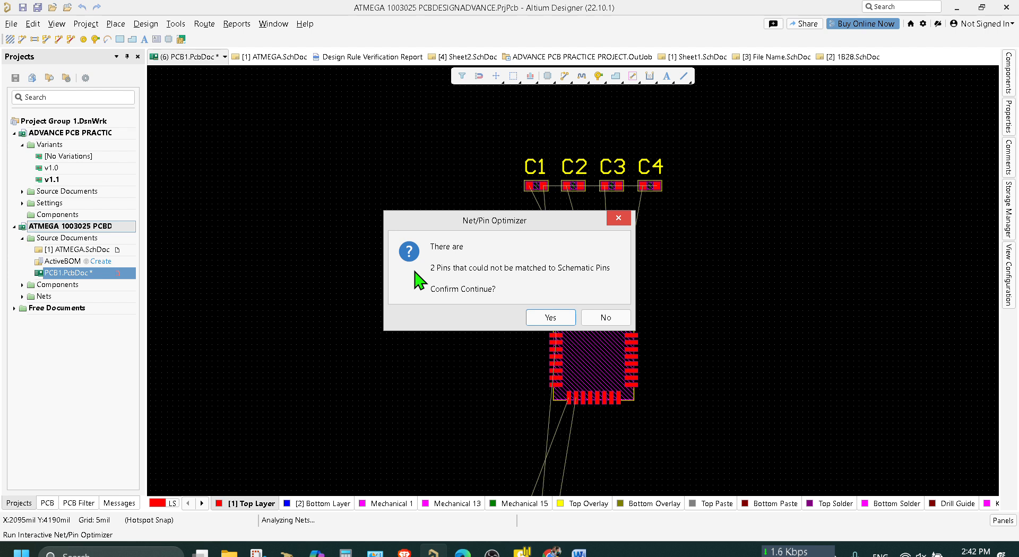
{"action": "left_click", "coordinate": [546, 319]}
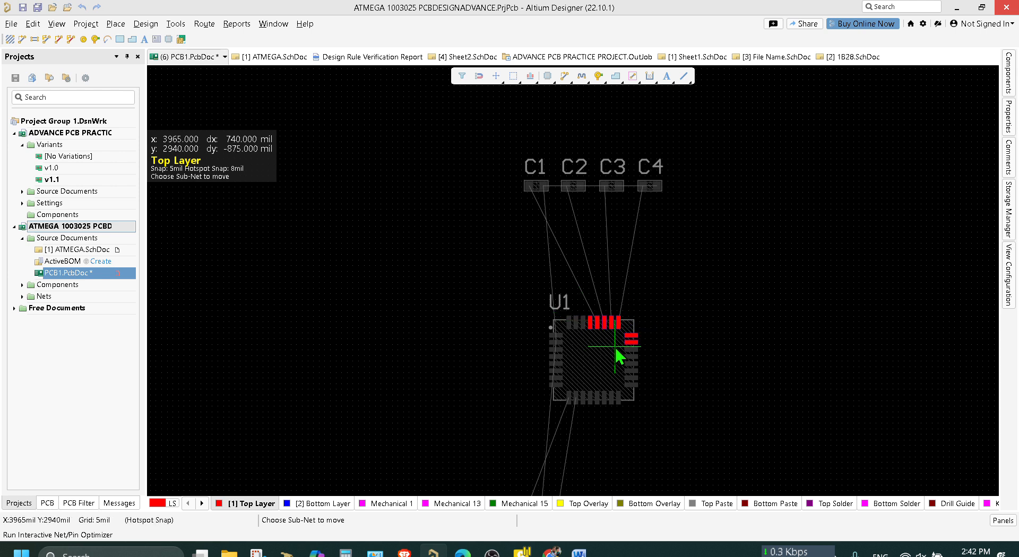
{"action": "scroll", "coordinate": [614, 343], "scroll_direction": "up", "scroll_amount": 3, "text": "ctrl"}
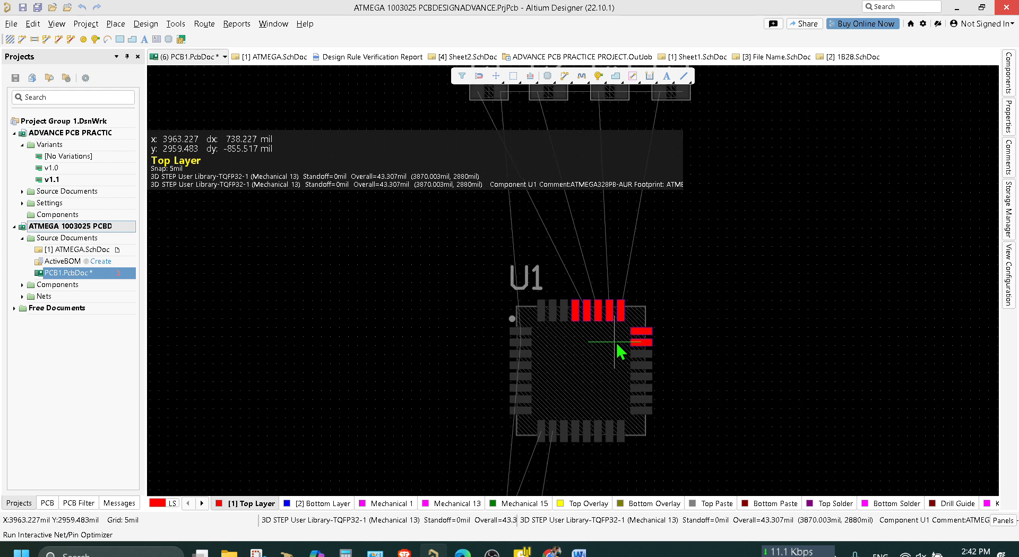
{"action": "right_click_drag", "start_coordinate": [722, 228], "coordinate": [696, 268]}
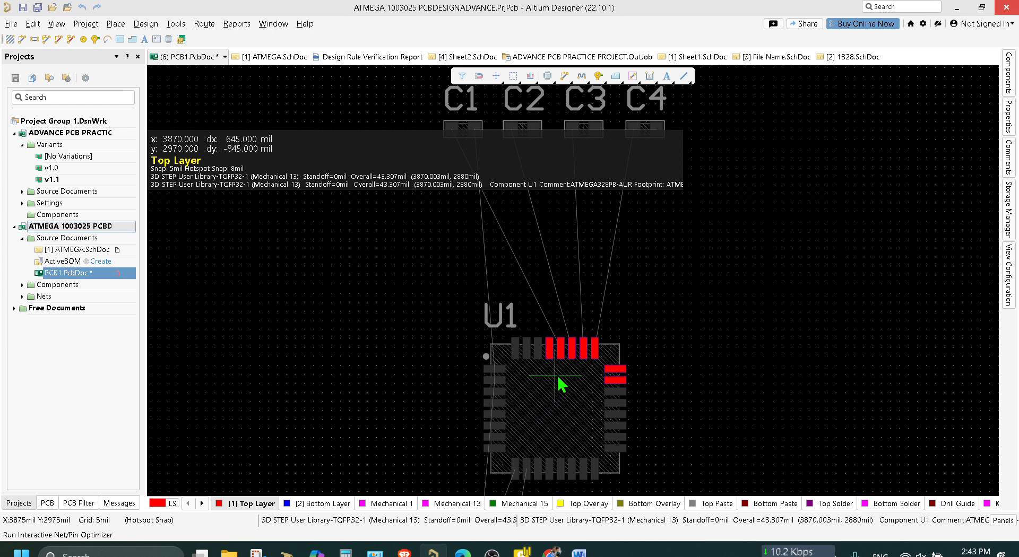
{"action": "scroll", "coordinate": [549, 361], "scroll_direction": "up", "scroll_amount": 2}
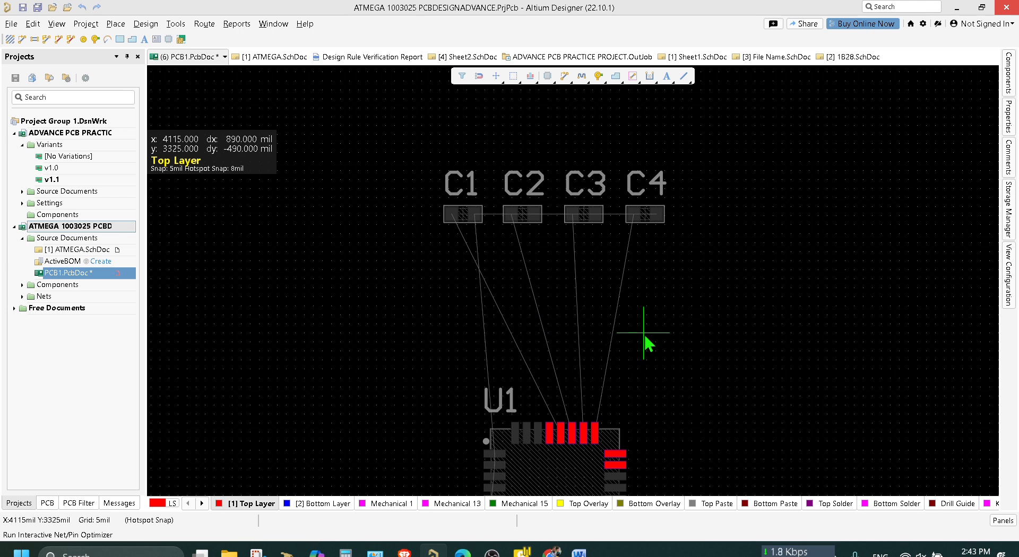
{"action": "scroll", "coordinate": [645, 342], "scroll_direction": "down", "scroll_amount": 1}
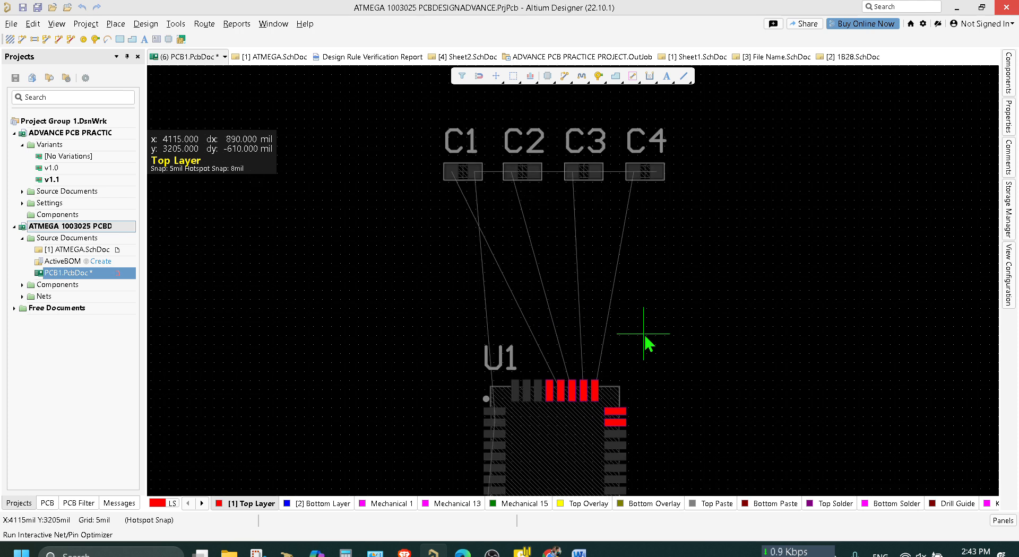
{"action": "left_click", "coordinate": [616, 411]}
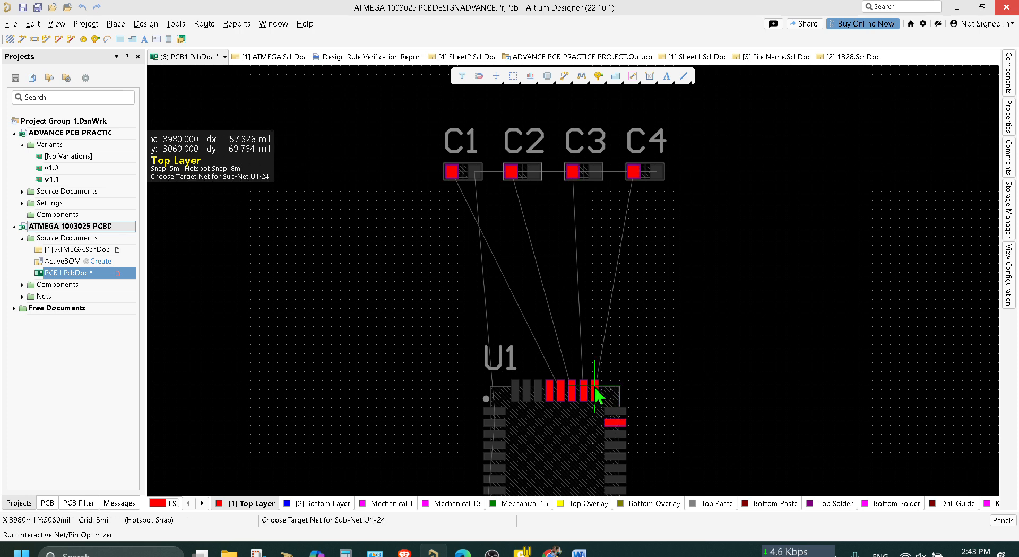
{"action": "left_click", "coordinate": [597, 396]}
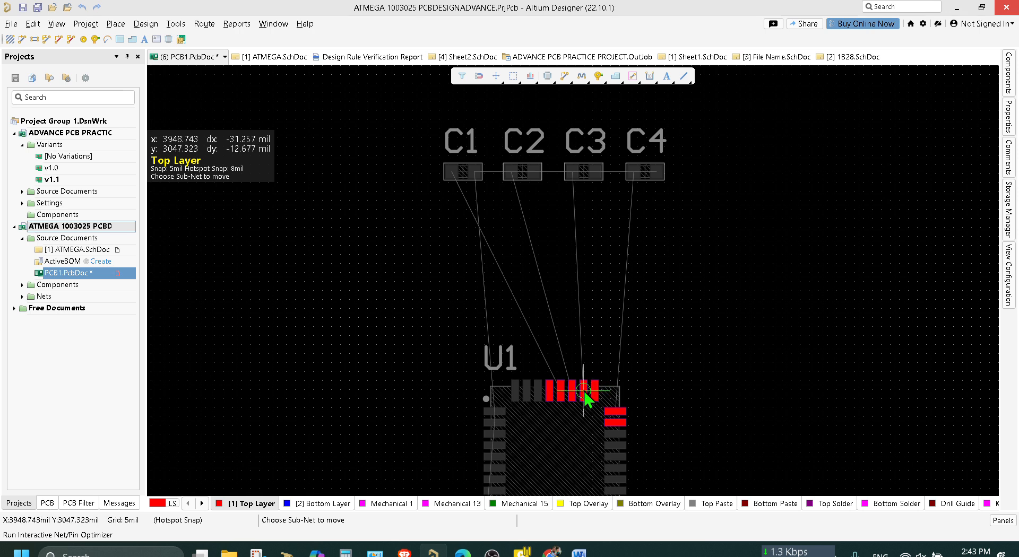
Swap the neighbouring sub-nets of U1 between pins 25 and 26, 26 and 27, and 27 and 28.
{"action": "left_click", "coordinate": [594, 397]}
{"action": "left_click", "coordinate": [584, 395]}
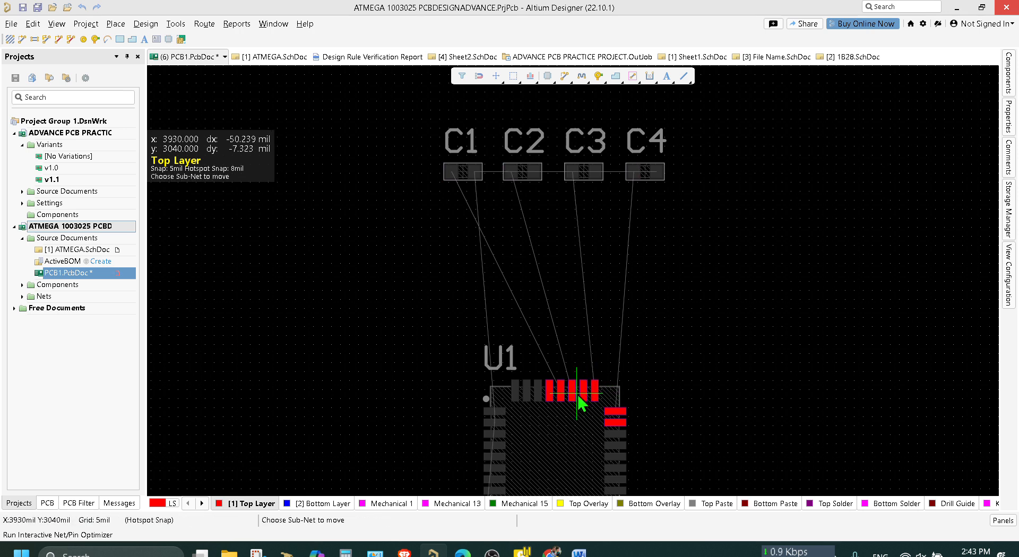
{"action": "left_click", "coordinate": [575, 395]}
{"action": "left_click", "coordinate": [579, 396]}
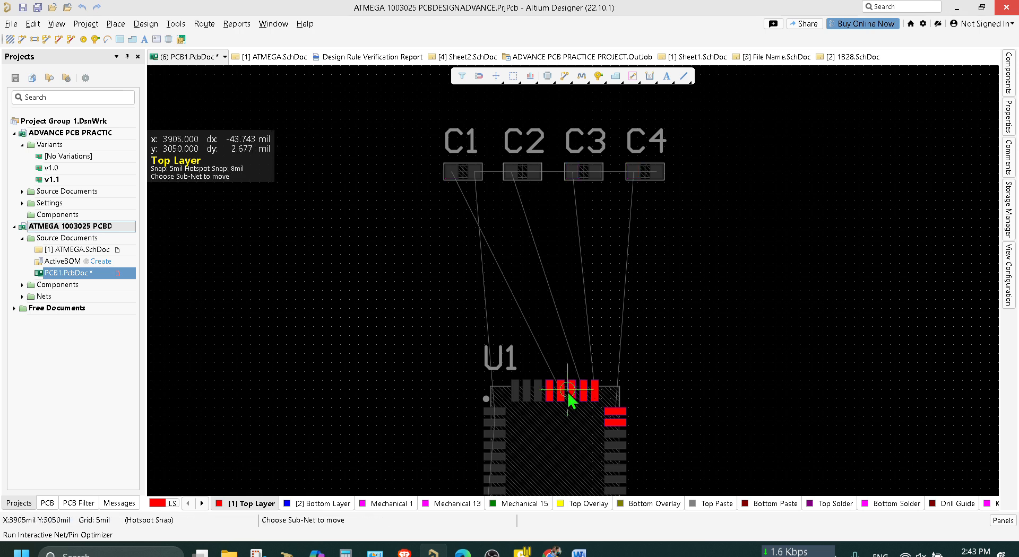
{"action": "left_click", "coordinate": [562, 393]}
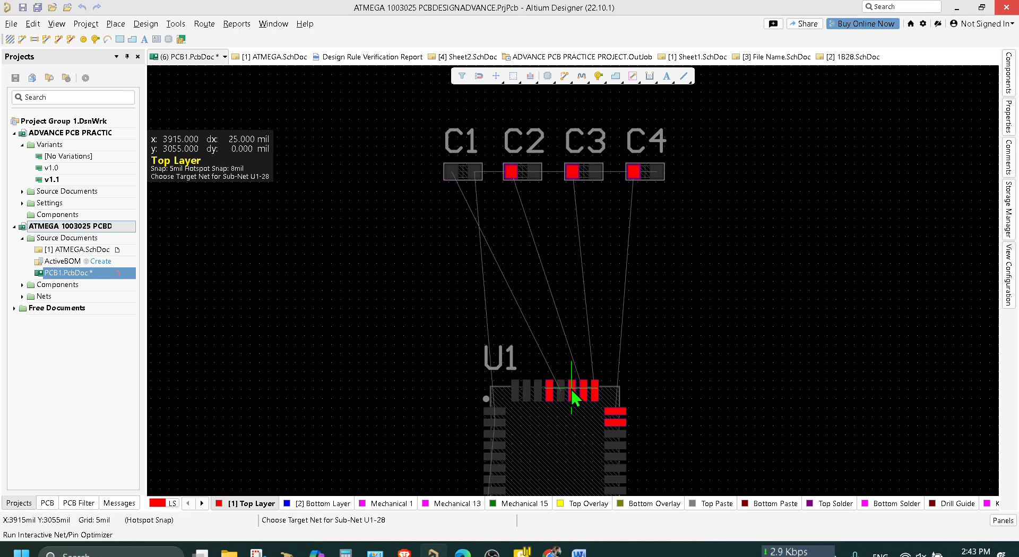
{"action": "left_click", "coordinate": [572, 393]}
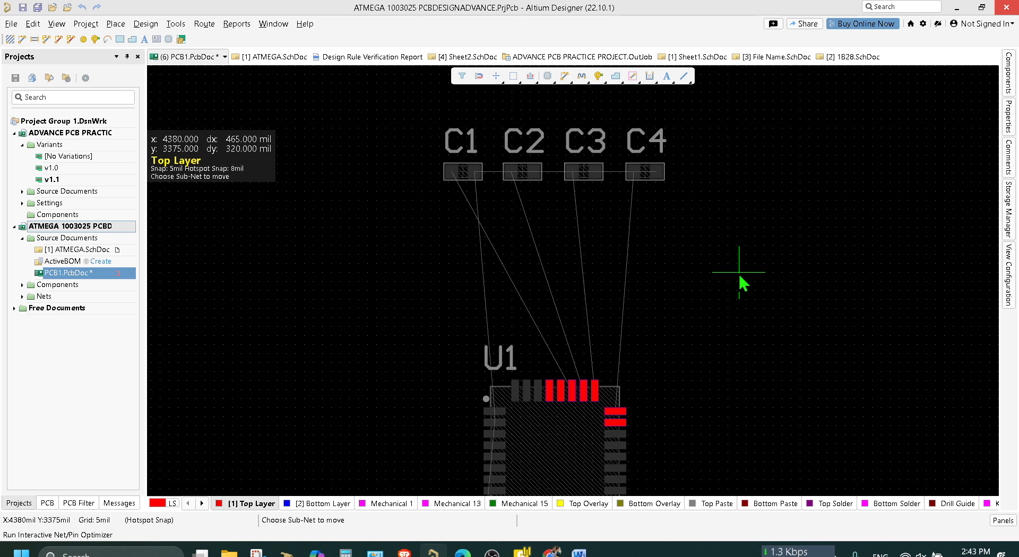
Swap the sub-nets back pairwise across U1's pins 28 to 24, returning the C1 to C4 nets to pins 28 to 25.
{"action": "scroll", "coordinate": [646, 321], "scroll_direction": "down", "scroll_amount": 4}
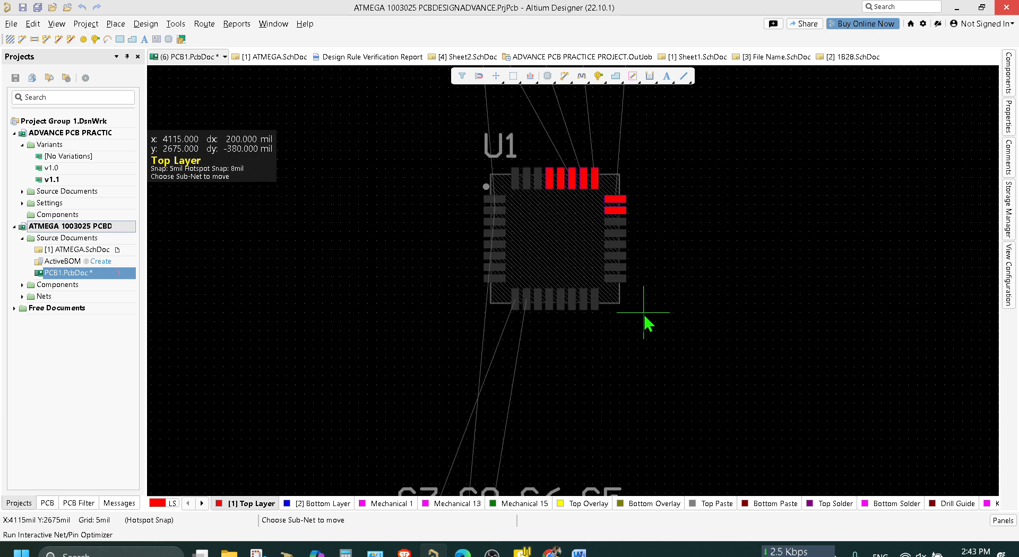
{"action": "scroll", "coordinate": [646, 321], "scroll_direction": "up", "scroll_amount": 2}
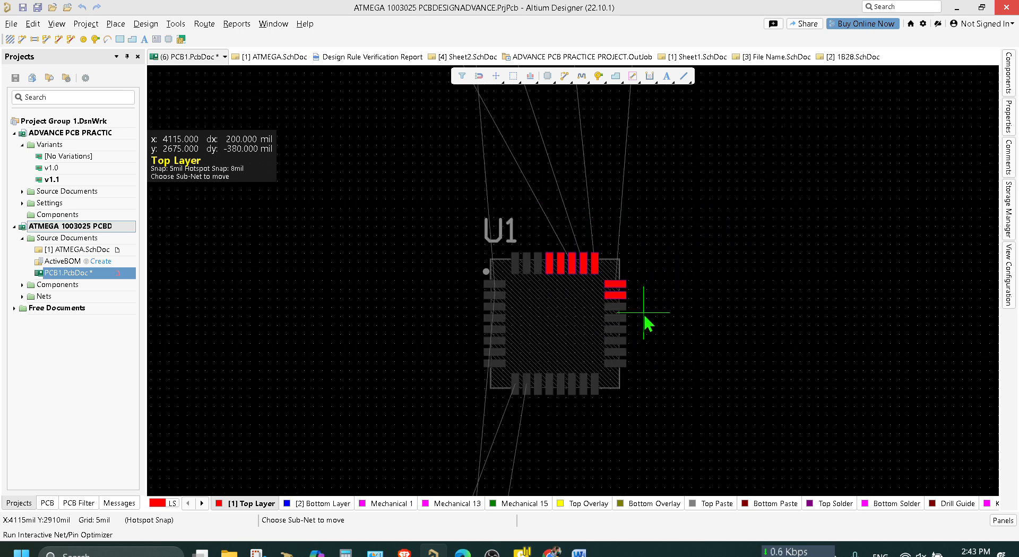
{"action": "scroll", "coordinate": [646, 321], "scroll_direction": "up", "scroll_amount": 3}
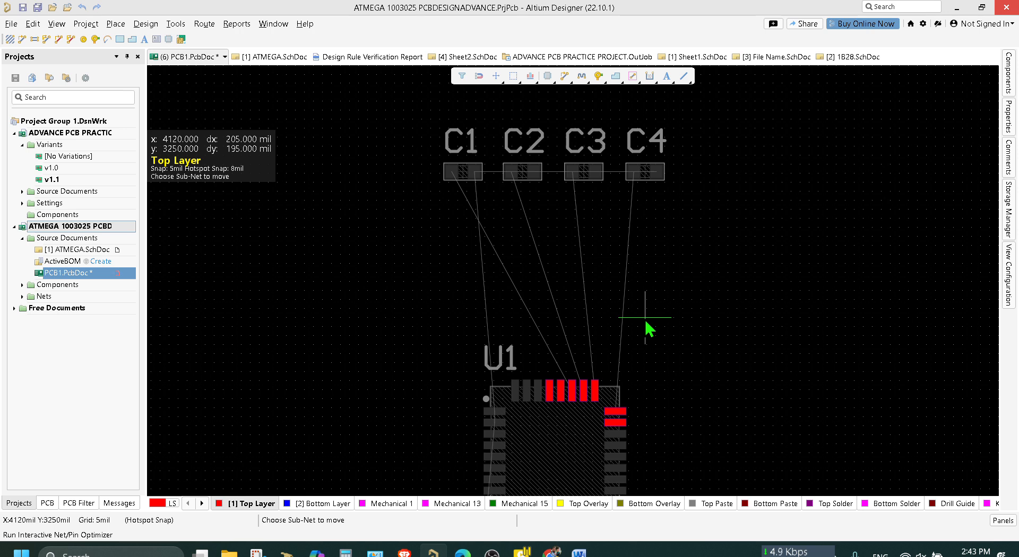
{"action": "scroll", "coordinate": [643, 319], "scroll_direction": "down", "scroll_amount": 1}
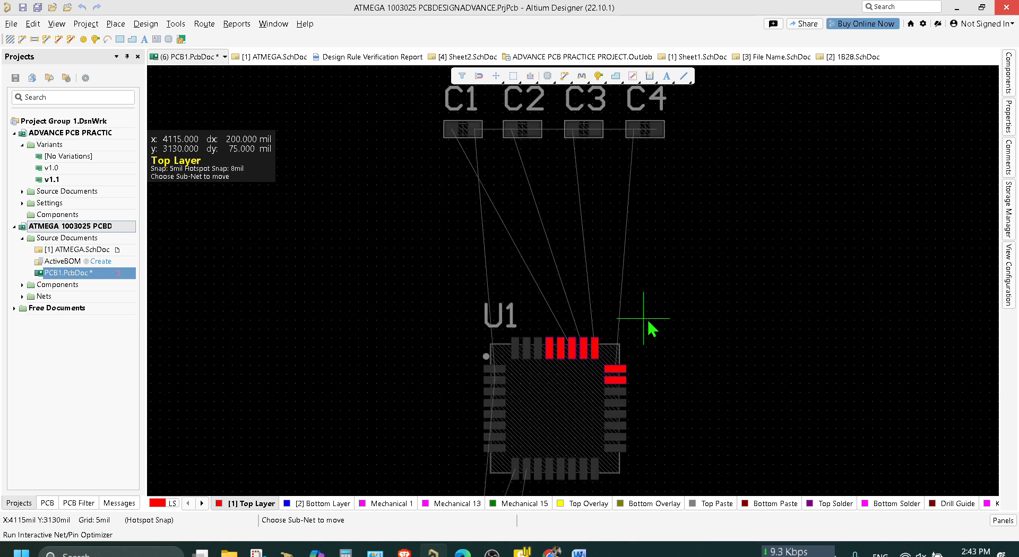
{"action": "scroll", "coordinate": [662, 315], "scroll_direction": "down", "scroll_amount": 2}
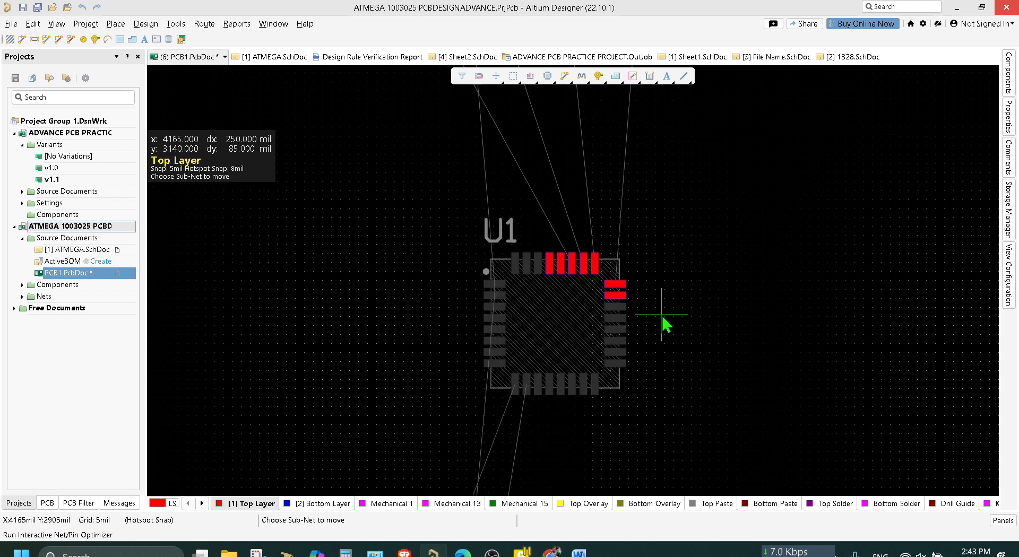
{"action": "left_click", "coordinate": [561, 265]}
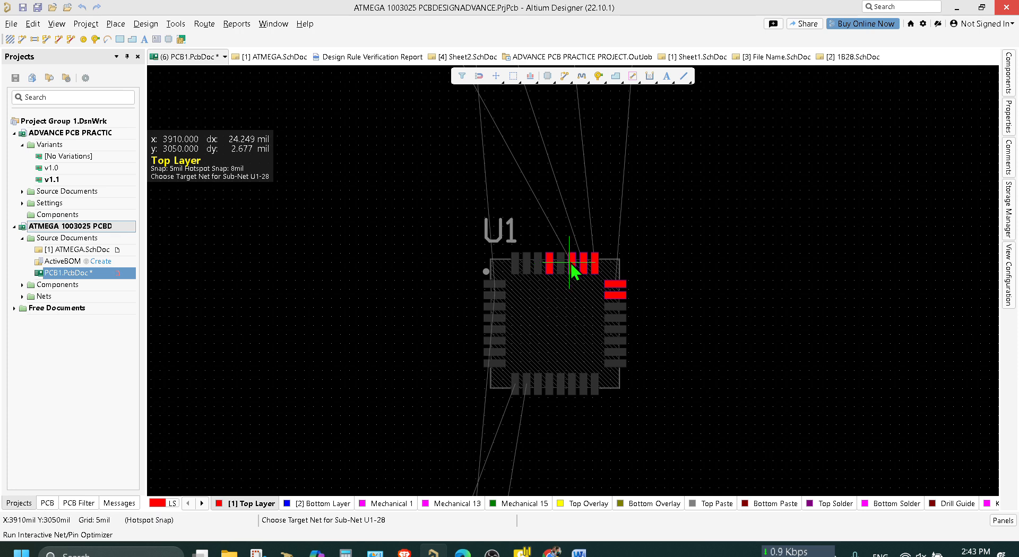
{"action": "left_click", "coordinate": [574, 269]}
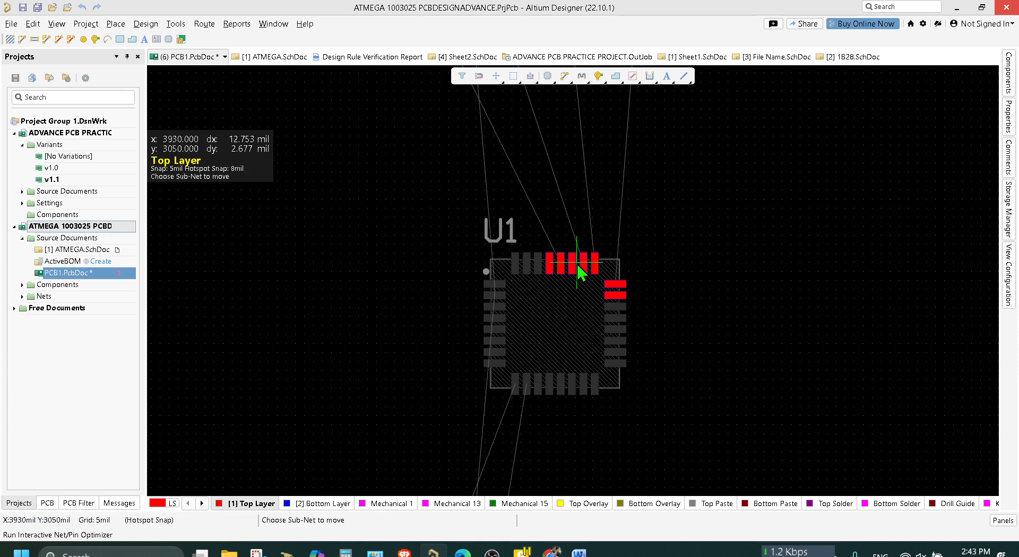
{"action": "left_click", "coordinate": [582, 268]}
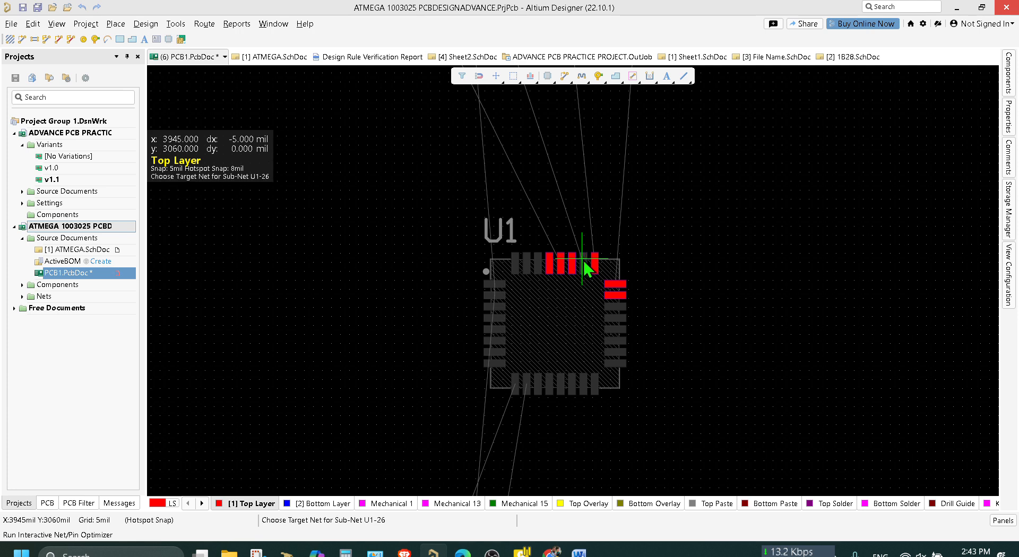
{"action": "left_click", "coordinate": [574, 263]}
{"action": "scroll", "coordinate": [585, 268], "scroll_direction": "up", "scroll_amount": 5, "text": "ctrl"}
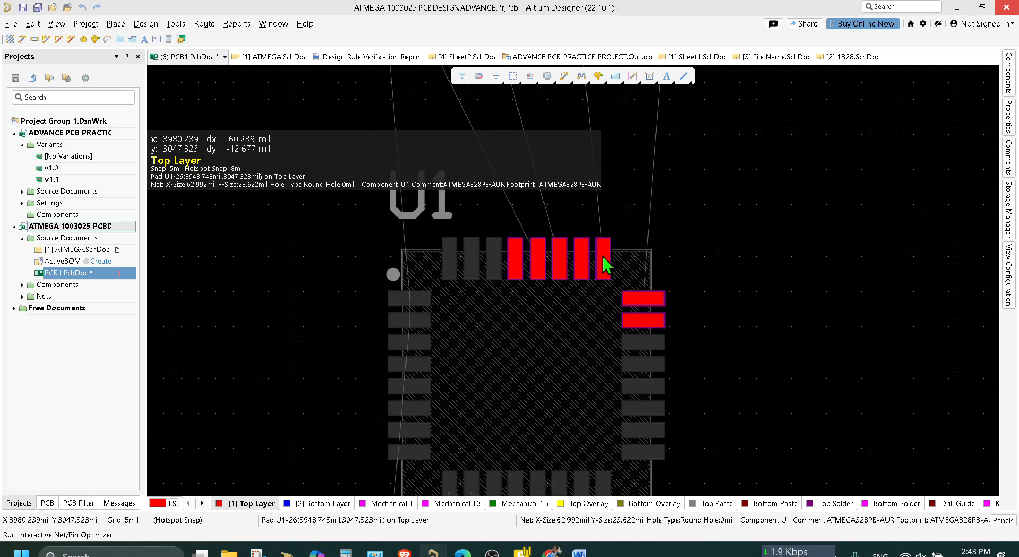
{"action": "left_click", "coordinate": [640, 297]}
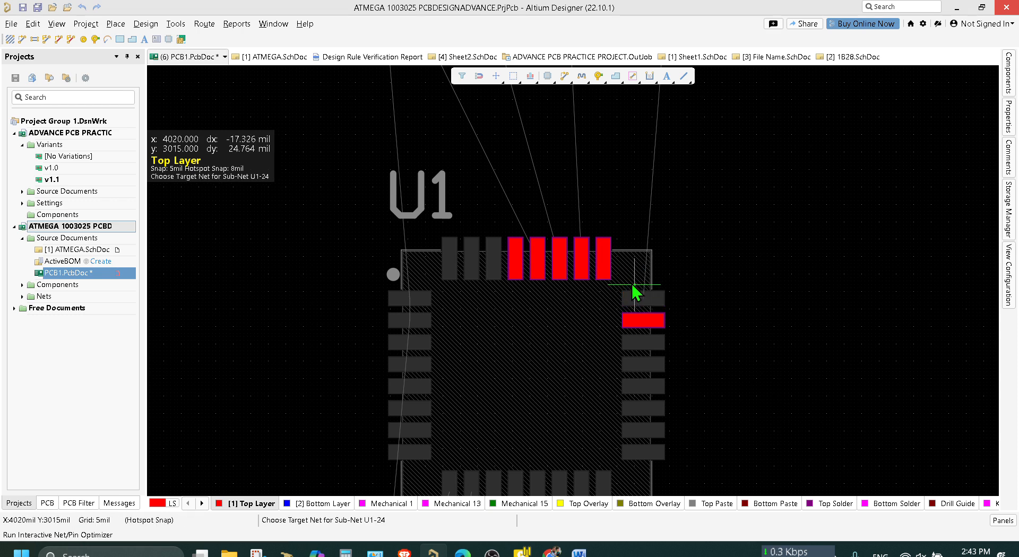
{"action": "left_click", "coordinate": [605, 264]}
Save PCB1.PcbDoc and end the interactive pin/net swapping.
{"action": "scroll", "coordinate": [662, 262], "scroll_direction": "up", "scroll_amount": 5}
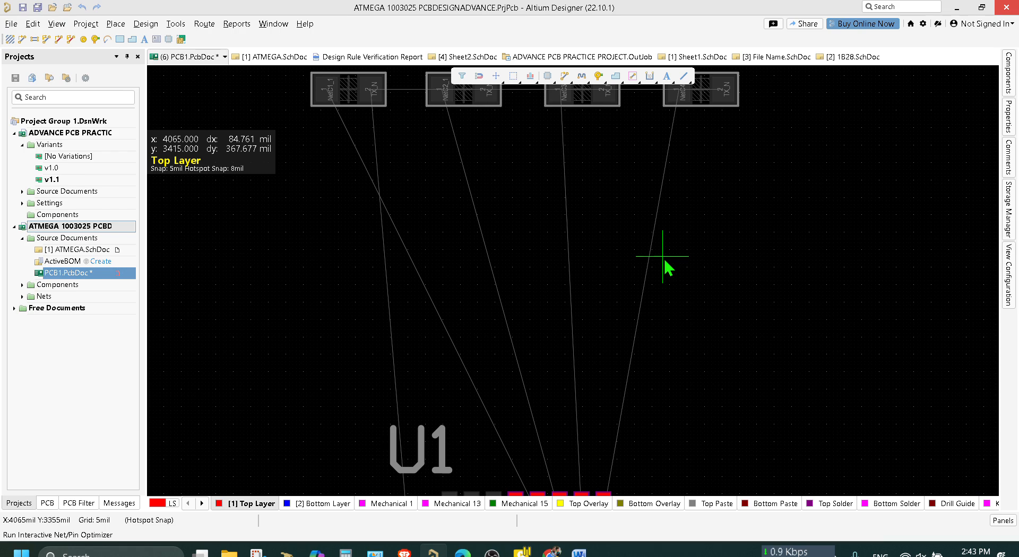
{"action": "scroll", "coordinate": [664, 260], "scroll_direction": "down", "scroll_amount": 15}
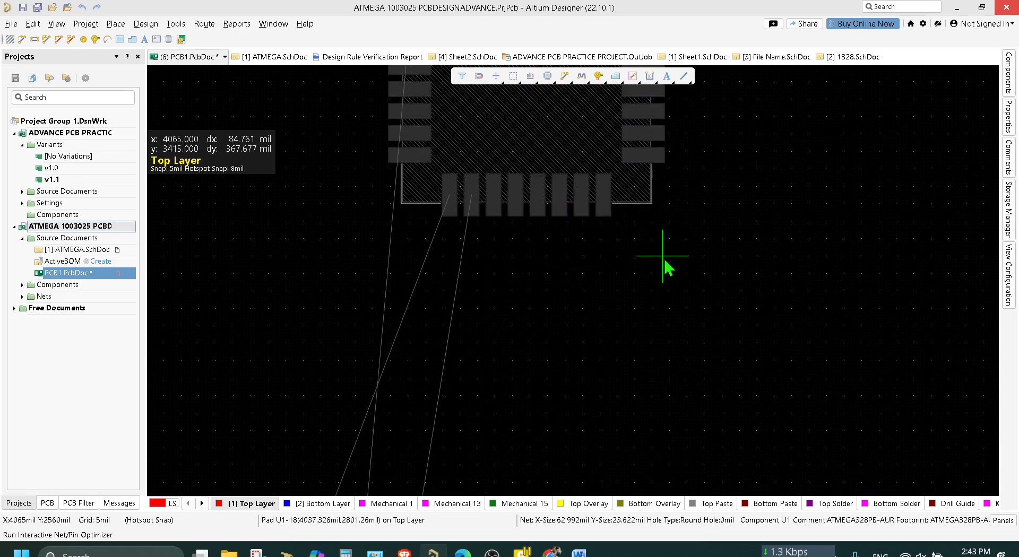
{"action": "scroll", "coordinate": [663, 257], "scroll_direction": "up", "scroll_amount": 9}
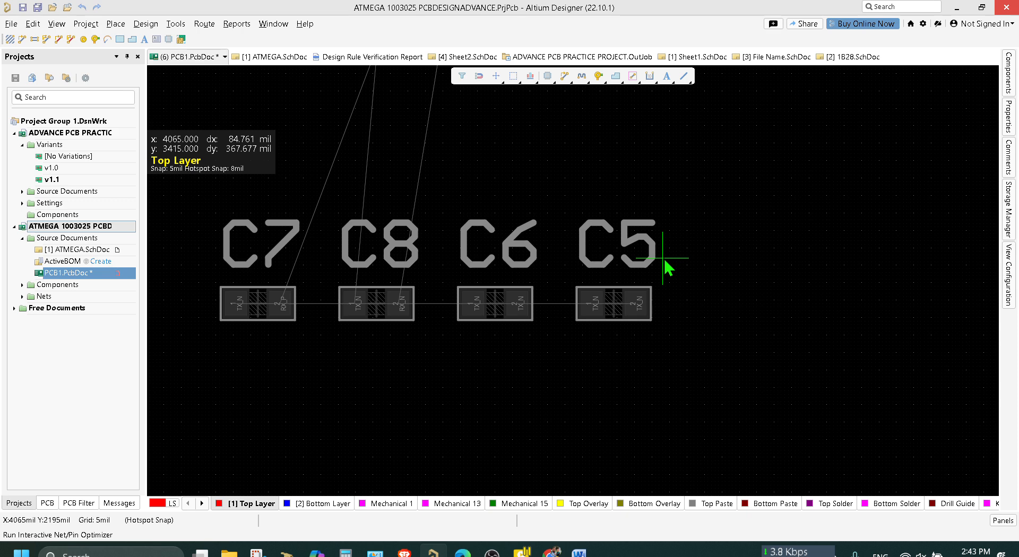
{"action": "scroll", "coordinate": [665, 260], "scroll_direction": "up", "scroll_amount": 1}
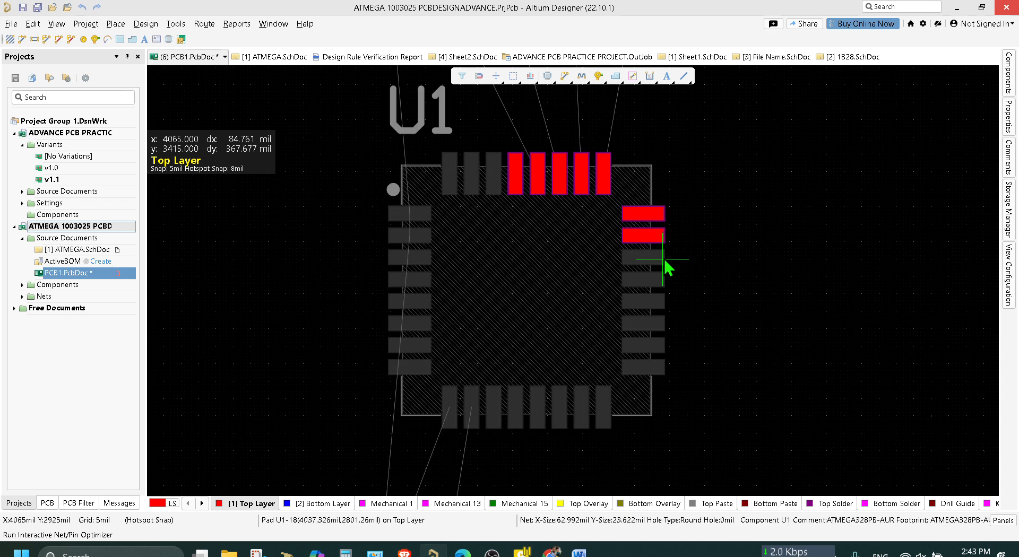
{"action": "key", "text": "ctrl+s"}
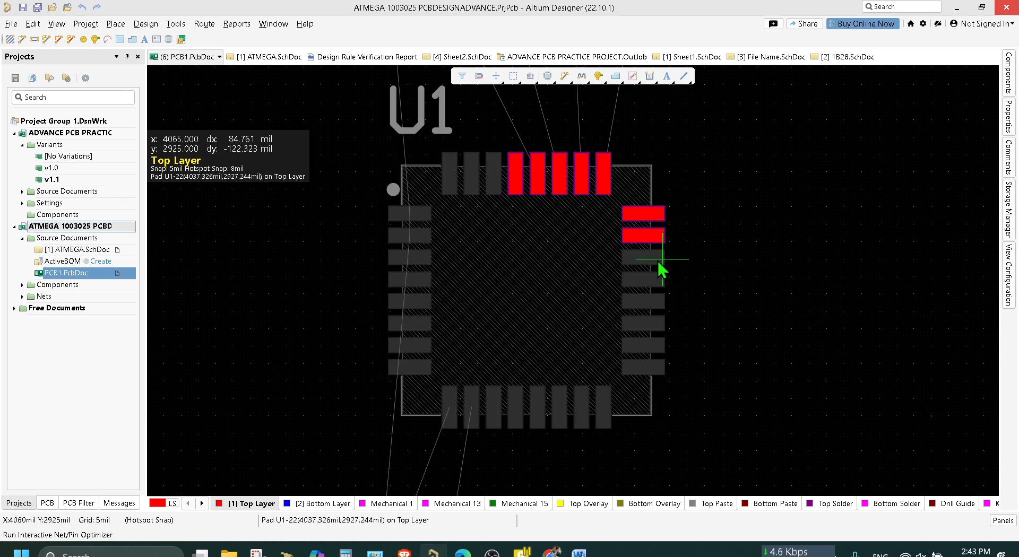
{"action": "right_click", "coordinate": [628, 130]}
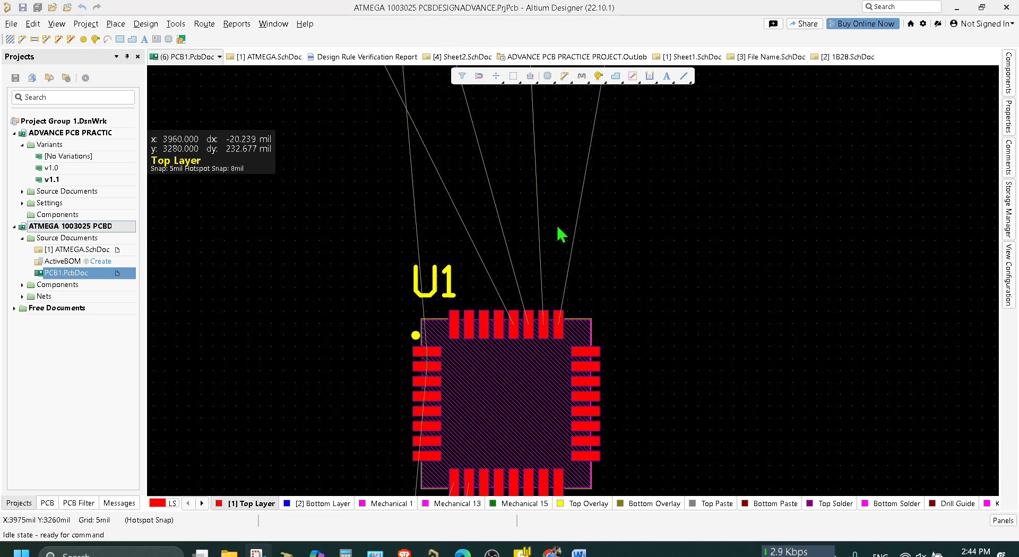
Compare the nets on U1's pins 25 to 28 in the PCB with their connections in ATMEGA.SchDoc.
{"action": "scroll", "coordinate": [568, 281], "scroll_direction": "up", "scroll_amount": 4, "text": "ctrl"}
{"action": "right_click_drag", "start_coordinate": [605, 357], "coordinate": [632, 299]}
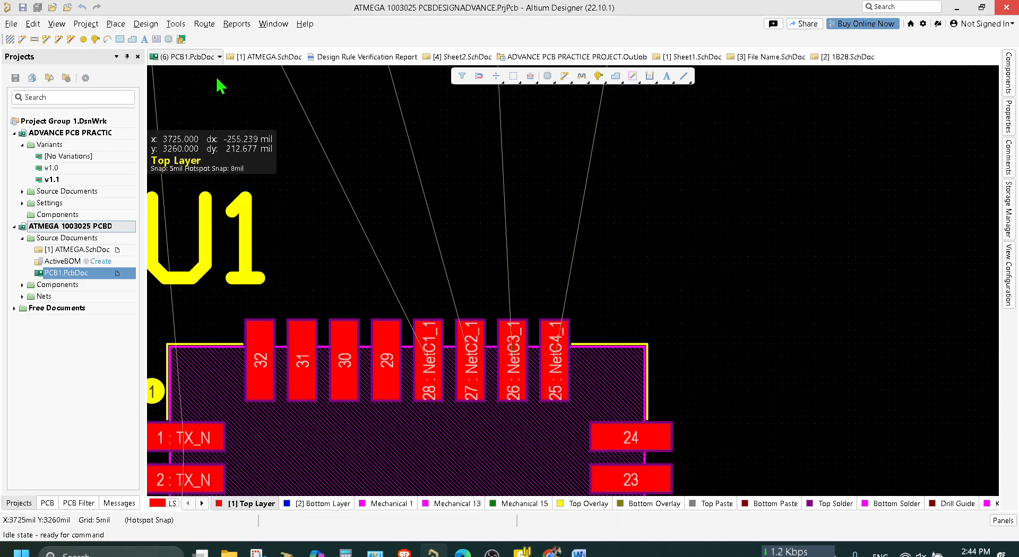
{"action": "left_click", "coordinate": [268, 57]}
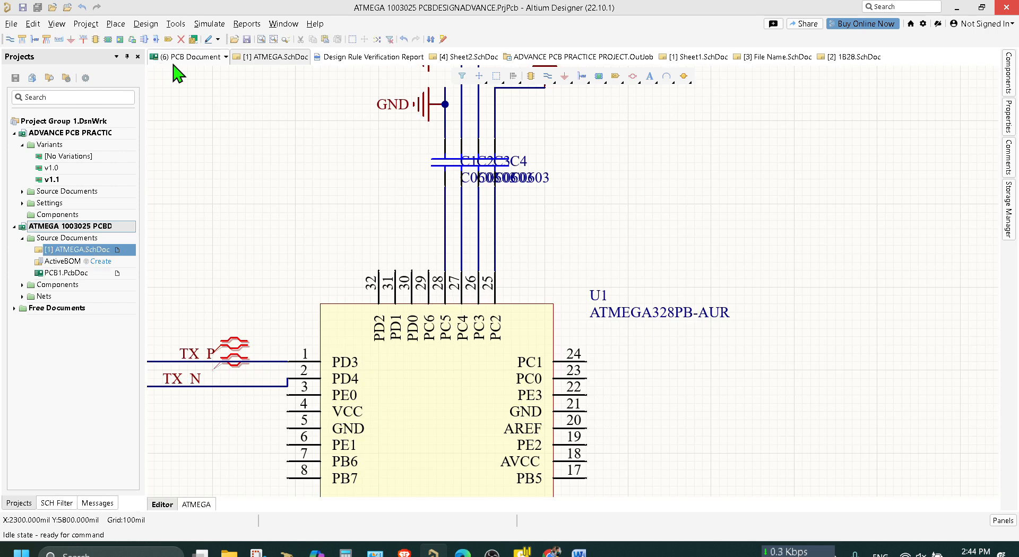
{"action": "left_click", "coordinate": [191, 57]}
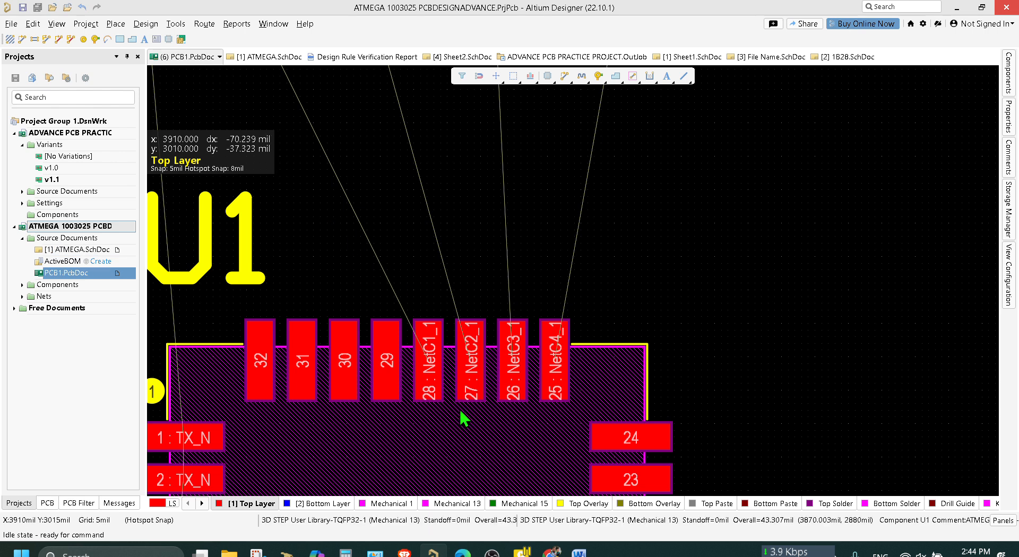
{"action": "left_click", "coordinate": [258, 58]}
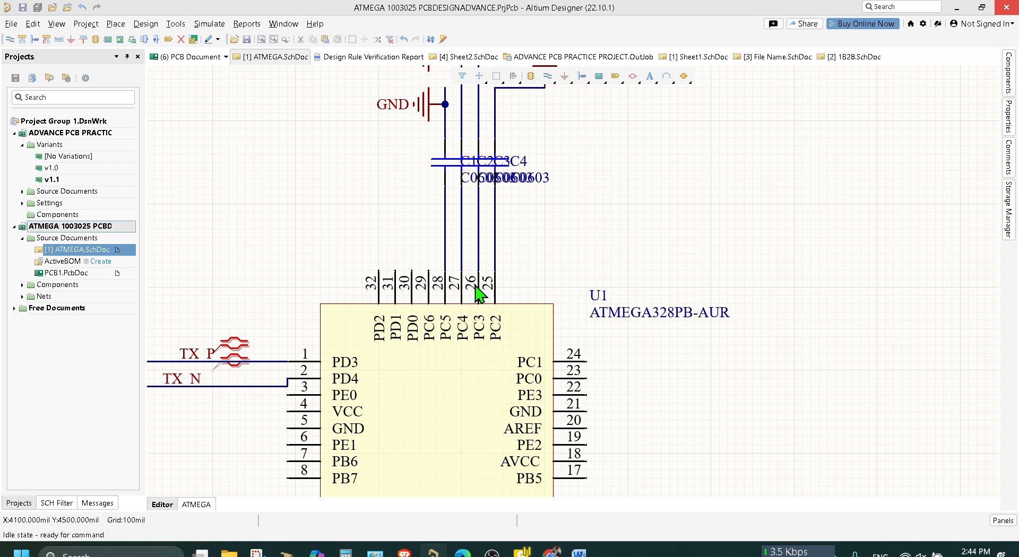
Run the schematic update from PCB1.PcbDoc and review the differences with ATMEGA.SchDoc.
{"action": "left_click", "coordinate": [187, 57]}
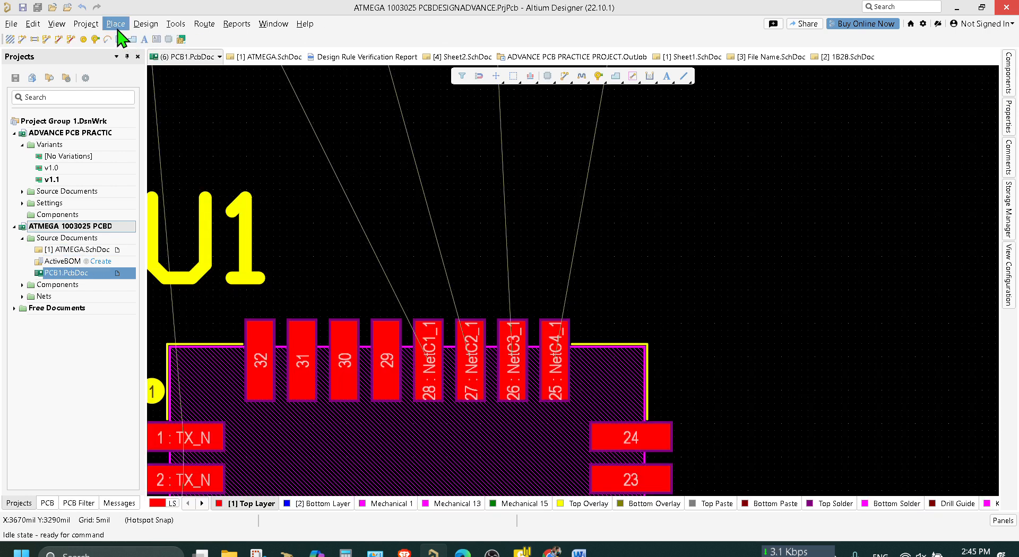
{"action": "left_click", "coordinate": [145, 24]}
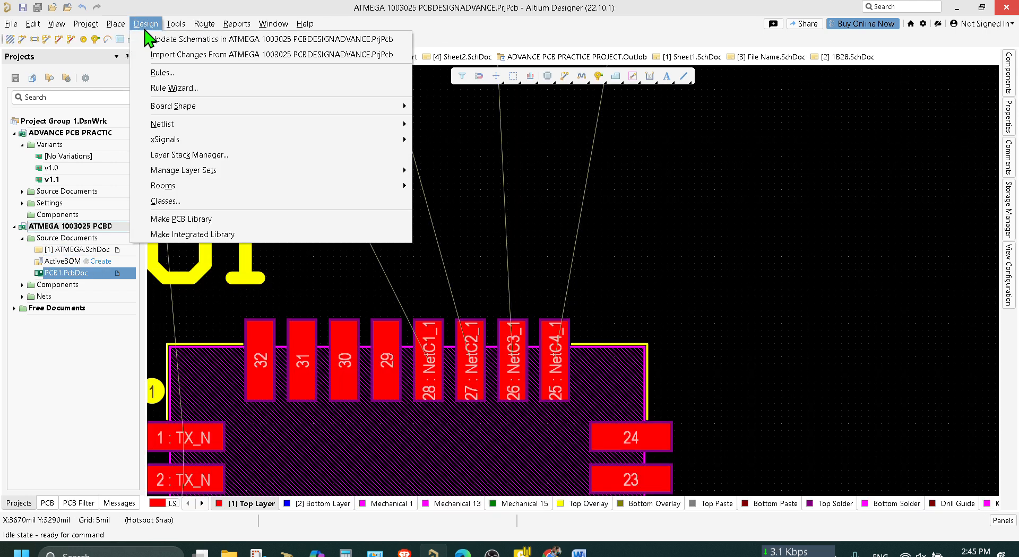
{"action": "left_click", "coordinate": [183, 43]}
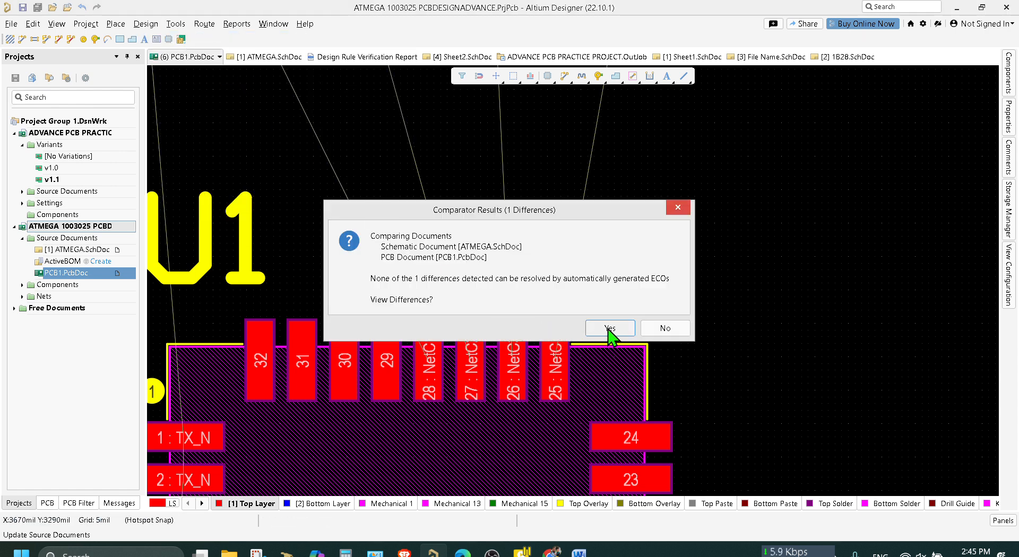
{"action": "left_click", "coordinate": [609, 329]}
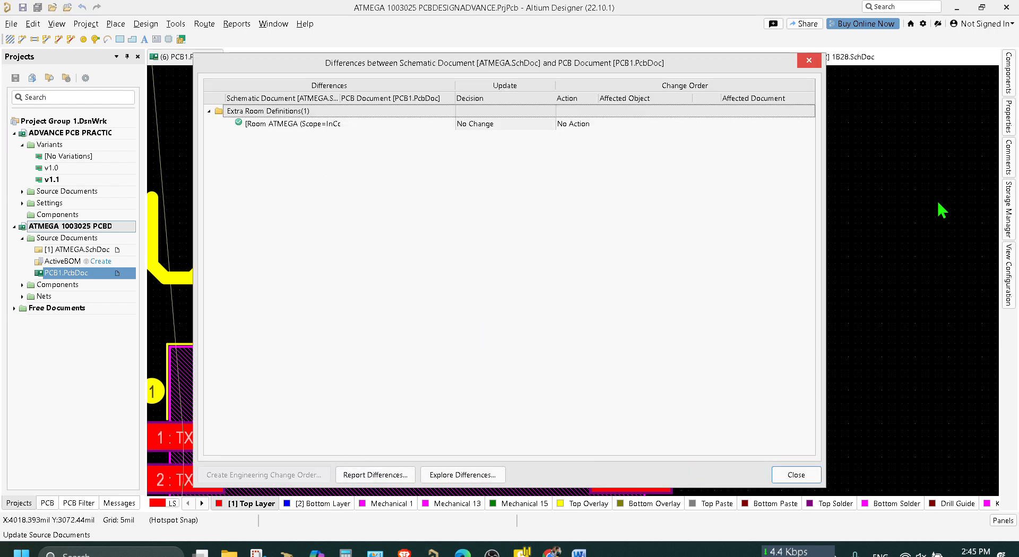
{"action": "left_click", "coordinate": [802, 476]}
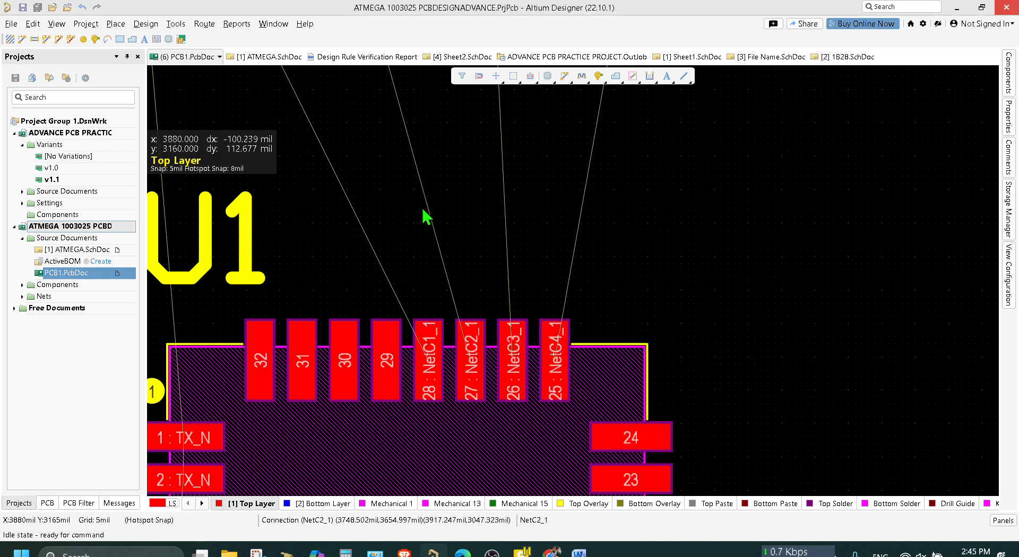
Compare the capacitor connections around U1 in ATMEGA.SchDoc with the layout in PCB1.PcbDoc.
{"action": "left_click", "coordinate": [271, 57]}
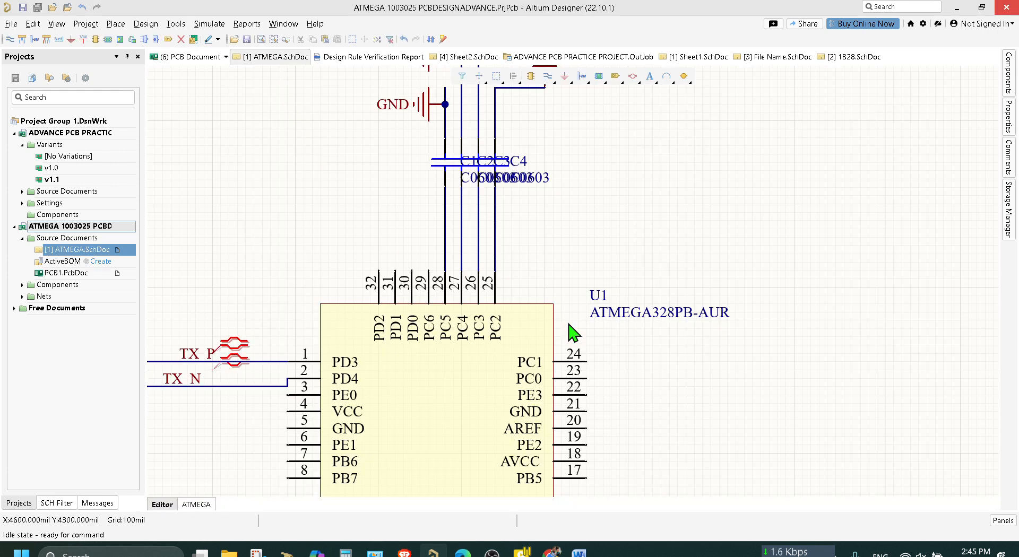
{"action": "scroll", "coordinate": [565, 255], "scroll_direction": "up", "scroll_amount": 2}
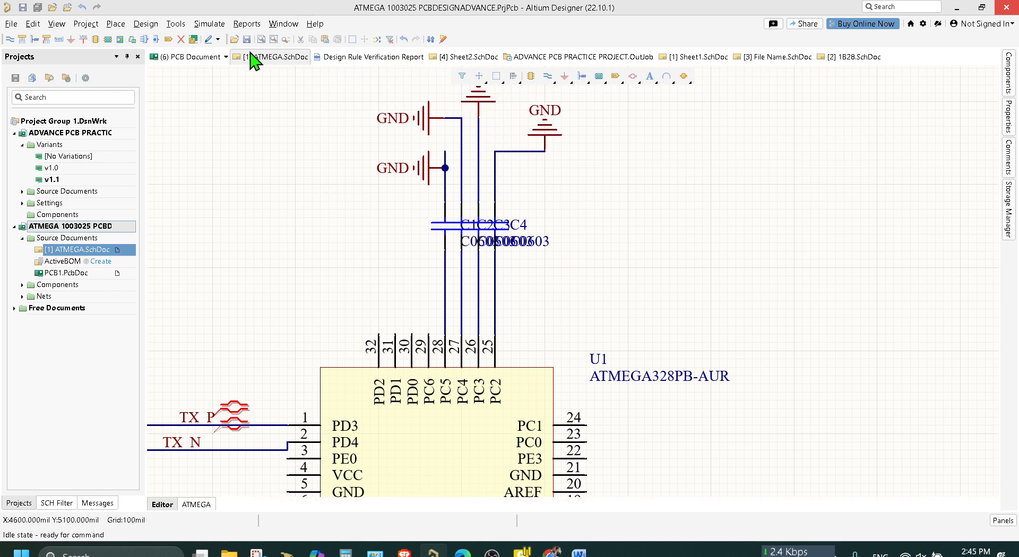
{"action": "left_click", "coordinate": [192, 58]}
{"action": "scroll", "coordinate": [528, 291], "scroll_direction": "down", "scroll_amount": 4, "text": "ctrl"}
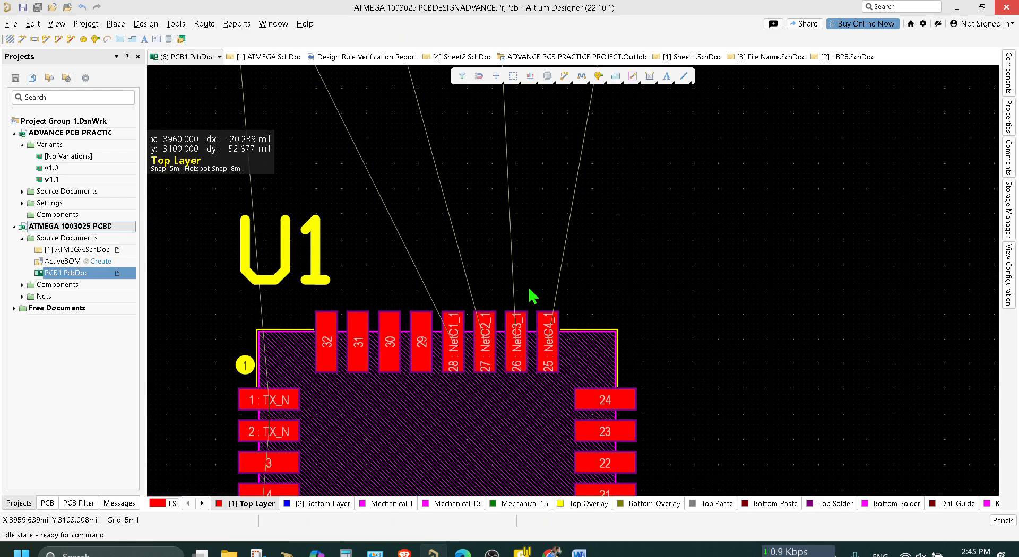
{"action": "scroll", "coordinate": [625, 289], "scroll_direction": "down", "scroll_amount": 4, "text": "ctrl"}
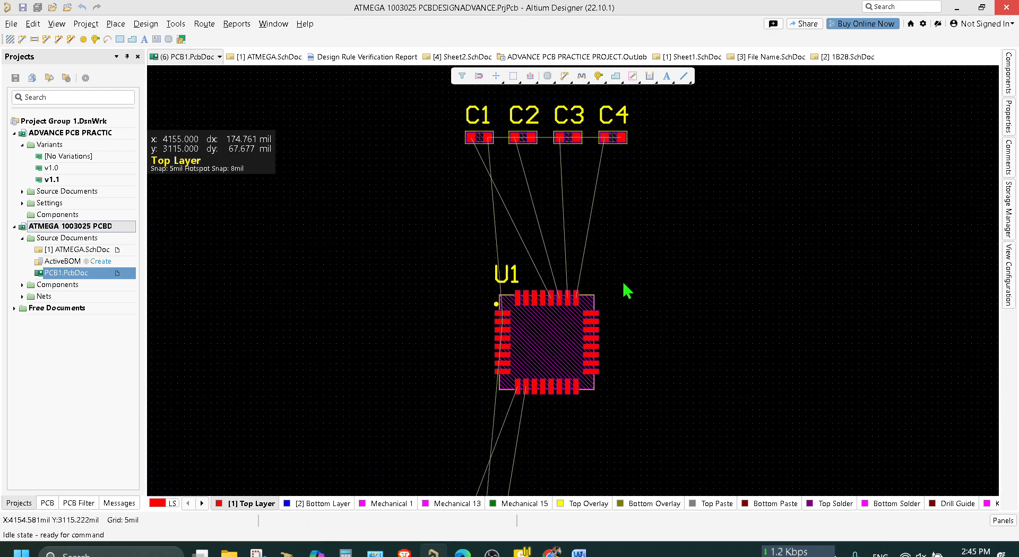
{"action": "right_click_drag", "start_coordinate": [733, 398], "coordinate": [725, 186]}
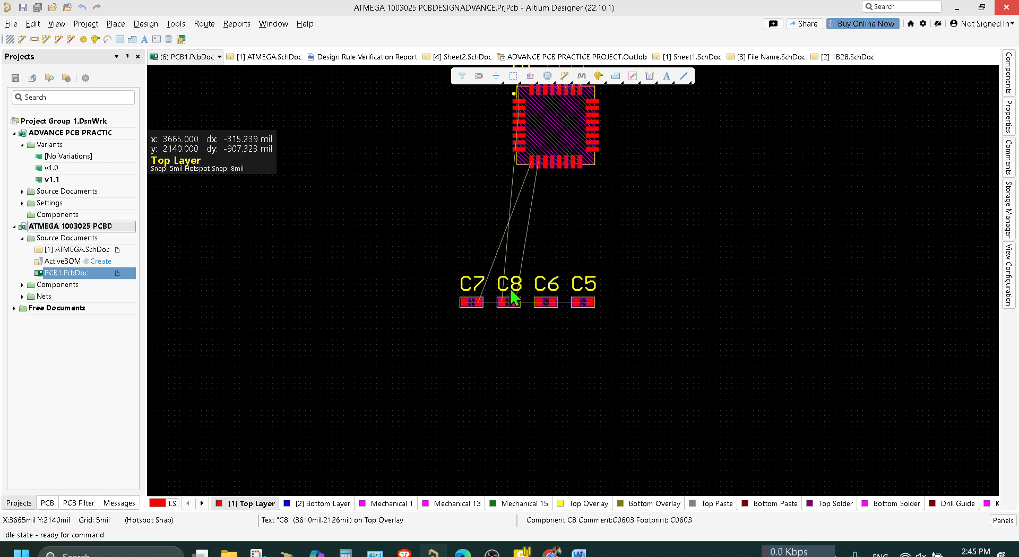
Check U1's TX and RX capacitors in ATMEGA.SchDoc and move C5 and C6 to the left of U1 on the PCB.
{"action": "left_click", "coordinate": [262, 63]}
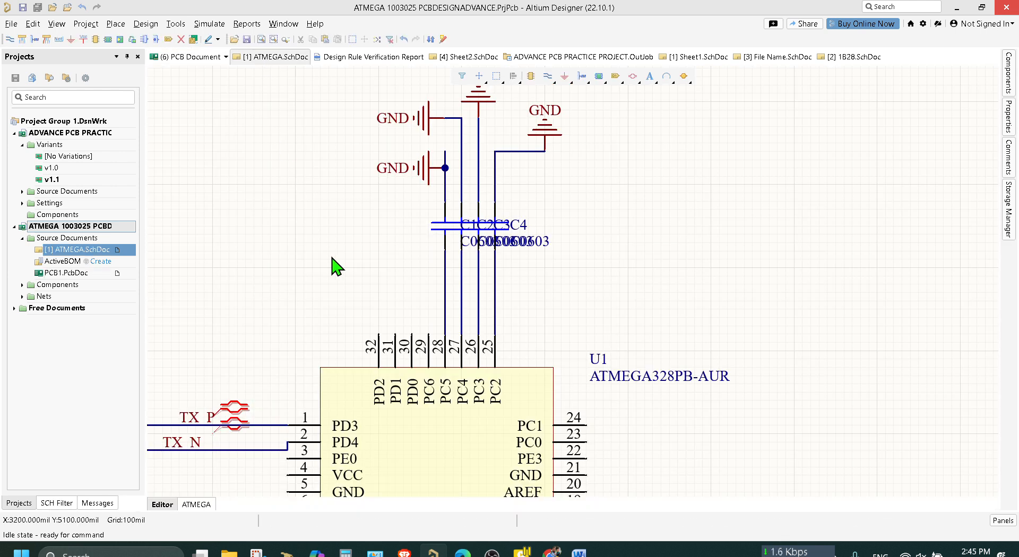
{"action": "right_click_drag", "start_coordinate": [330, 266], "coordinate": [537, 135]}
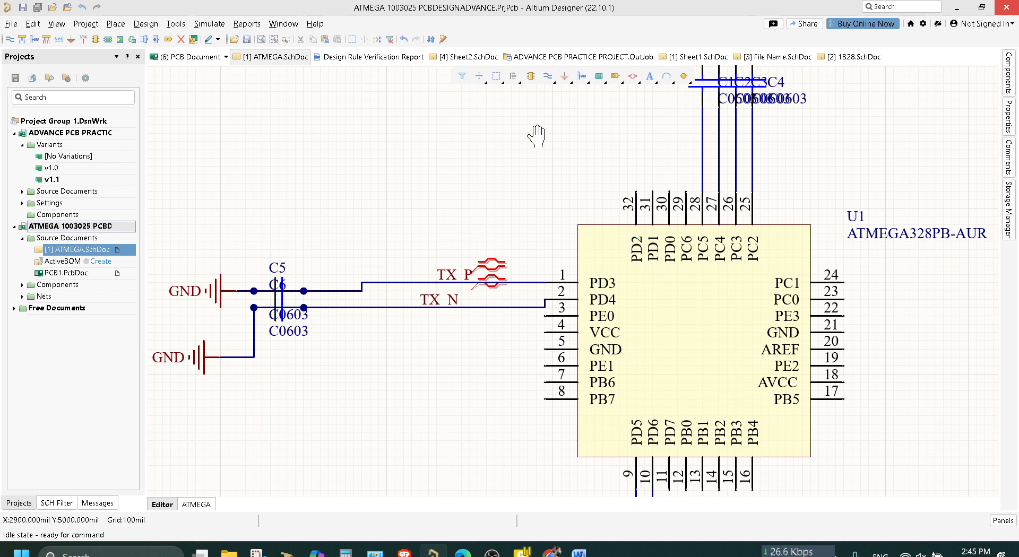
{"action": "right_click_drag", "start_coordinate": [537, 136], "coordinate": [285, 18]}
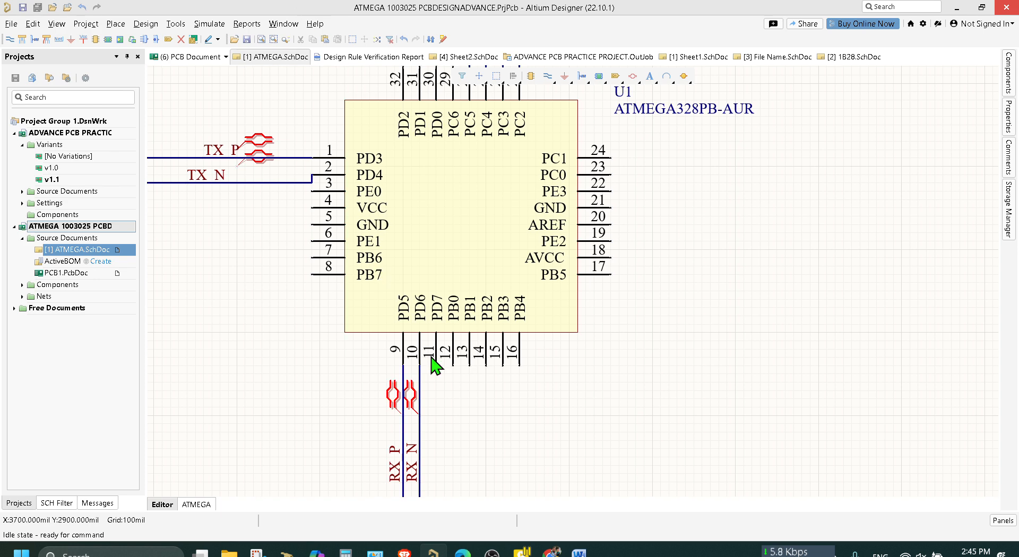
{"action": "right_click_drag", "start_coordinate": [671, 468], "coordinate": [782, 419]}
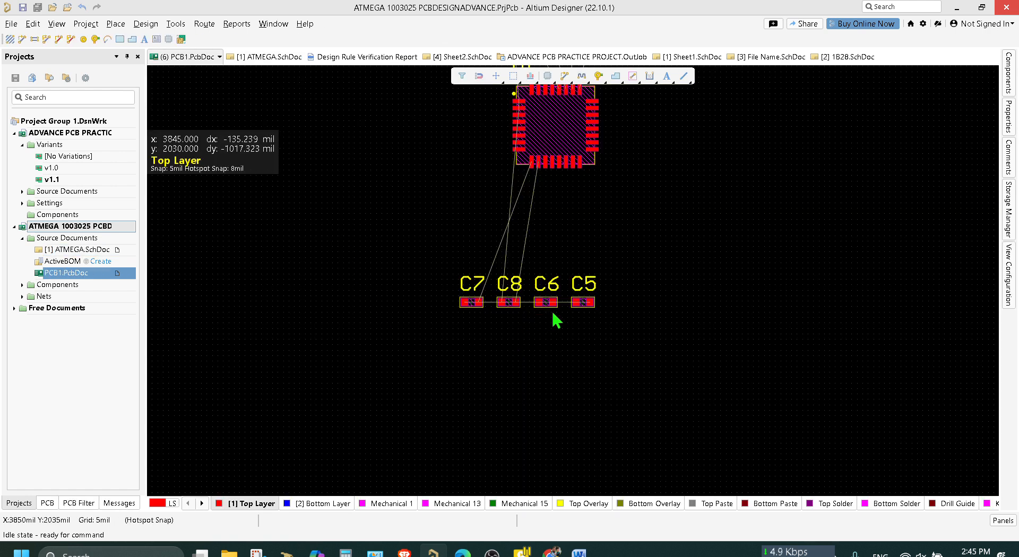
{"action": "left_click_drag", "start_coordinate": [606, 323], "coordinate": [309, 86]}
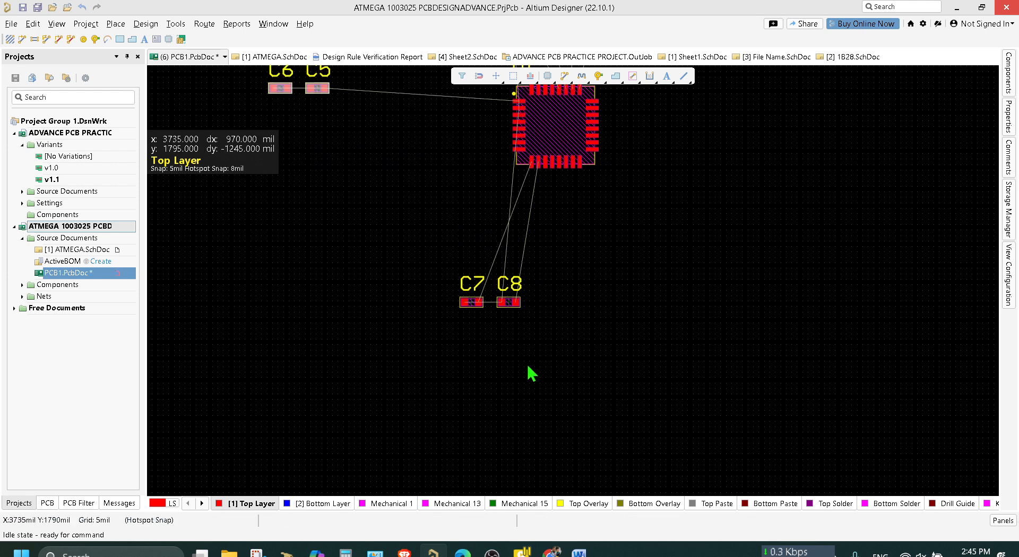
Move C7 below U1 to the right of C8, leaving a wide gap between the two capacitors.
{"action": "left_click_drag", "start_coordinate": [544, 350], "coordinate": [429, 257]}
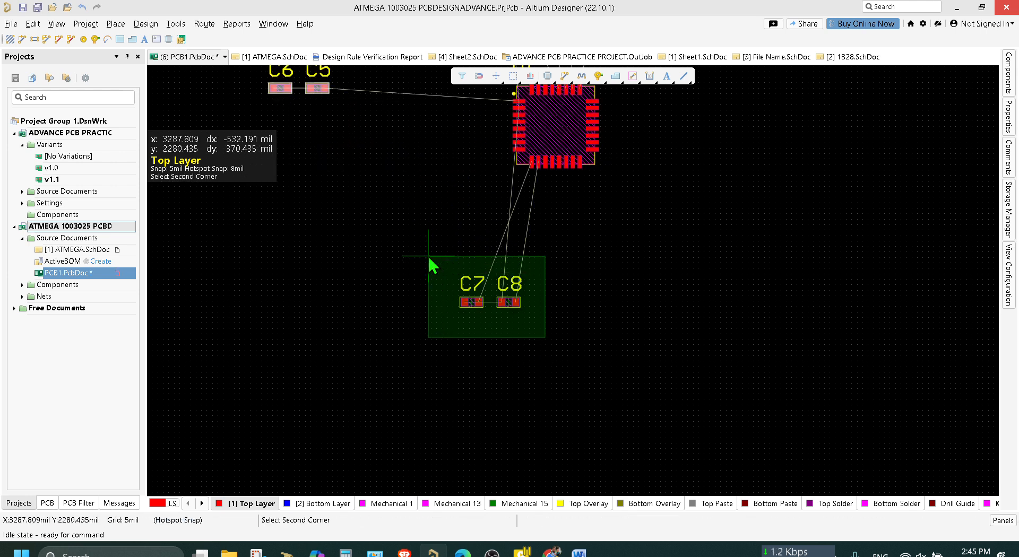
{"action": "left_click", "coordinate": [495, 353]}
{"action": "left_click_drag", "start_coordinate": [471, 341], "coordinate": [580, 292]}
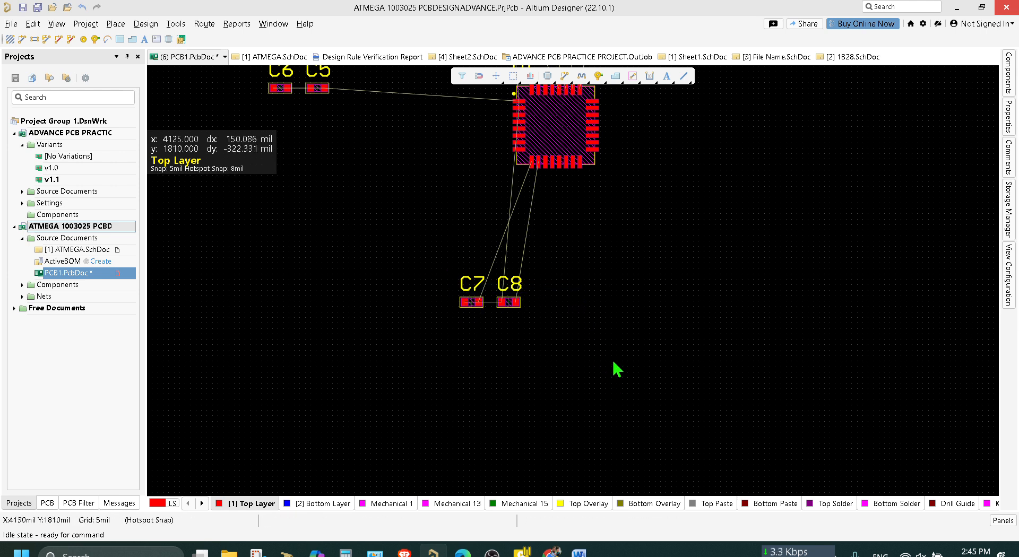
{"action": "right_click", "coordinate": [613, 362]}
{"action": "left_click", "coordinate": [495, 339]}
{"action": "left_click_drag", "start_coordinate": [481, 327], "coordinate": [444, 262]}
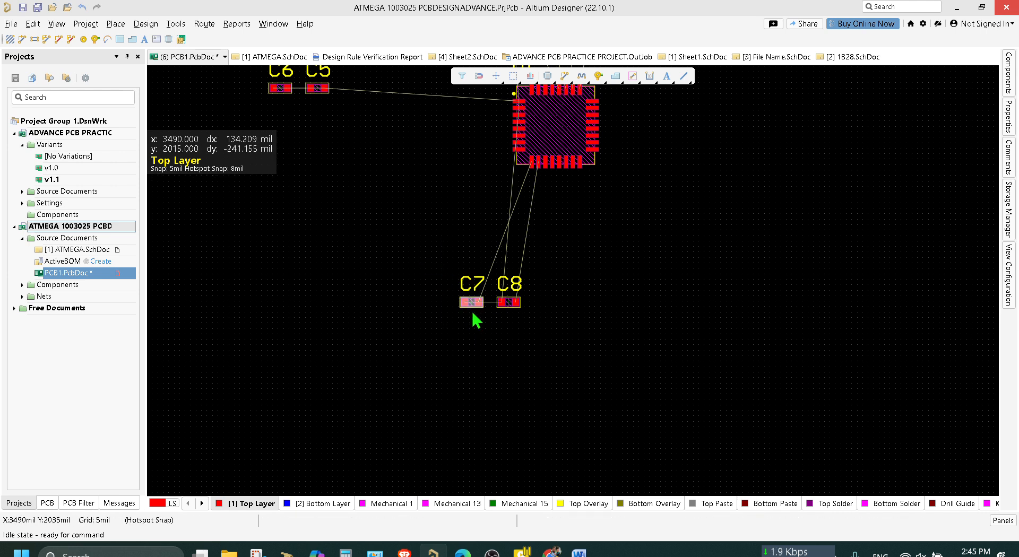
{"action": "left_click_drag", "start_coordinate": [471, 303], "coordinate": [578, 305]}
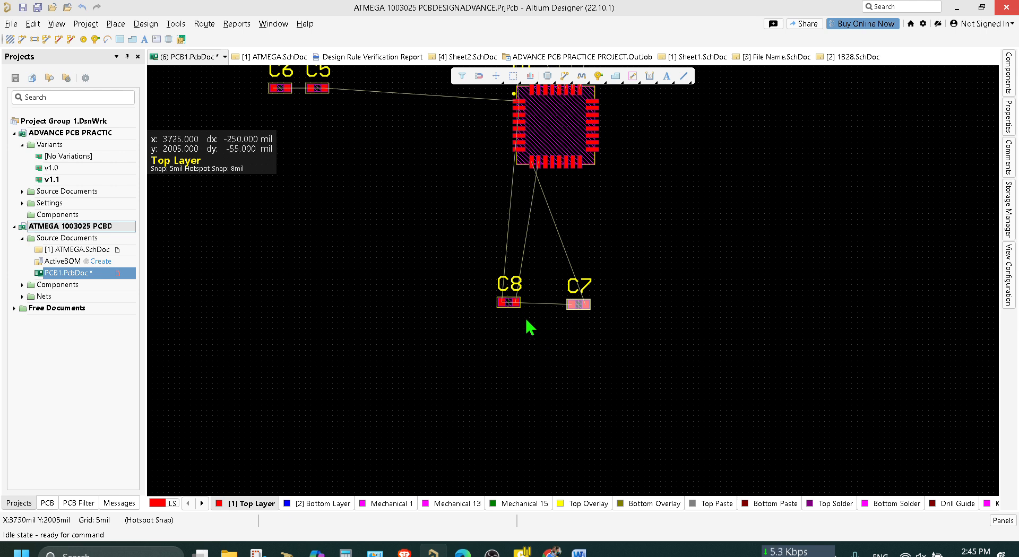
{"action": "left_click_drag", "start_coordinate": [578, 304], "coordinate": [632, 297]}
Move C5 and C6 together slightly down, level with U1's uppermost left-side pin.
{"action": "scroll", "coordinate": [393, 286], "scroll_direction": "up", "scroll_amount": 3}
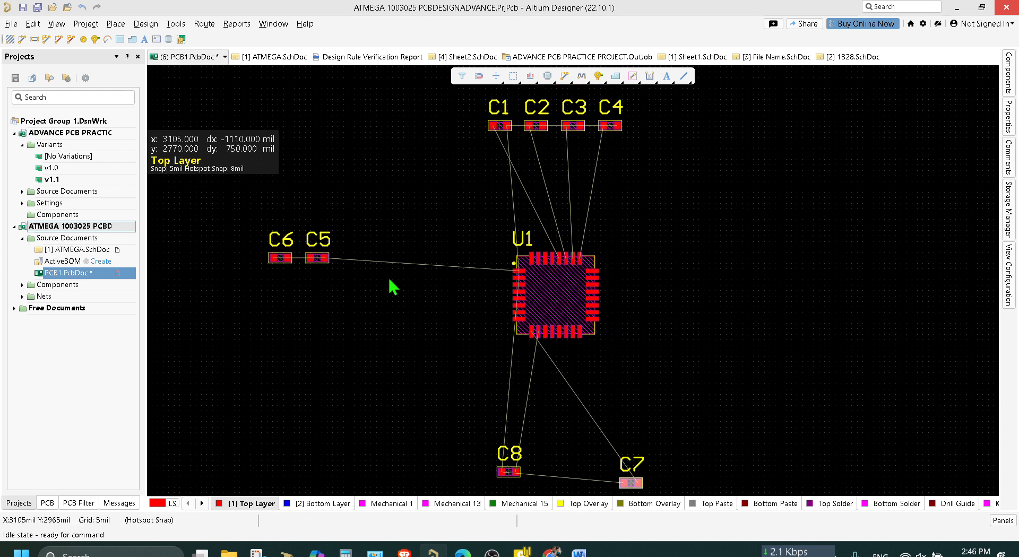
{"action": "left_click_drag", "start_coordinate": [328, 314], "coordinate": [245, 213]}
{"action": "mouse_move", "coordinate": [318, 258]}
{"action": "left_mouse_down"}
{"action": "mouse_move", "coordinate": [317, 281]}
{"action": "mouse_move", "coordinate": [316, 269]}
{"action": "left_mouse_up"}
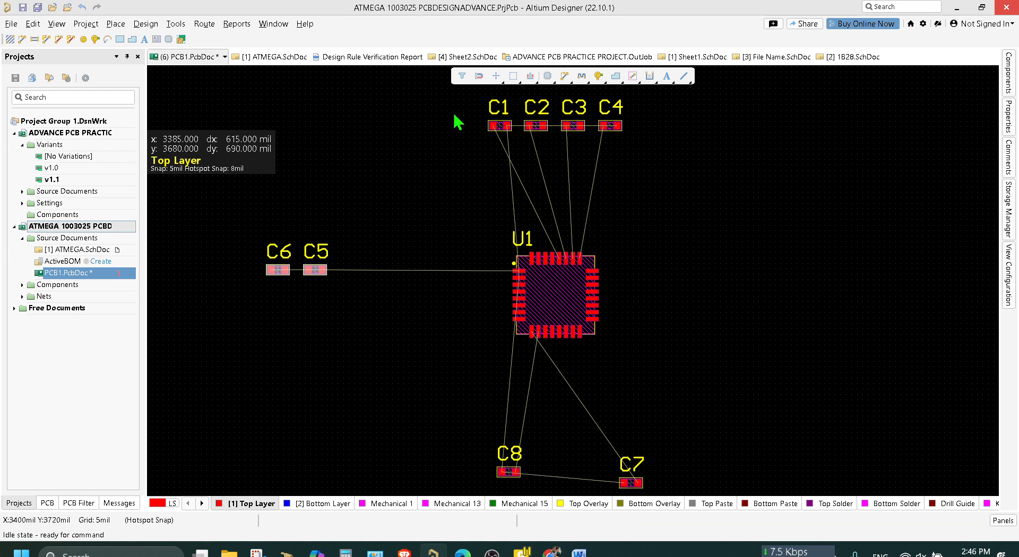
Select all text objects similar to C7's designator with Find Similar Objects, keeping the default matching criteria.
{"action": "scroll", "coordinate": [664, 345], "scroll_direction": "down", "scroll_amount": 5}
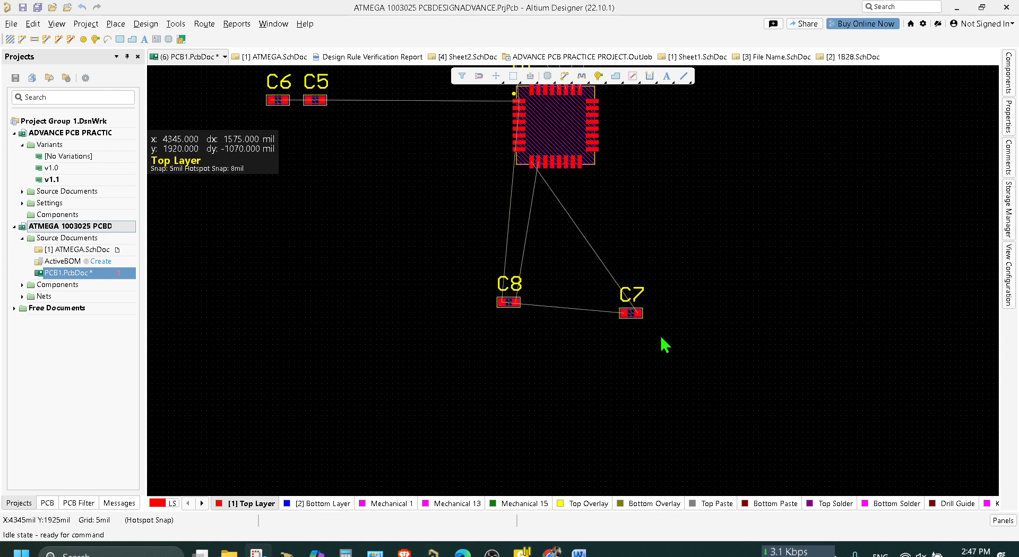
{"action": "scroll", "coordinate": [644, 318], "scroll_direction": "up", "scroll_amount": 4, "text": "ctrl"}
{"action": "left_click", "coordinate": [626, 275]}
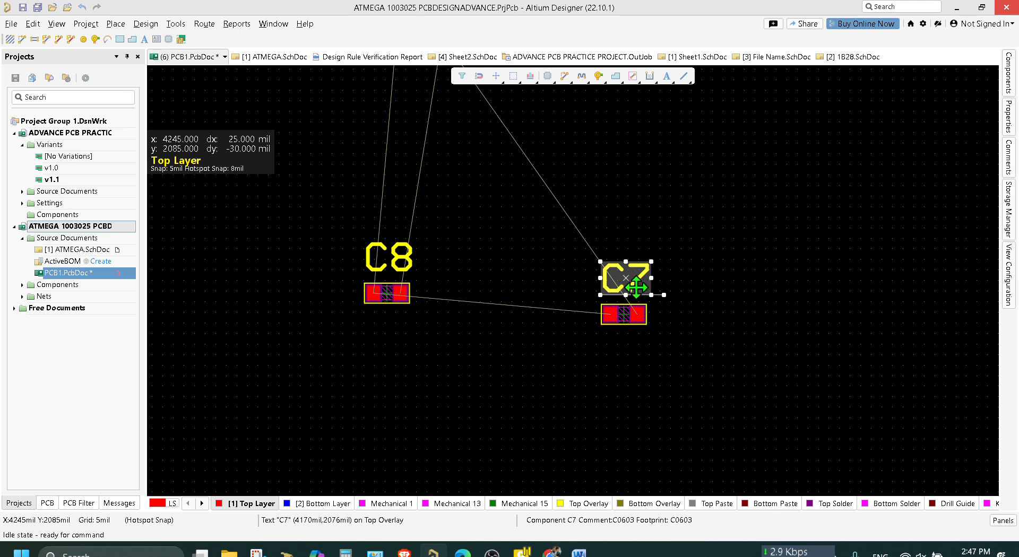
{"action": "right_click", "coordinate": [634, 287]}
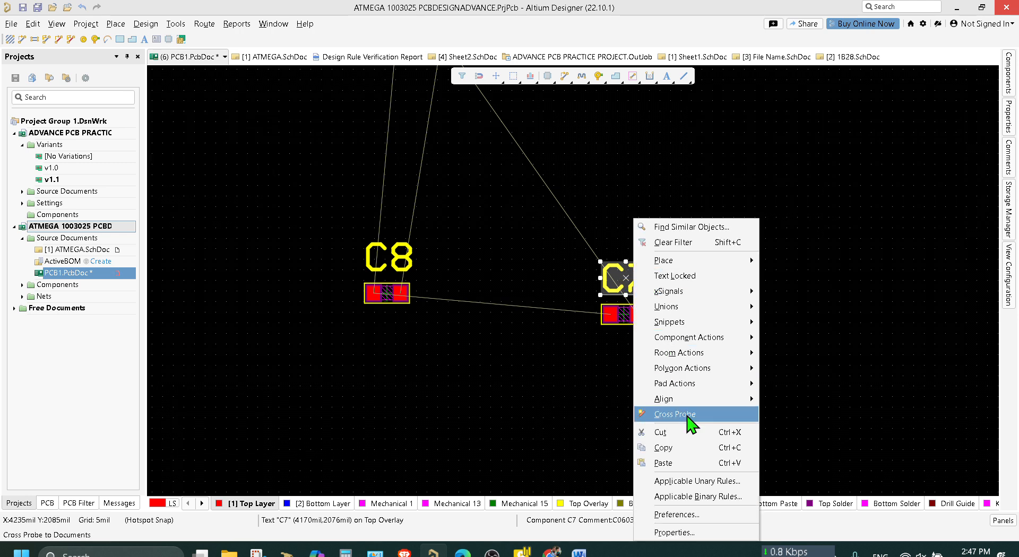
{"action": "mouse_move", "coordinate": [730, 384]}
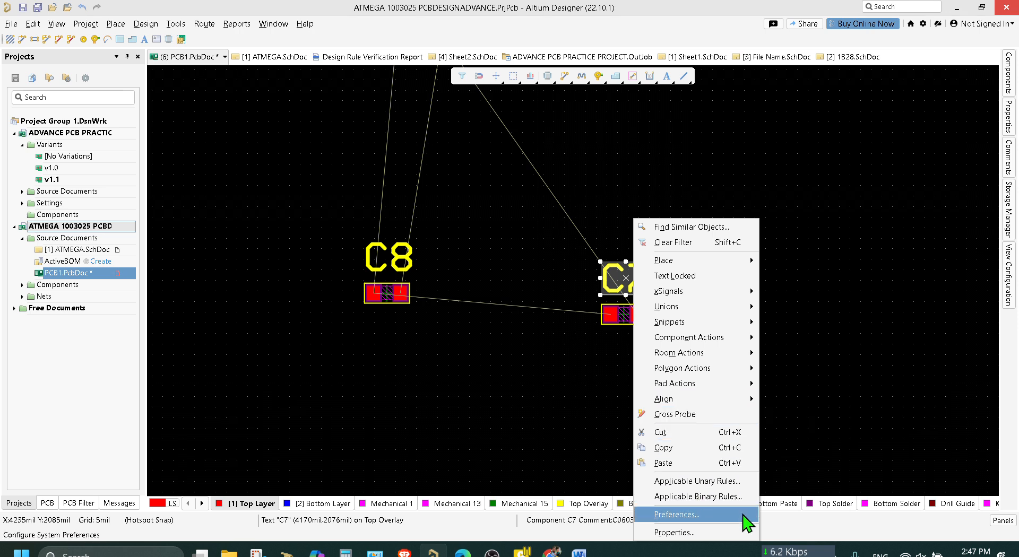
{"action": "left_click", "coordinate": [737, 229]}
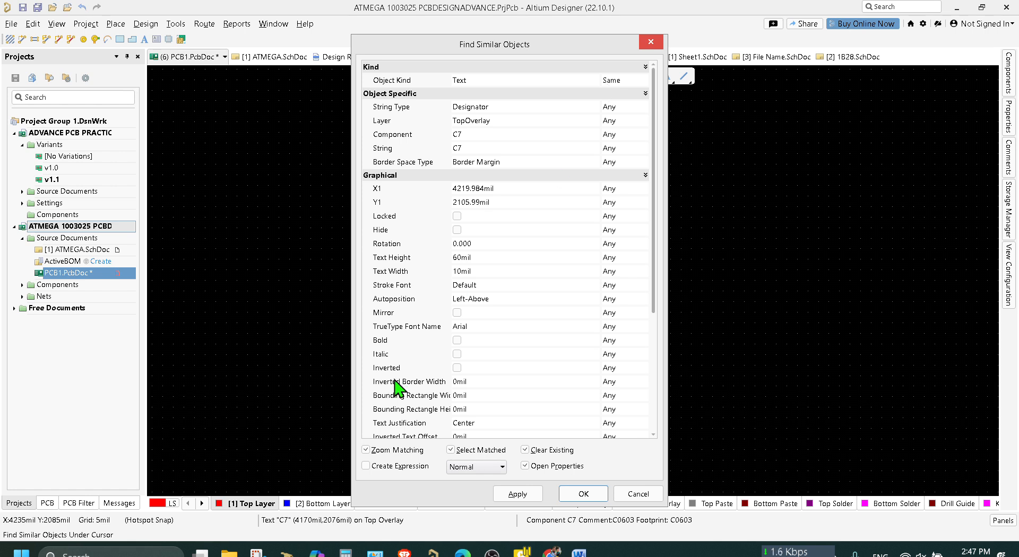
{"action": "left_click", "coordinate": [583, 494]}
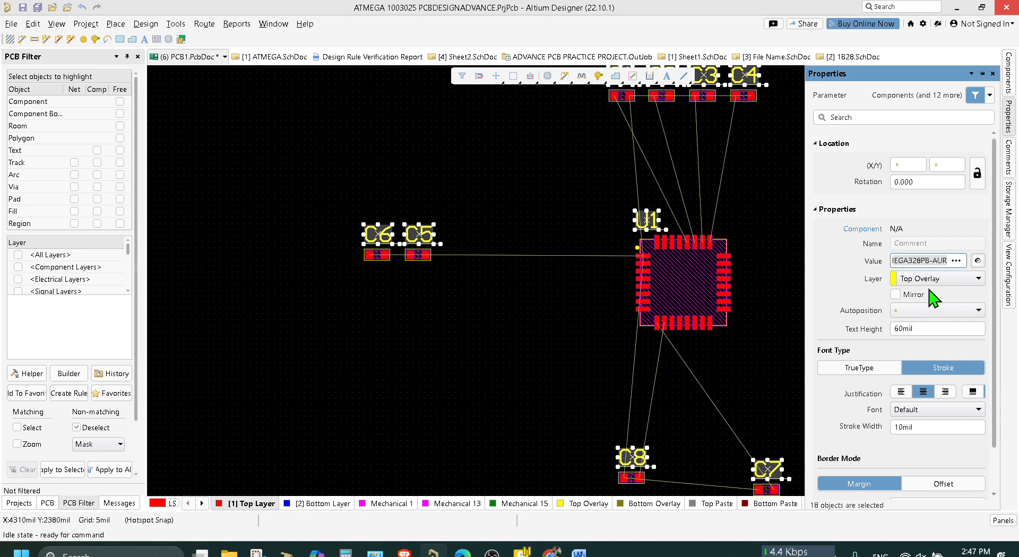
Try the TrueType font type on the selected component texts and restore Stroke.
{"action": "scroll", "coordinate": [929, 324], "scroll_direction": "down", "scroll_amount": 2}
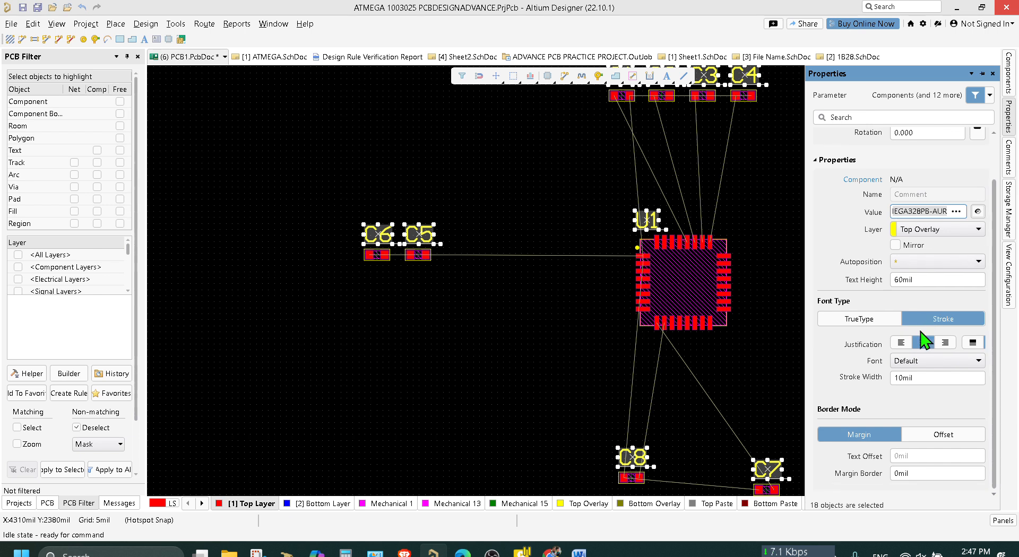
{"action": "left_click", "coordinate": [877, 320]}
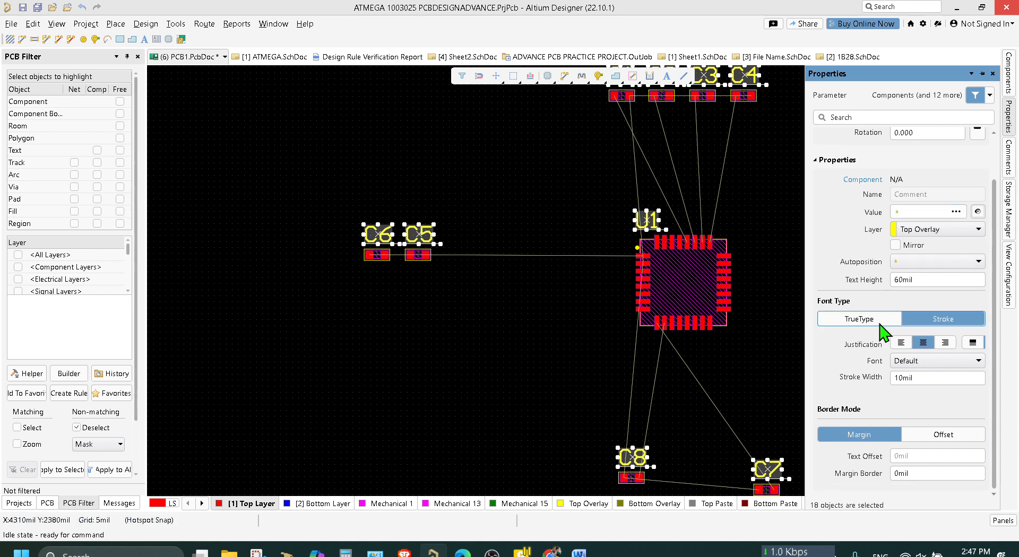
{"action": "left_click", "coordinate": [943, 319]}
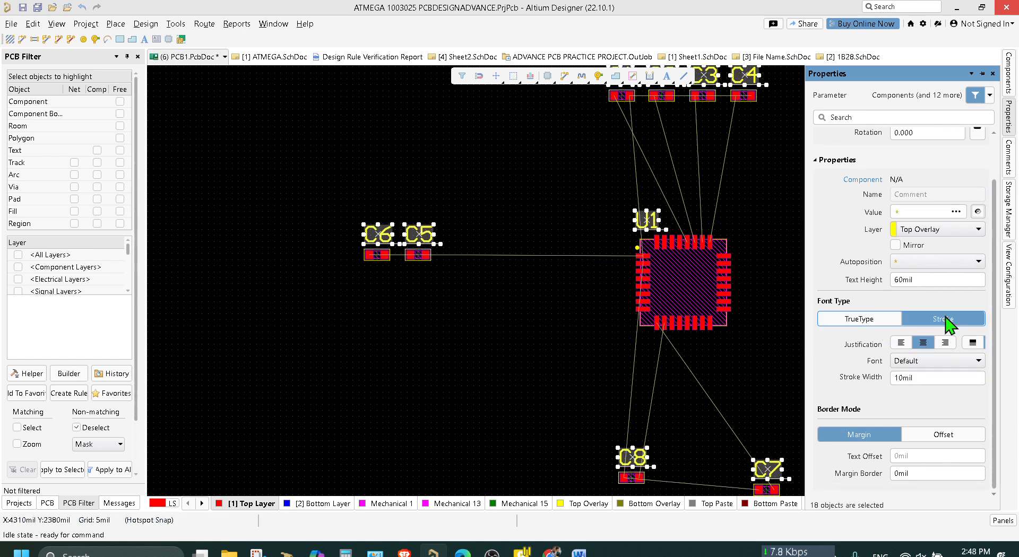
{"action": "left_click", "coordinate": [876, 322]}
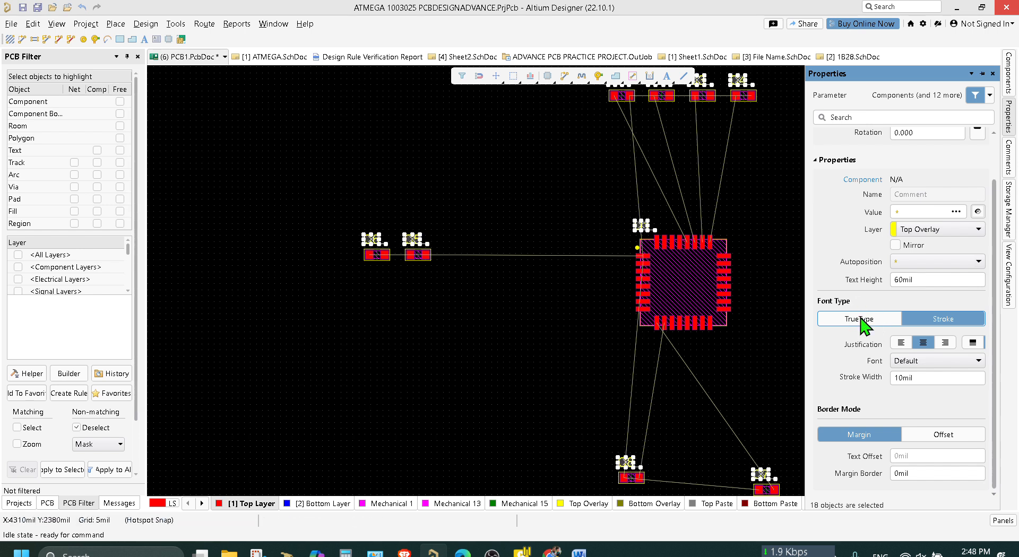
{"action": "left_click", "coordinate": [945, 437]}
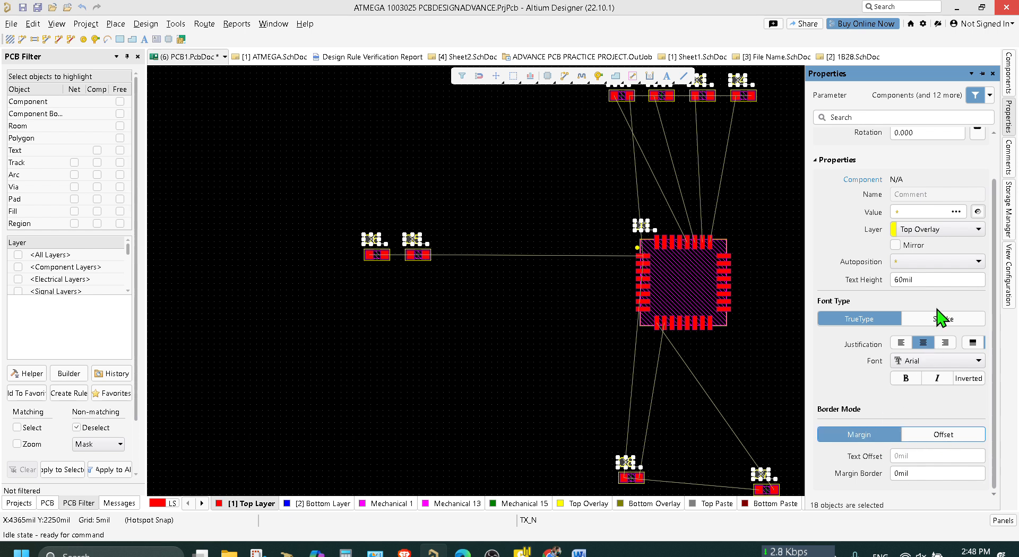
{"action": "left_click", "coordinate": [945, 320]}
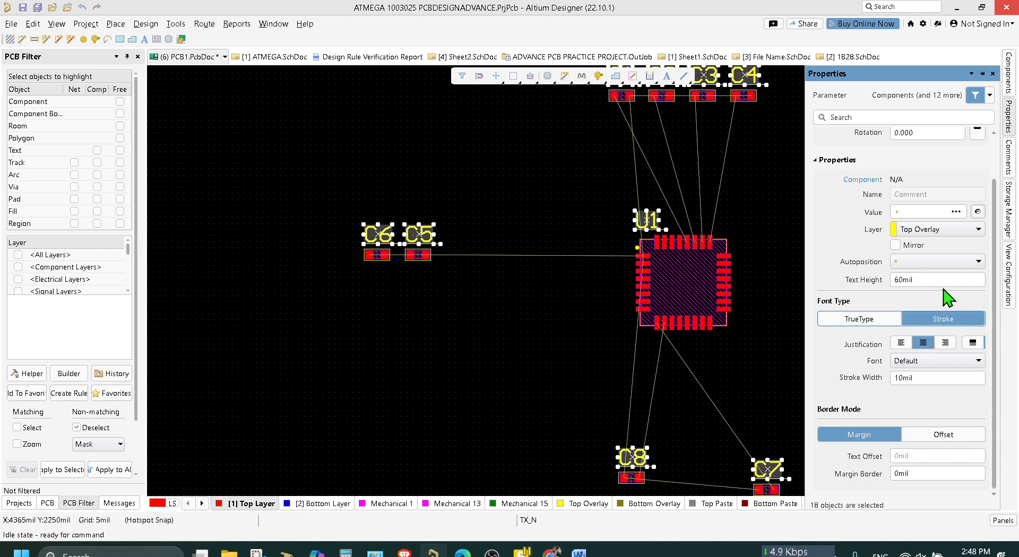
Set the autoposition of the selected component texts to Center.
{"action": "scroll", "coordinate": [921, 303], "scroll_direction": "up", "scroll_amount": 2}
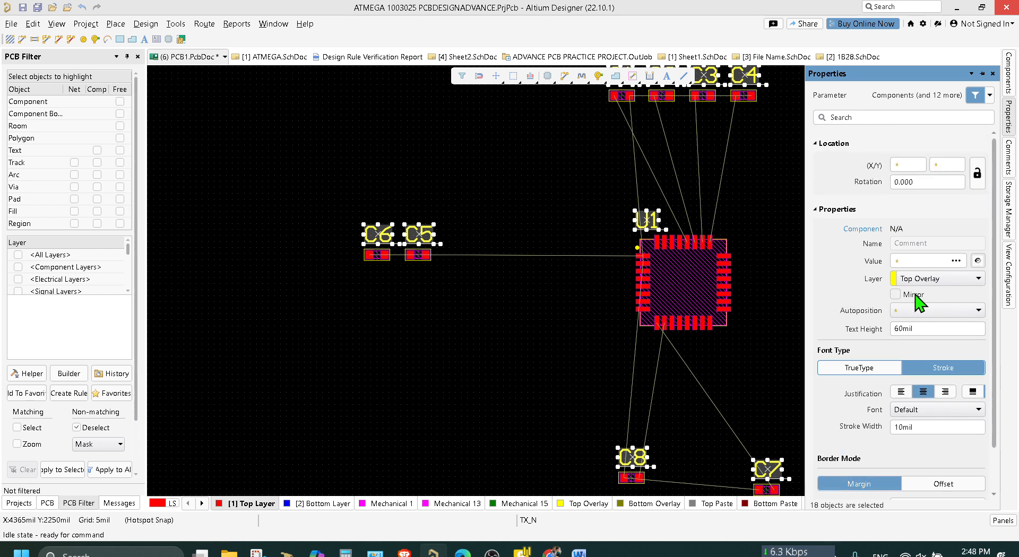
{"action": "left_click", "coordinate": [928, 313]}
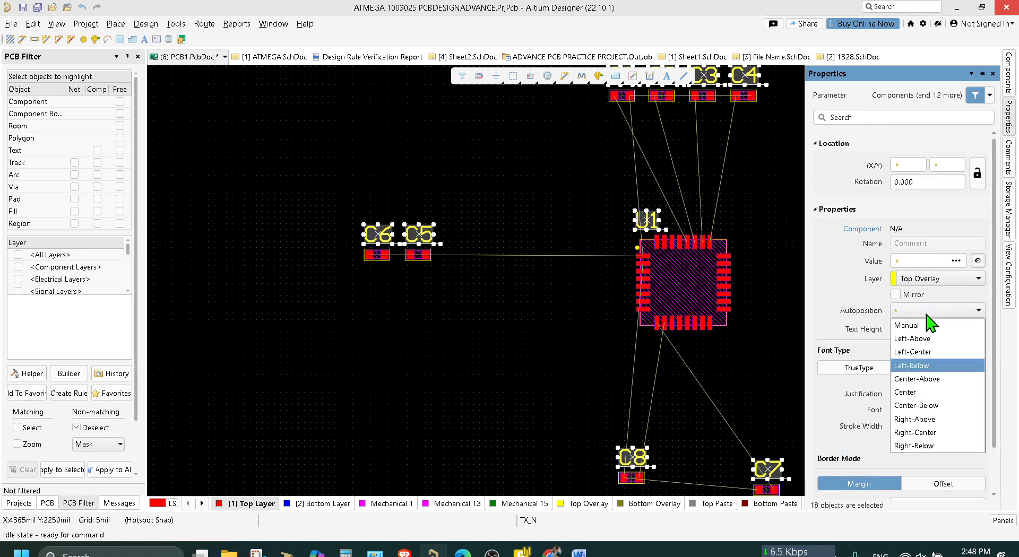
{"action": "left_click", "coordinate": [926, 392]}
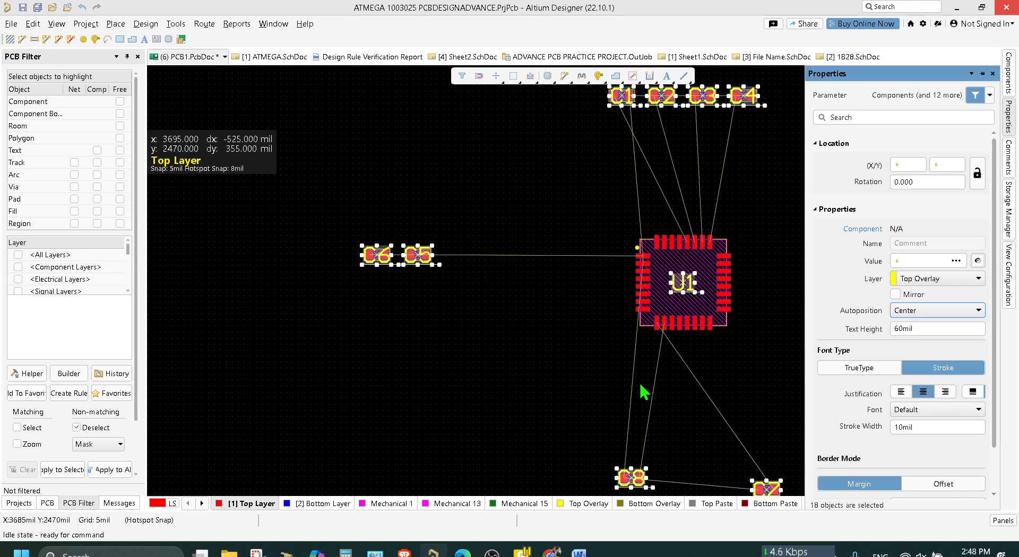
Change the font type of the selected component texts to TrueType and clear the selection.
{"action": "left_click", "coordinate": [870, 370]}
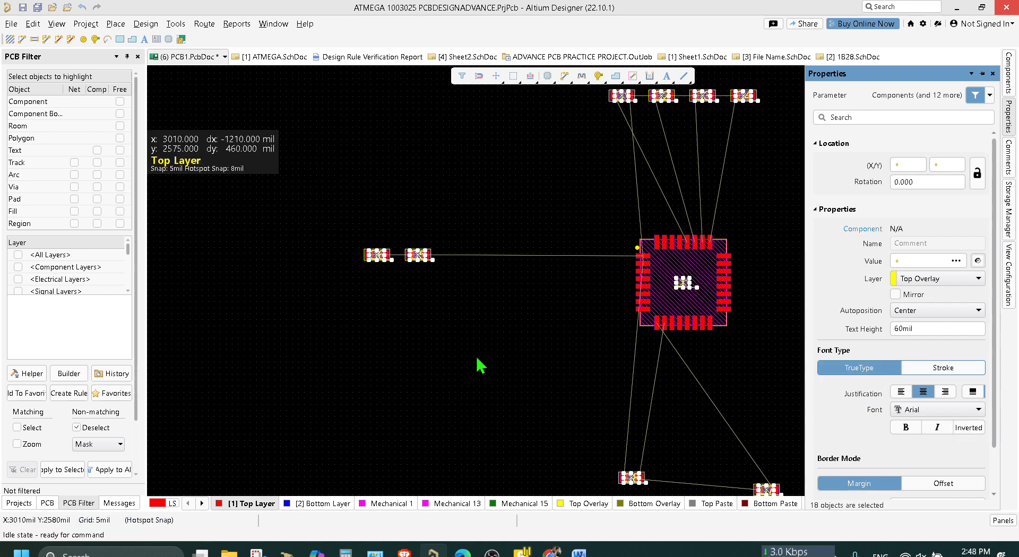
{"action": "scroll", "coordinate": [480, 366], "scroll_direction": "down", "scroll_amount": 3}
{"action": "scroll", "coordinate": [519, 261], "scroll_direction": "up", "scroll_amount": 4}
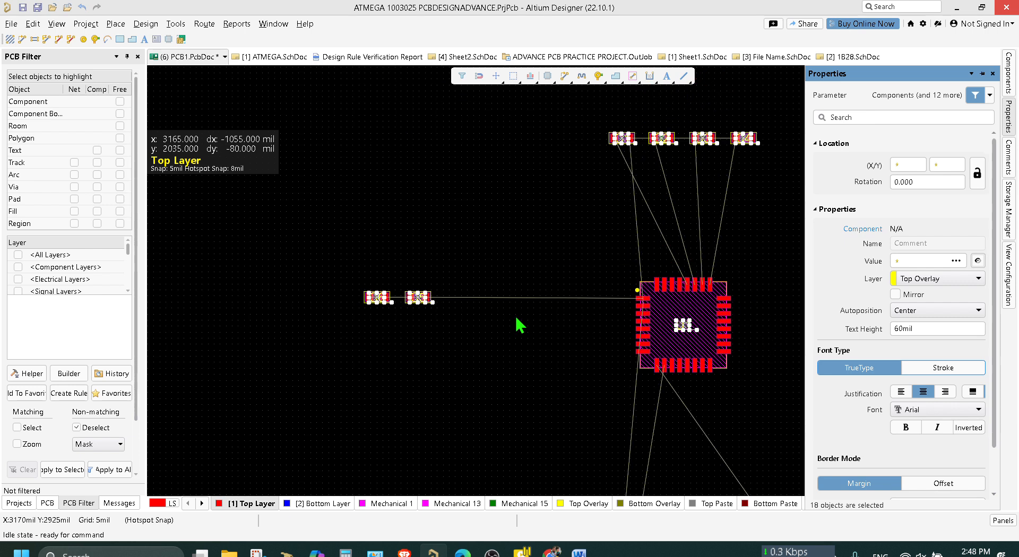
{"action": "left_click", "coordinate": [537, 445]}
{"action": "key", "text": "F11"}
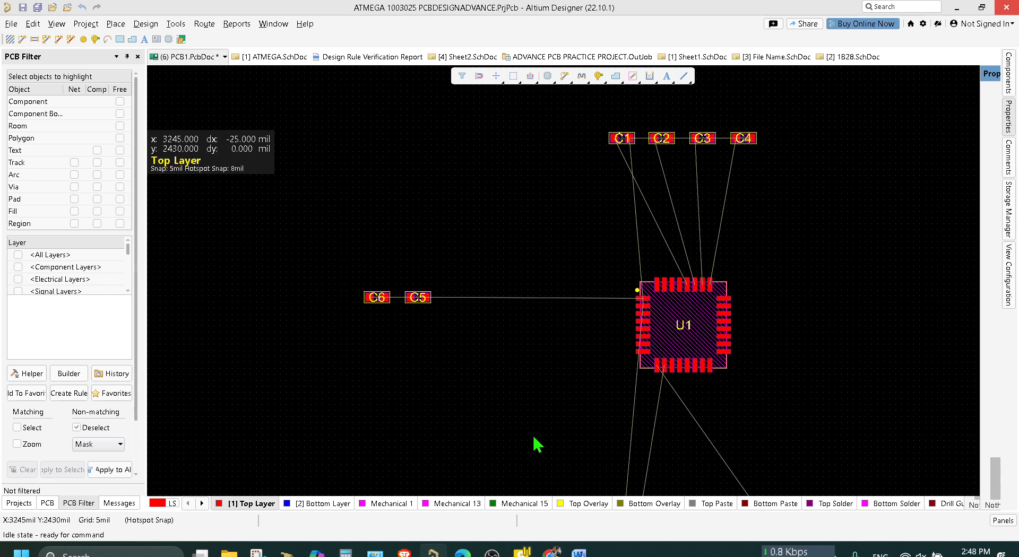
Save the PCB document and show the project's document tree.
{"action": "key", "text": "ctrl+s"}
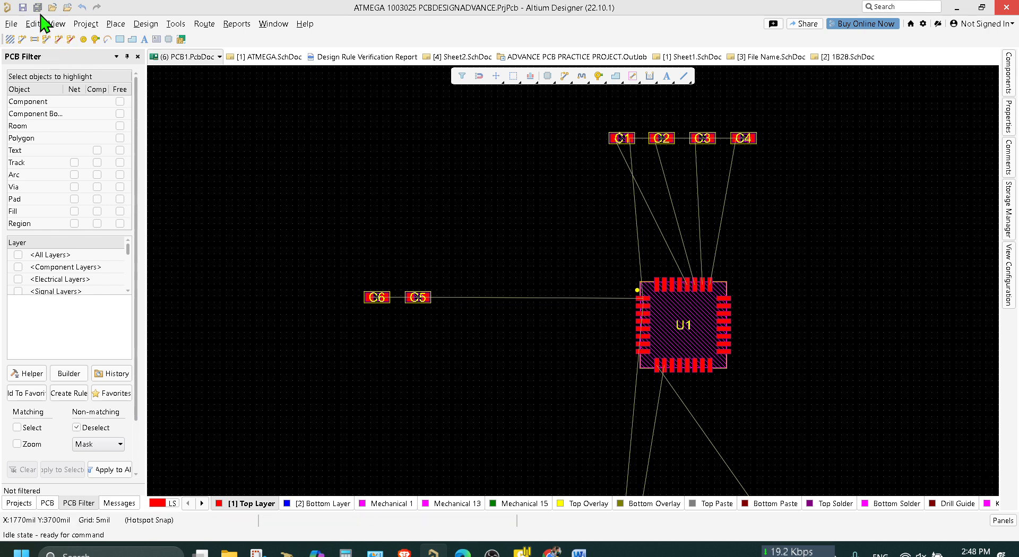
{"action": "left_click", "coordinate": [22, 8]}
{"action": "left_click", "coordinate": [26, 503]}
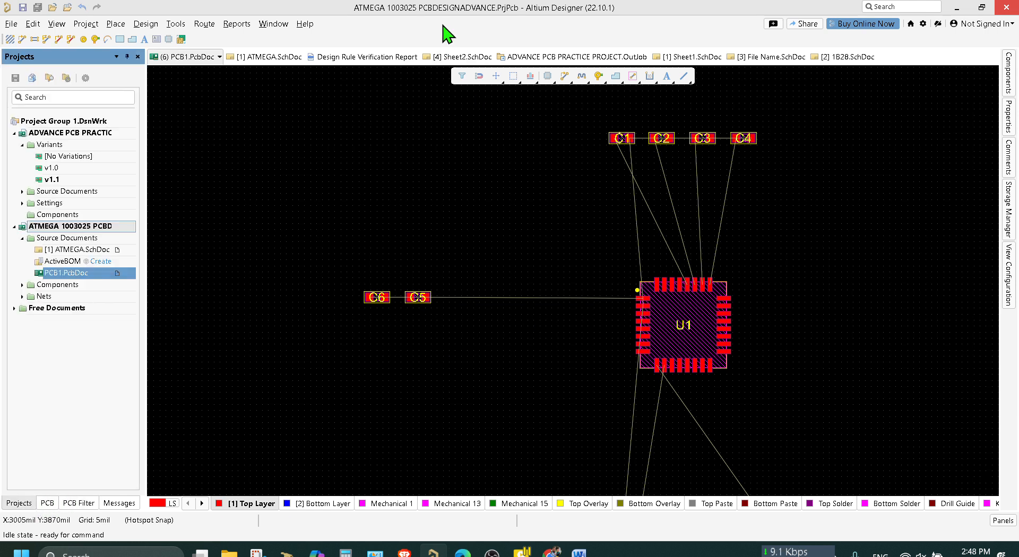
Open U1's pin and part swapping configuration and review its part swapping and differential pair swapping data.
{"action": "scroll", "coordinate": [588, 369], "scroll_direction": "up", "scroll_amount": 2, "text": "ctrl"}
{"action": "right_click", "coordinate": [570, 347]}
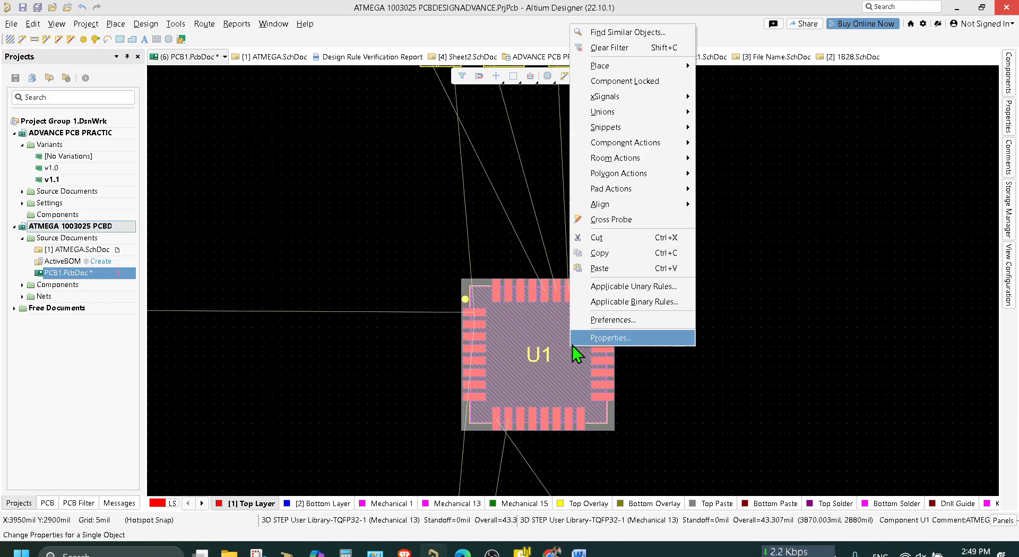
{"action": "mouse_move", "coordinate": [640, 143]}
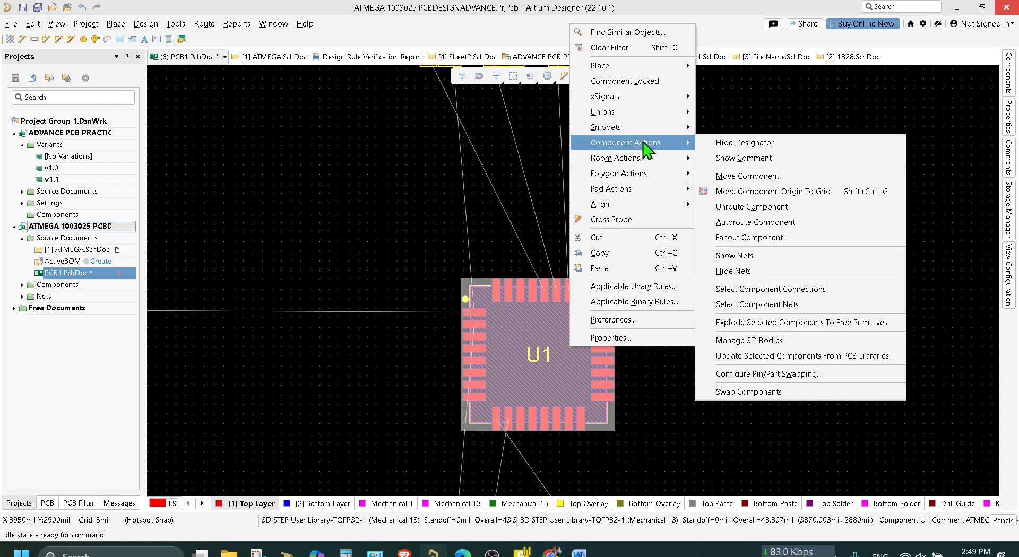
{"action": "left_click", "coordinate": [785, 375]}
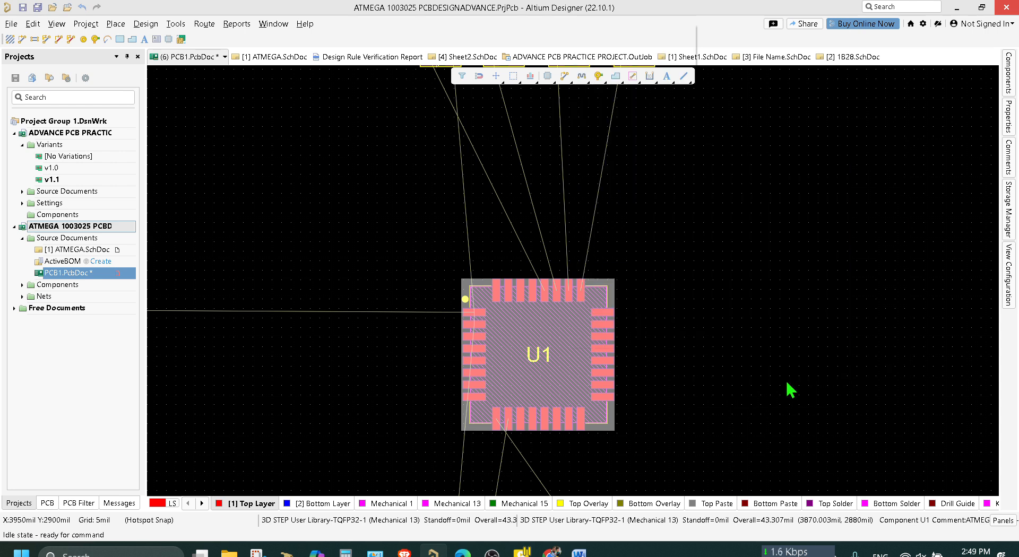
{"action": "left_click", "coordinate": [292, 83]}
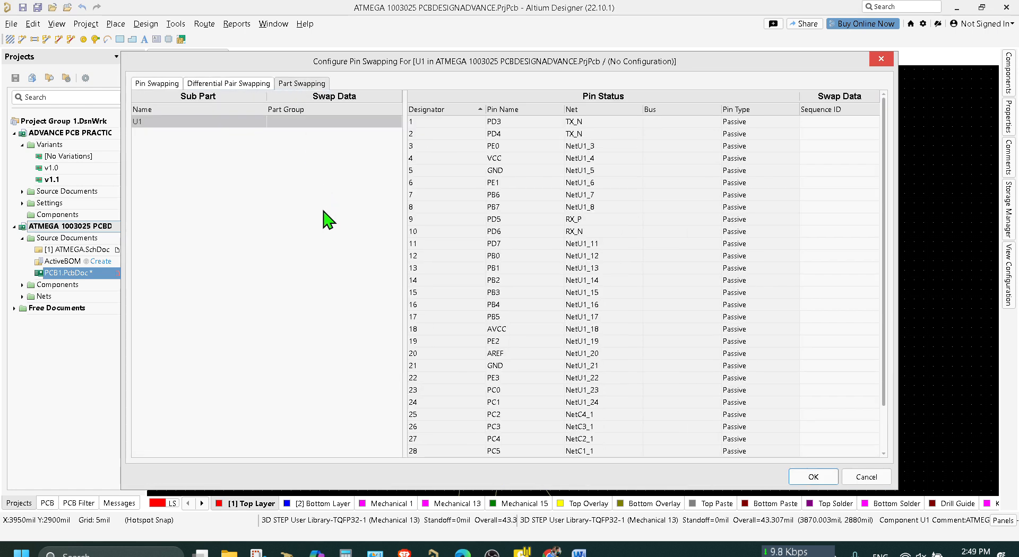
{"action": "left_click", "coordinate": [223, 85]}
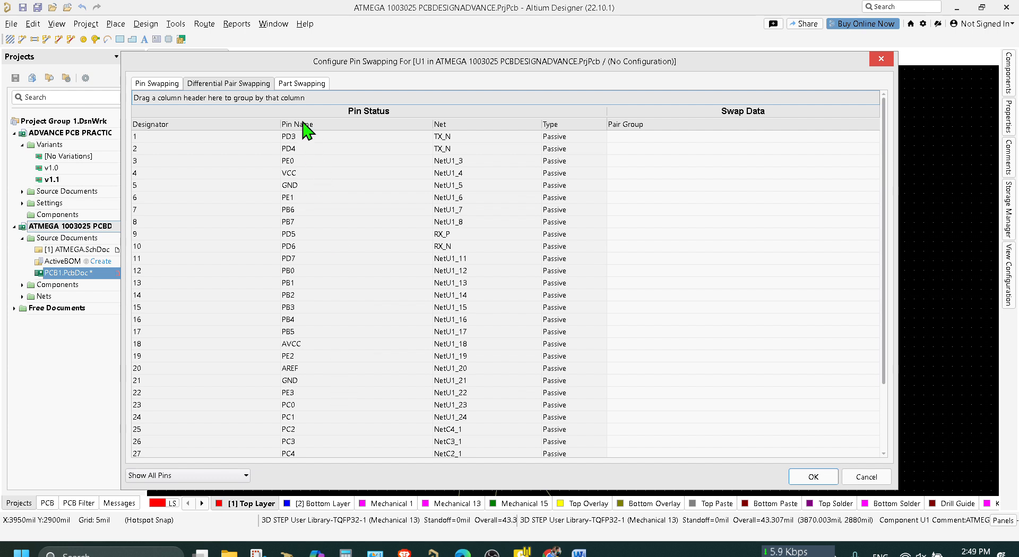
{"action": "left_click", "coordinate": [300, 83]}
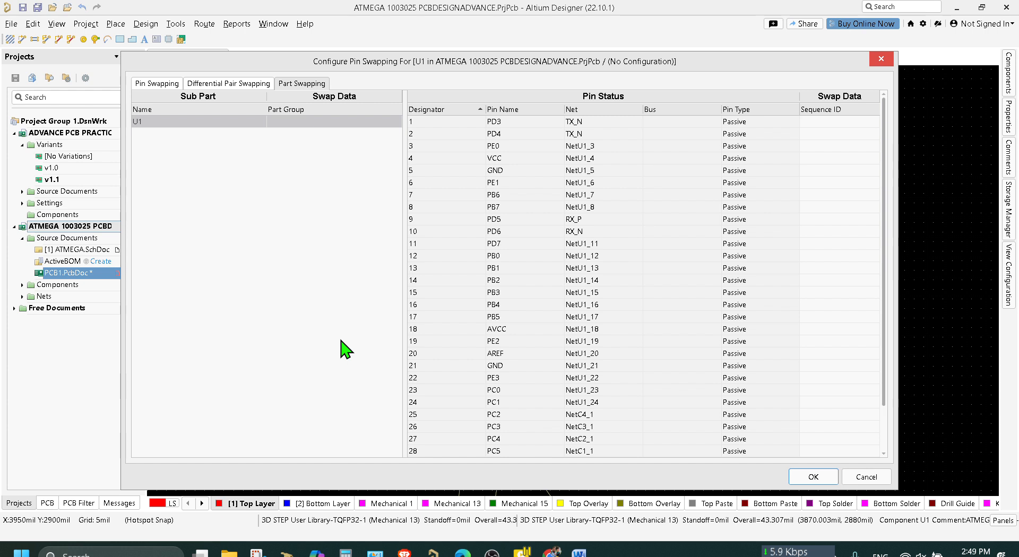
{"action": "left_click", "coordinate": [232, 85]}
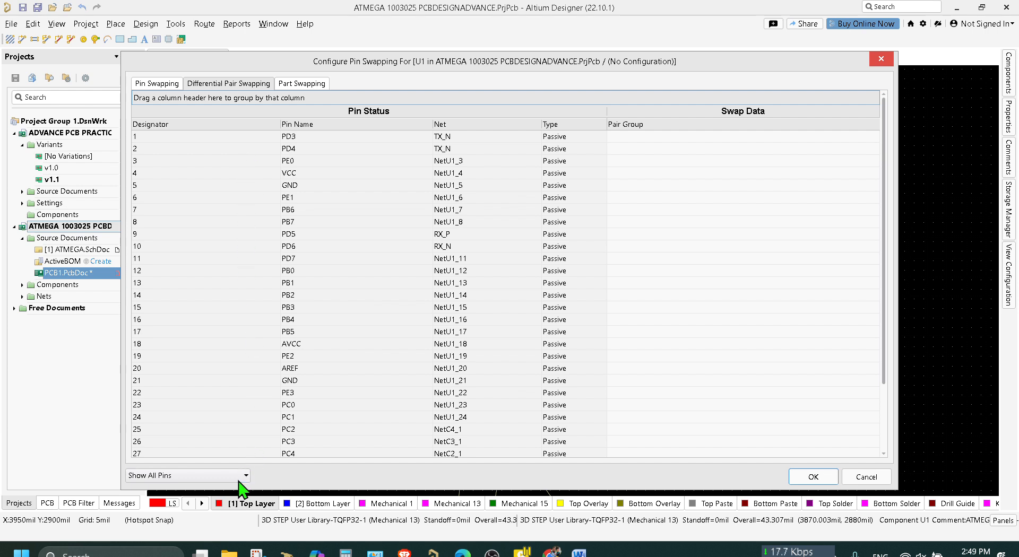
Show only the differential pairs from directives and assign the RX_N/RX_P pair to pair group 2.
{"action": "left_click", "coordinate": [244, 478]}
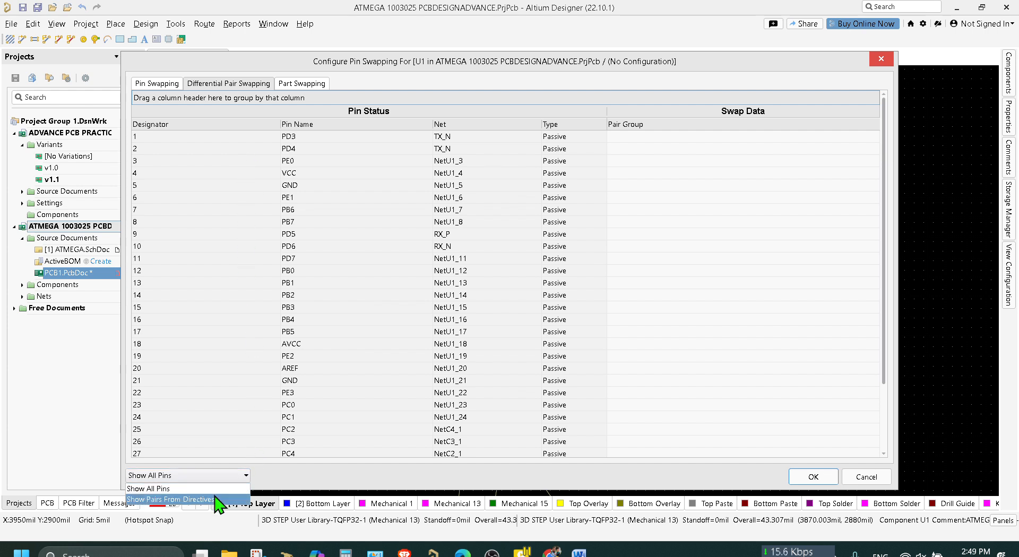
{"action": "left_click", "coordinate": [170, 500]}
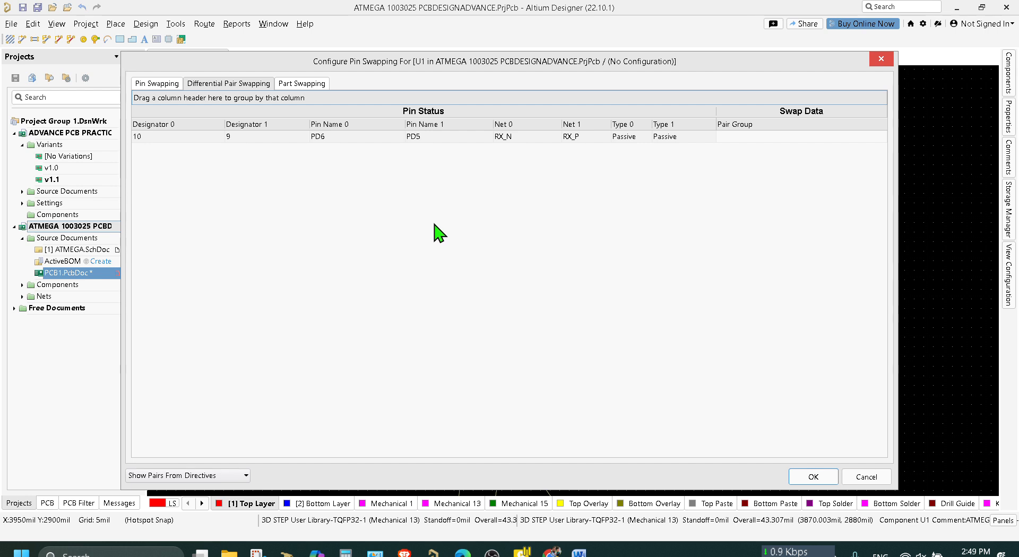
{"action": "left_click", "coordinate": [382, 137]}
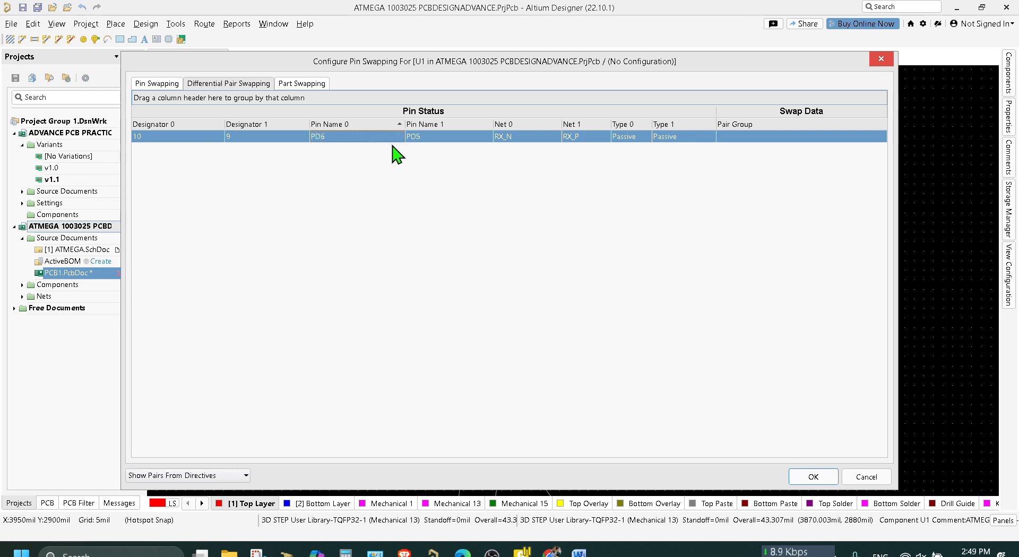
{"action": "left_click", "coordinate": [734, 138]}
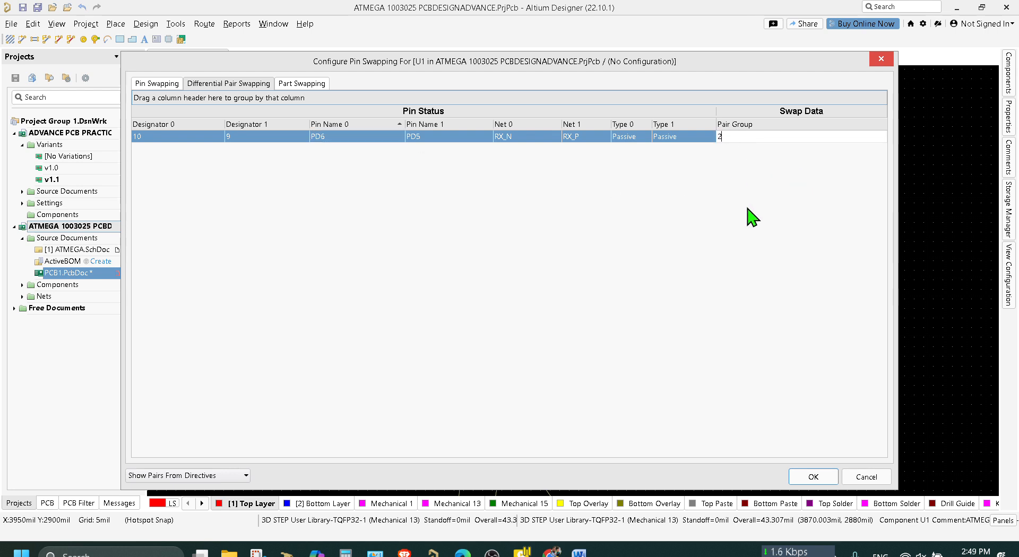
{"action": "left_click", "coordinate": [773, 358]}
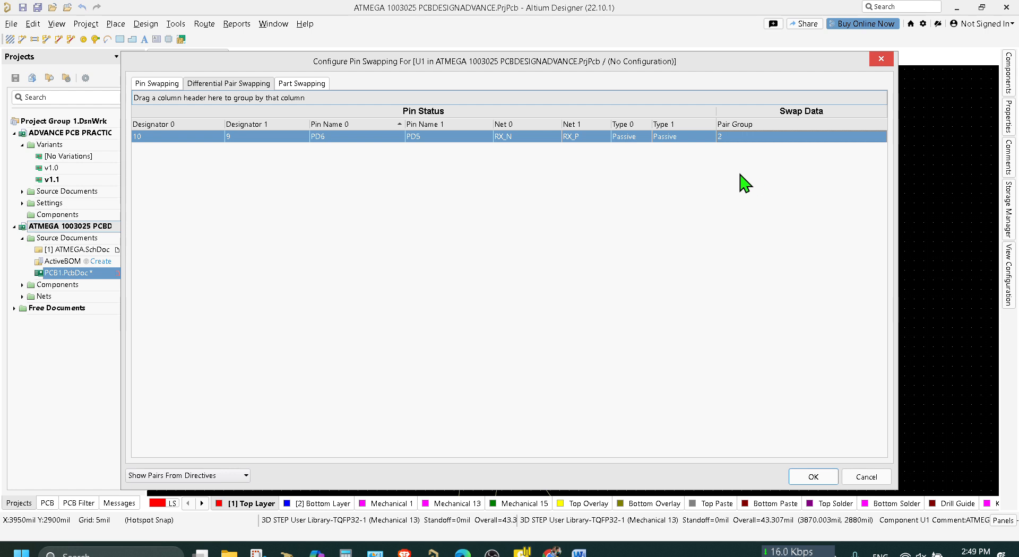
Apply U1's pin swapping configuration with its schematic sub-part update, and check the swapping options in U1's properties.
{"action": "left_click", "coordinate": [824, 478]}
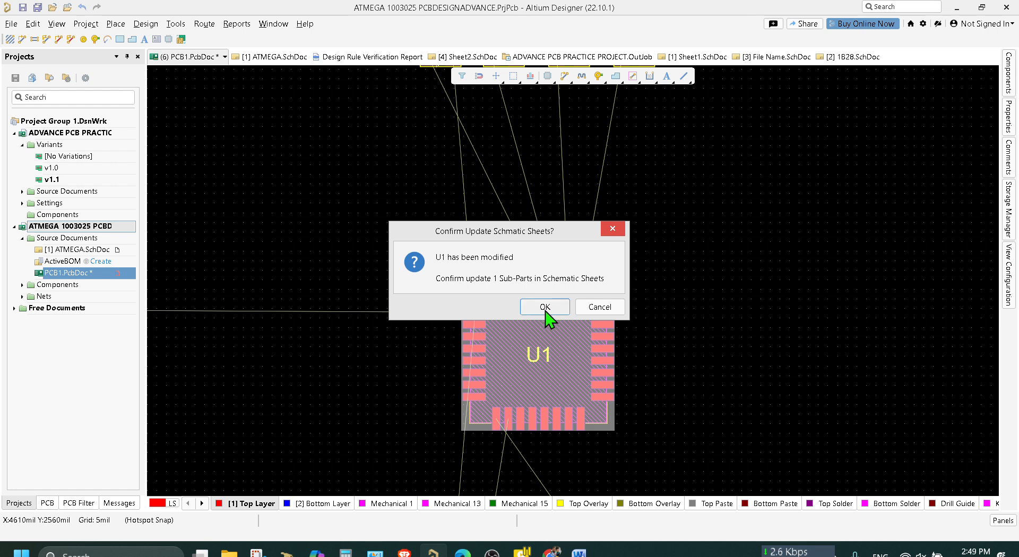
{"action": "left_click", "coordinate": [545, 308]}
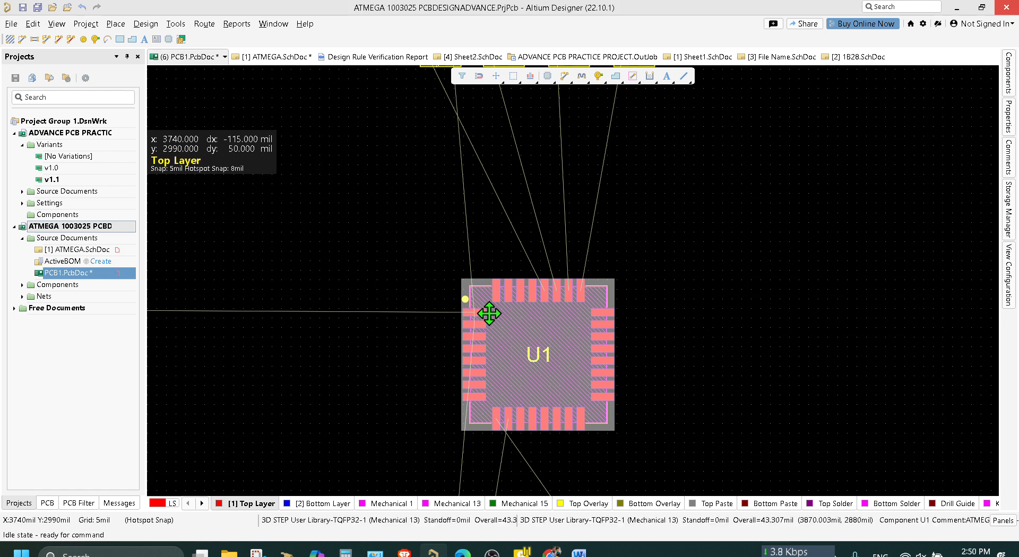
{"action": "left_click", "coordinate": [1011, 118]}
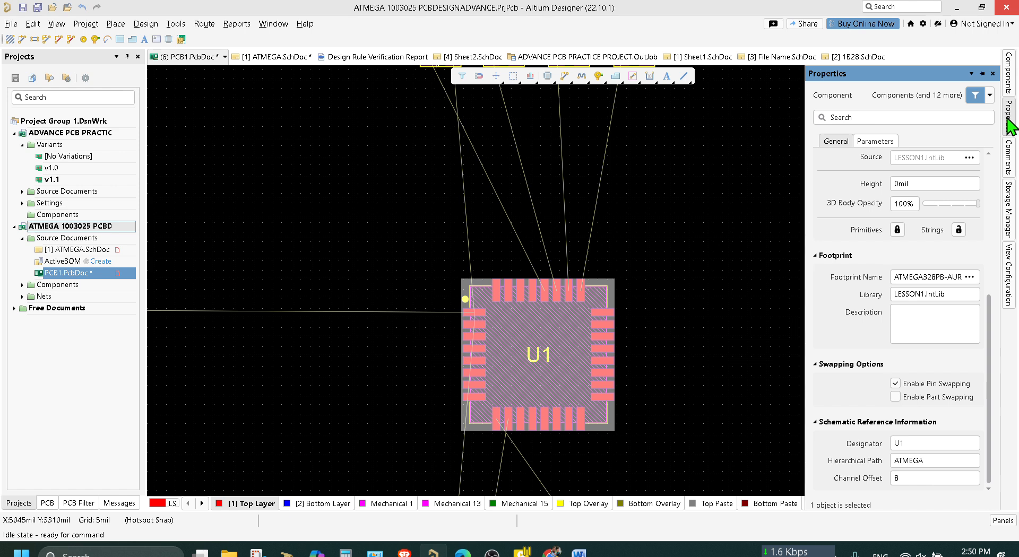
{"action": "left_click", "coordinate": [675, 261]}
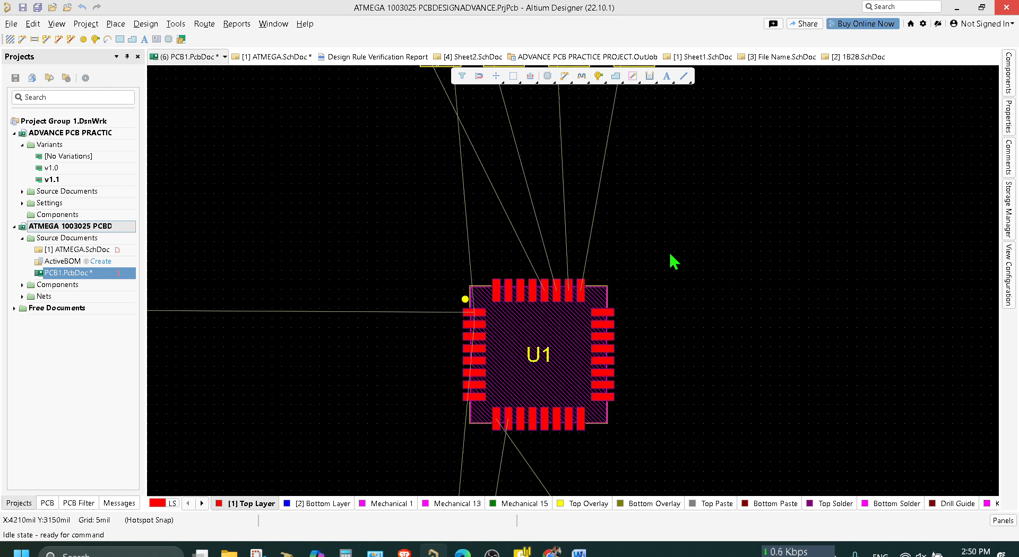
Try an interactive differential-pair swap on U1's RX pads, continuing past the unmatched pins, and exit the command.
{"action": "left_click", "coordinate": [553, 347]}
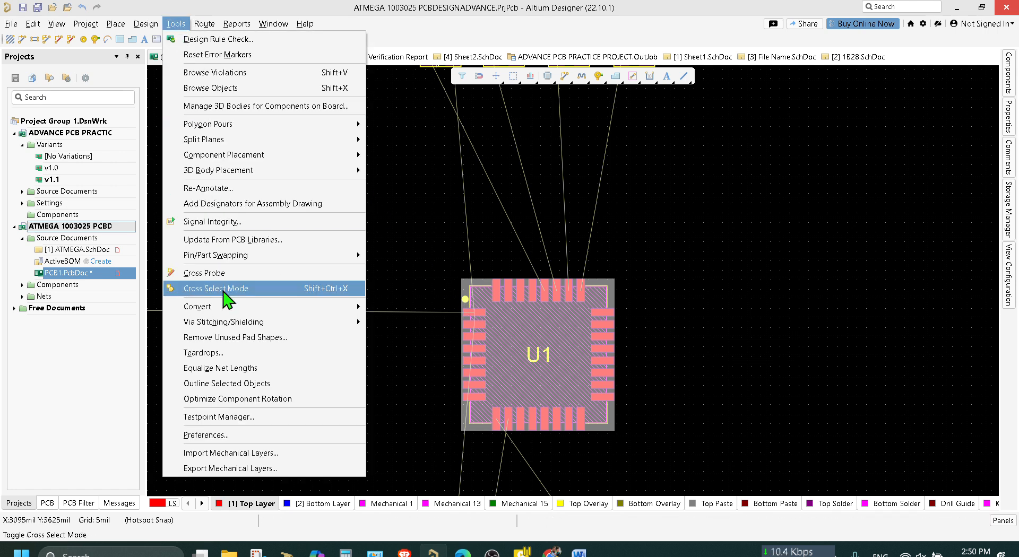
{"action": "mouse_move", "coordinate": [246, 257]}
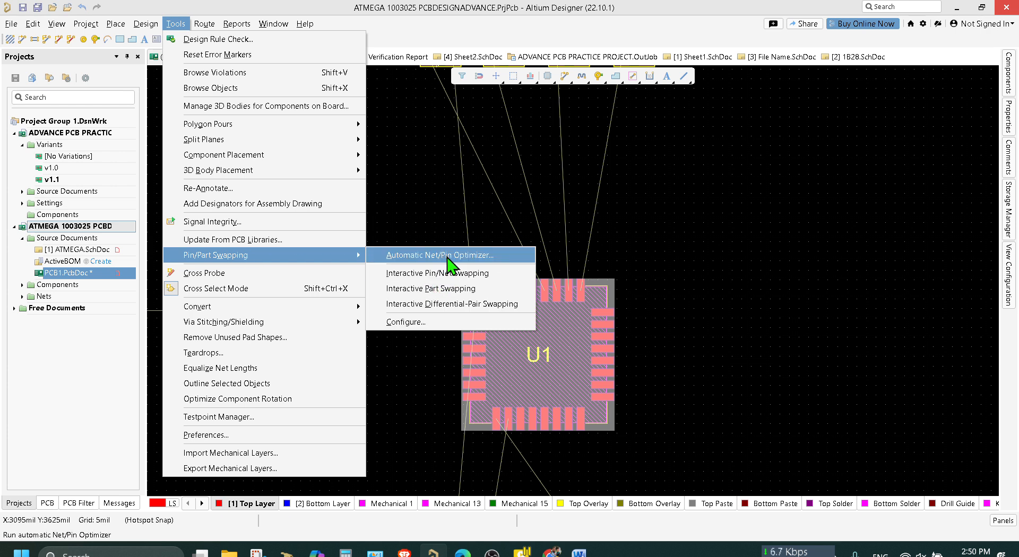
{"action": "left_click", "coordinate": [460, 305]}
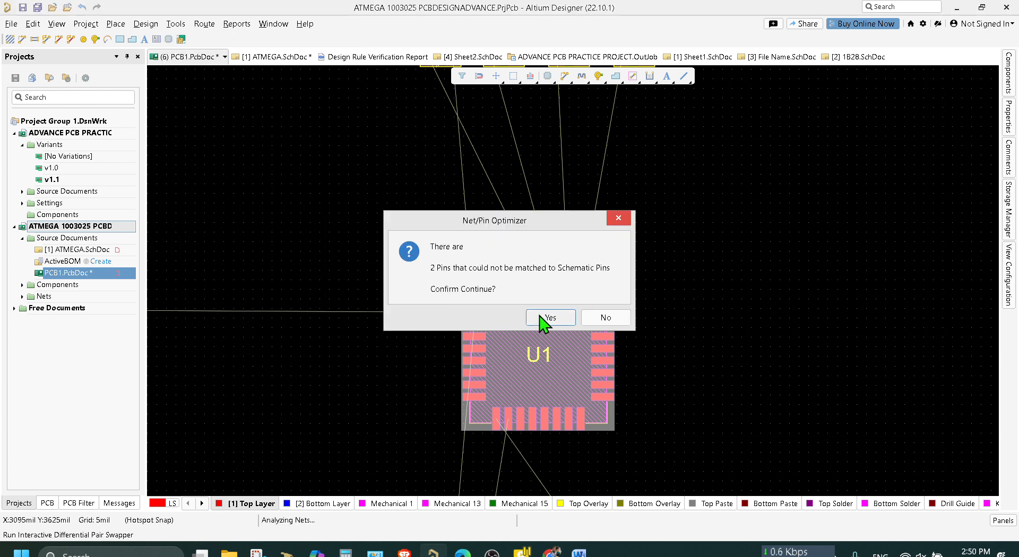
{"action": "left_click", "coordinate": [543, 320]}
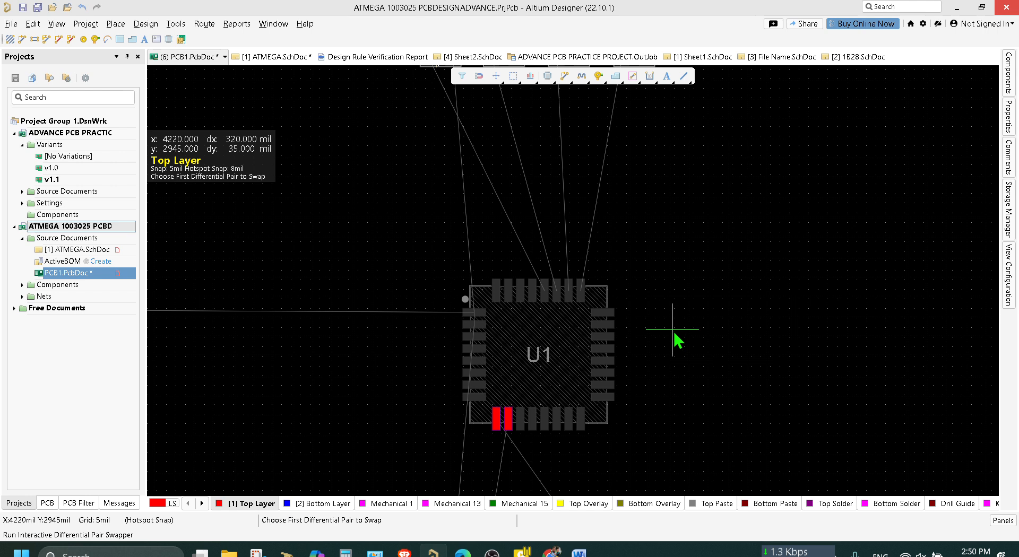
{"action": "right_click_drag", "start_coordinate": [724, 240], "coordinate": [727, 233]}
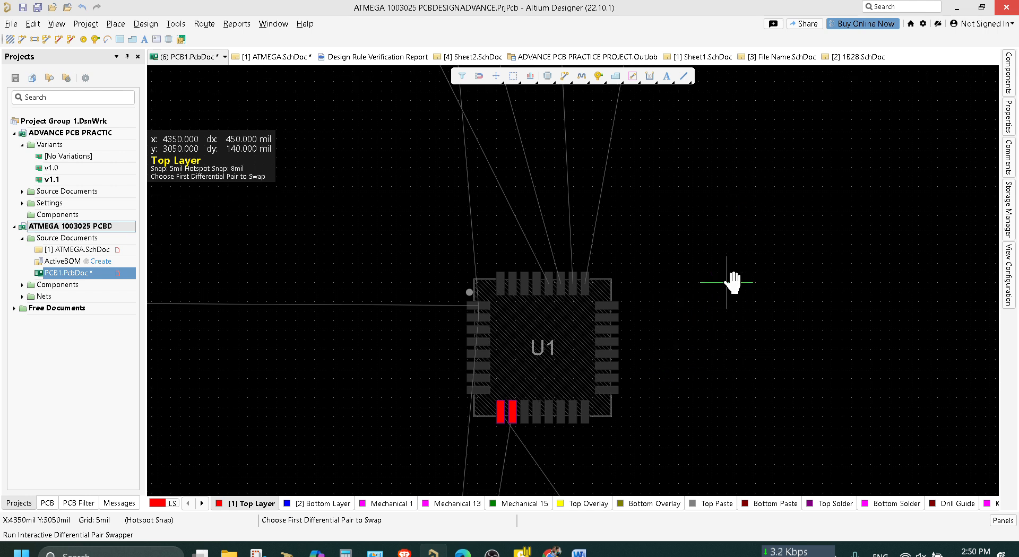
{"action": "right_click_drag", "start_coordinate": [733, 282], "coordinate": [770, 236]}
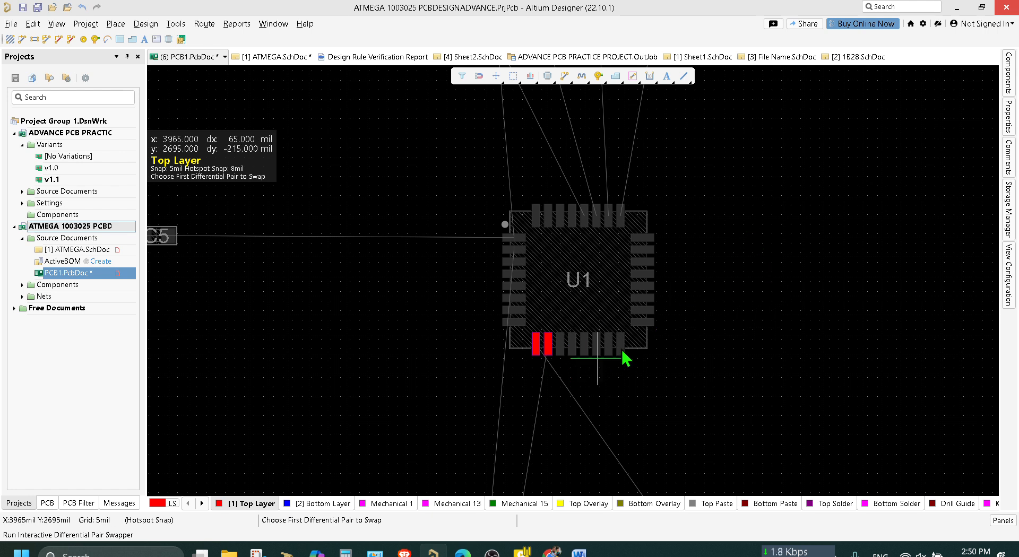
{"action": "scroll", "coordinate": [622, 351], "scroll_direction": "down", "scroll_amount": 3}
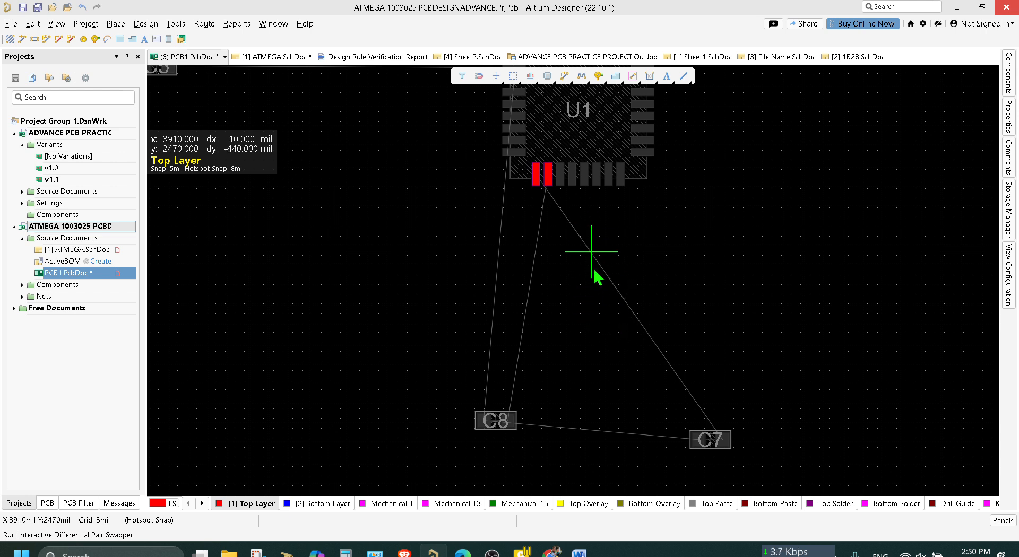
{"action": "left_click", "coordinate": [538, 174]}
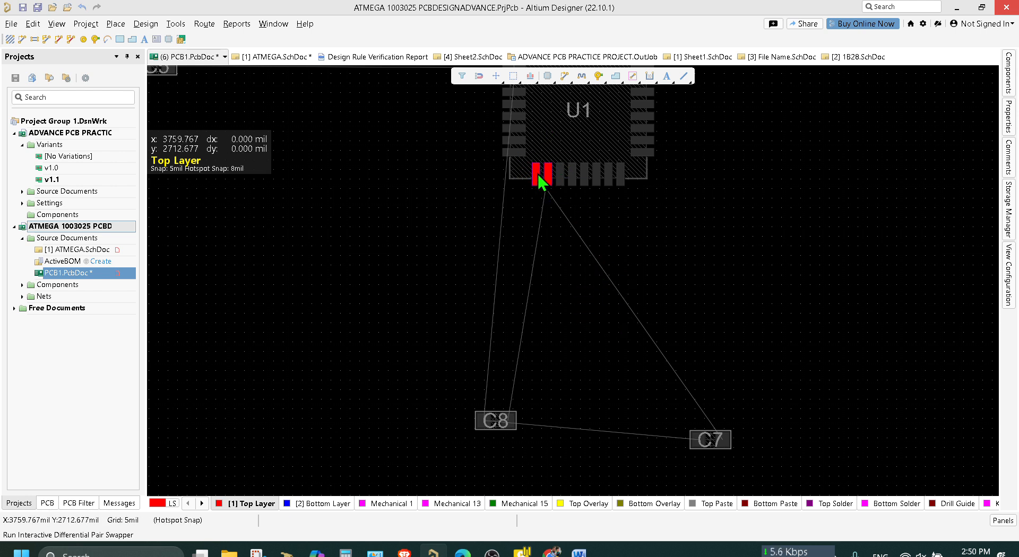
{"action": "scroll", "coordinate": [555, 191], "scroll_direction": "up", "scroll_amount": 2}
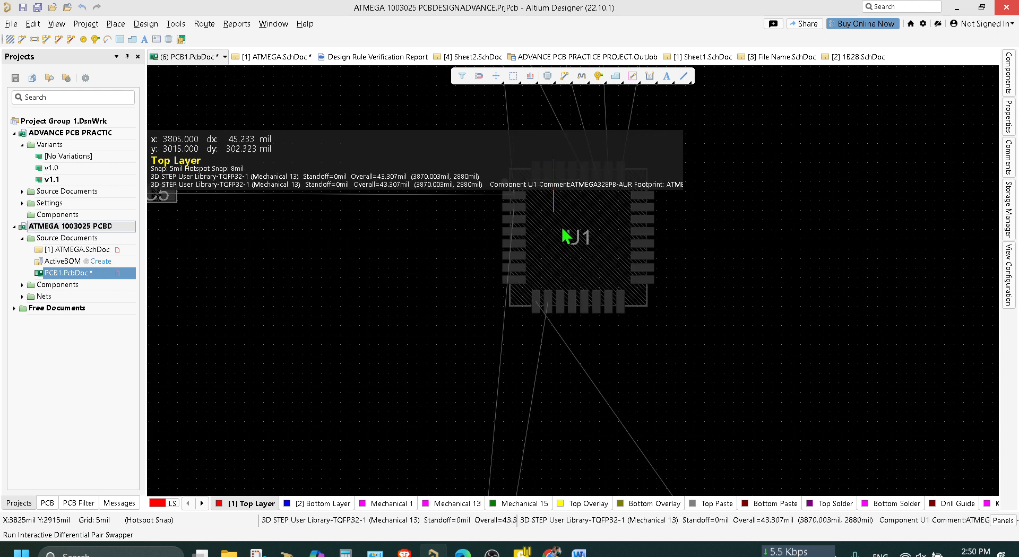
{"action": "scroll", "coordinate": [565, 237], "scroll_direction": "down", "scroll_amount": 1}
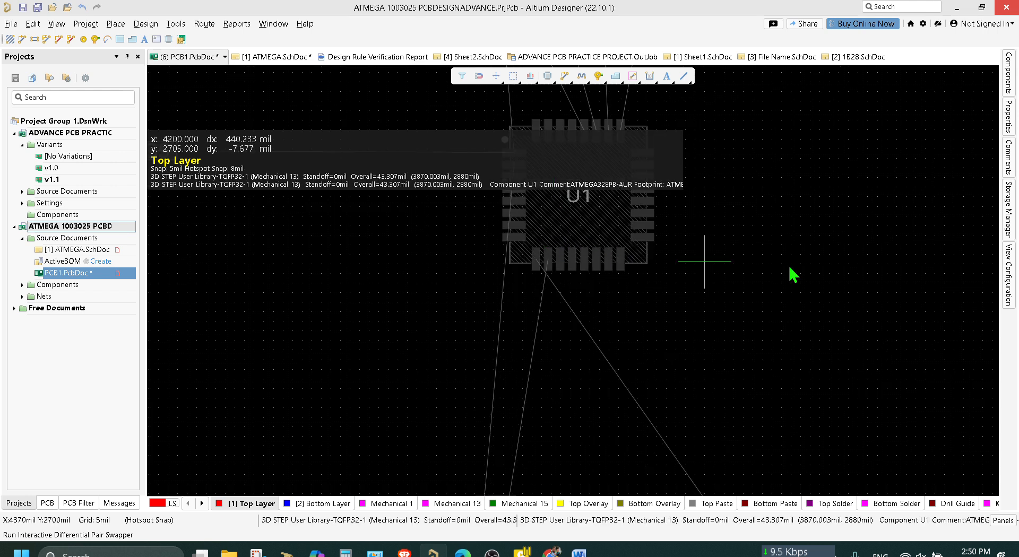
{"action": "left_click", "coordinate": [544, 260]}
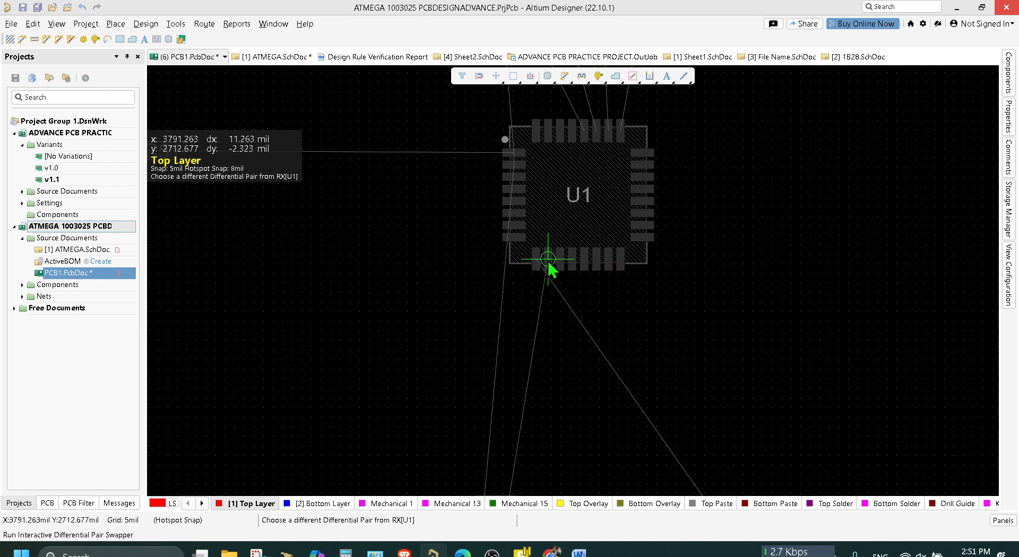
{"action": "left_click", "coordinate": [548, 260]}
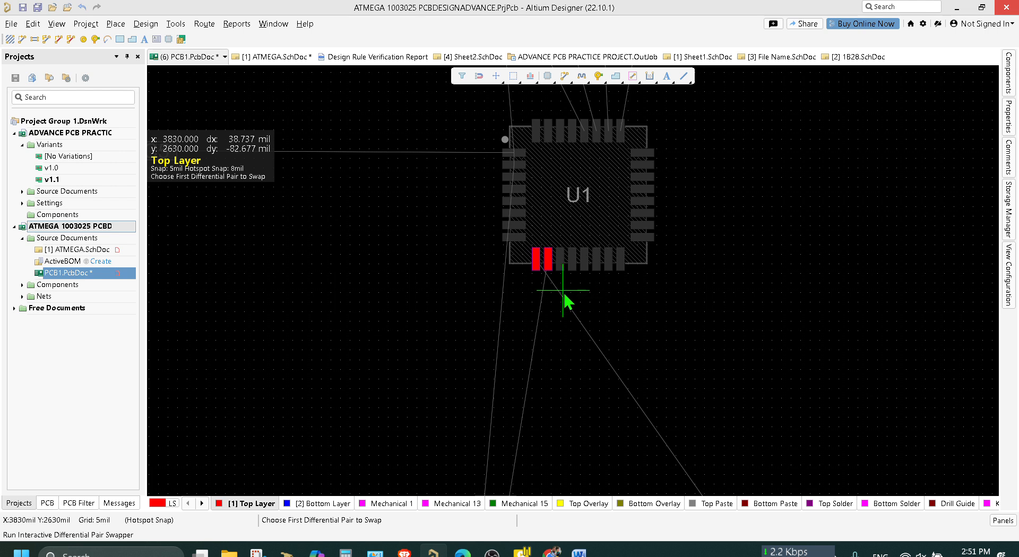
{"action": "right_click", "coordinate": [683, 263]}
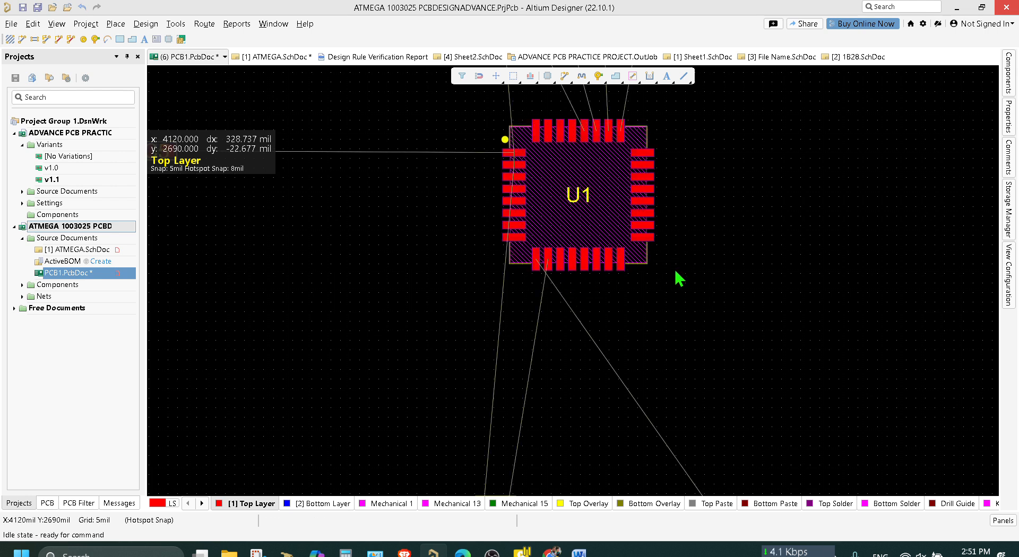
Retry the interactive differential-pair swap with U1 selected, picking both RX pads, and cancel the command.
{"action": "left_click", "coordinate": [553, 200]}
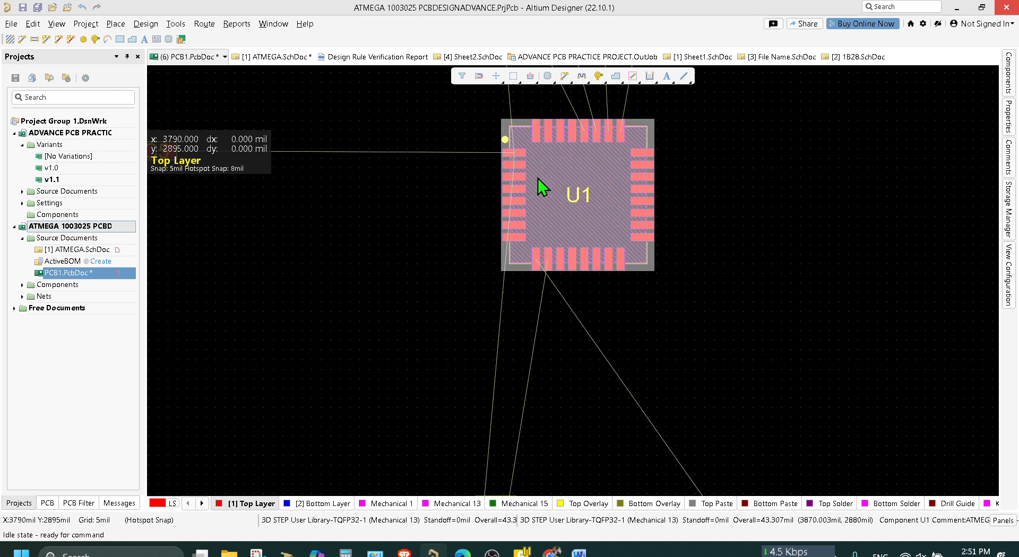
{"action": "left_click", "coordinate": [179, 26]}
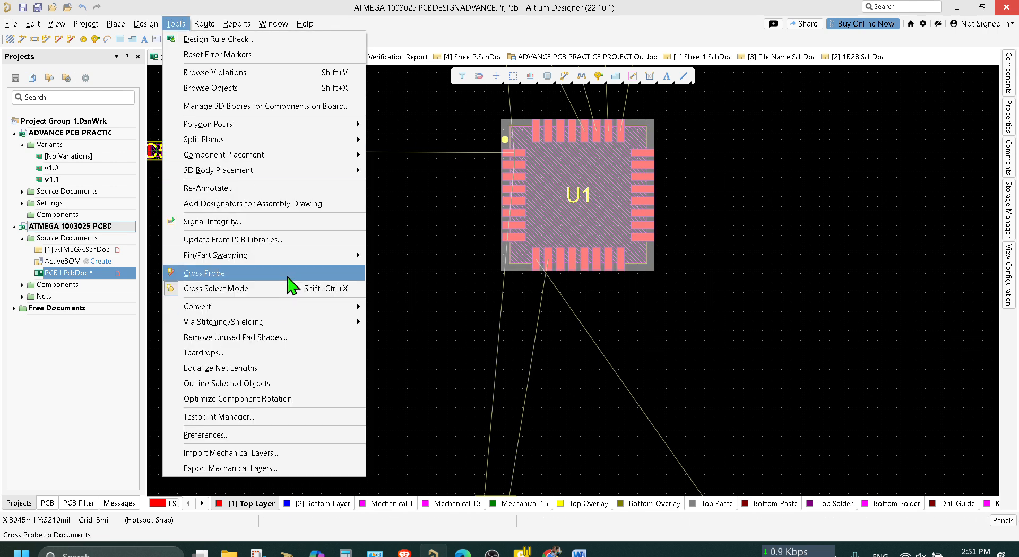
{"action": "mouse_move", "coordinate": [303, 256]}
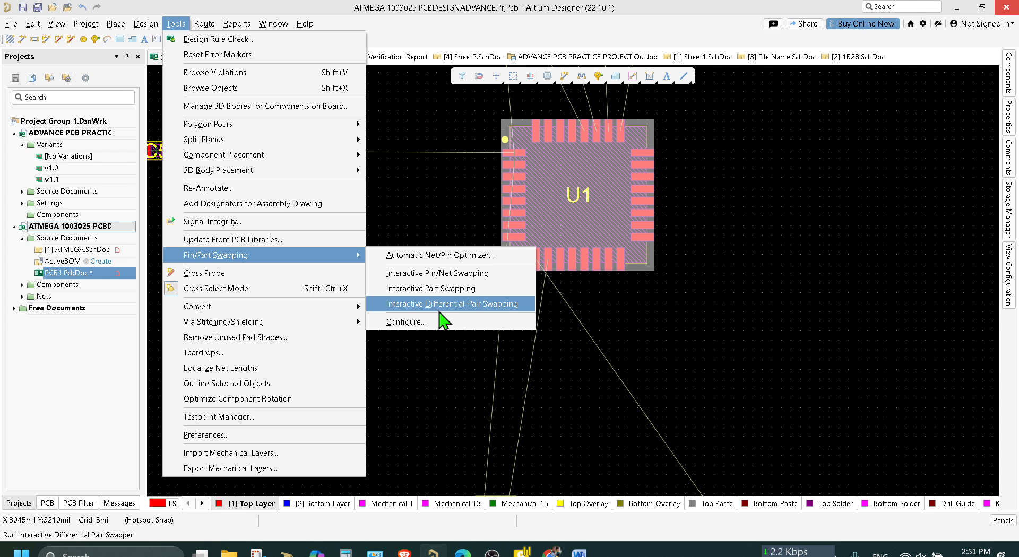
{"action": "left_click", "coordinate": [440, 313]}
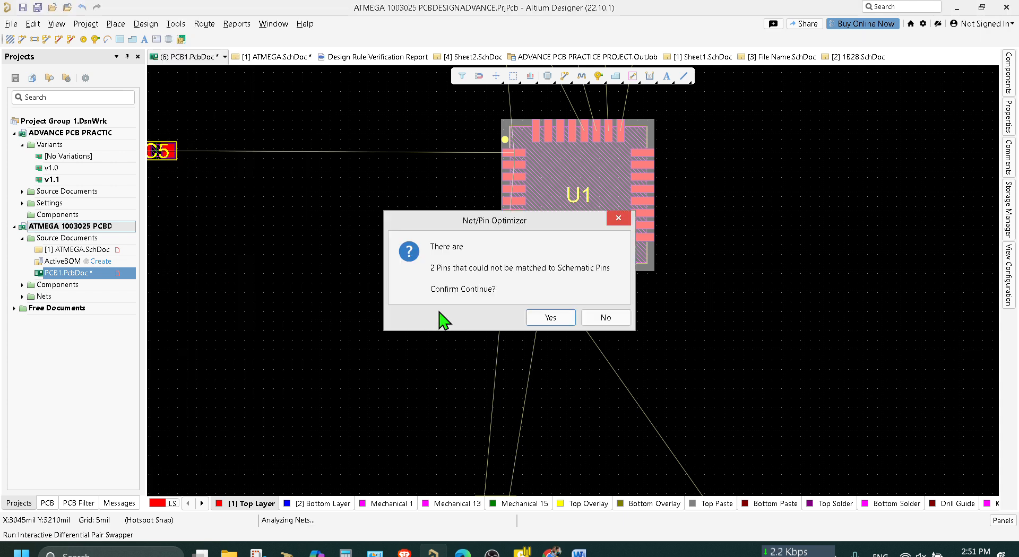
{"action": "left_click", "coordinate": [548, 318]}
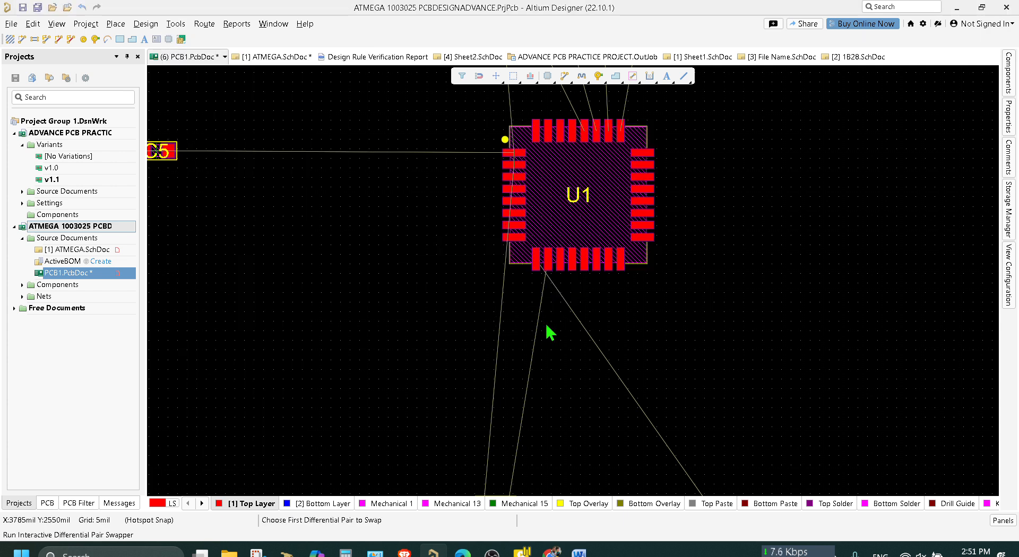
{"action": "left_click", "coordinate": [541, 260]}
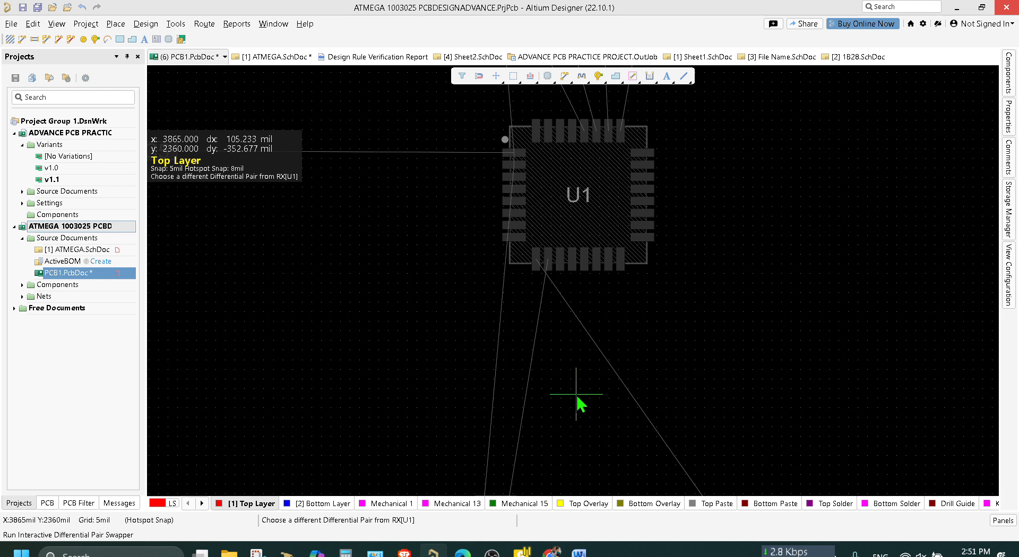
{"action": "left_click", "coordinate": [549, 260]}
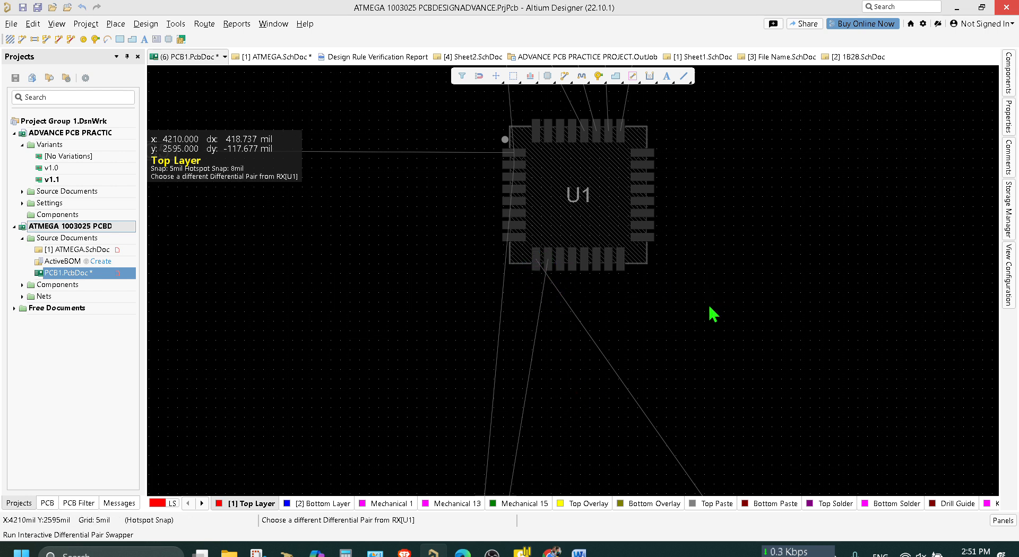
{"action": "key", "text": "Escape"}
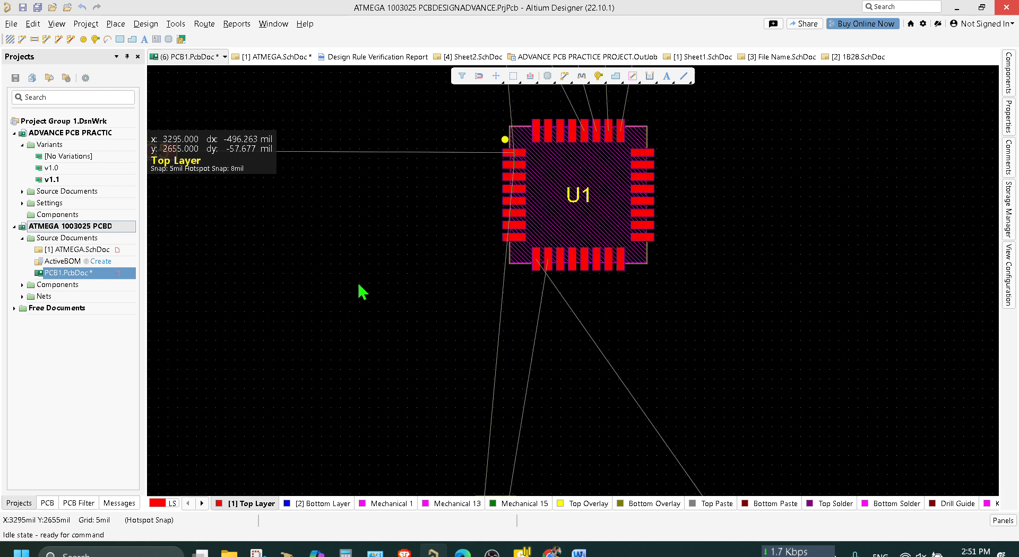
Save the PCB document, inspect the TX_P and TX_N differential pair directives in ATMEGA.SchDoc, and save the schematic.
{"action": "key", "text": "ctrl+s"}
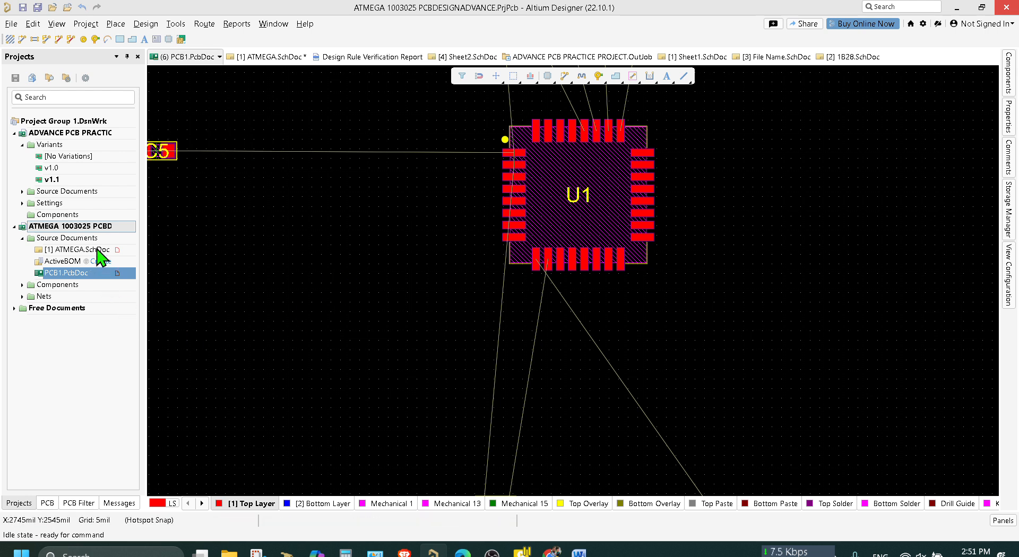
{"action": "double_click", "coordinate": [94, 250]}
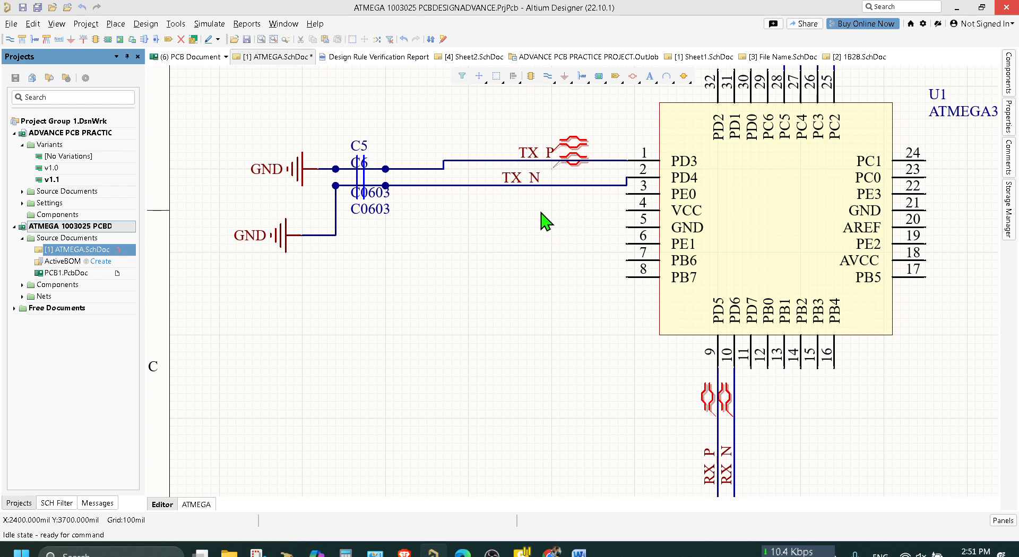
{"action": "scroll", "coordinate": [546, 227], "scroll_direction": "up", "scroll_amount": 3, "text": "ctrl"}
{"action": "right_click_drag", "start_coordinate": [555, 221], "coordinate": [504, 395]}
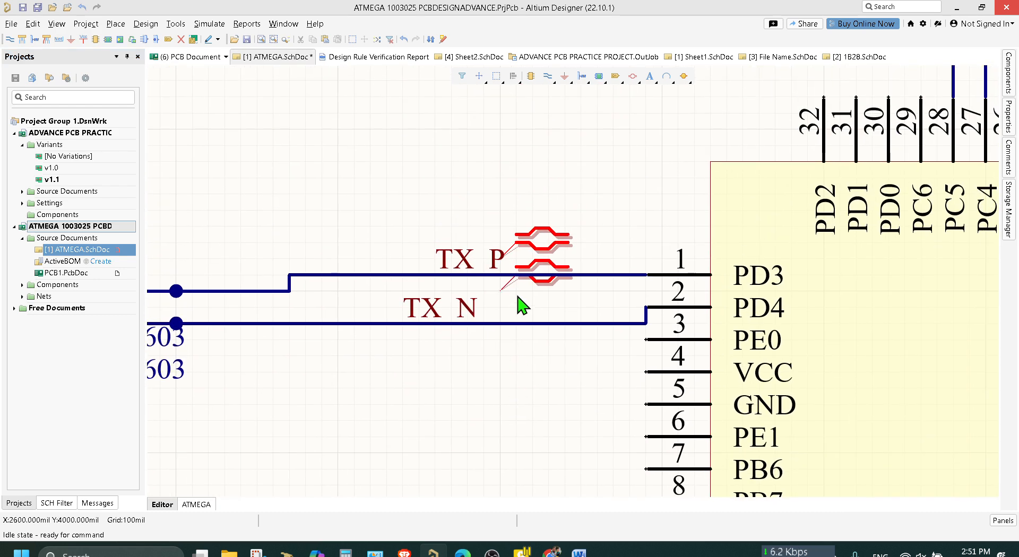
{"action": "left_click_drag", "start_coordinate": [521, 283], "coordinate": [498, 283]}
{"action": "left_click", "coordinate": [484, 265]}
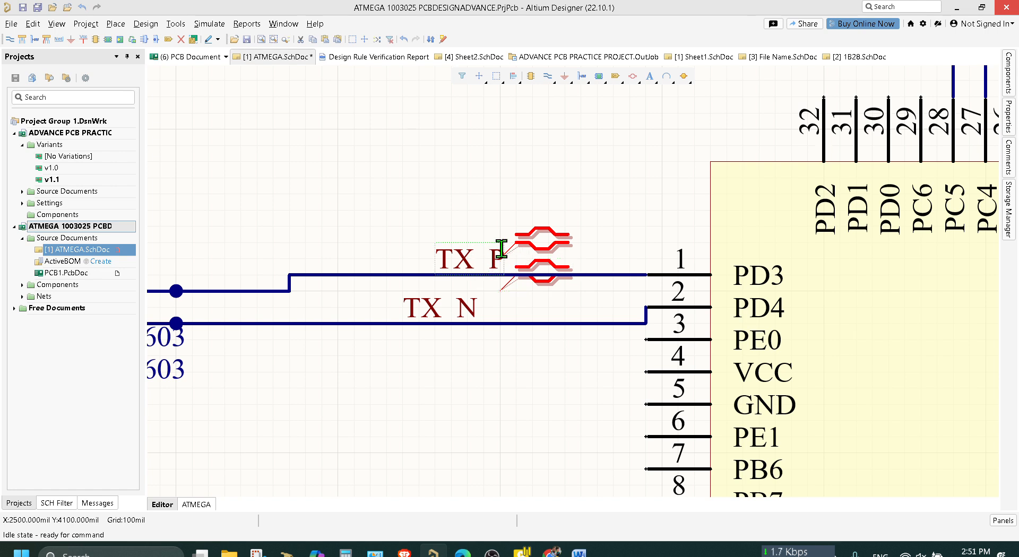
{"action": "key", "text": "ctrl+s"}
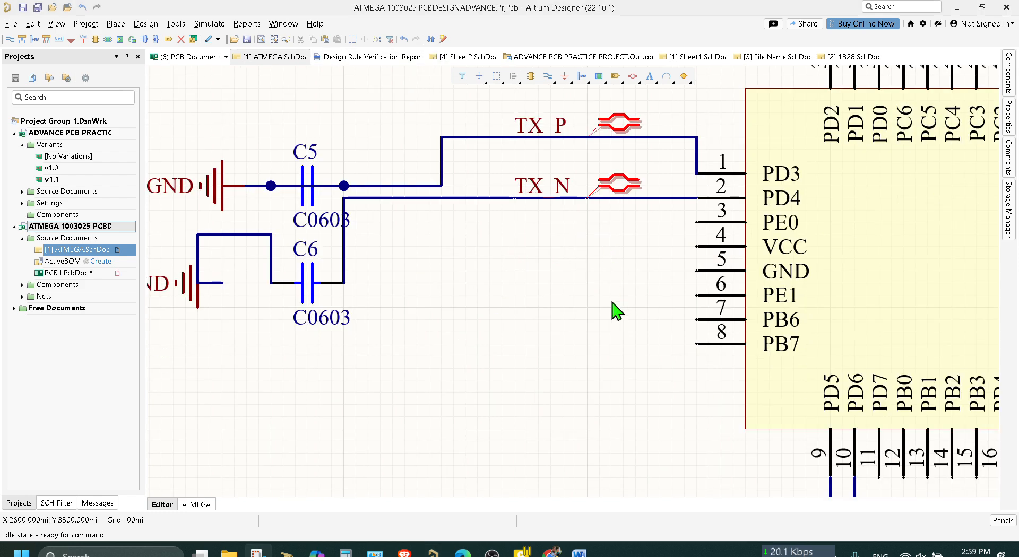
{"action": "left_click", "coordinate": [612, 302]}
{"action": "right_click_drag", "start_coordinate": [608, 283], "coordinate": [394, 262]}
{"action": "scroll", "coordinate": [510, 342], "scroll_direction": "down", "scroll_amount": 2, "text": "ctrl"}
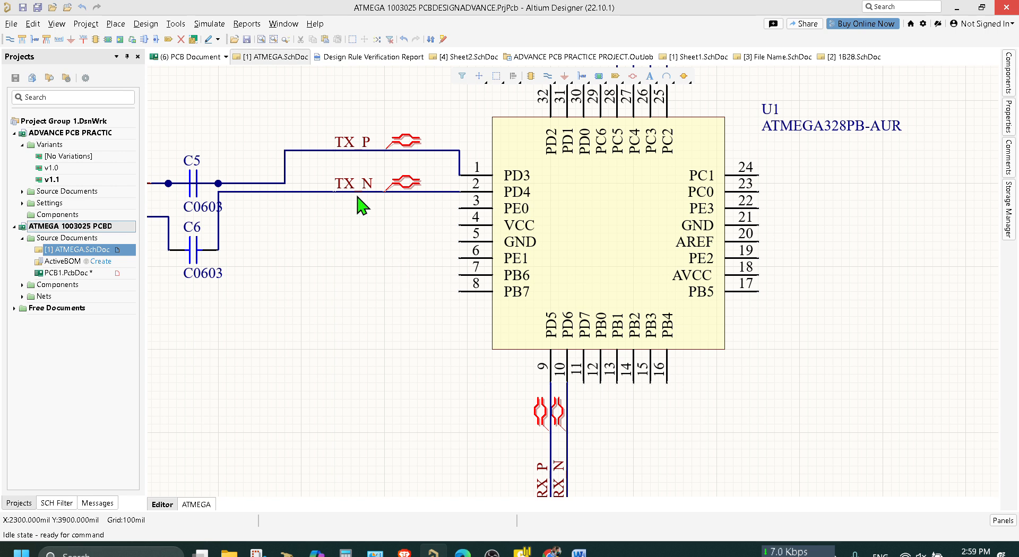
Import the schematic changes into PCB1.PcbDoc, validate the engineering change order, and examine the TX_N net addition.
{"action": "left_click", "coordinate": [91, 274]}
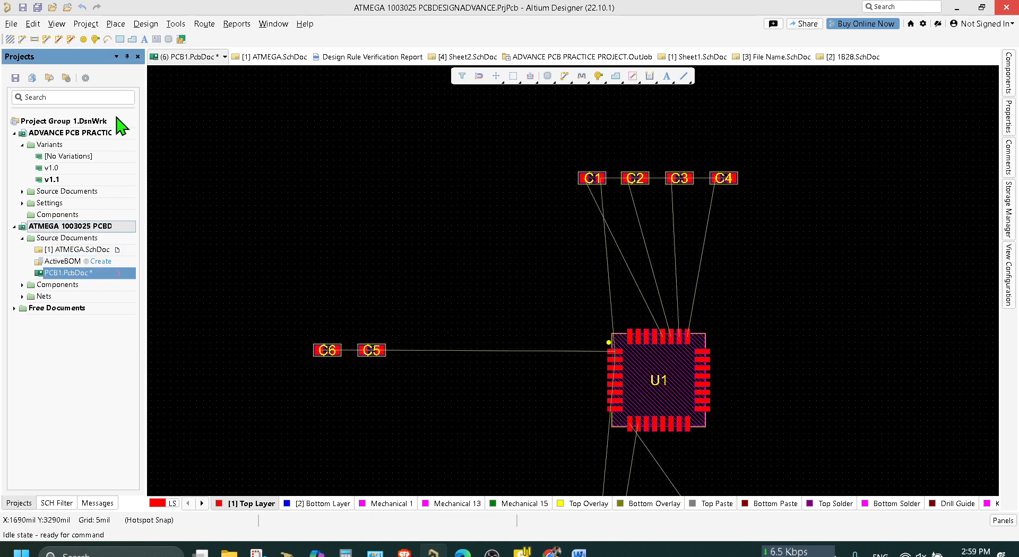
{"action": "left_click", "coordinate": [146, 24]}
{"action": "left_click", "coordinate": [159, 55]}
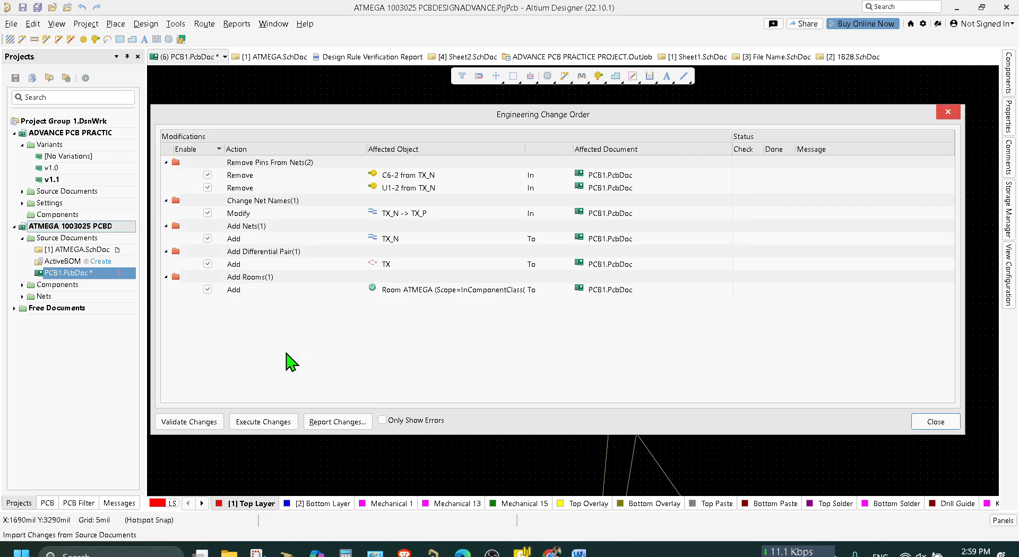
{"action": "left_click", "coordinate": [210, 421]}
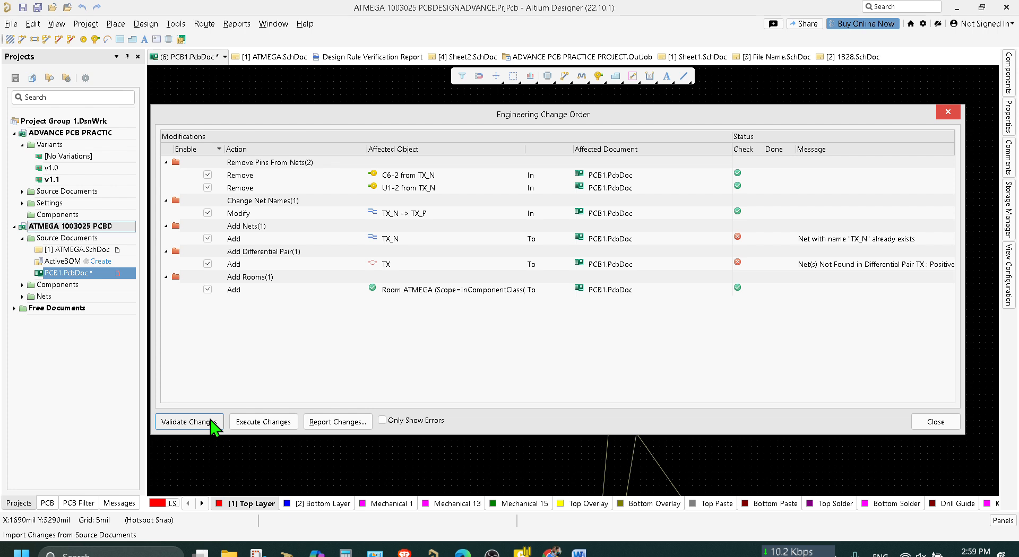
{"action": "left_click", "coordinate": [852, 242]}
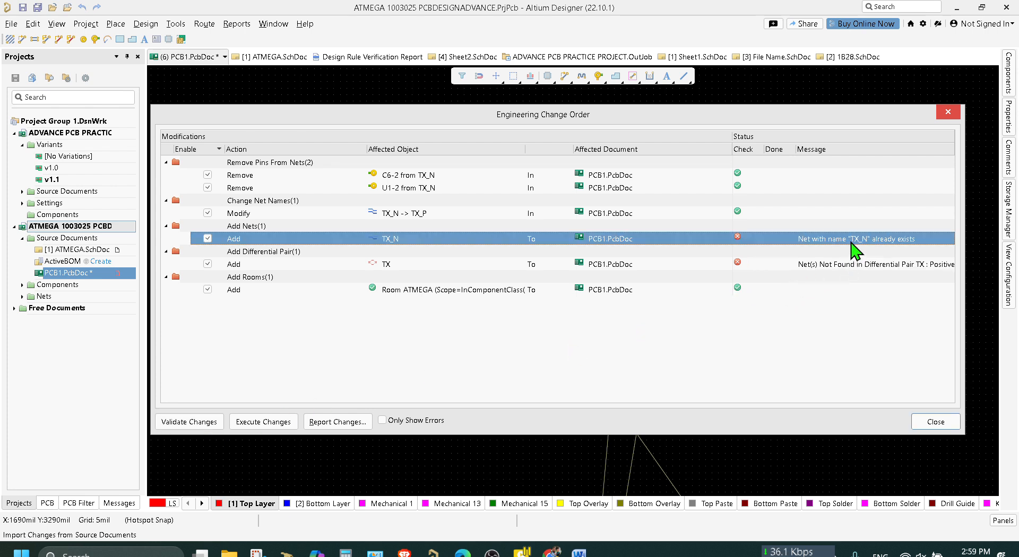
Examine the TX differential pair entry in the engineering change order, close it, and return to ATMEGA.SchDoc.
{"action": "left_click", "coordinate": [855, 266]}
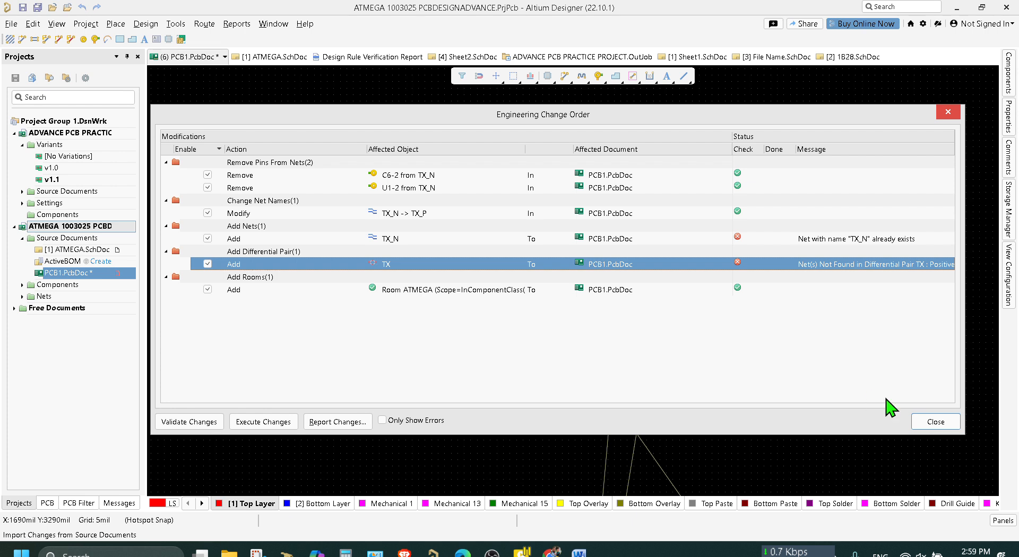
{"action": "left_click", "coordinate": [933, 422]}
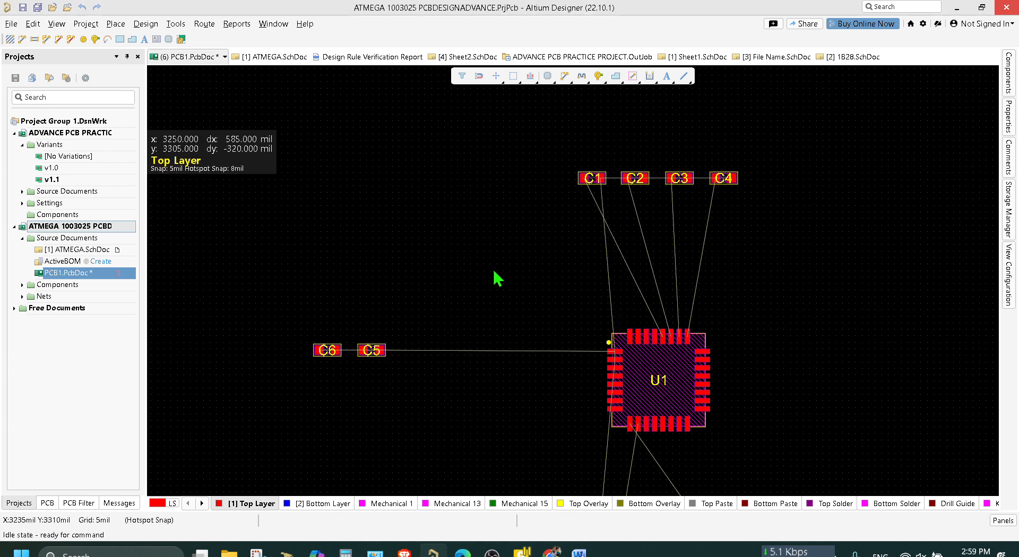
{"action": "left_click", "coordinate": [74, 275]}
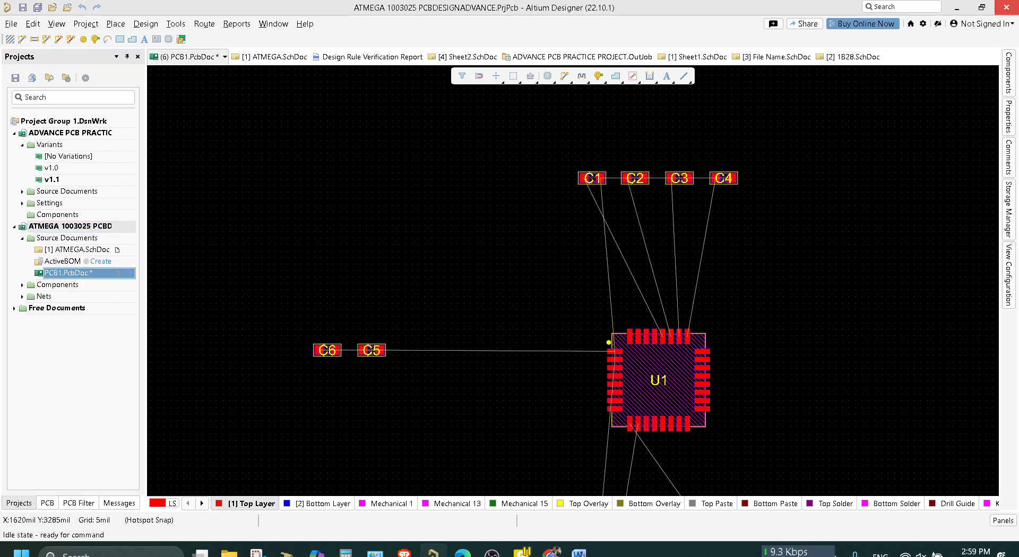
{"action": "left_click", "coordinate": [97, 251]}
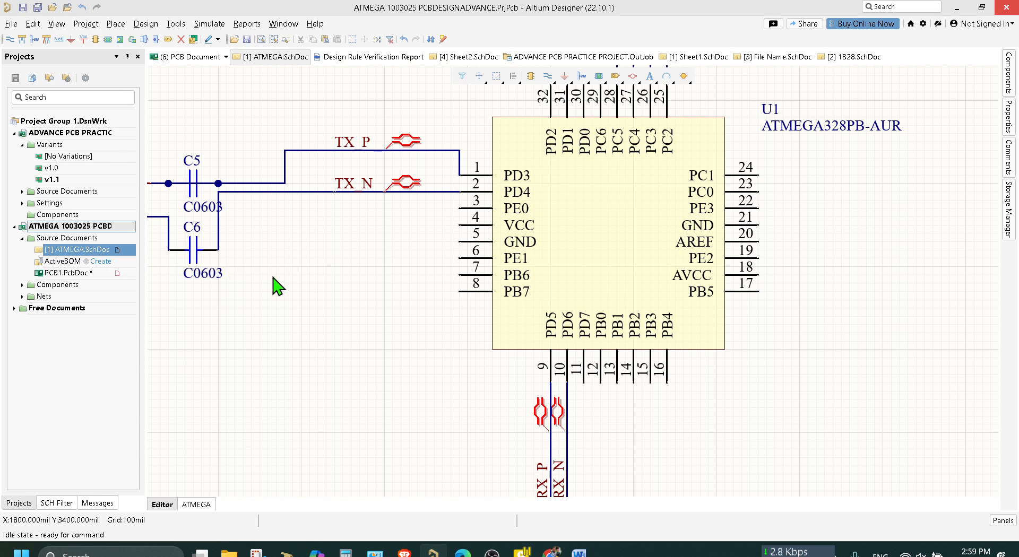
Move the TX_P and TX_N net labels along their wires, closer to the differential pair directives beside U1.
{"action": "scroll", "coordinate": [329, 257], "scroll_direction": "up", "scroll_amount": 3, "text": "ctrl"}
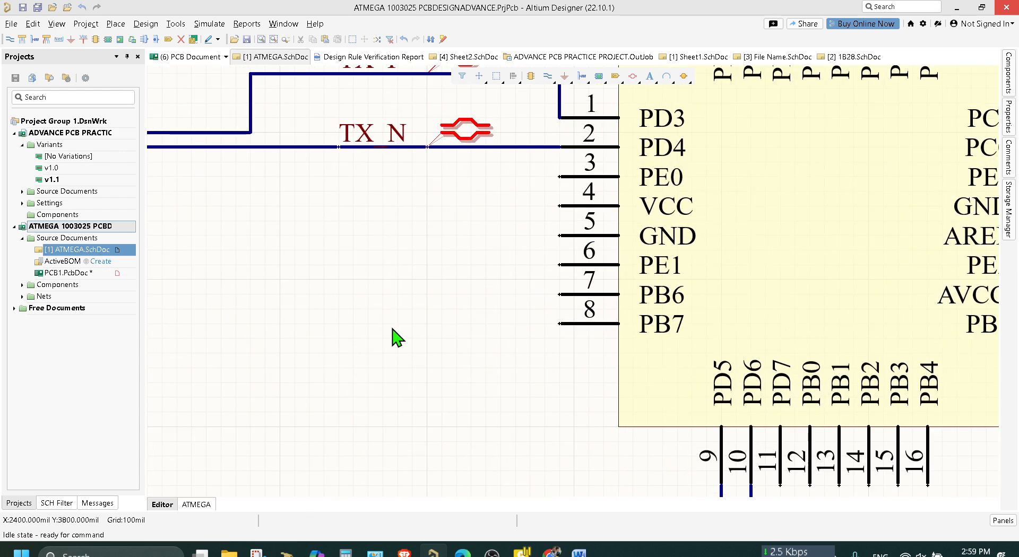
{"action": "right_click_drag", "start_coordinate": [394, 337], "coordinate": [379, 476]}
{"action": "left_click", "coordinate": [361, 210]}
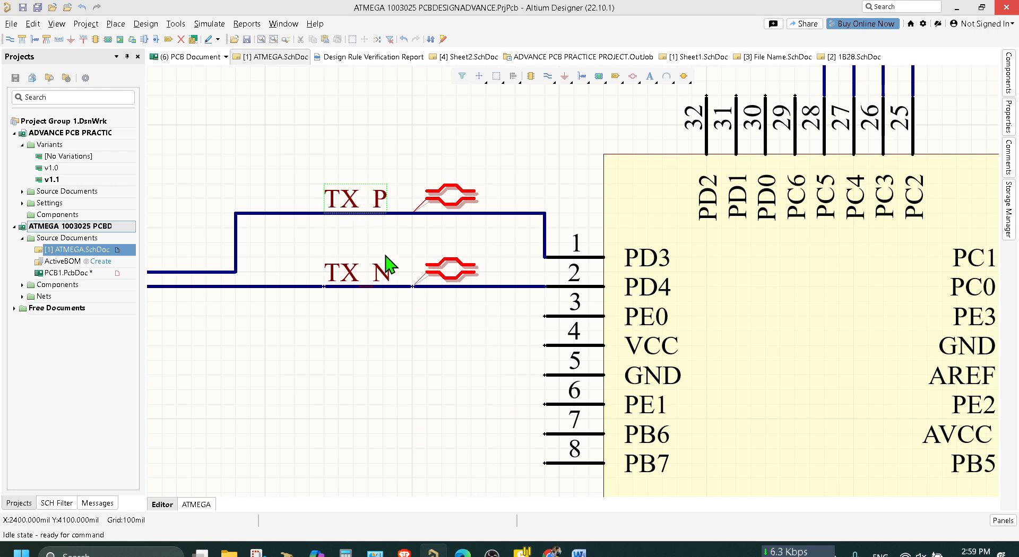
{"action": "left_click_drag", "start_coordinate": [351, 199], "coordinate": [353, 214]}
{"action": "left_click_drag", "start_coordinate": [339, 274], "coordinate": [366, 262]}
Delete the TX_N net label from the wire to U1's pin 2.
{"action": "left_click", "coordinate": [385, 271]}
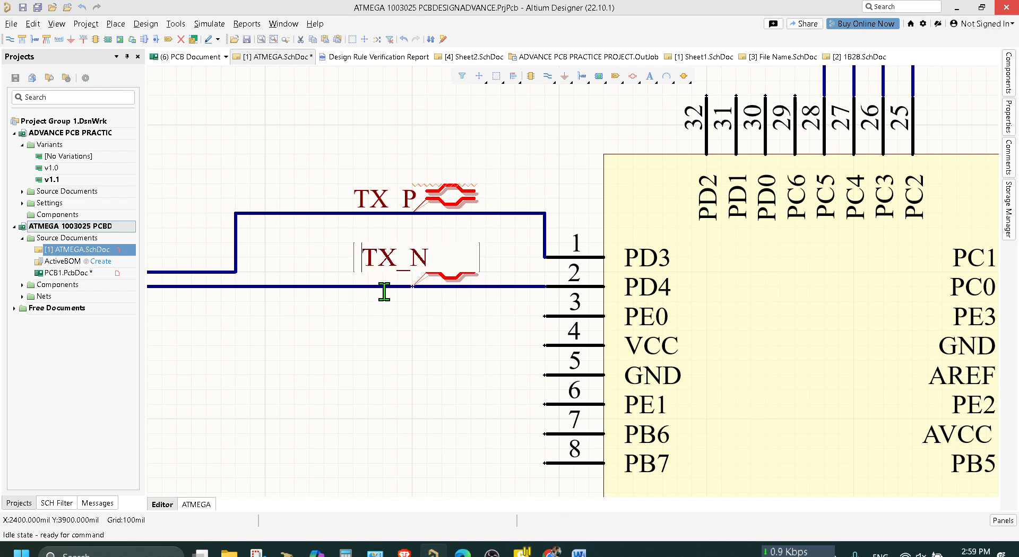
{"action": "left_click", "coordinate": [376, 340]}
{"action": "left_click", "coordinate": [390, 267]}
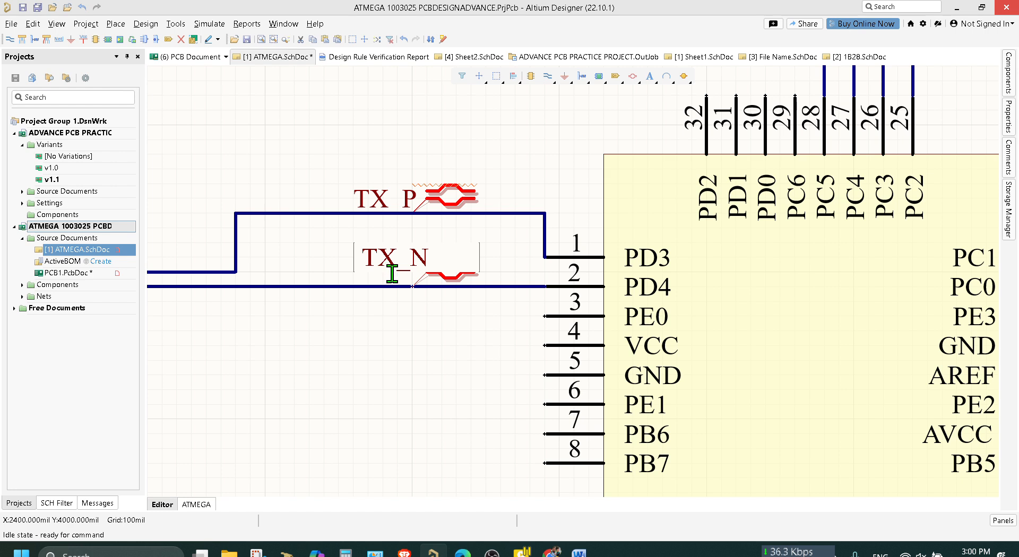
{"action": "left_click", "coordinate": [387, 317]}
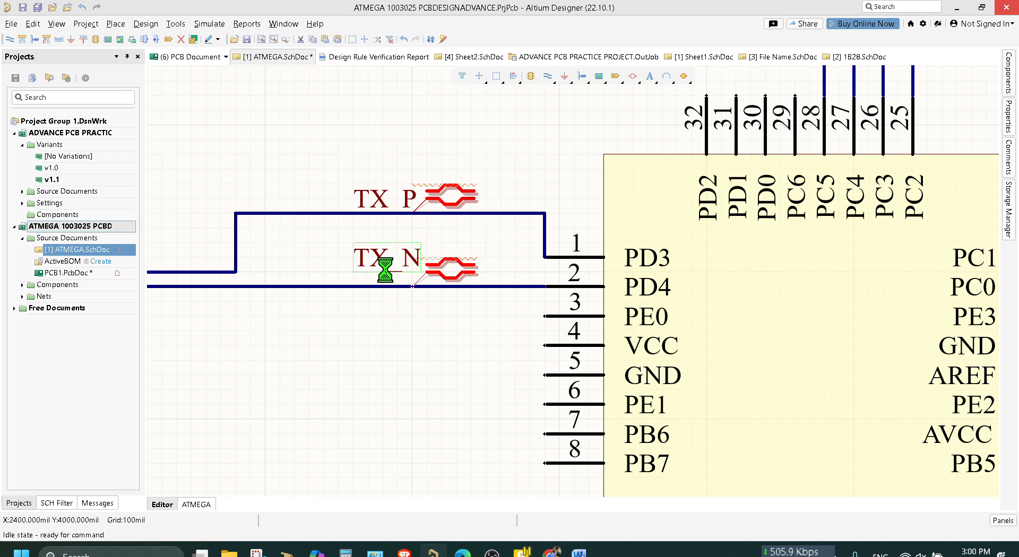
{"action": "key", "text": "Delete"}
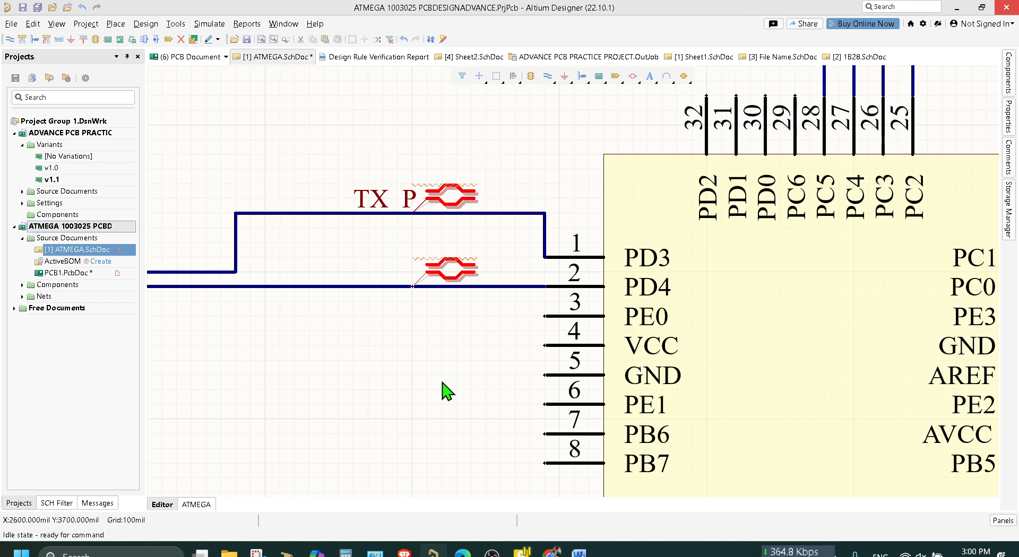
Set the schematic document's snap grid to 50 mil.
{"action": "right_click", "coordinate": [423, 375]}
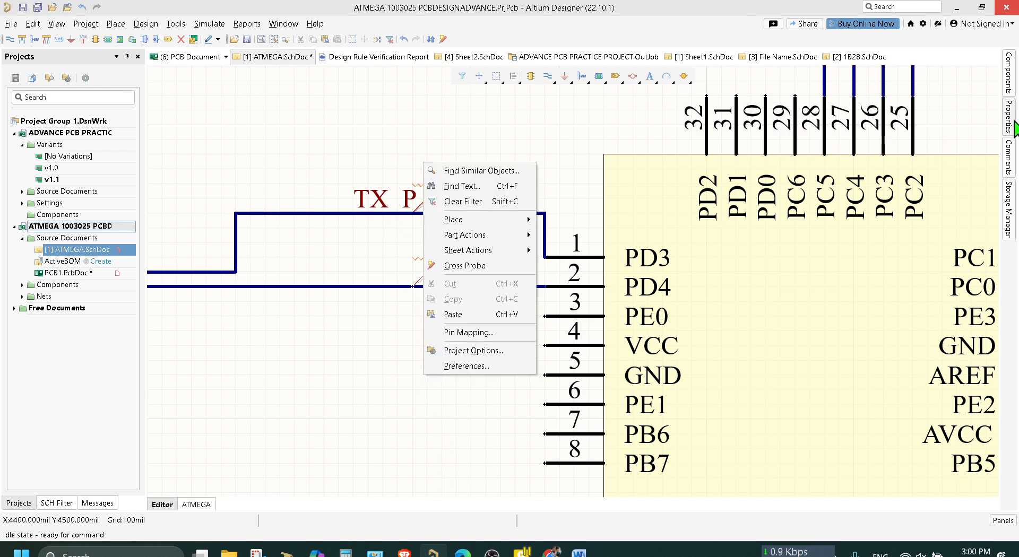
{"action": "left_click", "coordinate": [1009, 117]}
{"action": "scroll", "coordinate": [945, 380], "scroll_direction": "down", "scroll_amount": 3}
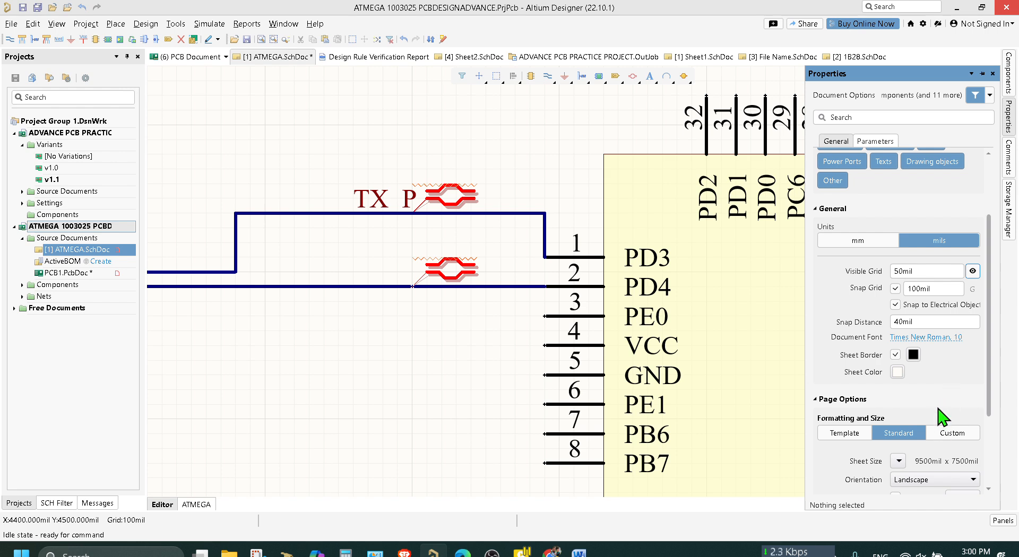
{"action": "left_click", "coordinate": [916, 287]}
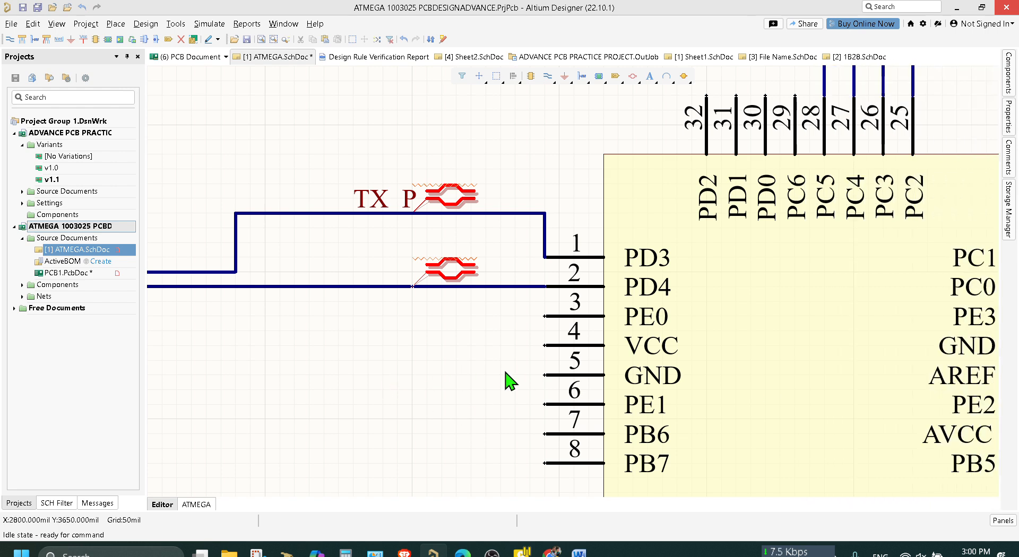
Copy the TX_P net label and paste the duplicate onto the wire leading to U1's pin 2.
{"action": "scroll", "coordinate": [432, 391], "scroll_direction": "up", "scroll_amount": 2, "text": "ctrl"}
{"action": "scroll", "coordinate": [342, 262], "scroll_direction": "up", "scroll_amount": 1}
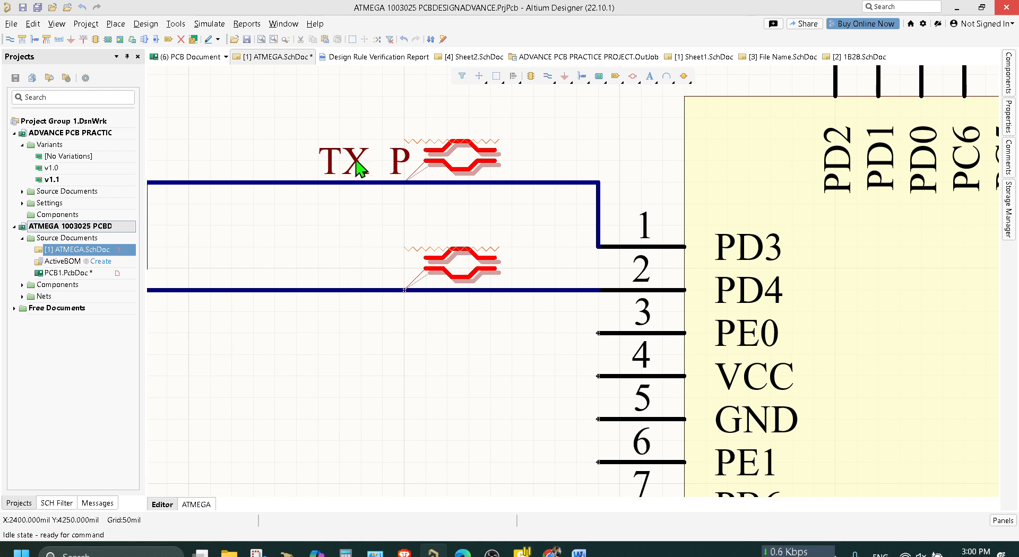
{"action": "left_click", "coordinate": [362, 171]}
{"action": "key", "text": "ctrl+c"}
{"action": "key", "text": "ctrl+v"}
{"action": "left_click", "coordinate": [320, 295]}
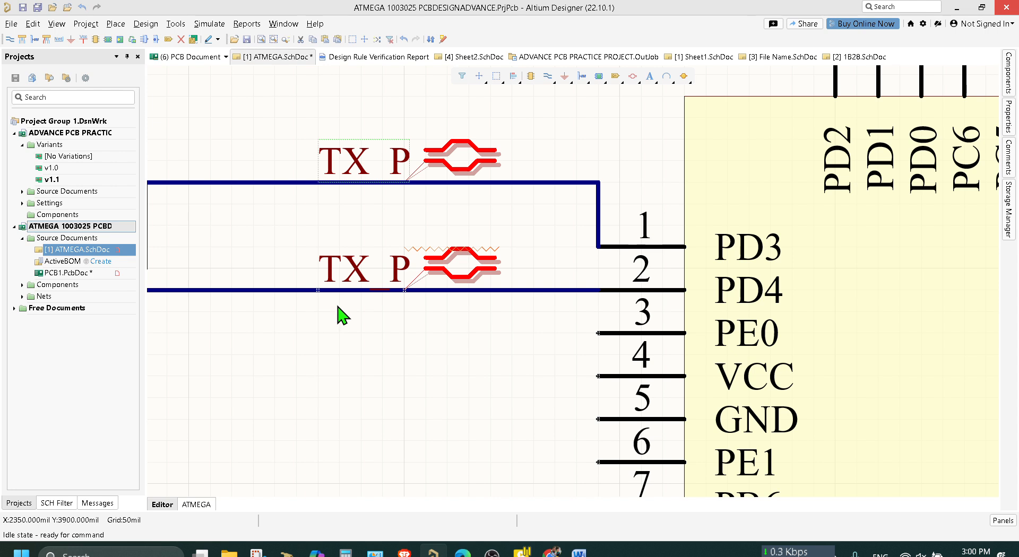
Rename the pasted net label on the pin 2 wire as TX_N and save the schematic.
{"action": "left_click", "coordinate": [361, 272]}
{"action": "left_click", "coordinate": [359, 273]}
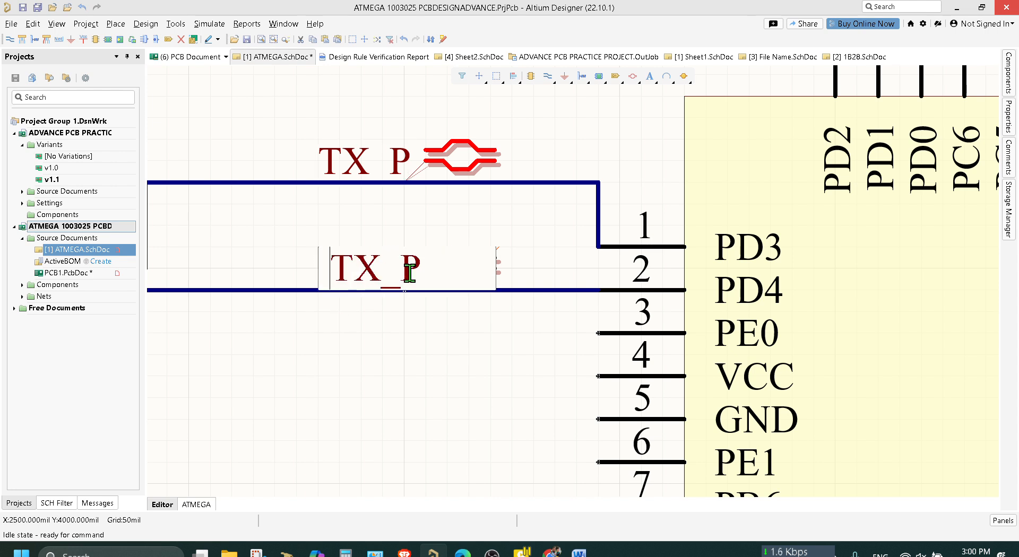
{"action": "left_click", "coordinate": [416, 273]}
{"action": "key", "text": "BackSpace"}
{"action": "type", "text": "N"}
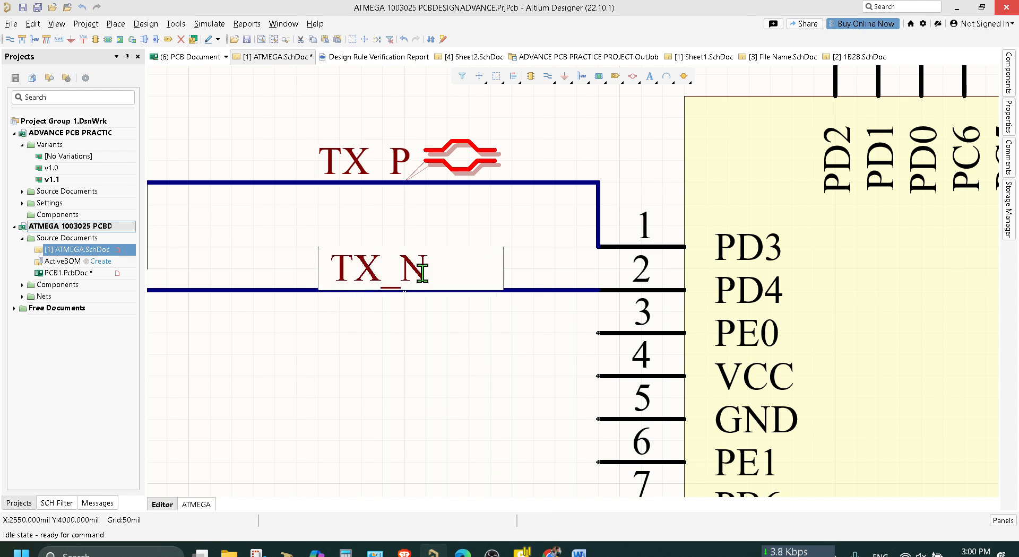
{"action": "key", "text": "Return"}
{"action": "left_click", "coordinate": [430, 415]}
{"action": "key", "text": "ctrl+s"}
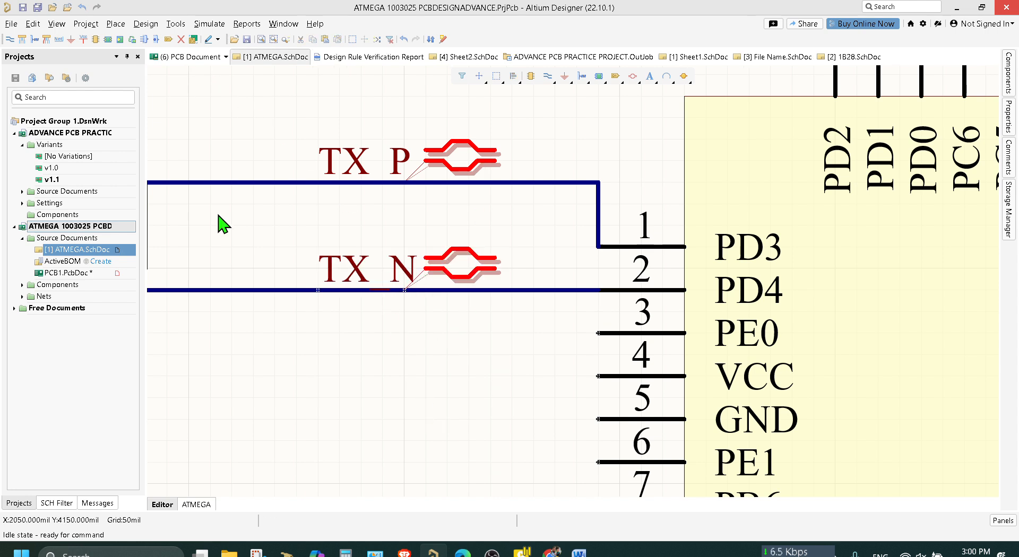
Import the schematic changes into PCB1.PcbDoc again, validate them, examine the TX differential pair entry, and return to ATMEGA.SchDoc.
{"action": "left_click", "coordinate": [92, 274]}
{"action": "double_click", "coordinate": [91, 274]}
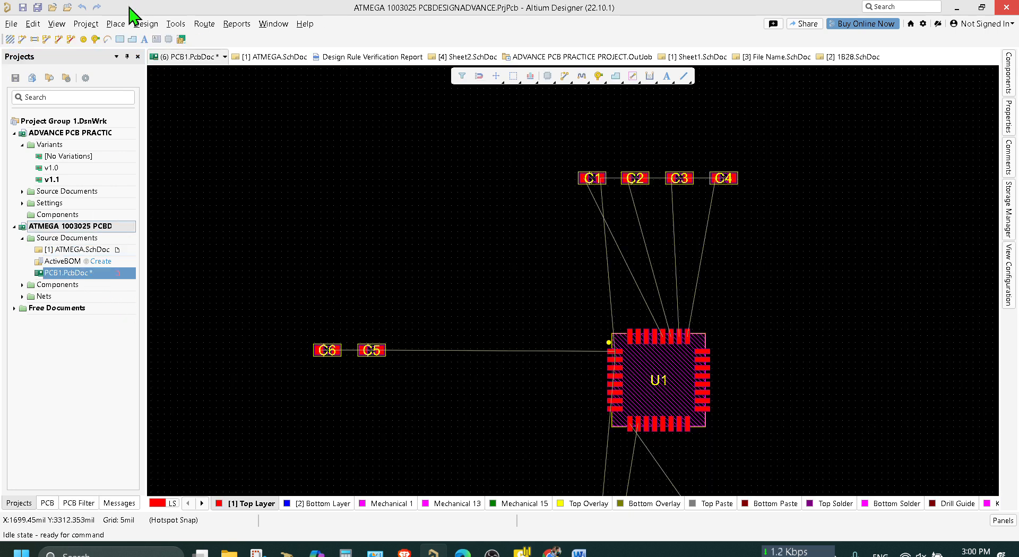
{"action": "left_click", "coordinate": [146, 23]}
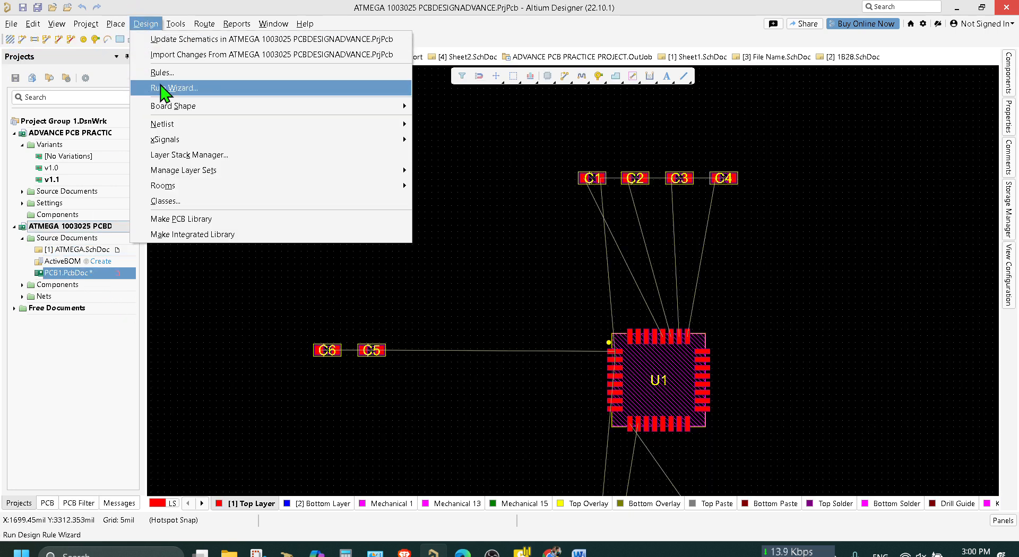
{"action": "left_click", "coordinate": [170, 55]}
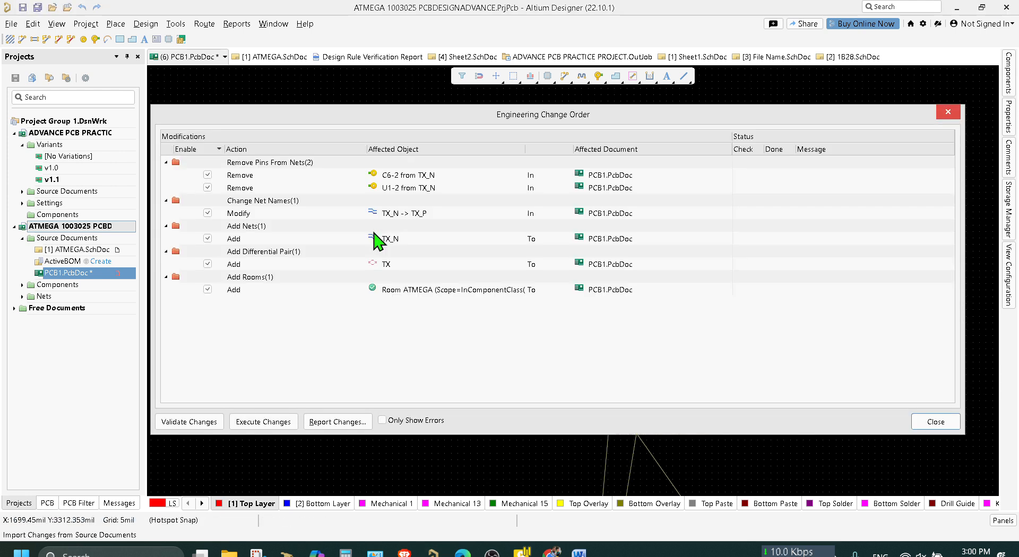
{"action": "left_click", "coordinate": [180, 422]}
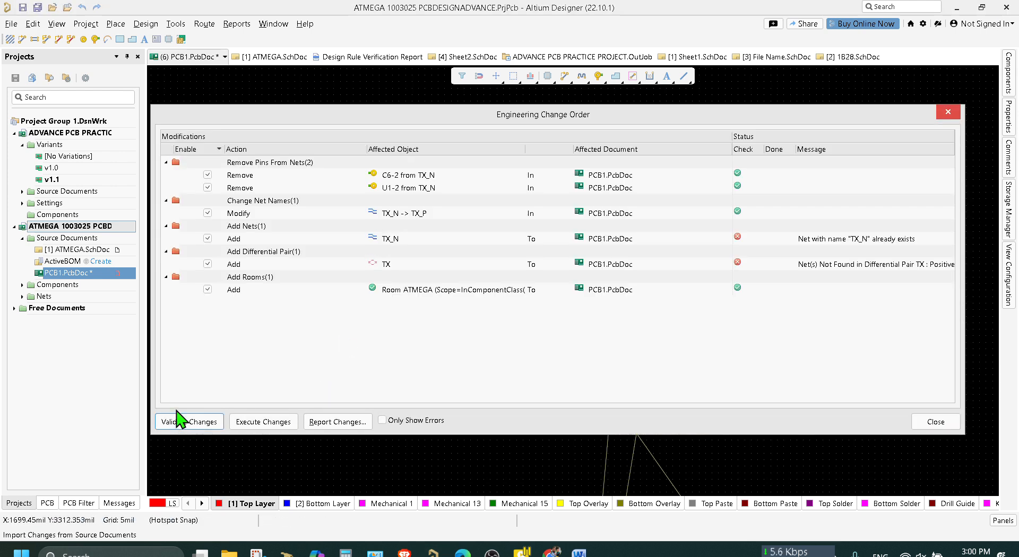
{"action": "left_click", "coordinate": [871, 266]}
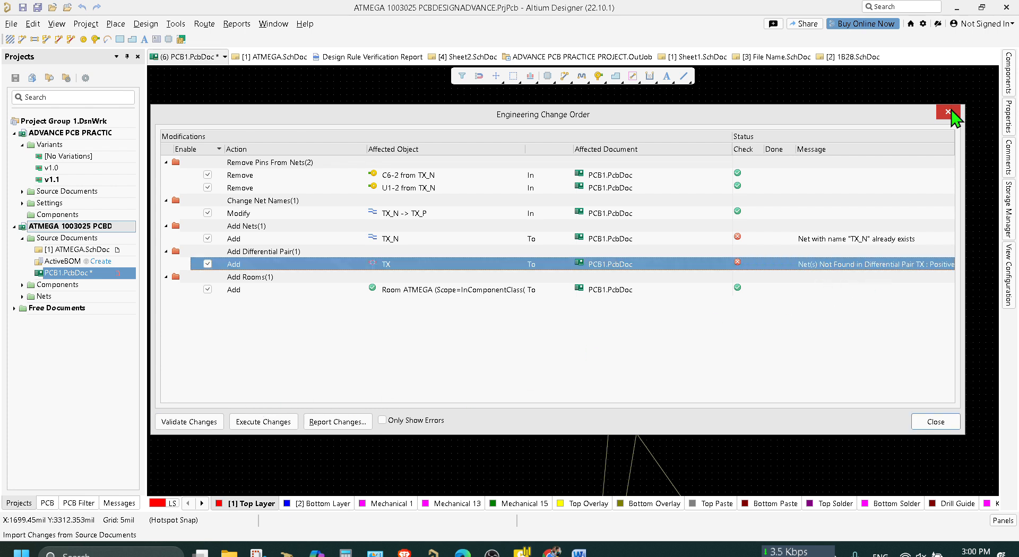
{"action": "left_click", "coordinate": [949, 111]}
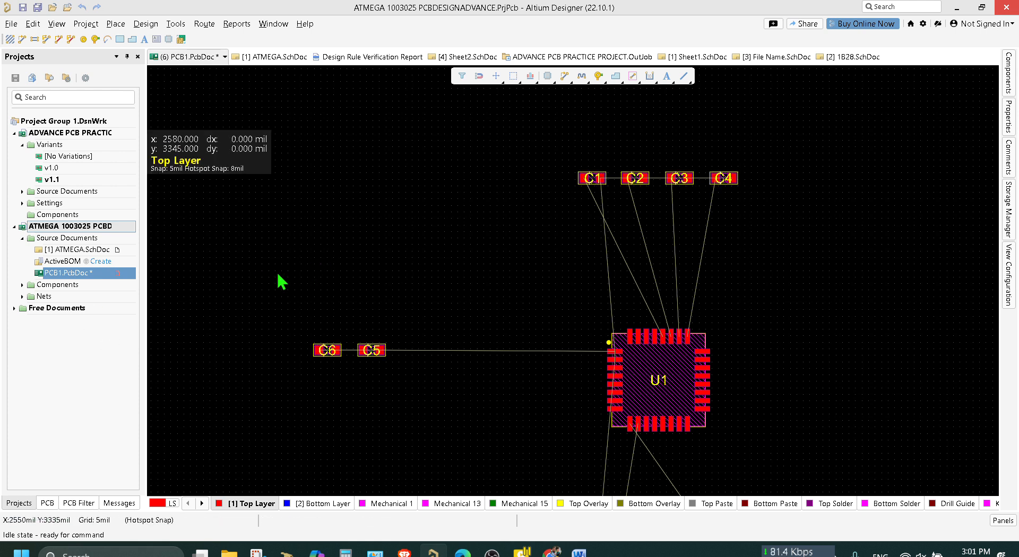
{"action": "double_click", "coordinate": [87, 251]}
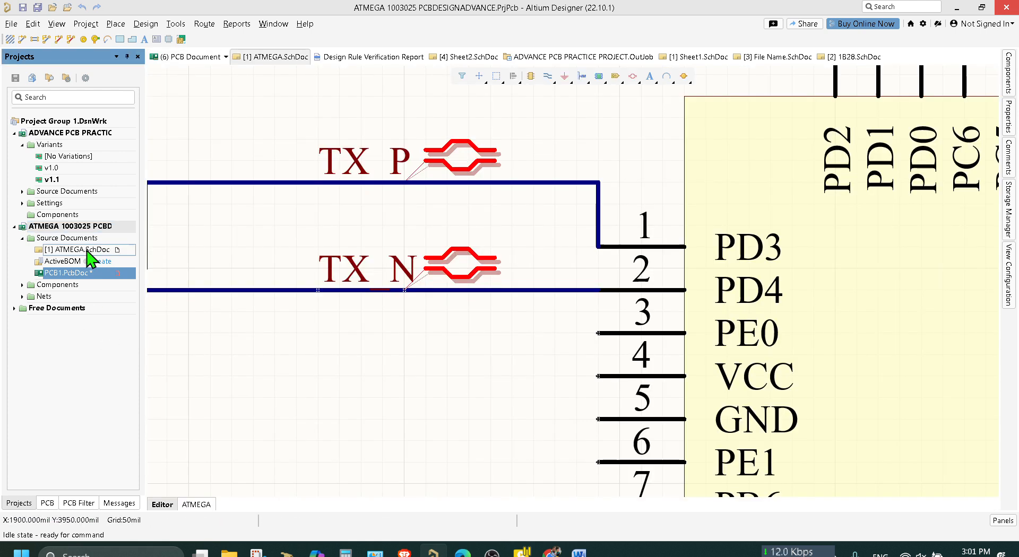
{"action": "left_click", "coordinate": [146, 29]}
{"action": "key", "text": "Escape"}
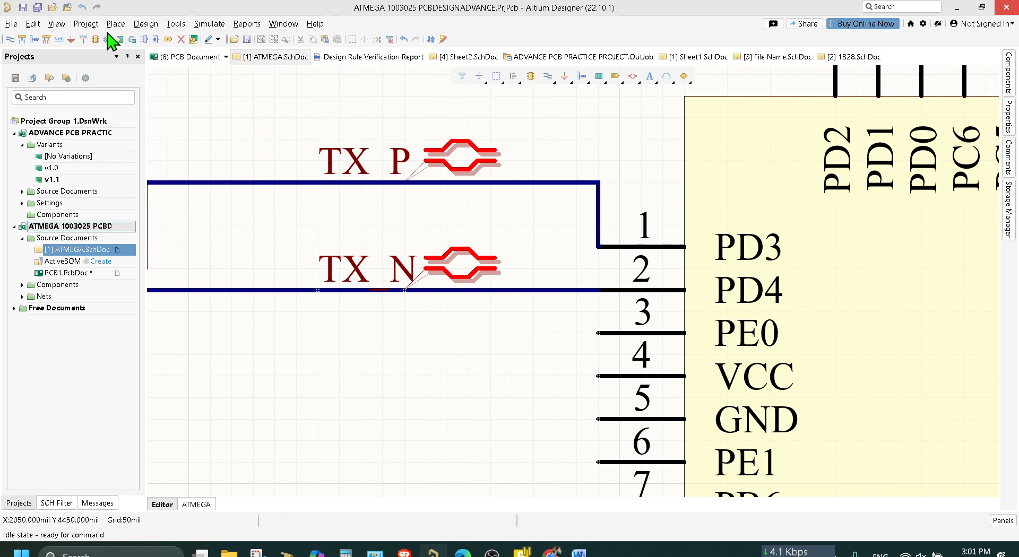
{"action": "left_click", "coordinate": [67, 7]}
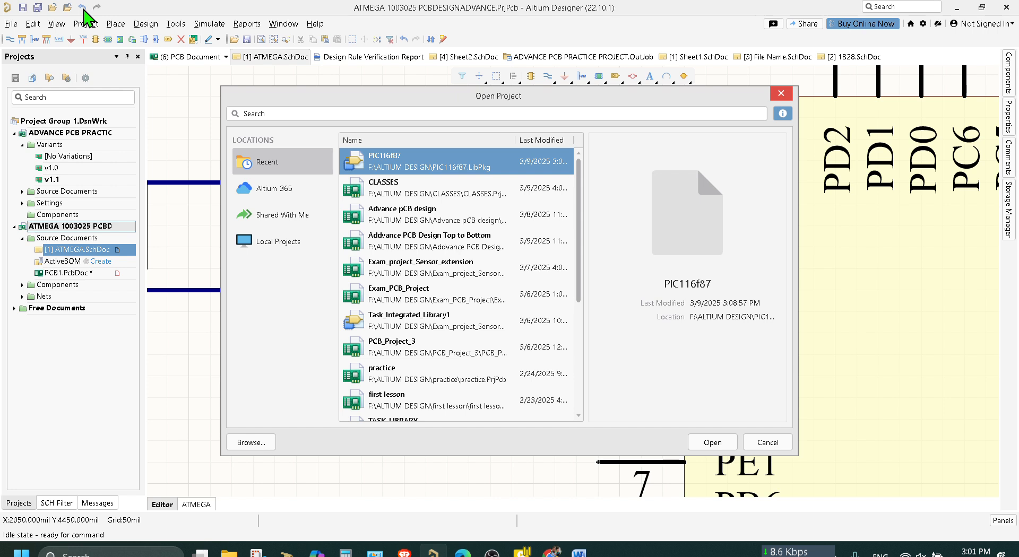
{"action": "left_click", "coordinate": [780, 95]}
Undo the successive edits to U1's TX wires, net labels and directives, back to the straight pin 1 wire and the original TX_P and TX_N placement.
{"action": "left_click", "coordinate": [83, 8]}
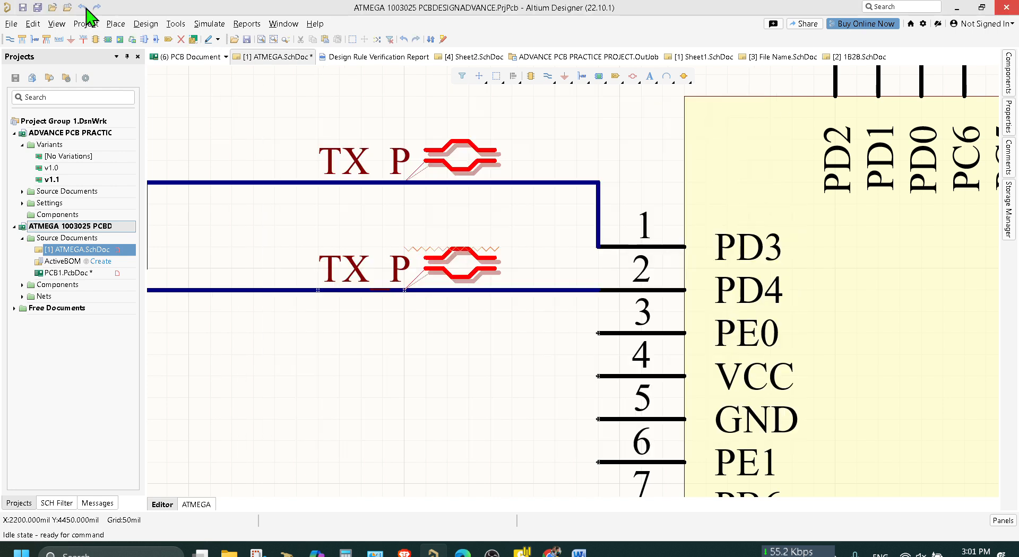
{"action": "left_click", "coordinate": [84, 7]}
{"action": "left_click", "coordinate": [83, 8]}
{"action": "left_click", "coordinate": [83, 7]}
{"action": "left_click", "coordinate": [83, 7]}
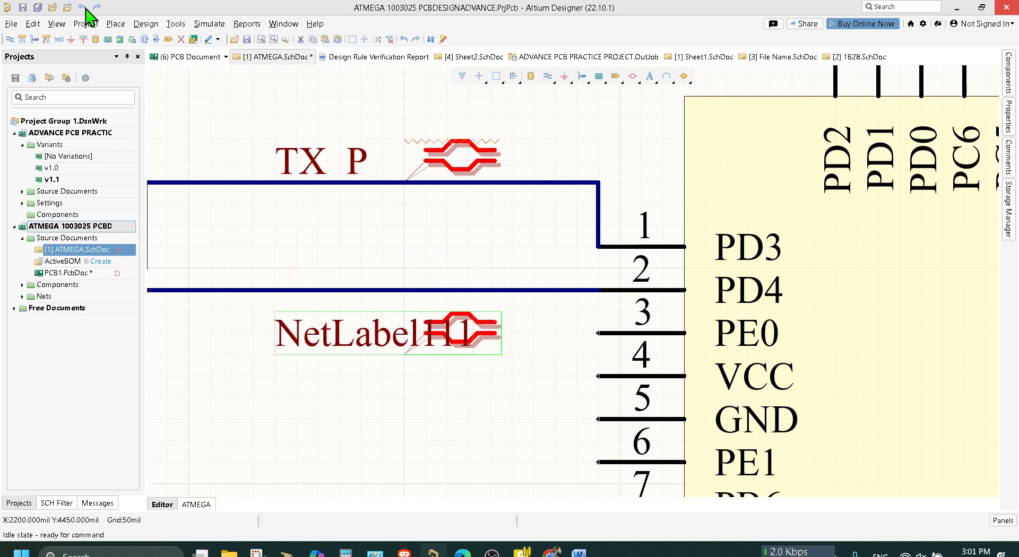
{"action": "left_click", "coordinate": [83, 7]}
{"action": "left_click", "coordinate": [83, 7]}
{"action": "left_click", "coordinate": [84, 8]}
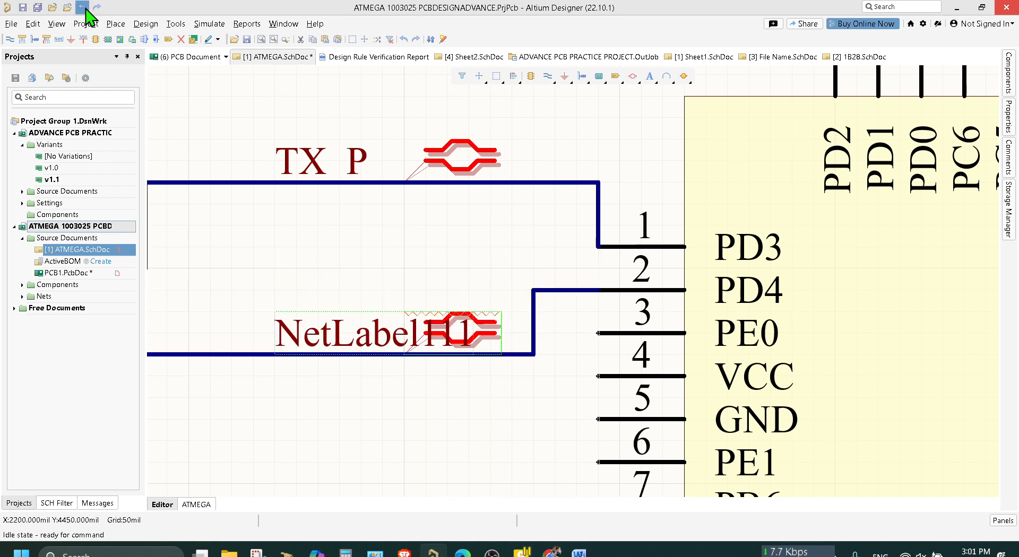
{"action": "left_click", "coordinate": [84, 7]}
{"action": "left_click", "coordinate": [84, 7]}
{"action": "left_click", "coordinate": [83, 8]}
{"action": "left_click", "coordinate": [84, 7]}
{"action": "left_click", "coordinate": [84, 7]}
{"action": "left_click", "coordinate": [84, 8]}
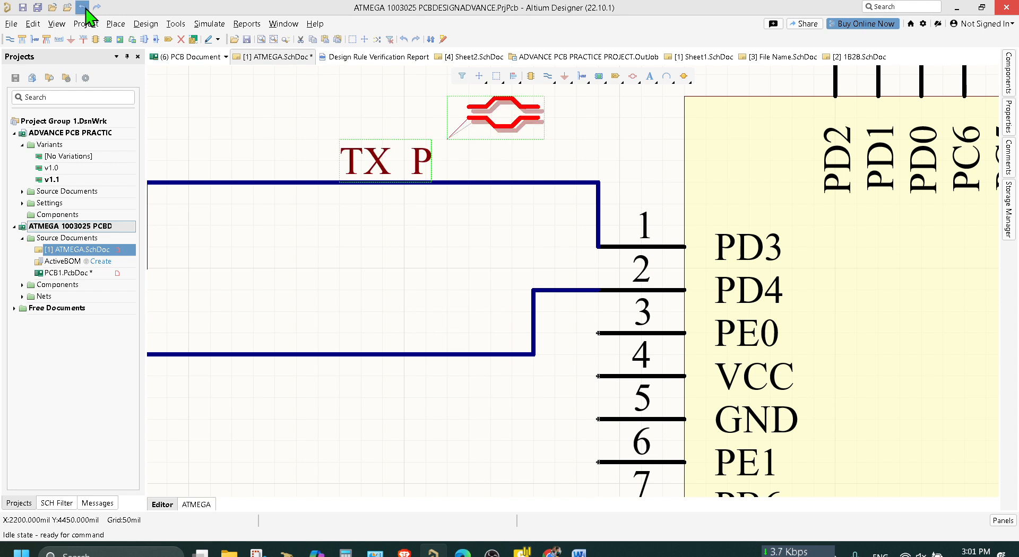
{"action": "left_click", "coordinate": [84, 7]}
{"action": "left_click", "coordinate": [84, 7]}
{"action": "left_click", "coordinate": [84, 8]}
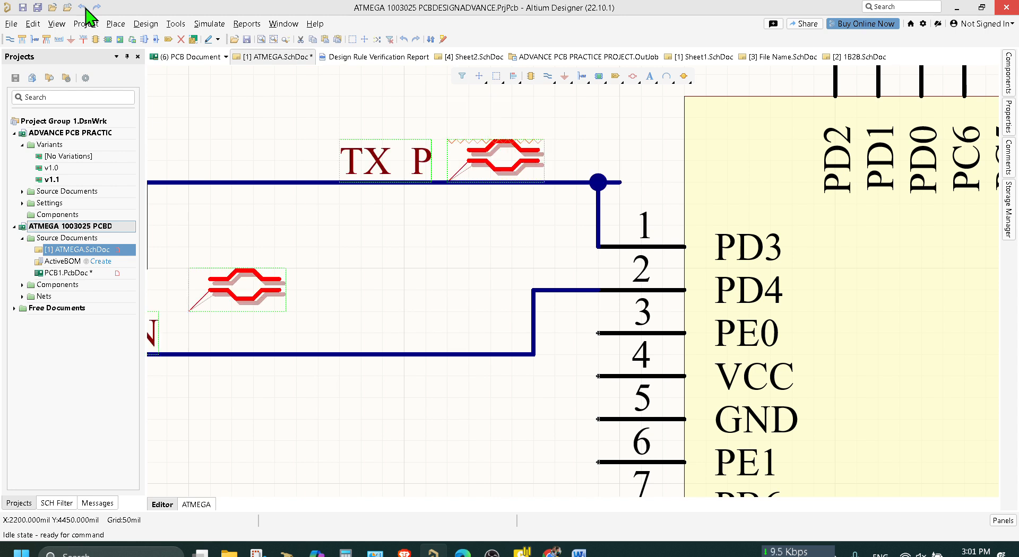
{"action": "left_click", "coordinate": [83, 8]}
{"action": "left_click", "coordinate": [84, 7]}
{"action": "left_click", "coordinate": [84, 7]}
{"action": "left_click", "coordinate": [84, 7]}
{"action": "left_click", "coordinate": [84, 8]}
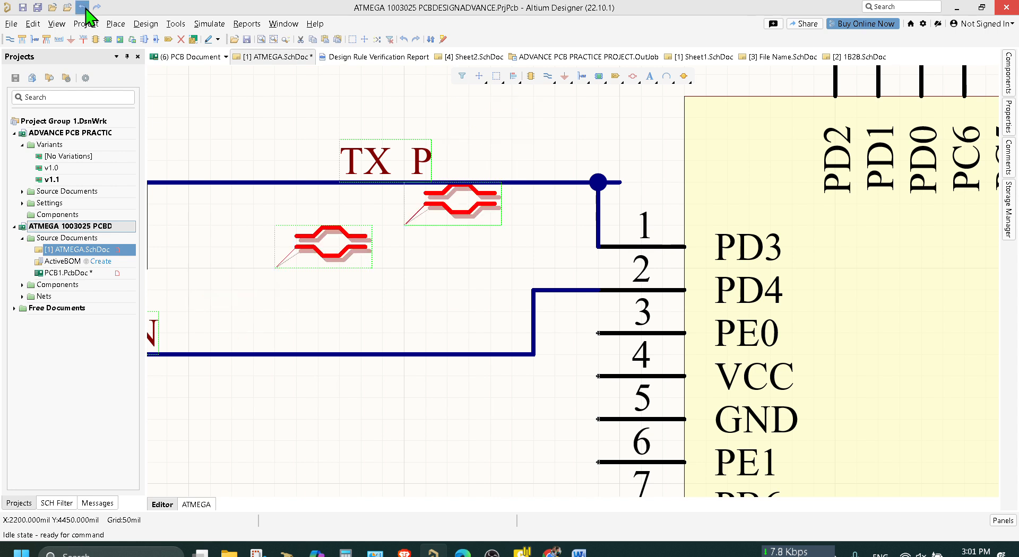
{"action": "left_click", "coordinate": [84, 8]}
{"action": "left_click", "coordinate": [84, 8]}
{"action": "left_click", "coordinate": [84, 8]}
{"action": "left_click", "coordinate": [84, 7]}
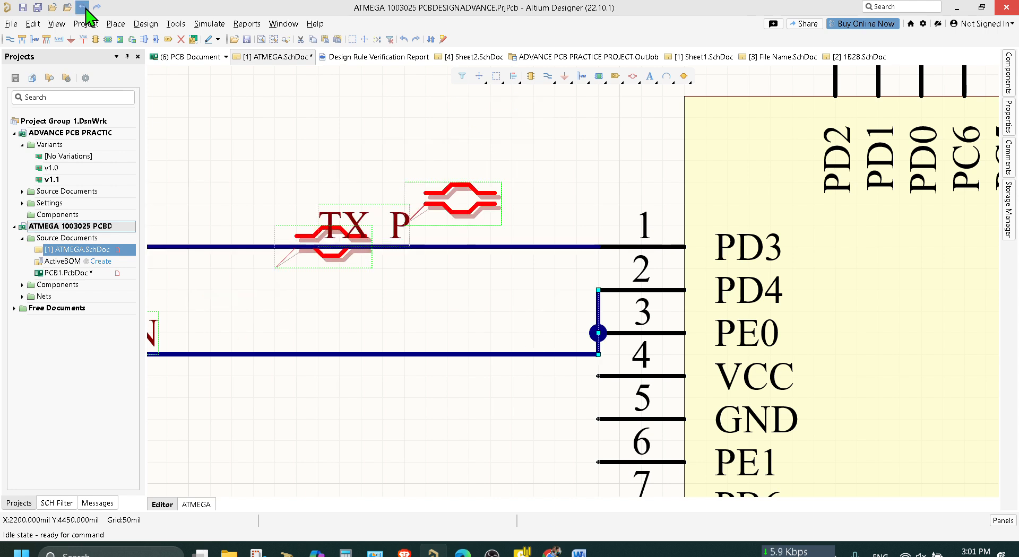
{"action": "left_click", "coordinate": [84, 8]}
Undo the moves of the lower differential pair directive, back to its place on the TX_N wire directly beneath the TX_P directive.
{"action": "left_click", "coordinate": [84, 7]}
{"action": "left_click", "coordinate": [84, 7]}
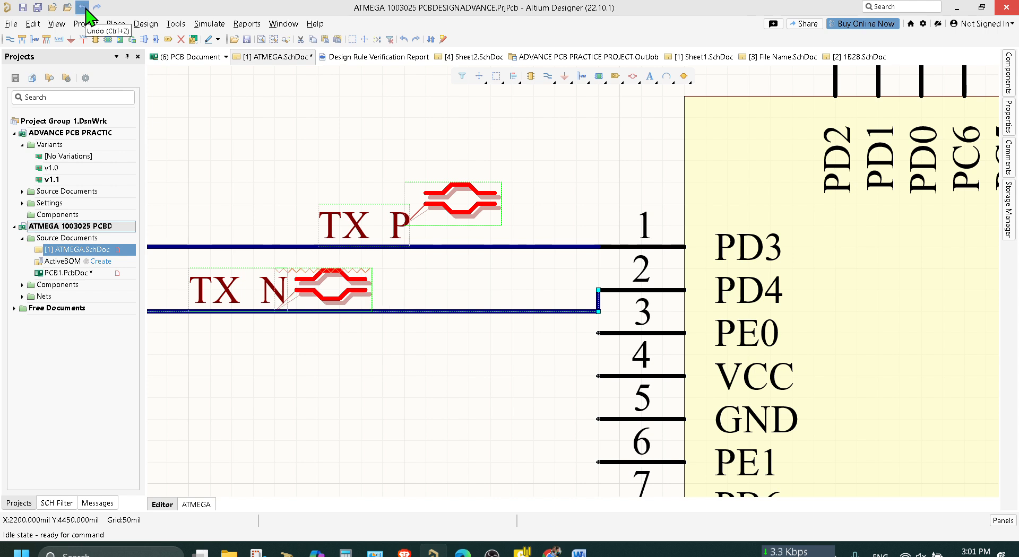
{"action": "left_click", "coordinate": [84, 8]}
{"action": "left_click", "coordinate": [84, 7]}
{"action": "left_click", "coordinate": [84, 7]}
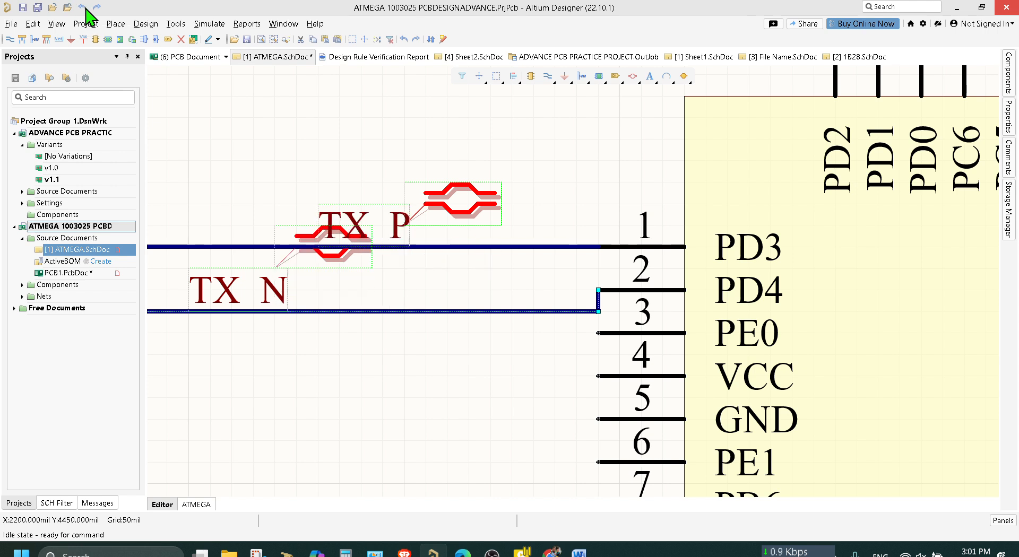
{"action": "left_click", "coordinate": [83, 7]}
{"action": "left_click", "coordinate": [83, 7]}
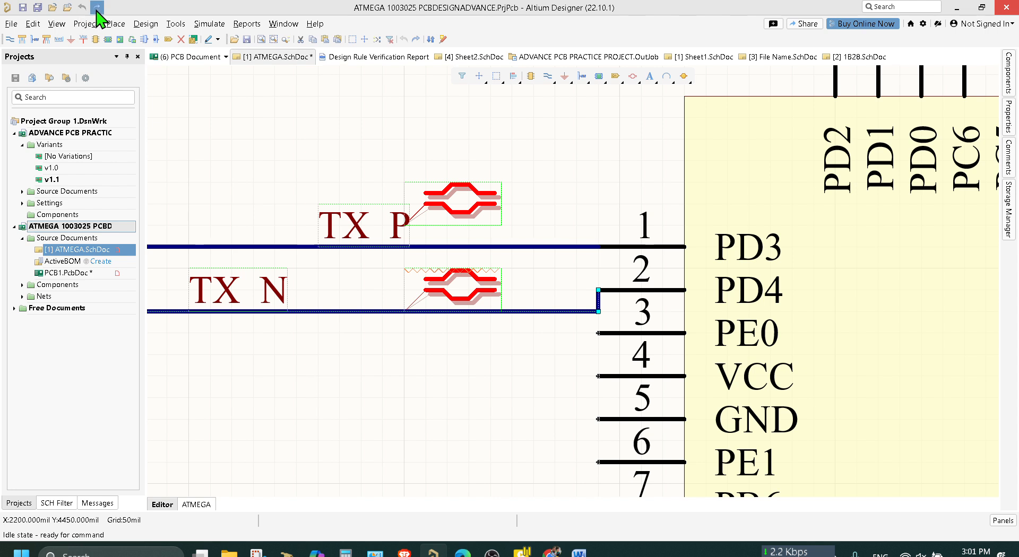
{"action": "scroll", "coordinate": [255, 114], "scroll_direction": "down", "scroll_amount": 2, "text": "ctrl"}
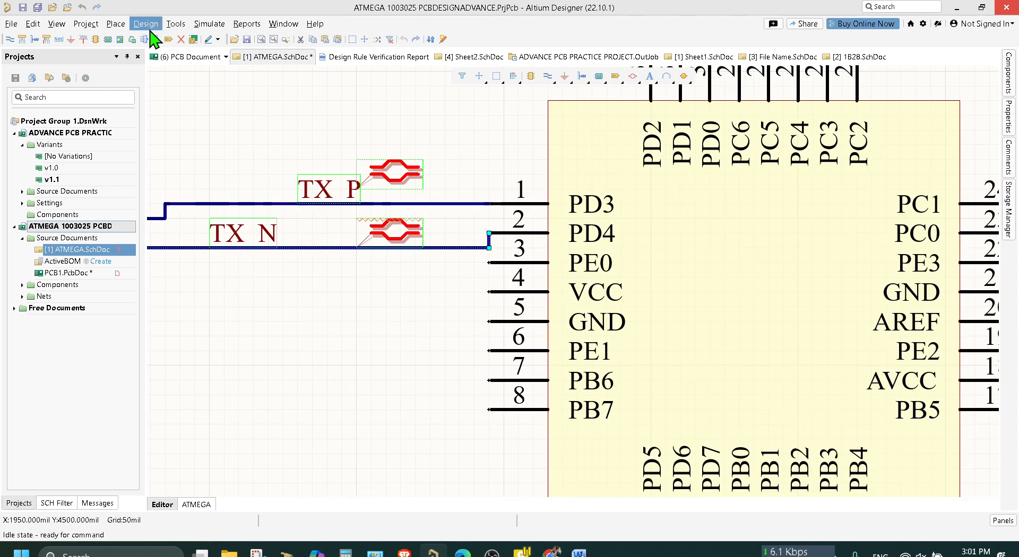
{"action": "right_click_drag", "start_coordinate": [217, 98], "coordinate": [388, 182]}
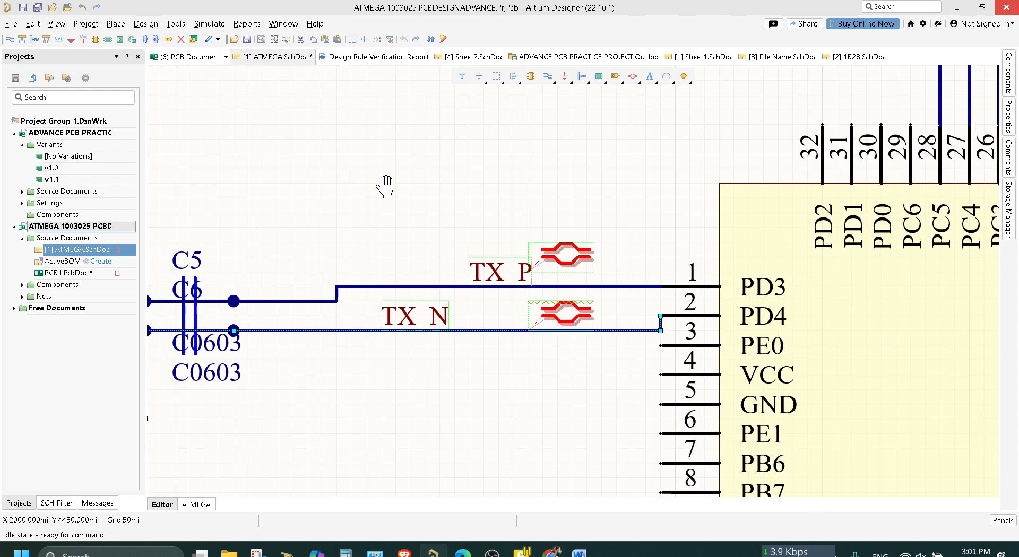
Redo the two moves of the lower differential pair directive and save ATMEGA.SchDoc.
{"action": "left_click", "coordinate": [96, 7]}
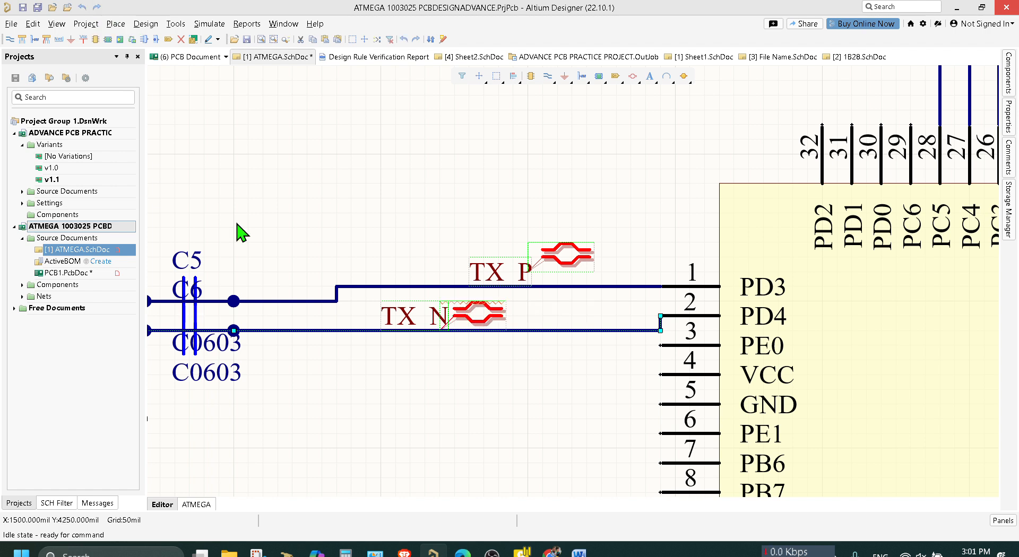
{"action": "left_click", "coordinate": [97, 8]}
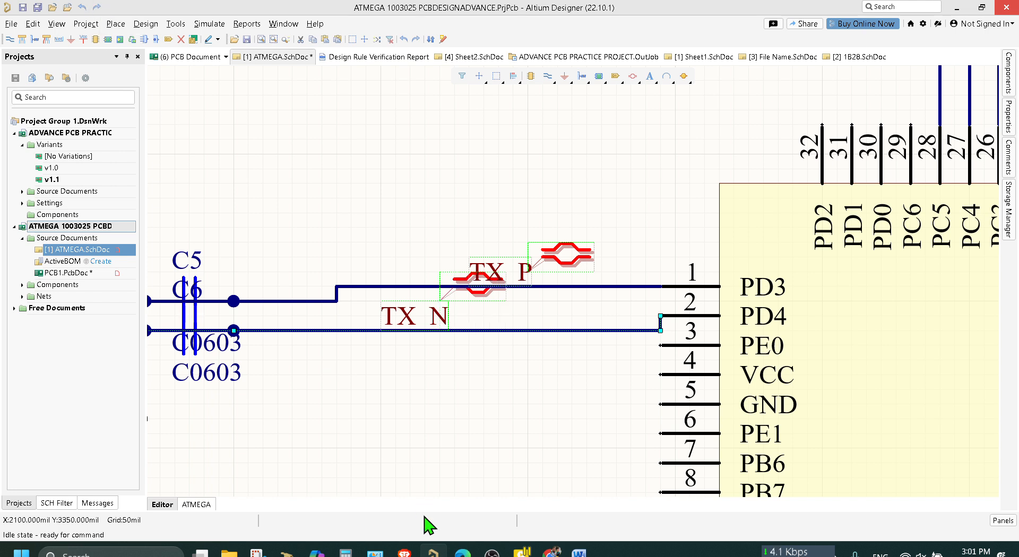
{"action": "left_click", "coordinate": [448, 448]}
{"action": "key", "text": "ctrl+s"}
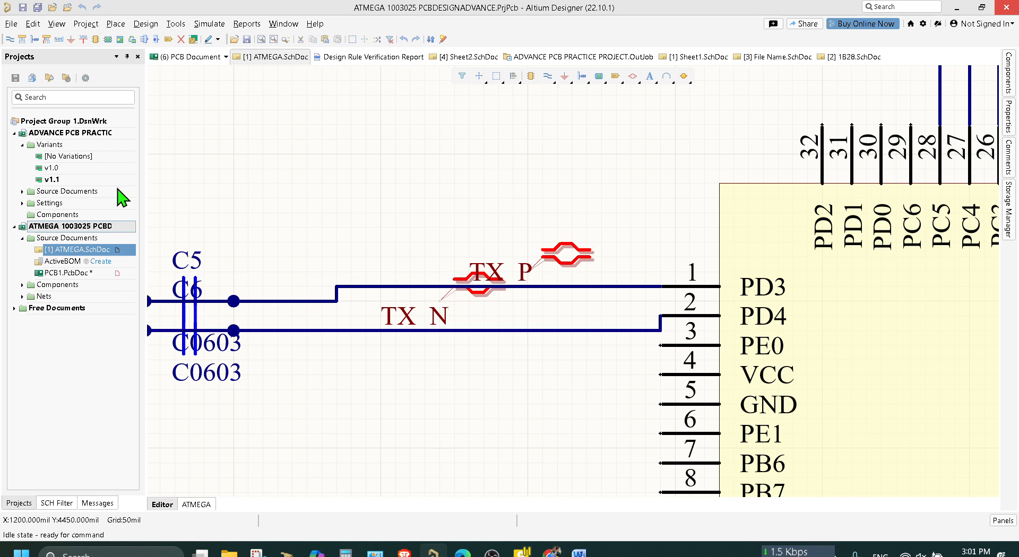
Open PCB1.PcbDoc and save all open documents.
{"action": "double_click", "coordinate": [89, 272]}
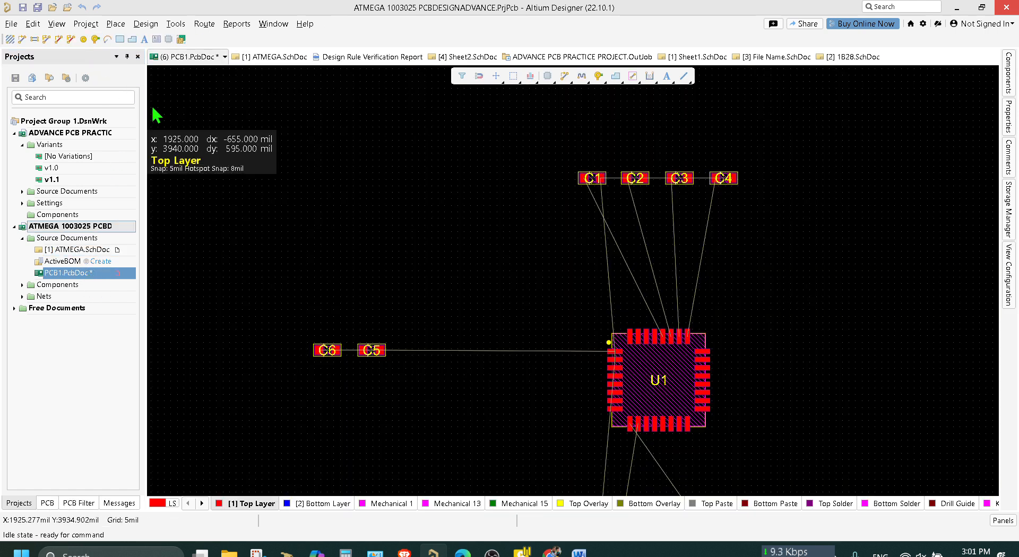
{"action": "left_click", "coordinate": [36, 8]}
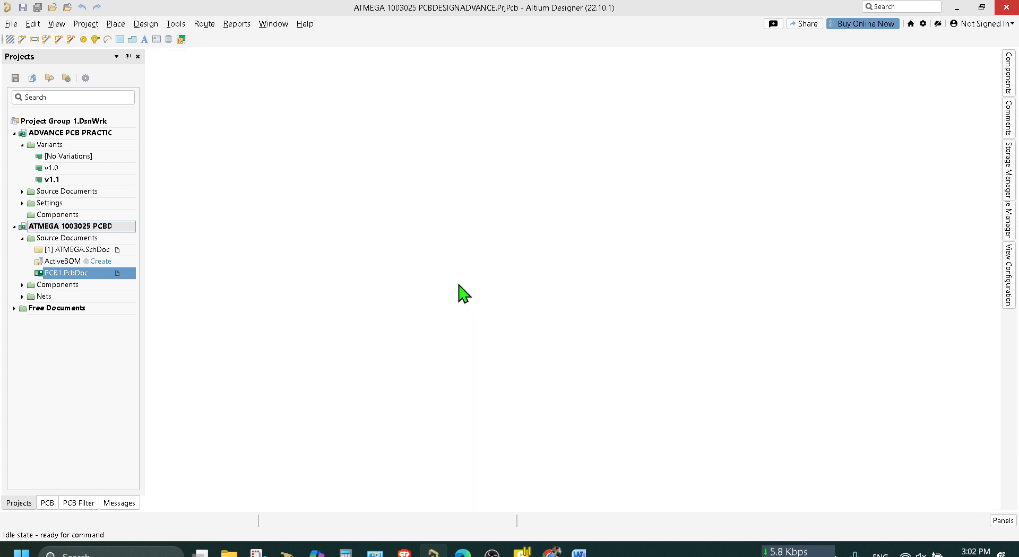
{"action": "key", "text": "alt+Tab"}
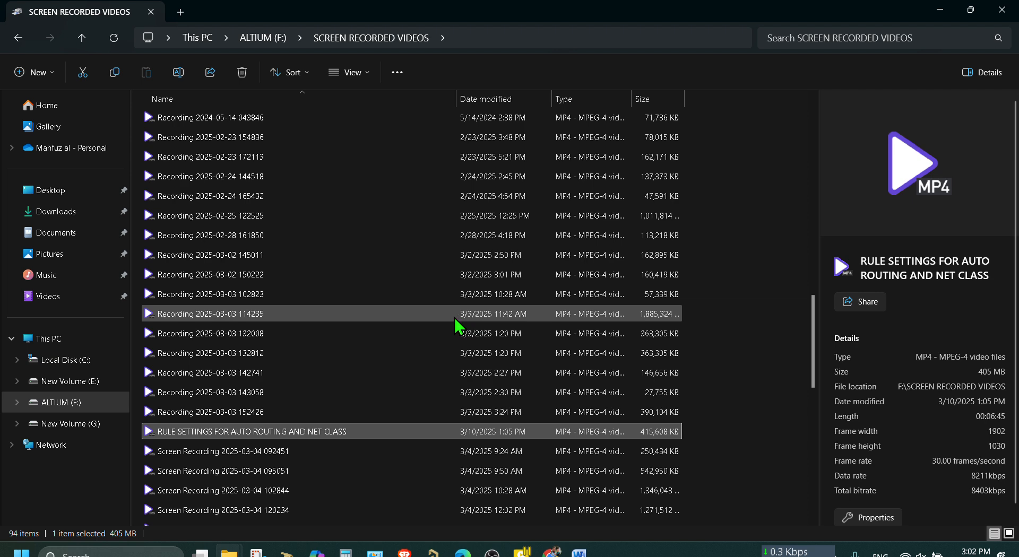
{"action": "key", "text": "alt+Tab"}
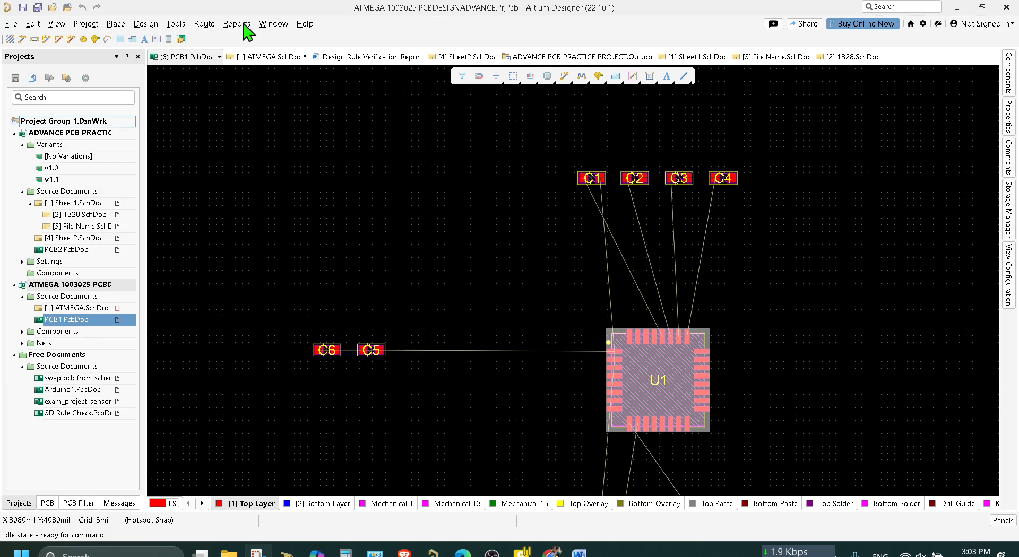
Start Interactive Differential-Pair Swapping on U1 in PCB1.PcbDoc.
{"action": "left_click", "coordinate": [176, 23]}
{"action": "mouse_move", "coordinate": [329, 255]}
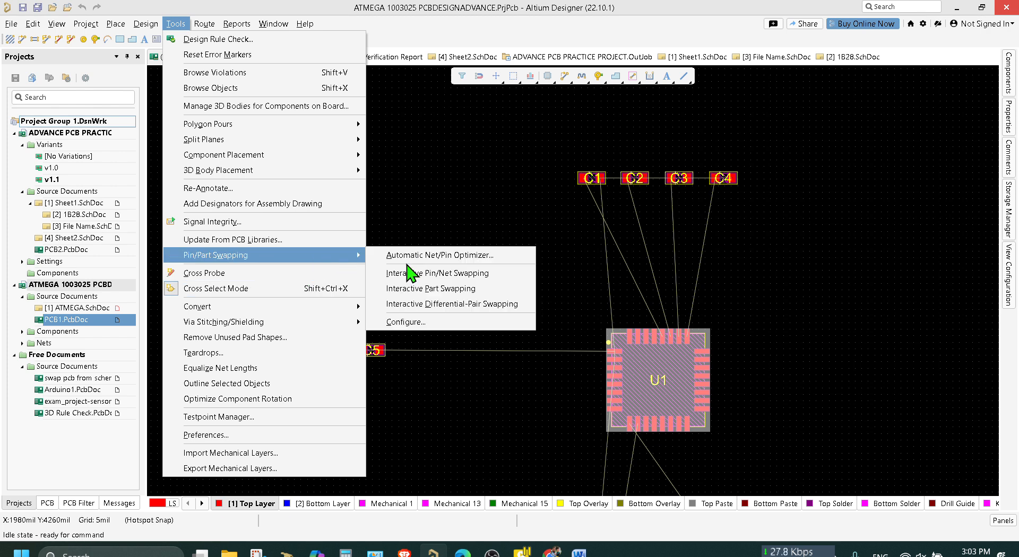
{"action": "left_click", "coordinate": [448, 304]}
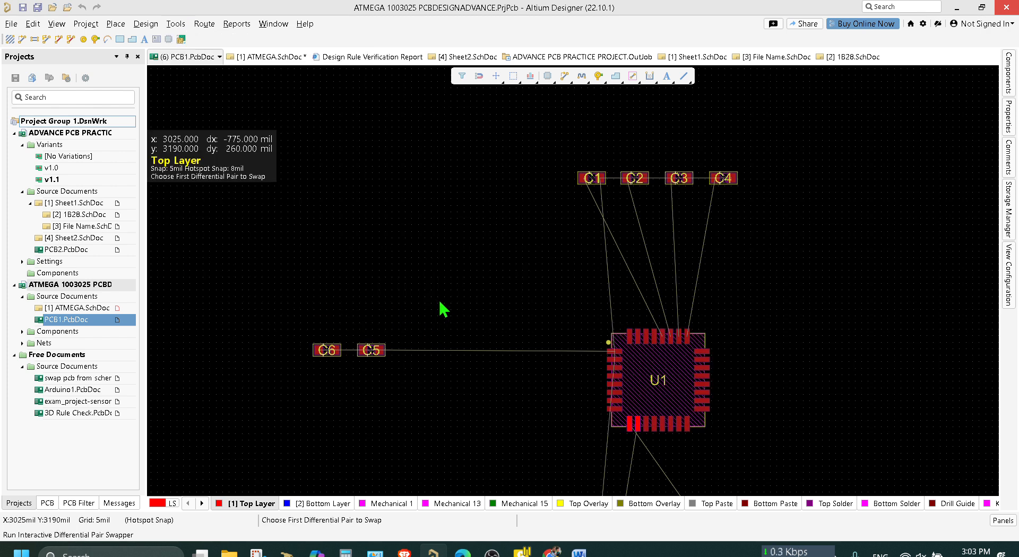